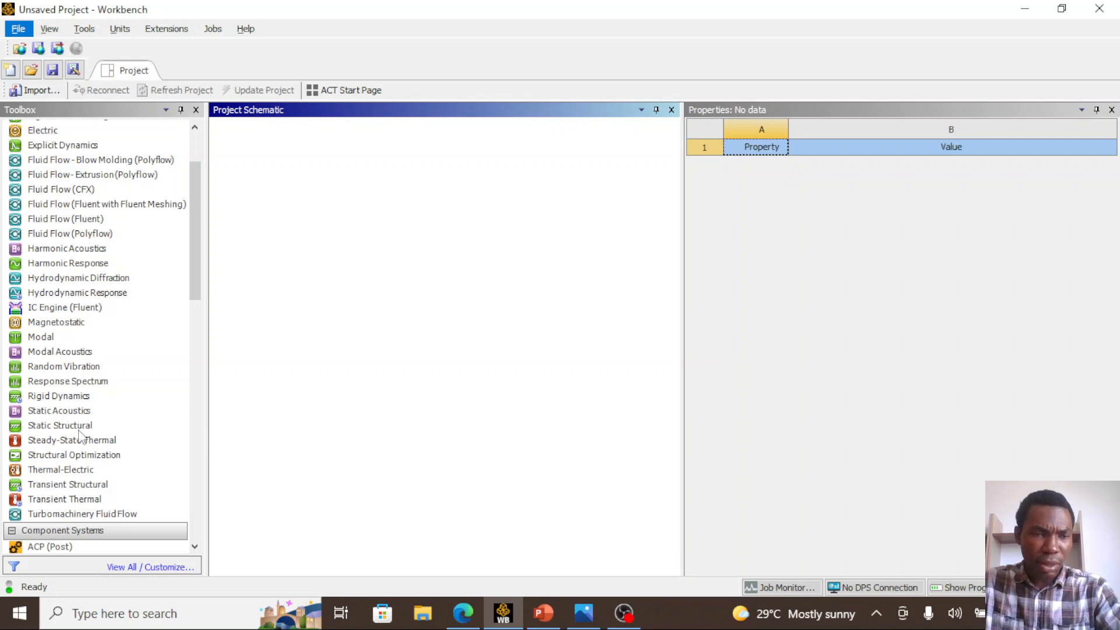
# Add a Static Structural analysis system to the project schematic and name it "1-D PROBLEM"
pyautogui.moveTo(78, 431); pyautogui.dragTo(320, 222)
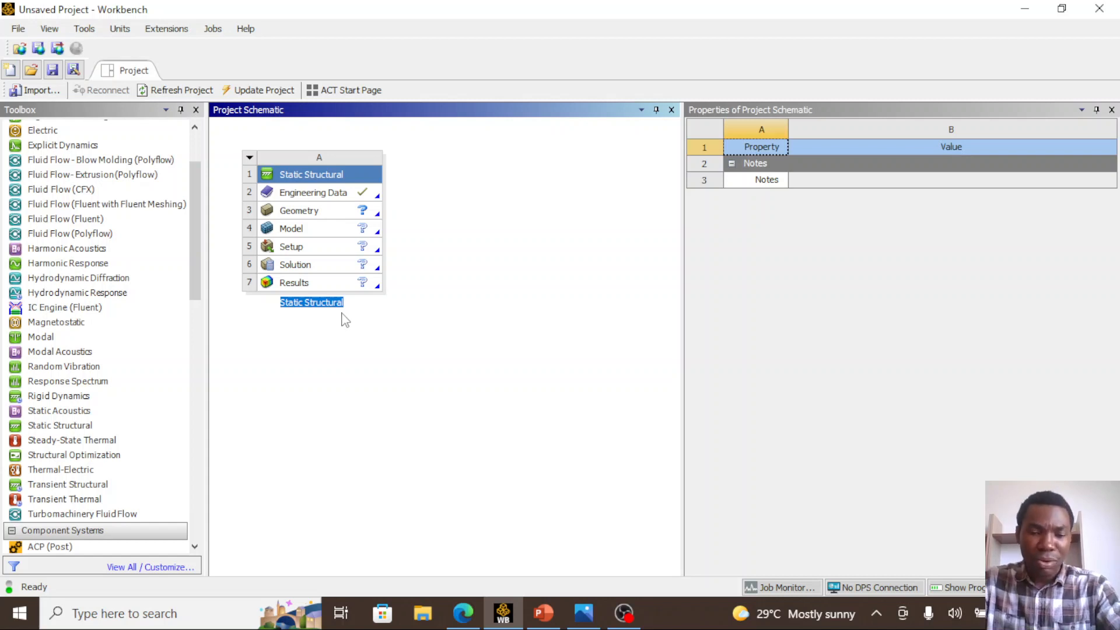
pyautogui.press('BackSpace')
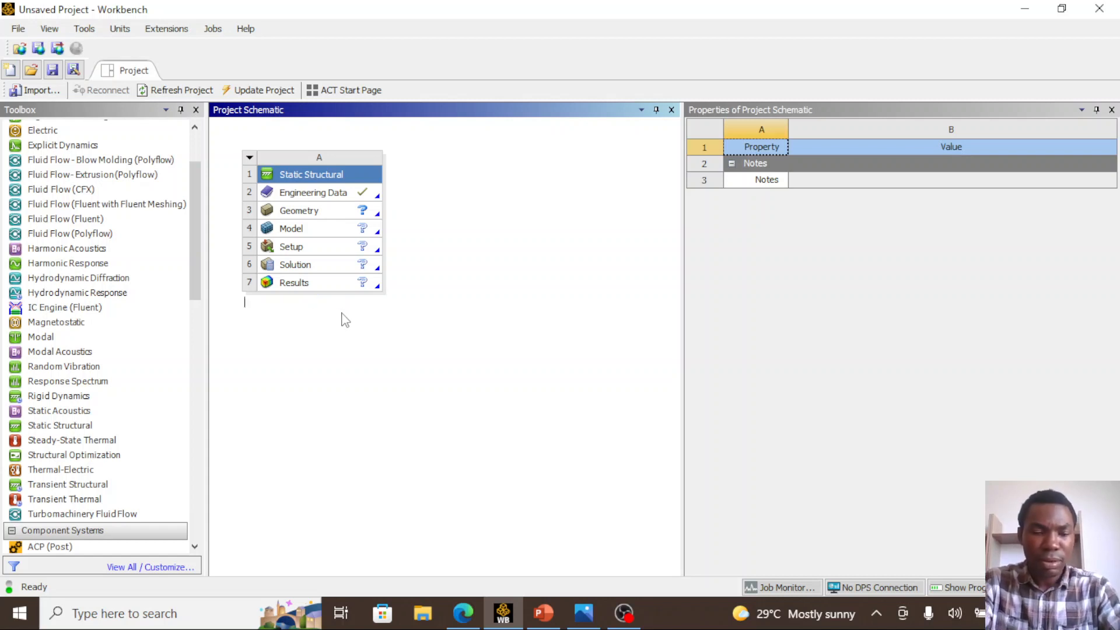
pyautogui.write('1')
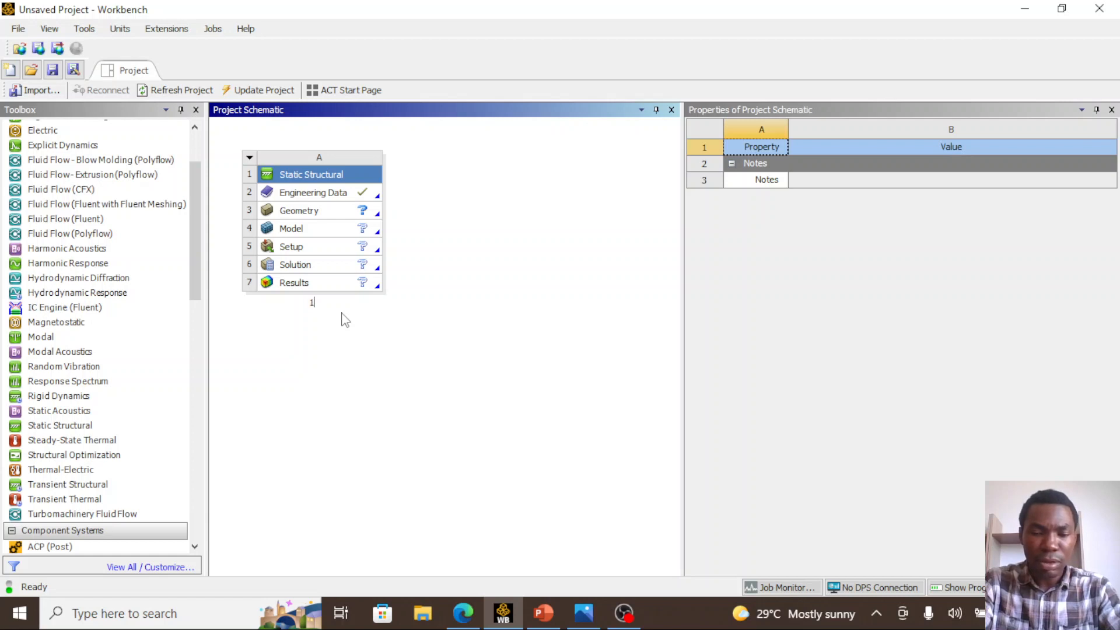
pyautogui.write('_D')
pyautogui.press('BackSpace')
pyautogui.press('BackSpace')
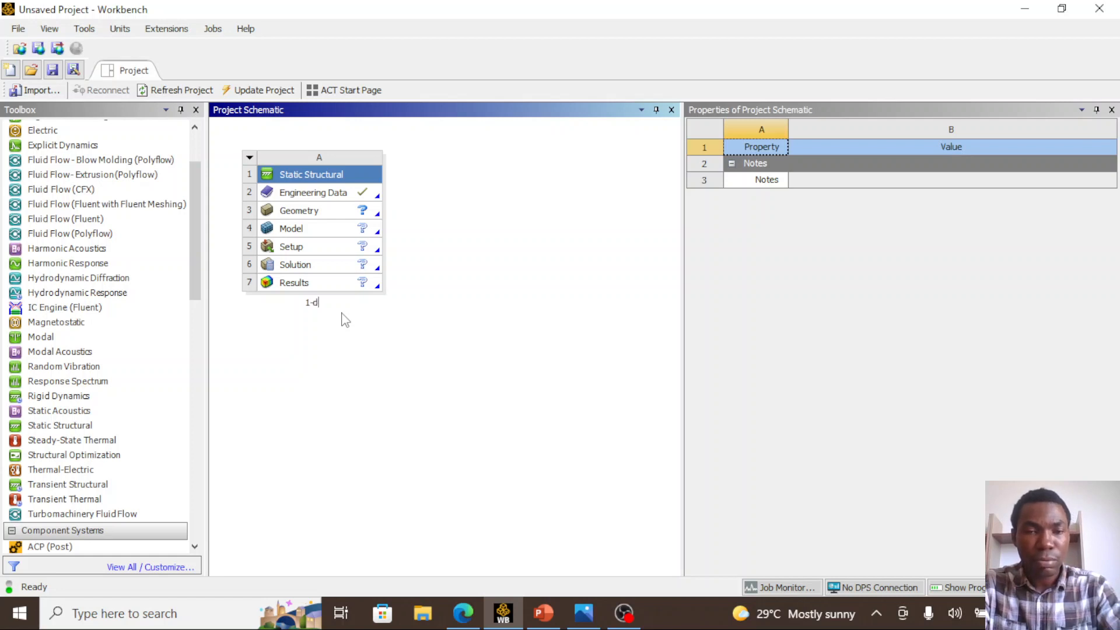
pyautogui.write('-D ')
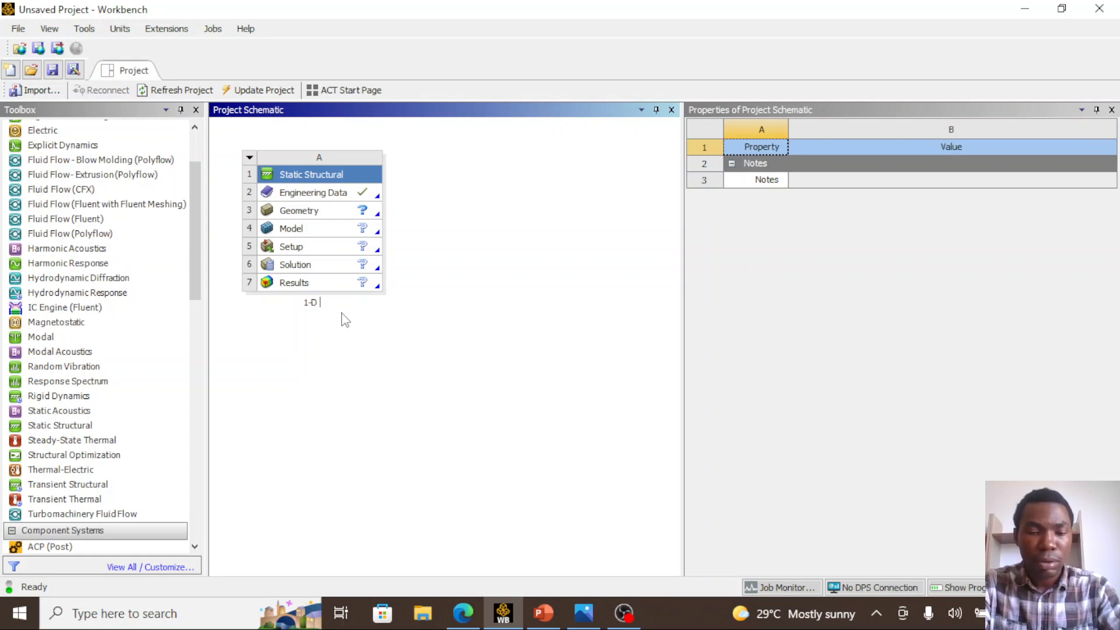
pyautogui.write('PROBLEM')
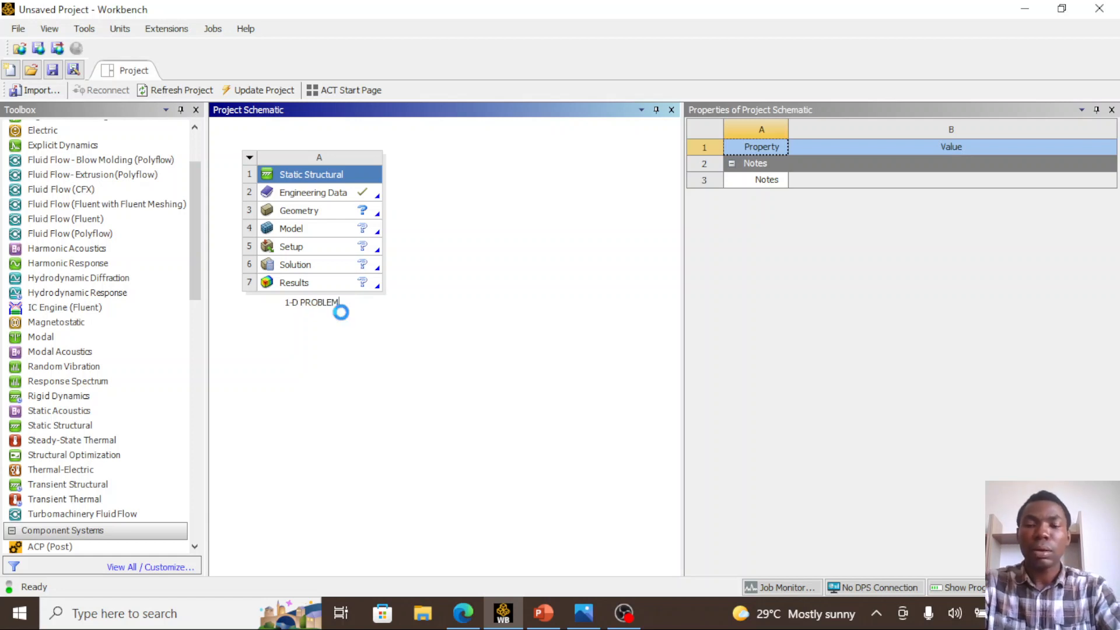
pyautogui.press('Return')
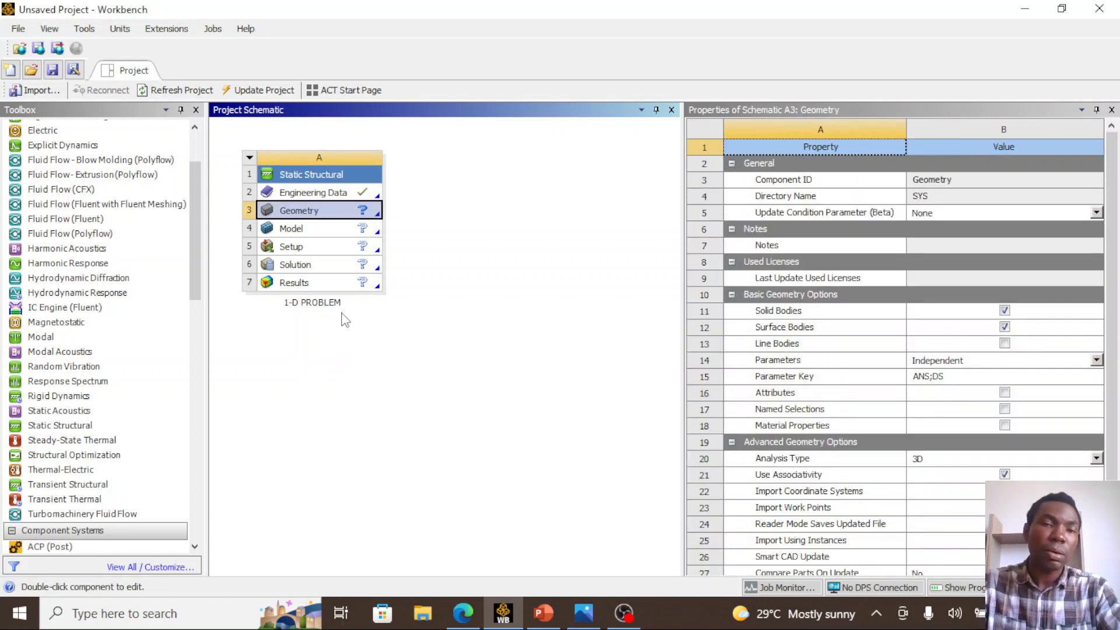
# Switch to PowerPoint, review the steel and aluminum rod data on slide 55, and return to Workbench
pyautogui.click(345, 195)
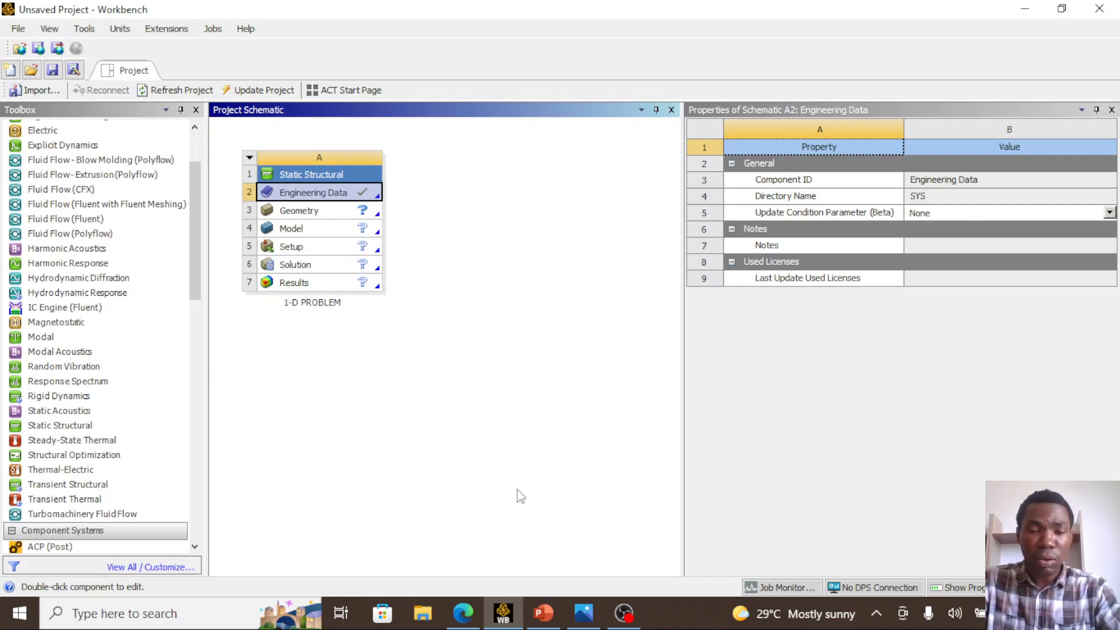
pyautogui.click(542, 614)
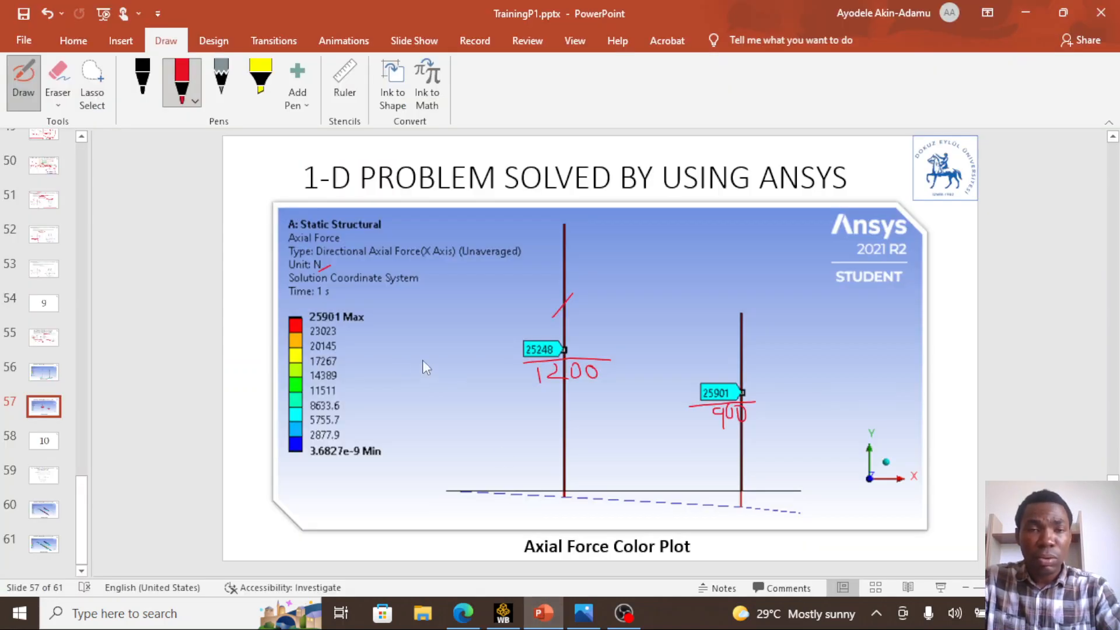
pyautogui.click(51, 342)
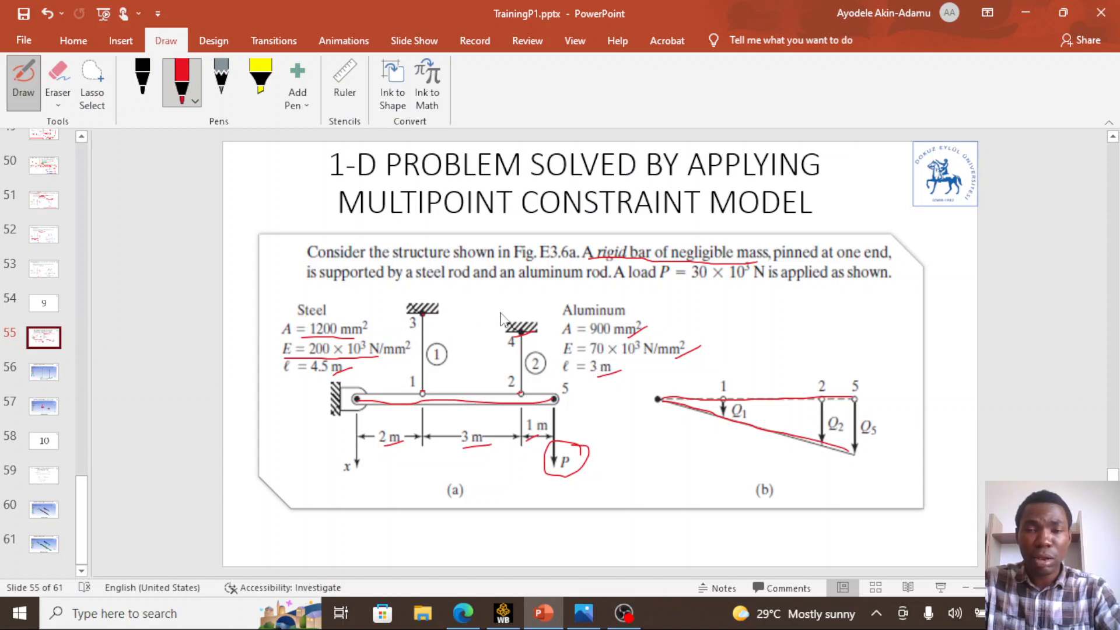
pyautogui.click(503, 613)
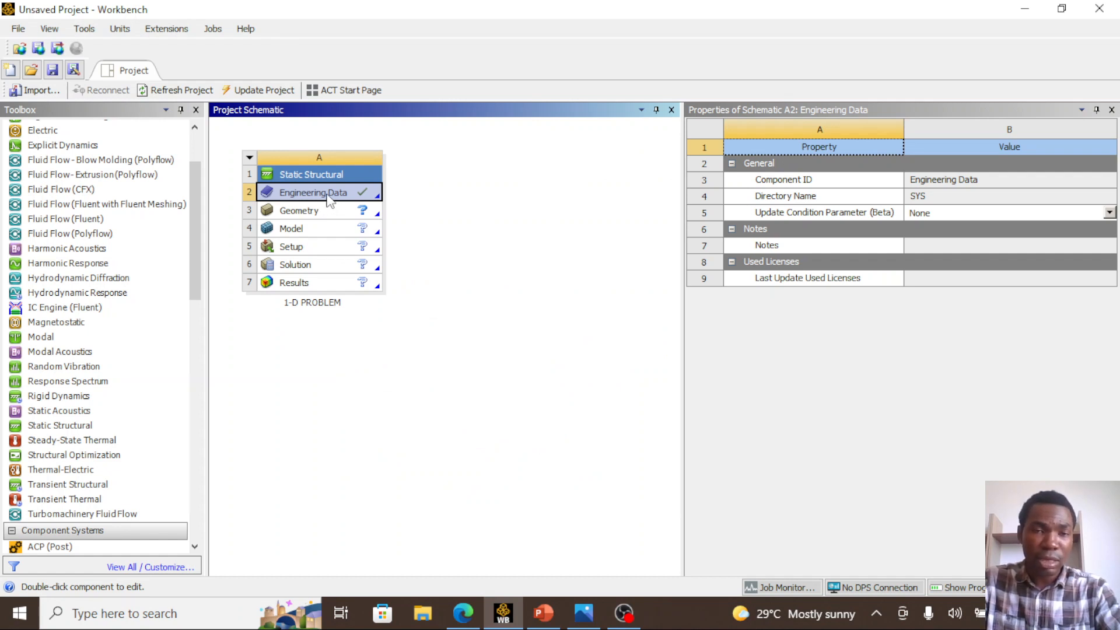
# Open the system's Engineering Data and add two new materials named Steel and Aluminum
pyautogui.doubleClick(302, 196)
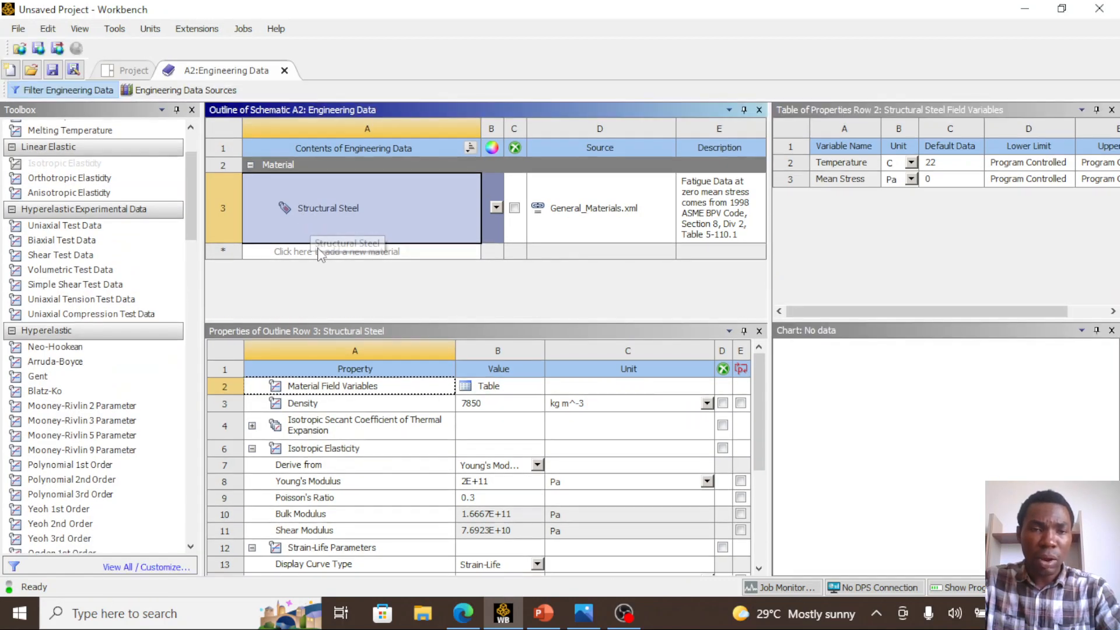
pyautogui.click(319, 252)
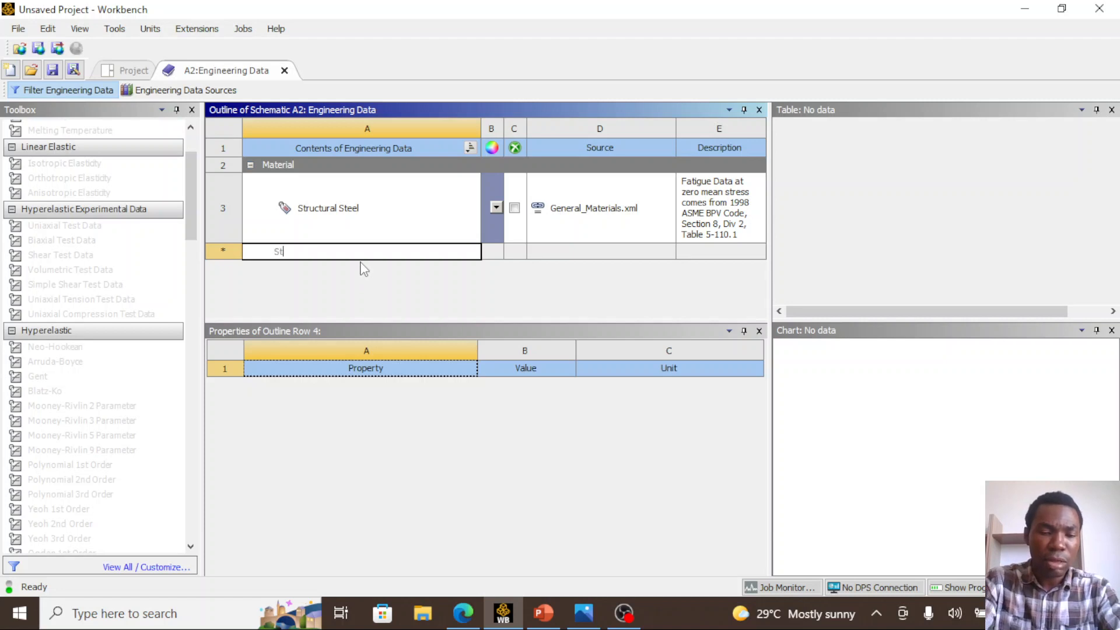
pyautogui.press('Return')
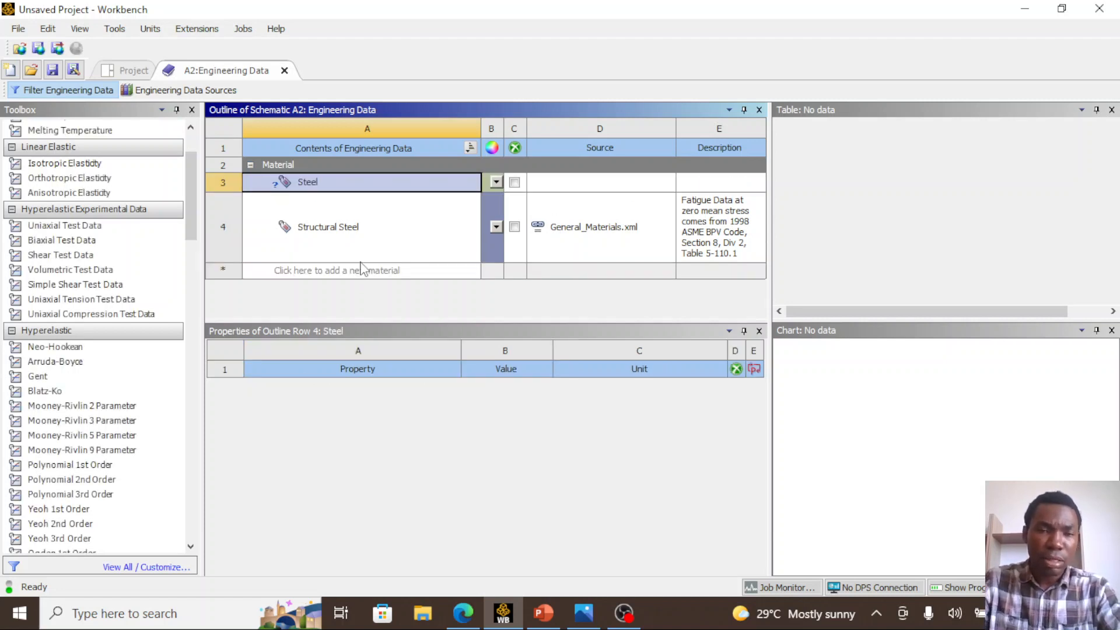
pyautogui.click(368, 271)
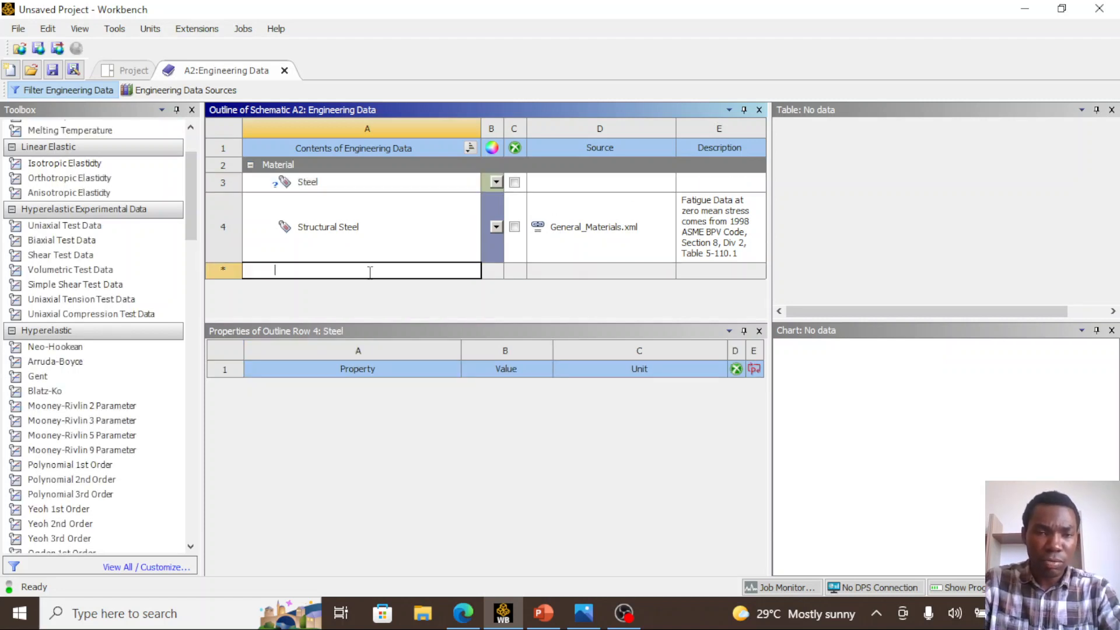
pyautogui.write('Alu')
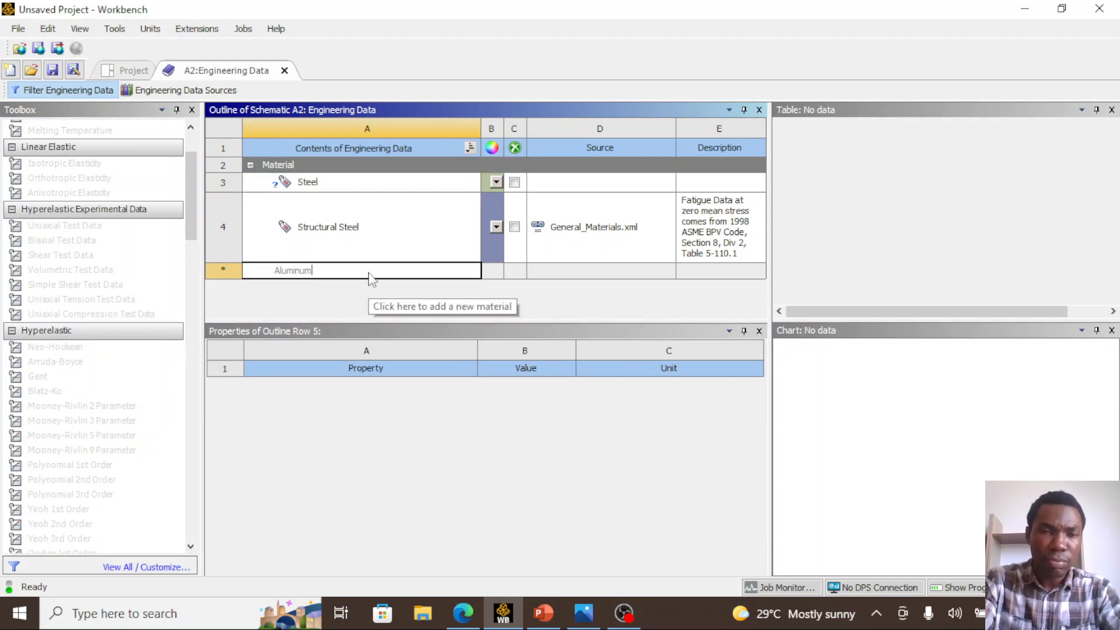
pyautogui.write('minum')
pyautogui.press('Return')
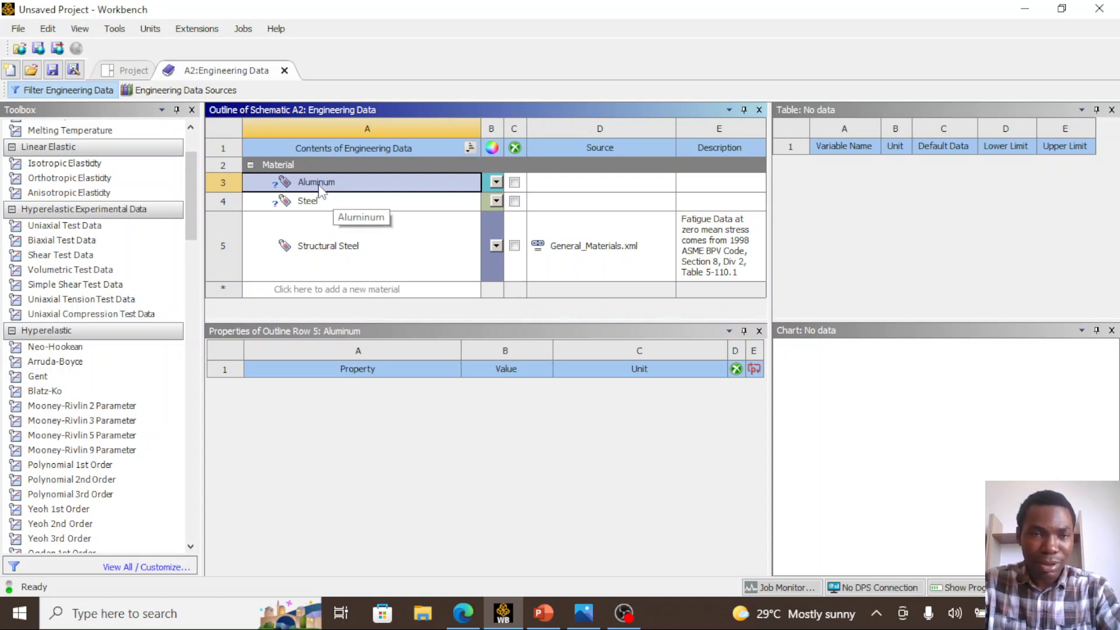
# Assign the Isotropic Elasticity property to both the Steel and the Aluminum materials
pyautogui.click(320, 208)
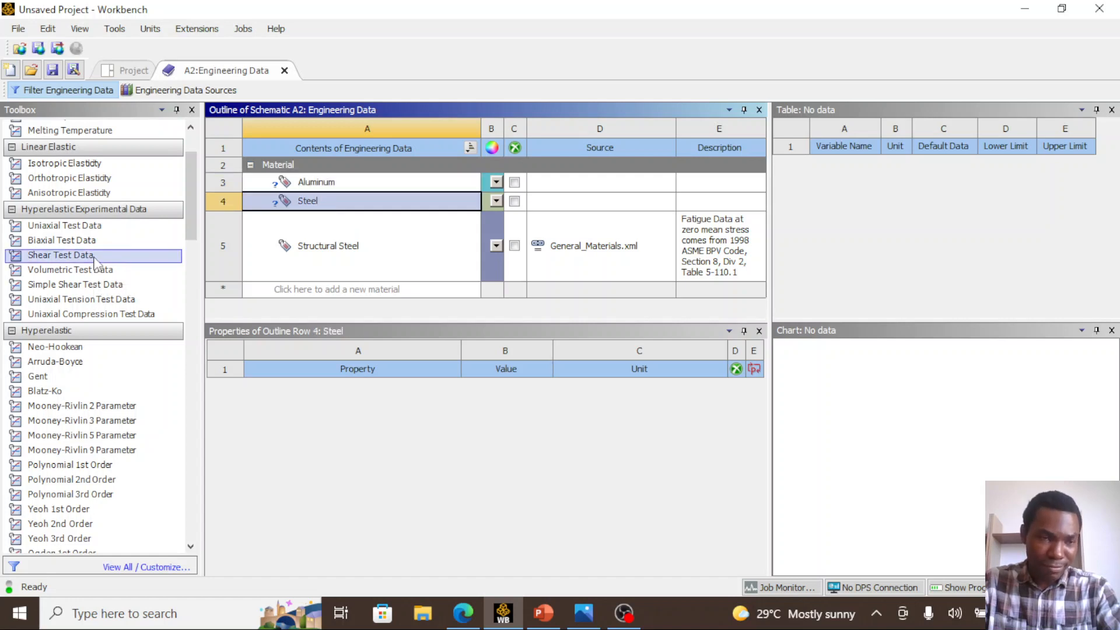
pyautogui.scroll(1, 98, 253)
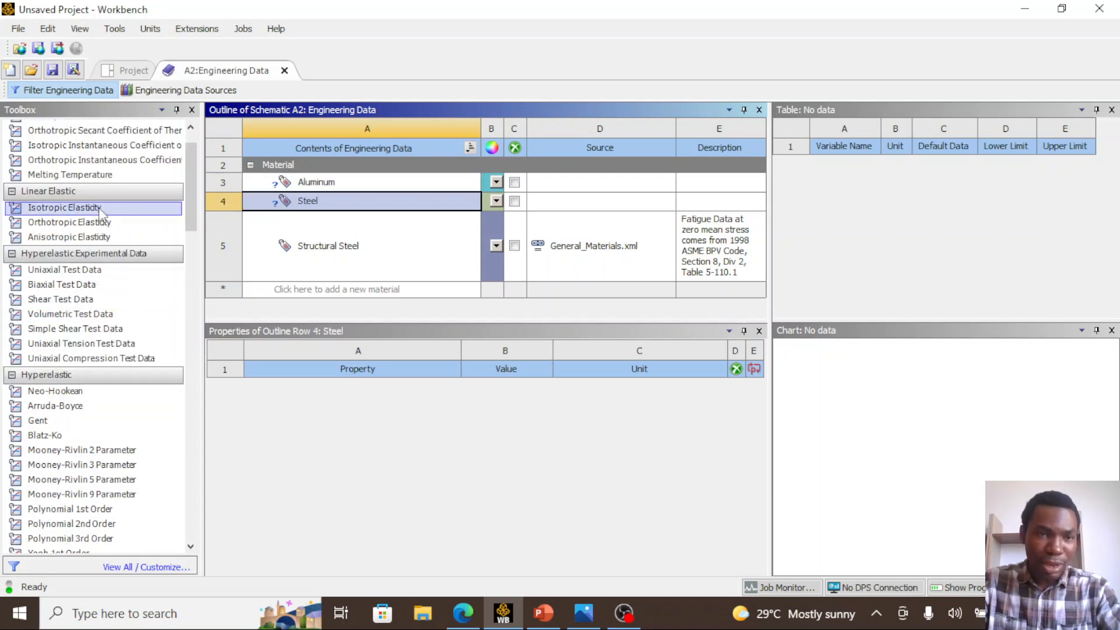
pyautogui.moveTo(99, 211); pyautogui.dragTo(306, 204)
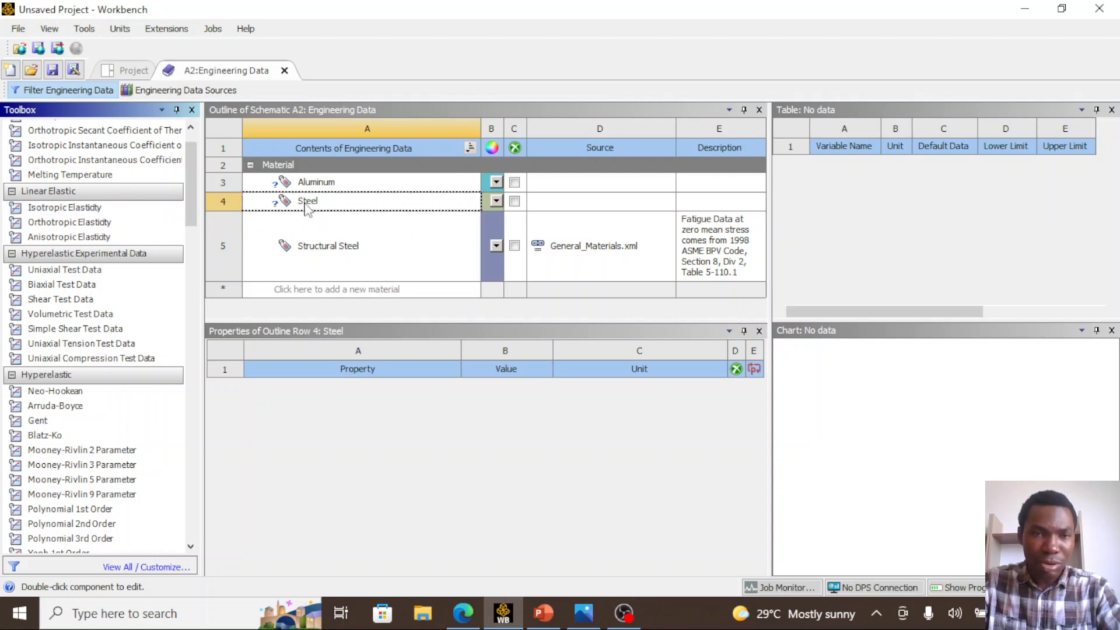
pyautogui.click(324, 187)
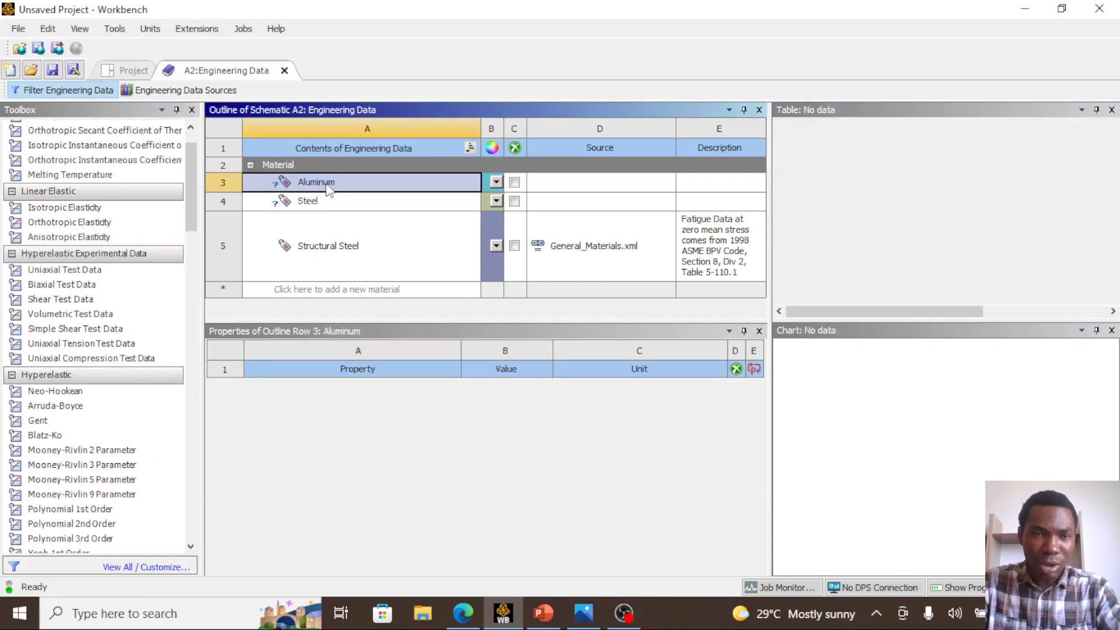
pyautogui.click(93, 211)
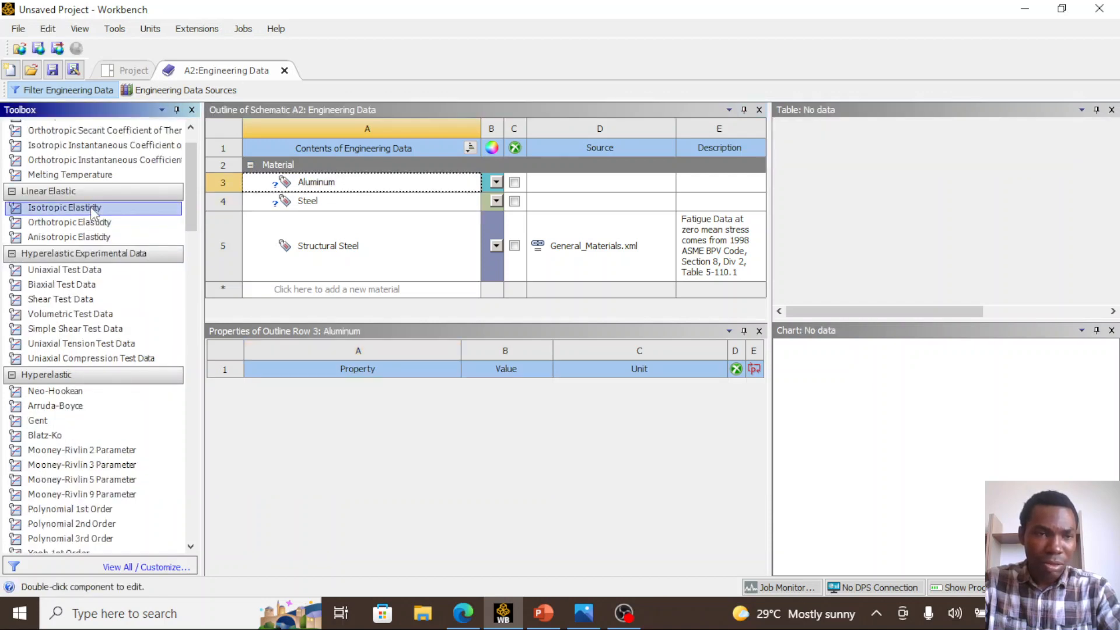
pyautogui.moveTo(93, 213); pyautogui.dragTo(333, 186)
pyautogui.click(333, 204)
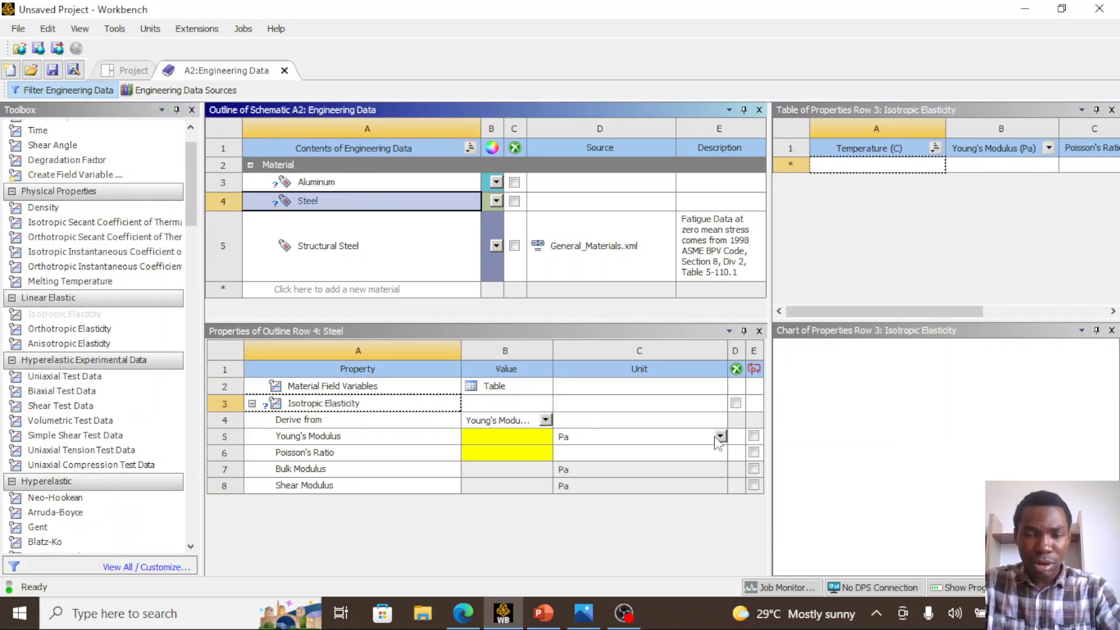
# Check the problem slide in PowerPoint, then in Workbench set Steel's Young's modulus to 200 GPa and Poisson's ratio to 0.3
pyautogui.click(545, 613)
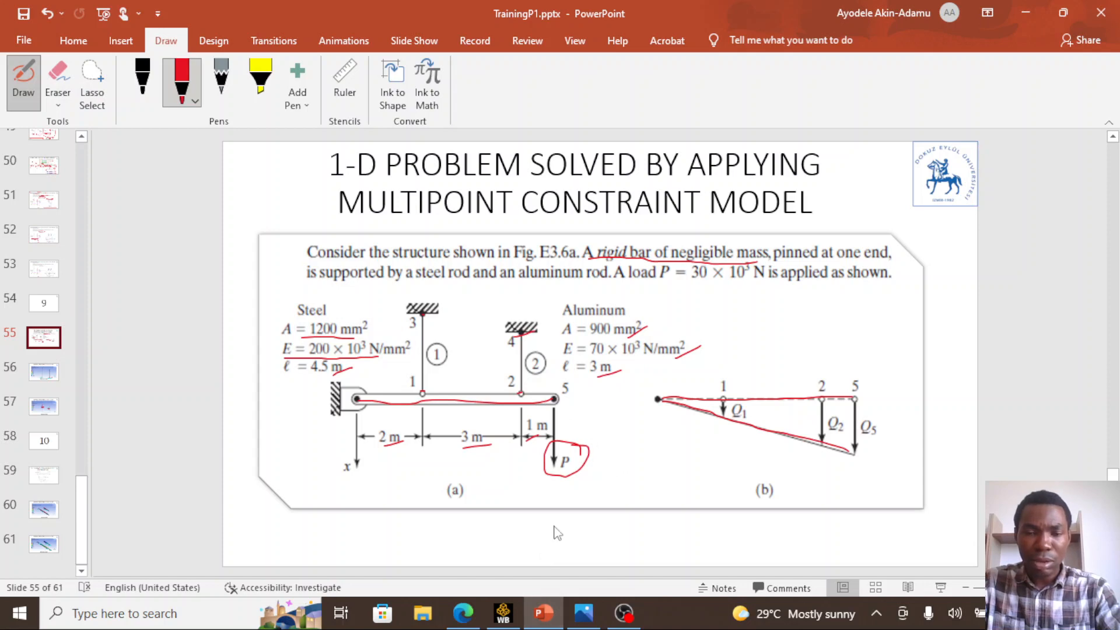
pyautogui.click(503, 612)
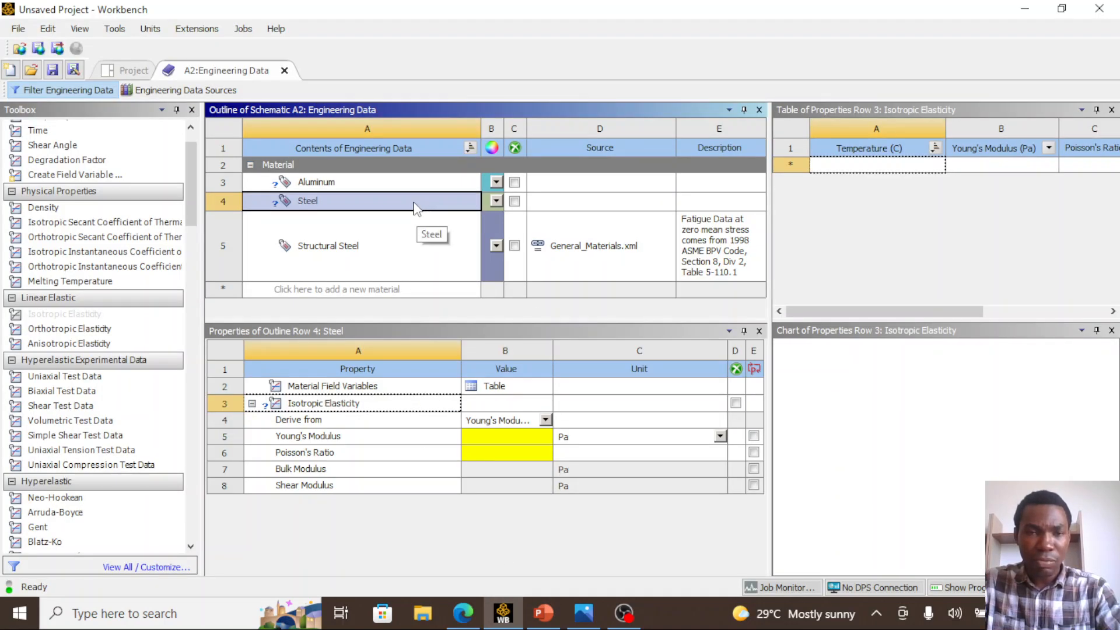
pyautogui.click(607, 438)
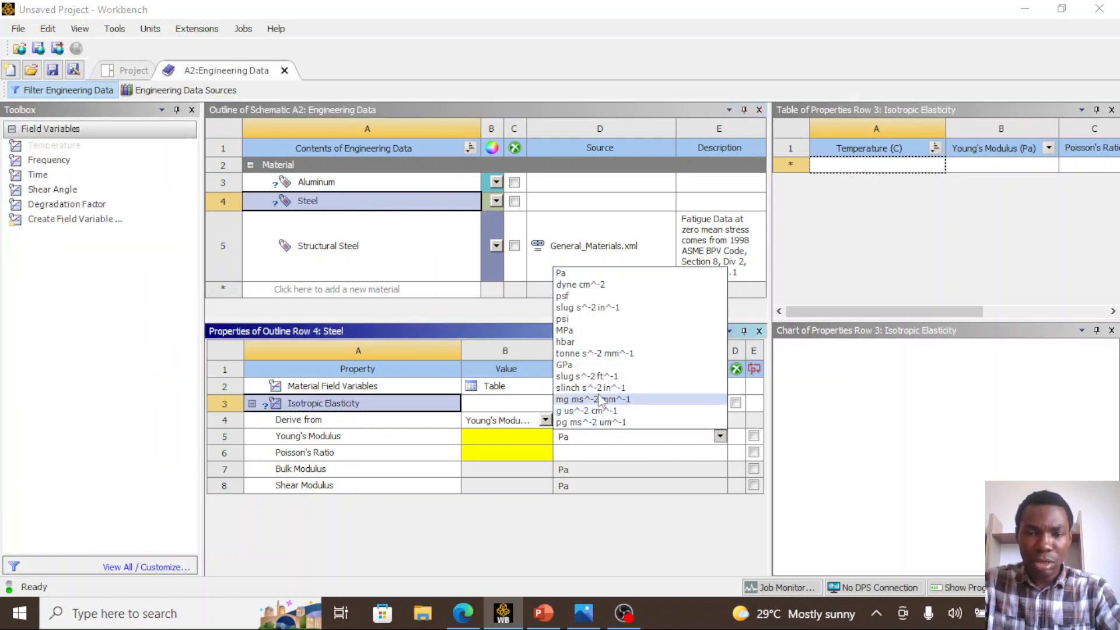
pyautogui.click(575, 365)
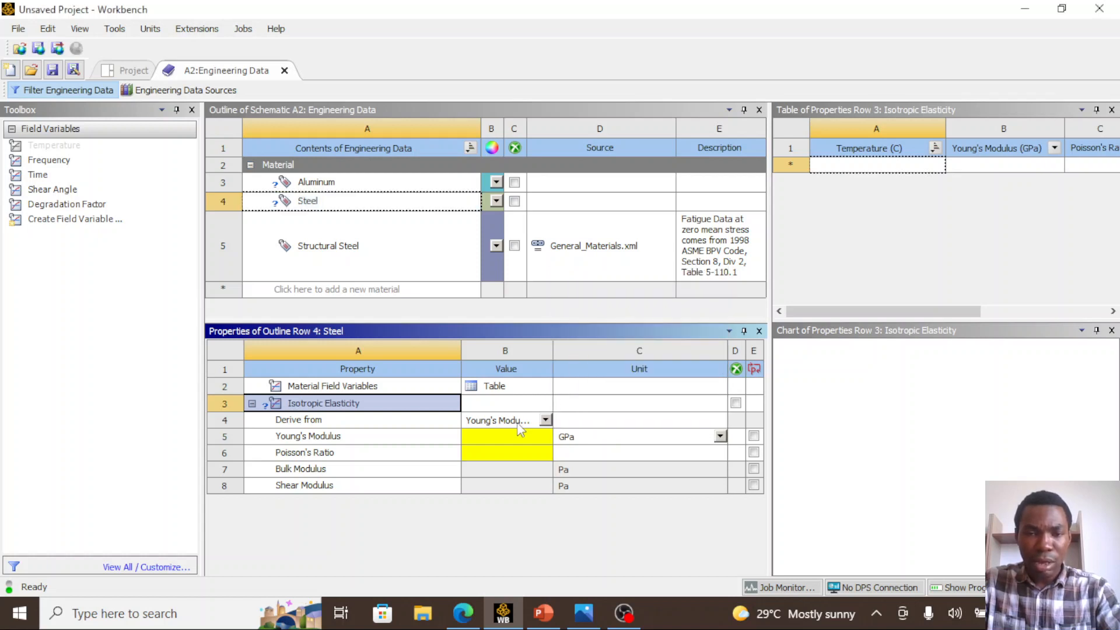
pyautogui.click(524, 442)
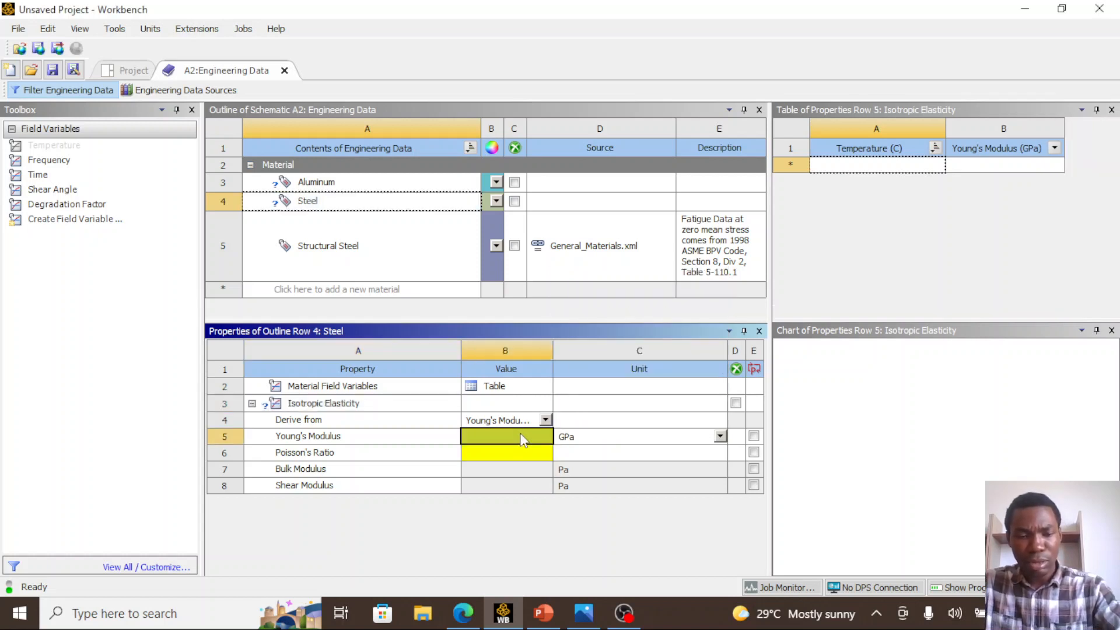
pyautogui.write('200')
pyautogui.press('Return')
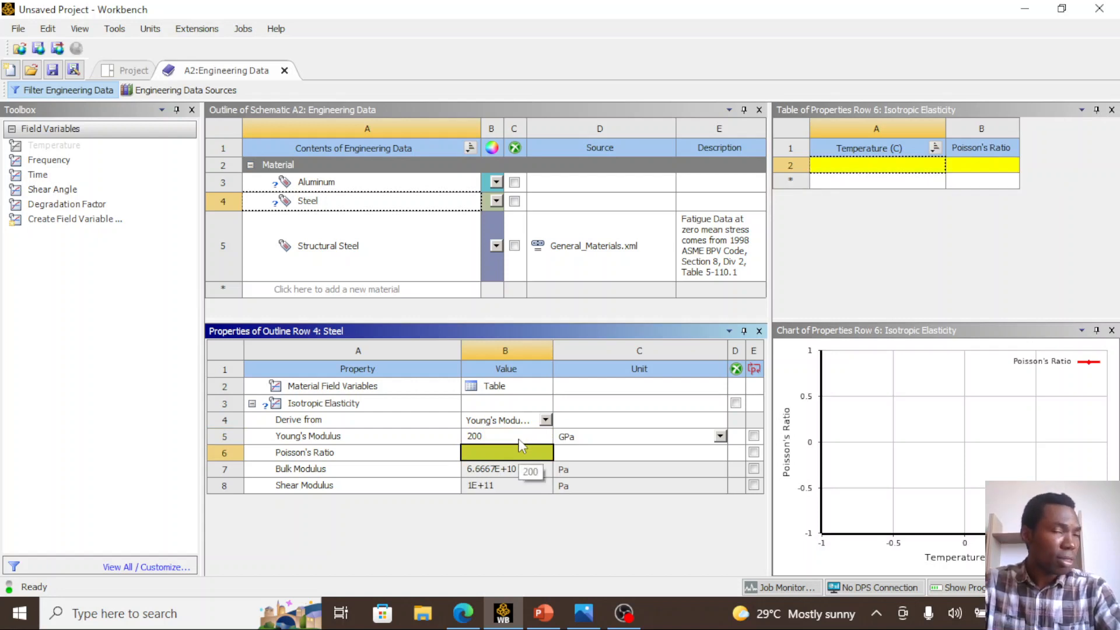
pyautogui.write('0.3')
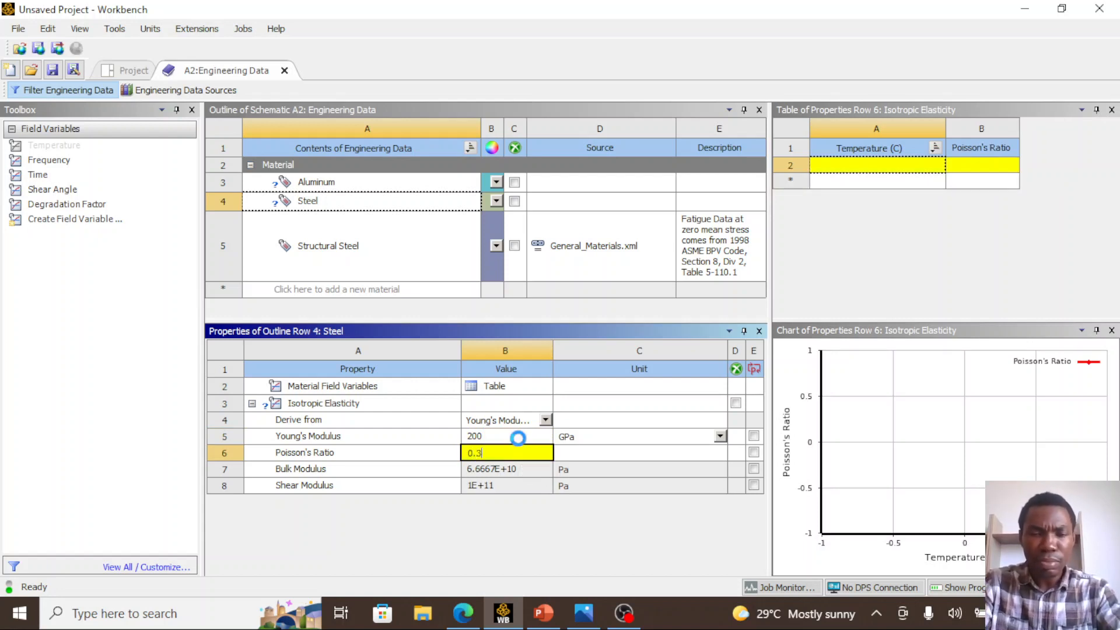
pyautogui.press('Return')
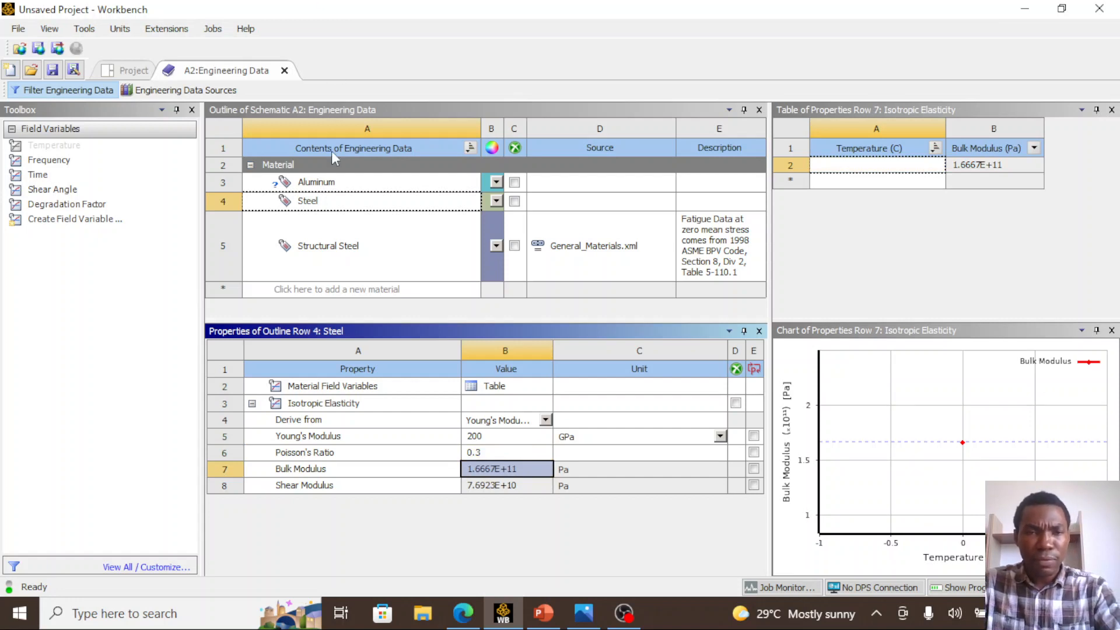
# Set Aluminum's Young's modulus to 70 GPa and its Poisson's ratio to 0.34
pyautogui.click(350, 183)
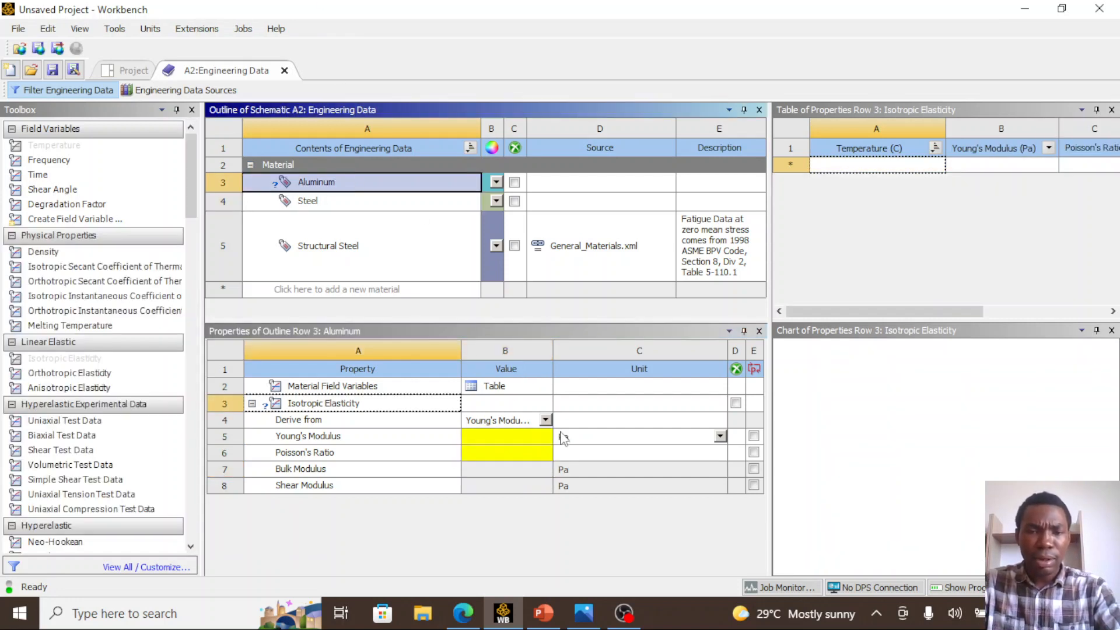
pyautogui.click(720, 436)
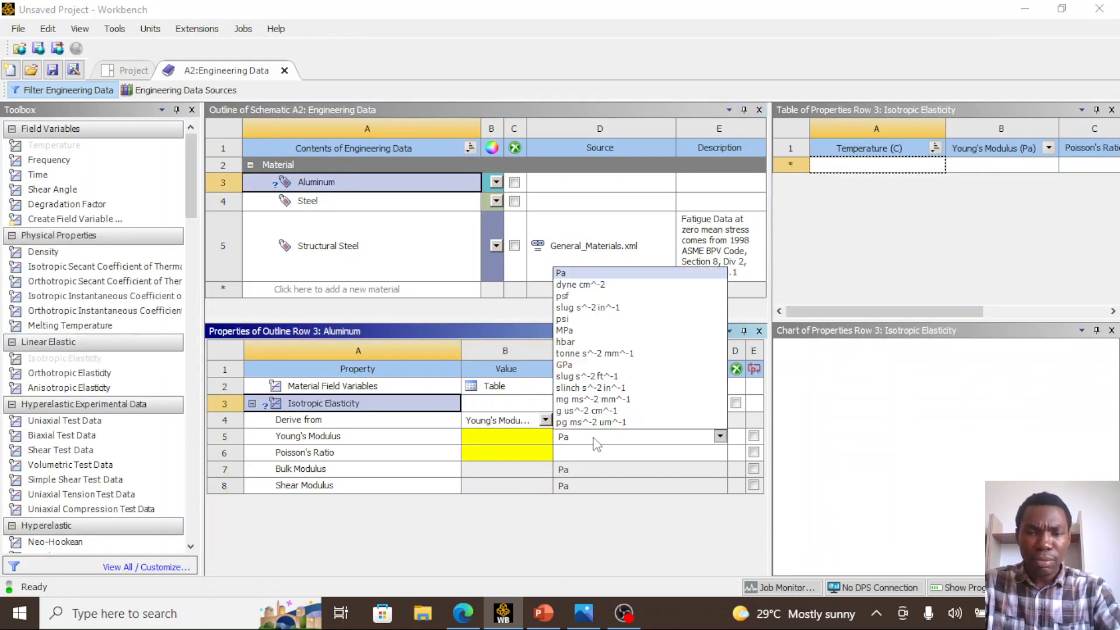
pyautogui.click(616, 366)
pyautogui.click(507, 438)
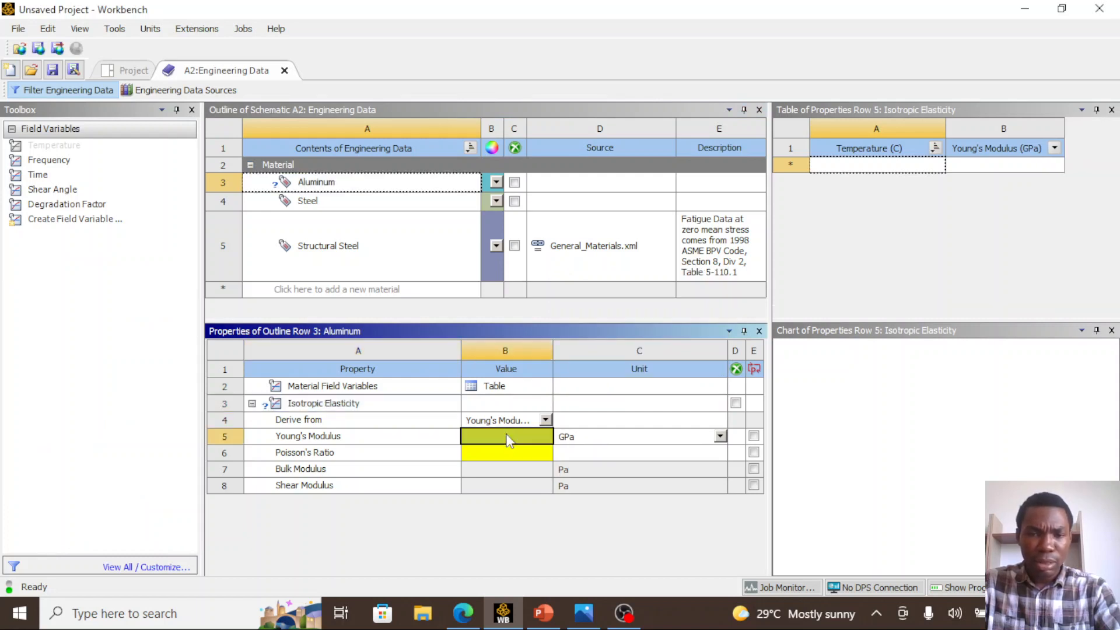
pyautogui.write('7')
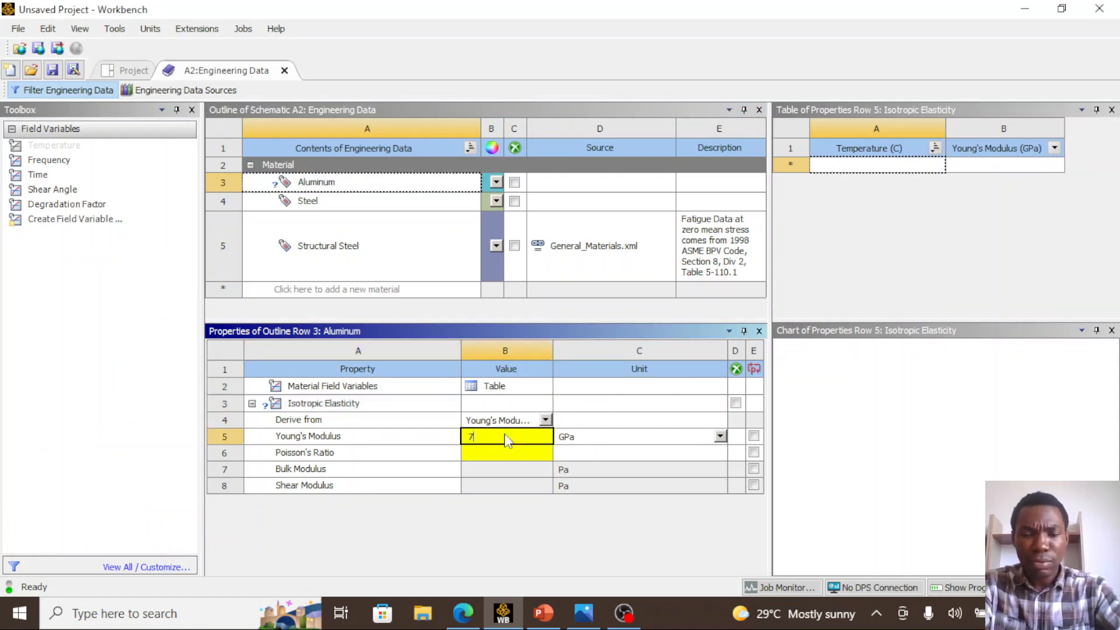
pyautogui.write('0')
pyautogui.press('Return')
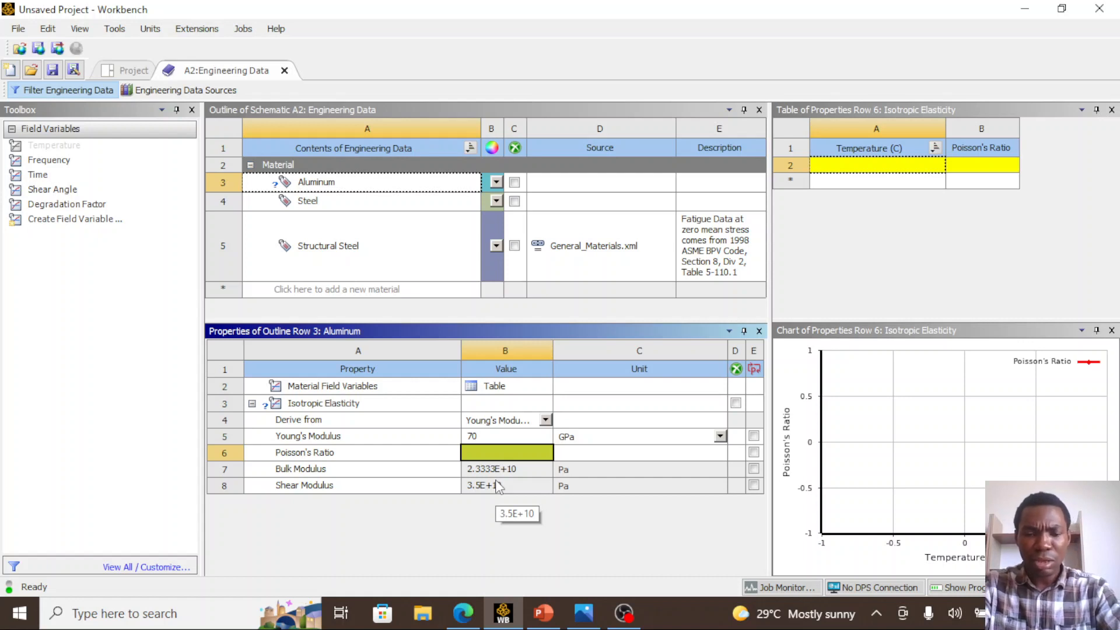
pyautogui.write('0.')
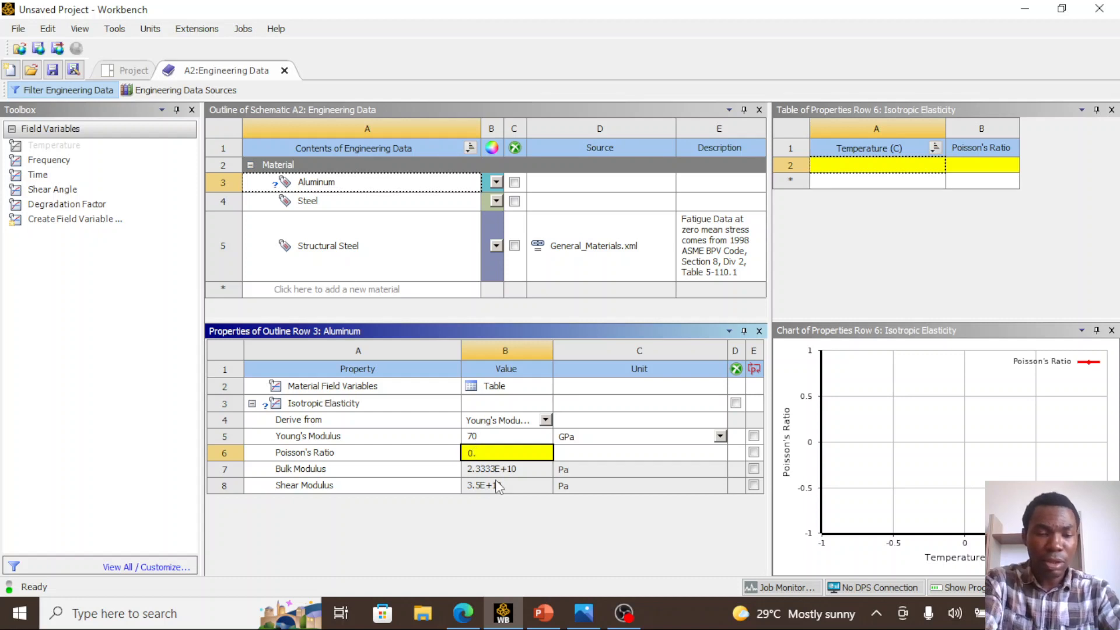
pyautogui.press('Return')
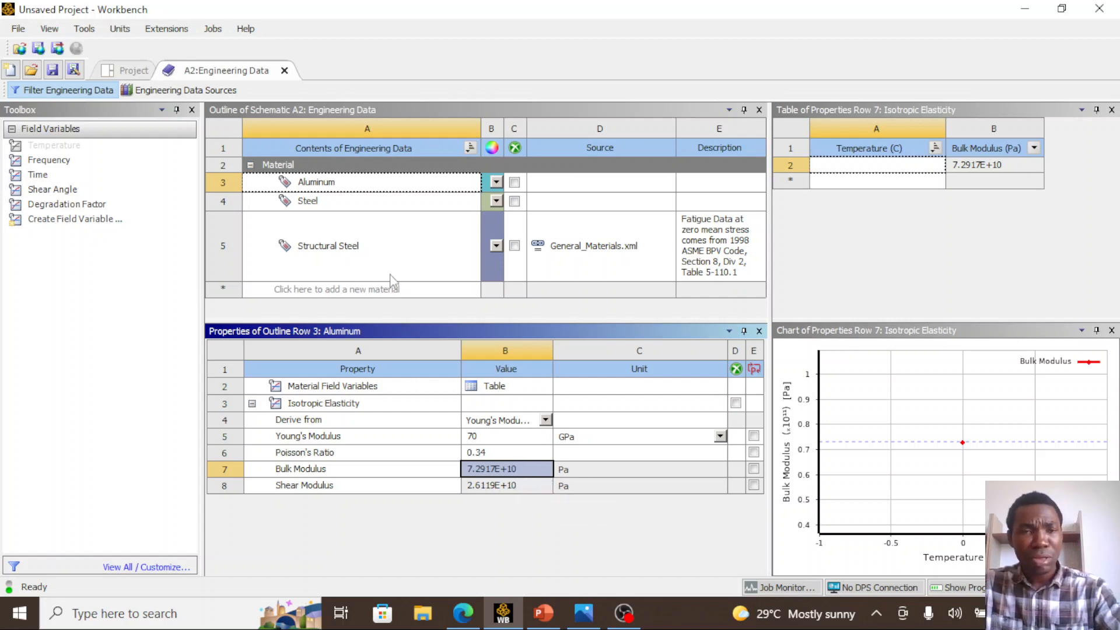
# Close Engineering Data, enable Line Bodies in the Geometry cell's properties, and open the geometry in SpaceClaim
pyautogui.click(284, 71)
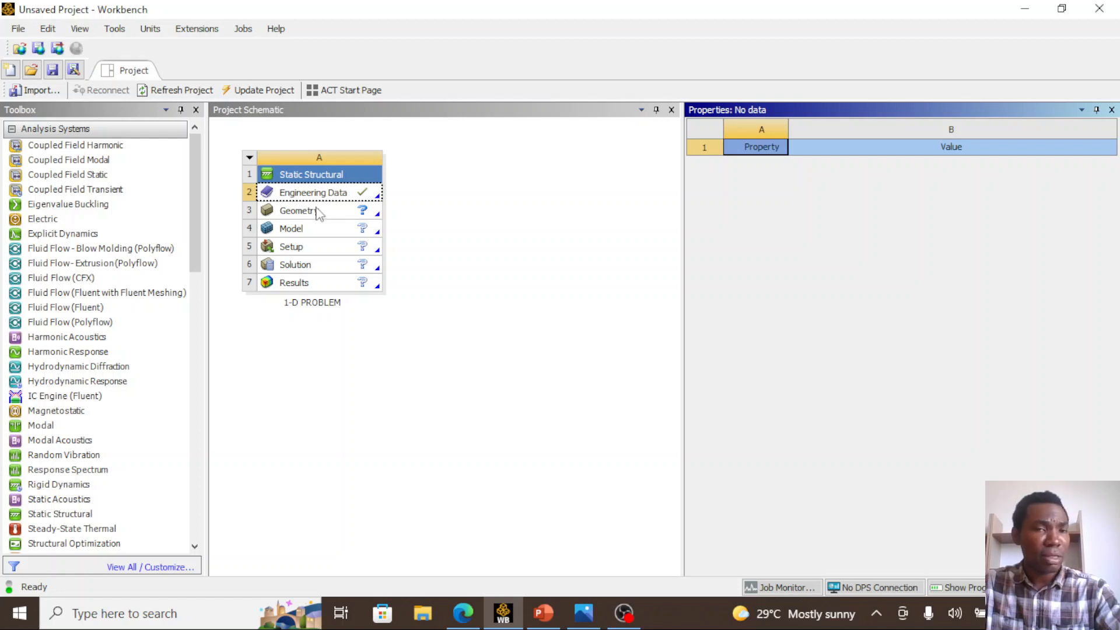
pyautogui.click(320, 217)
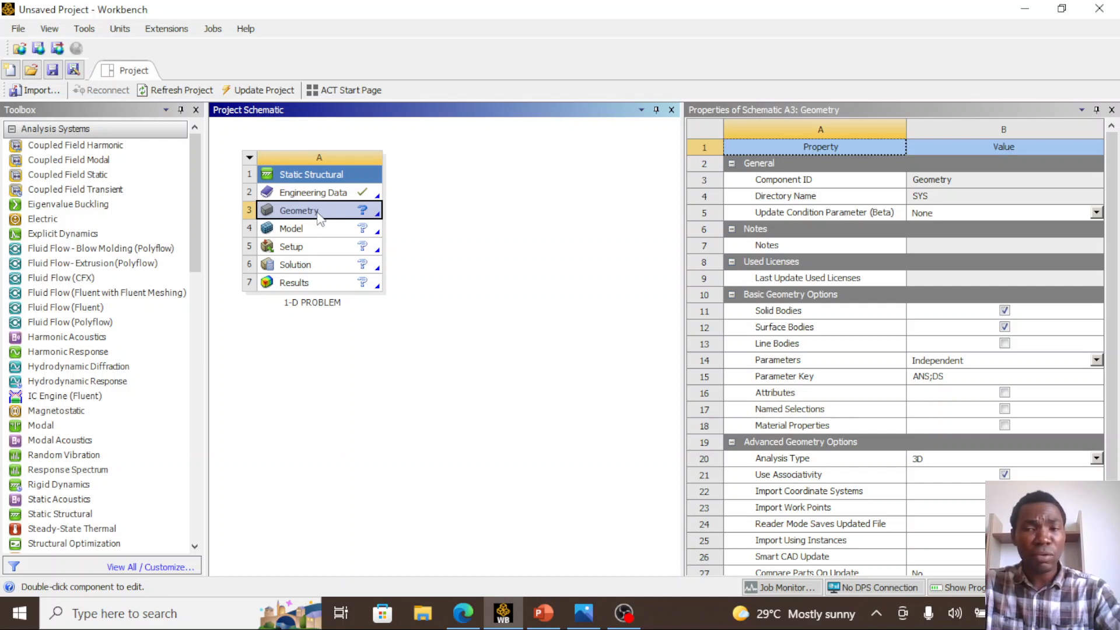
pyautogui.click(1005, 344)
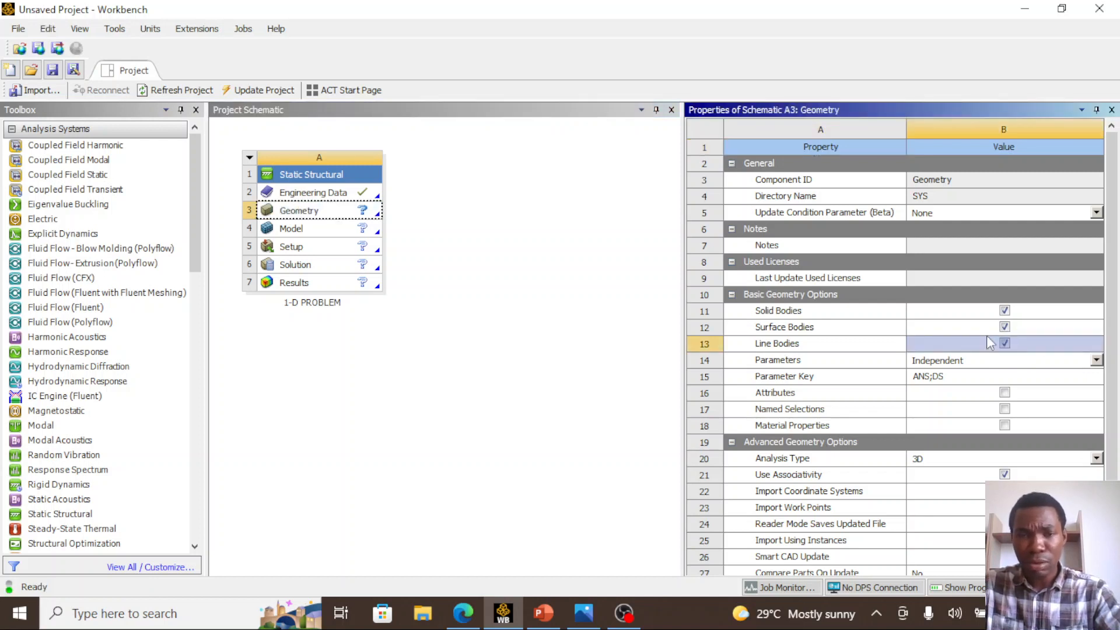
pyautogui.click(320, 220)
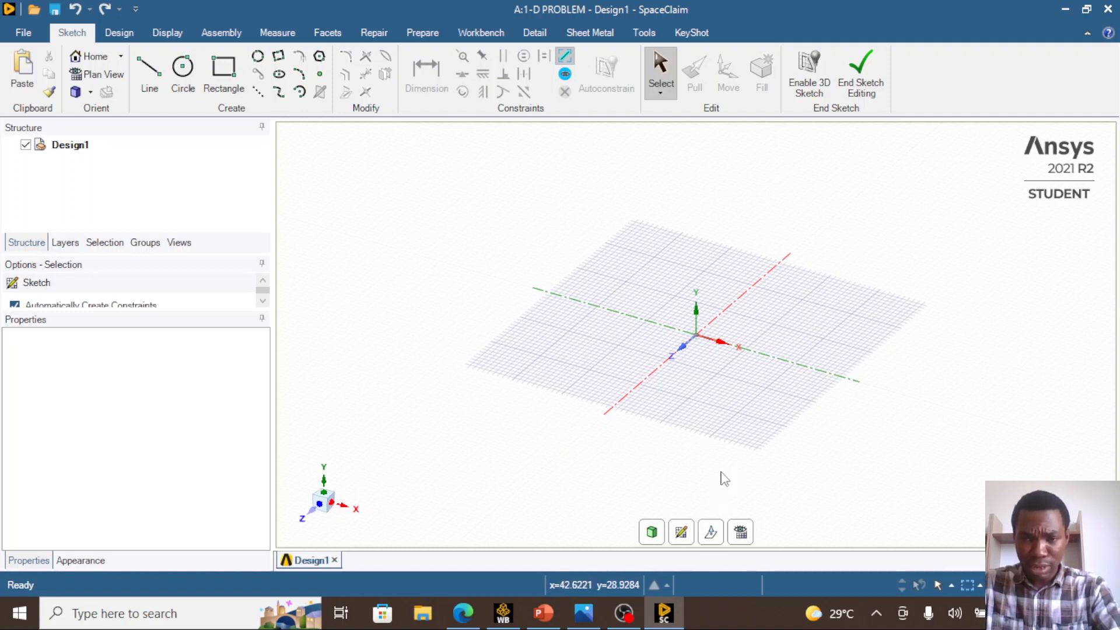
# Place the sketch grid on the XY plane and orient it to plan view
pyautogui.click(681, 532)
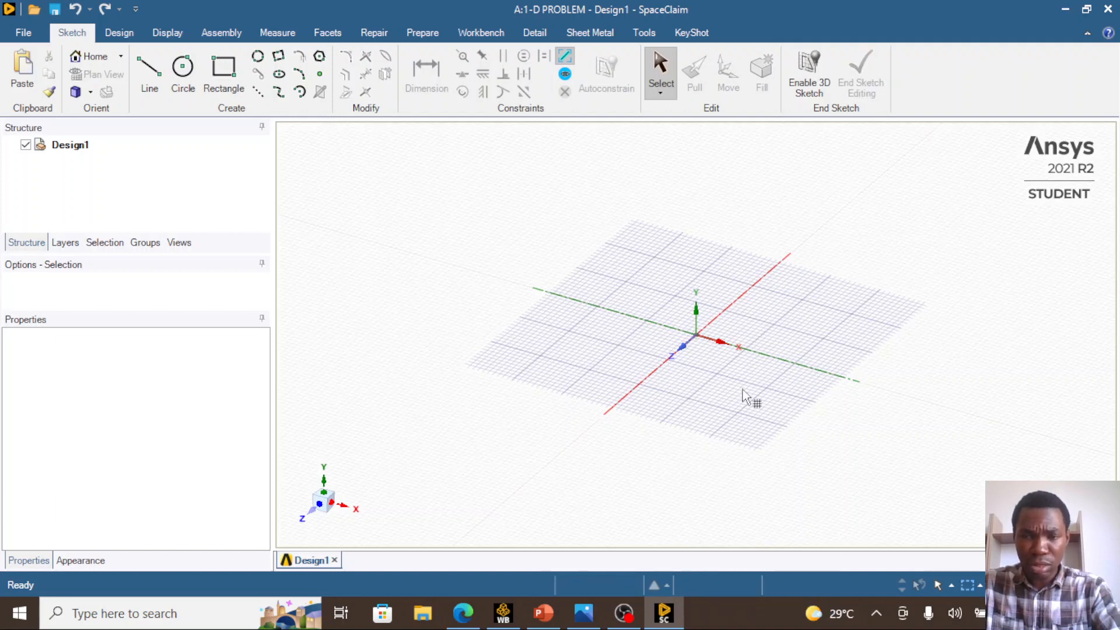
pyautogui.click(803, 314)
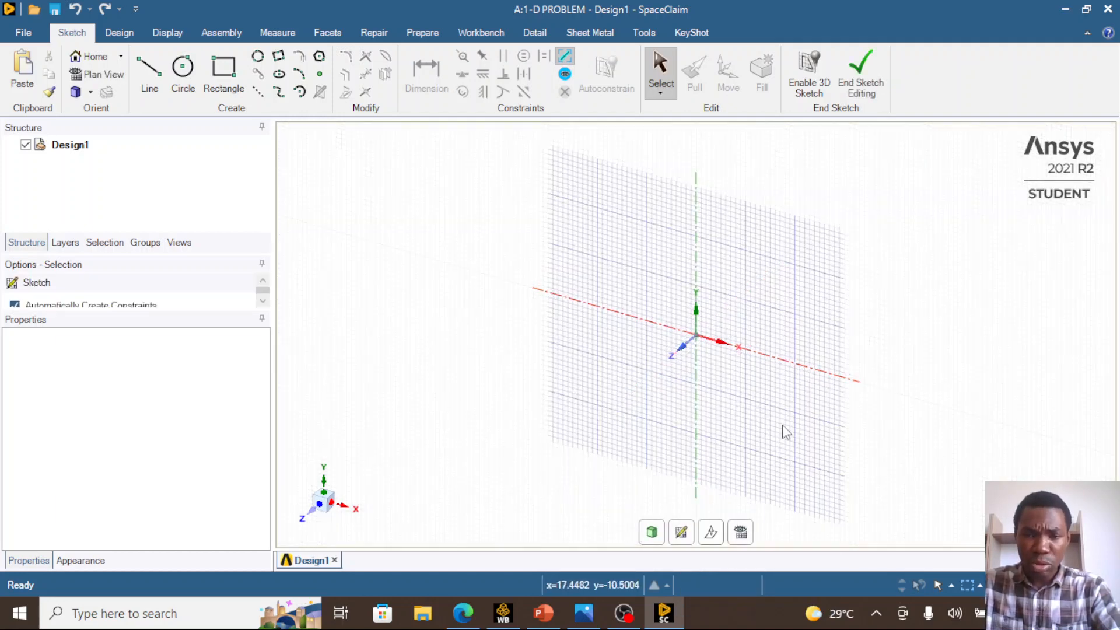
pyautogui.click(742, 532)
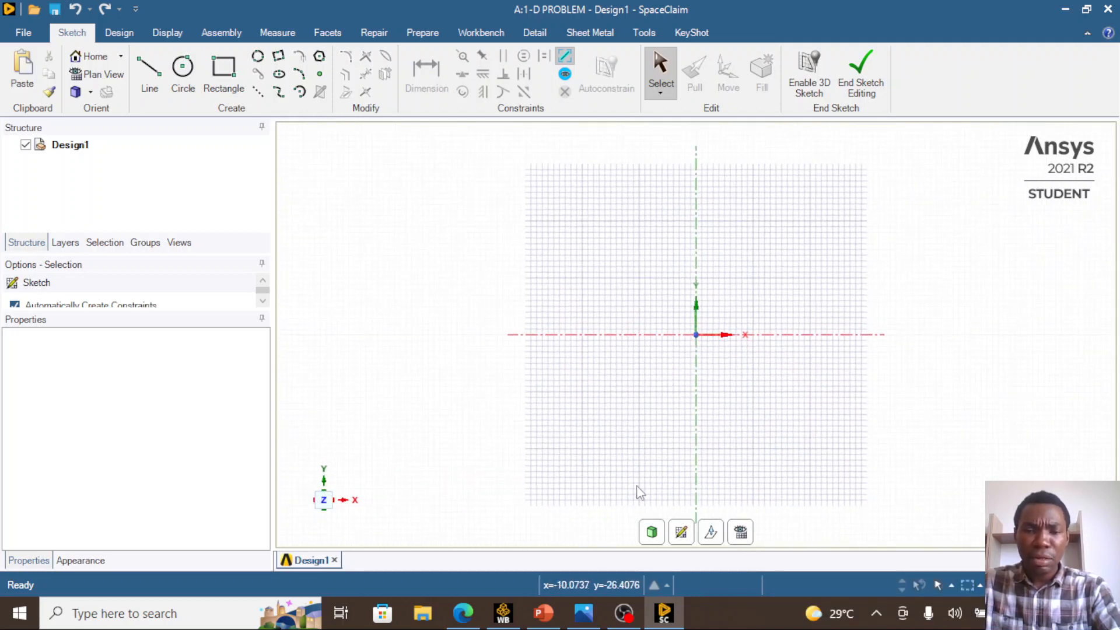
# Check the bar's dimensions on the PowerPoint slide, then in SpaceClaim sketch a 6000 mm line from the origin along the X axis
pyautogui.click(543, 612)
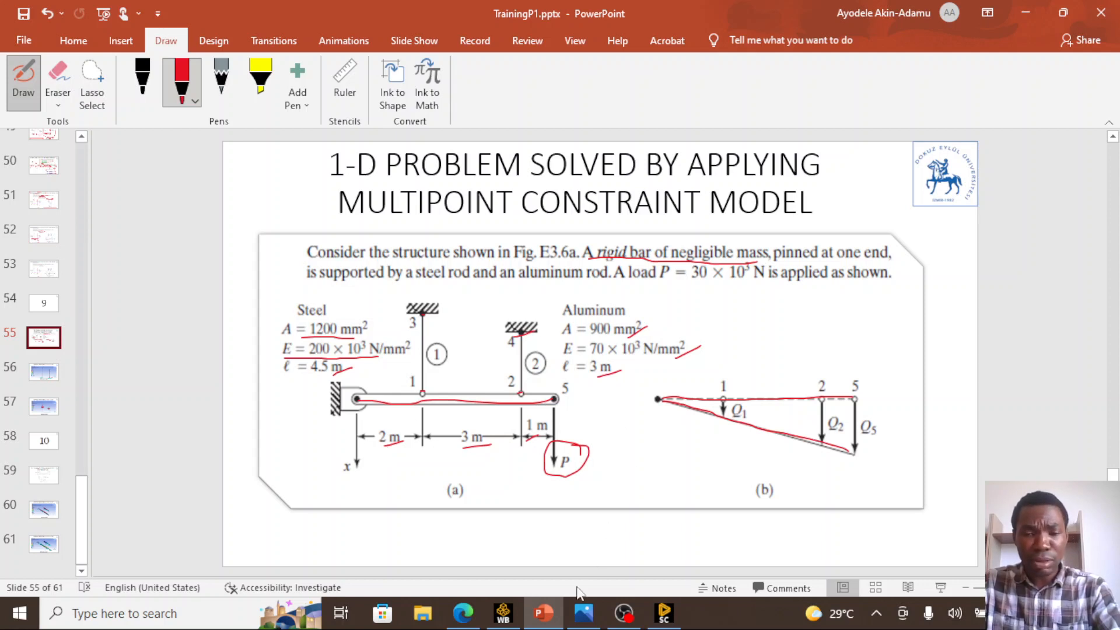
pyautogui.click(512, 618)
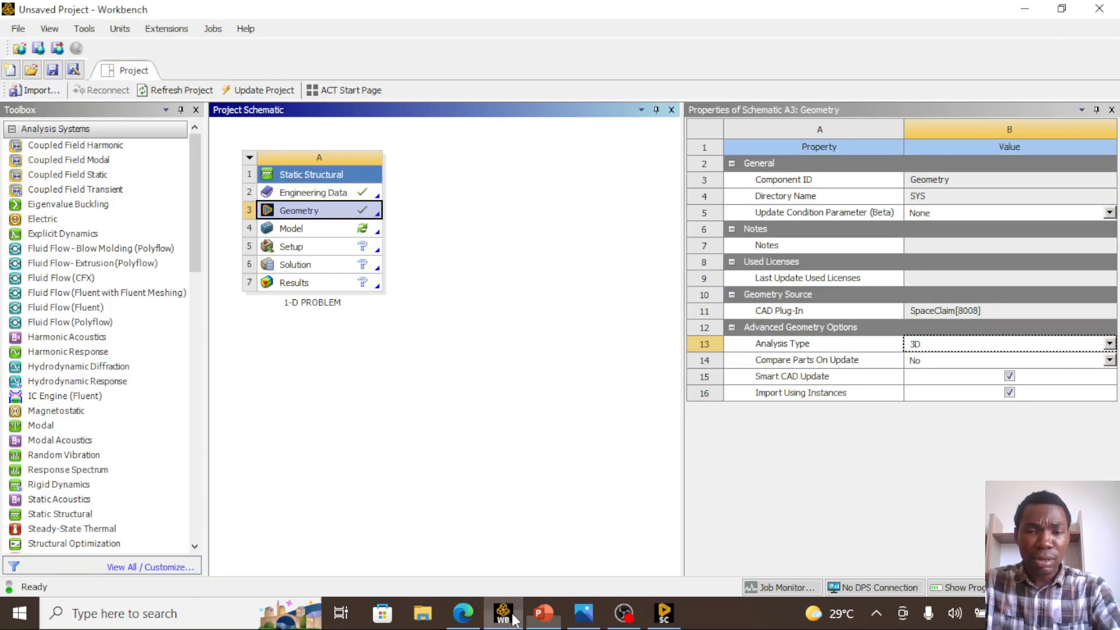
pyautogui.click(666, 614)
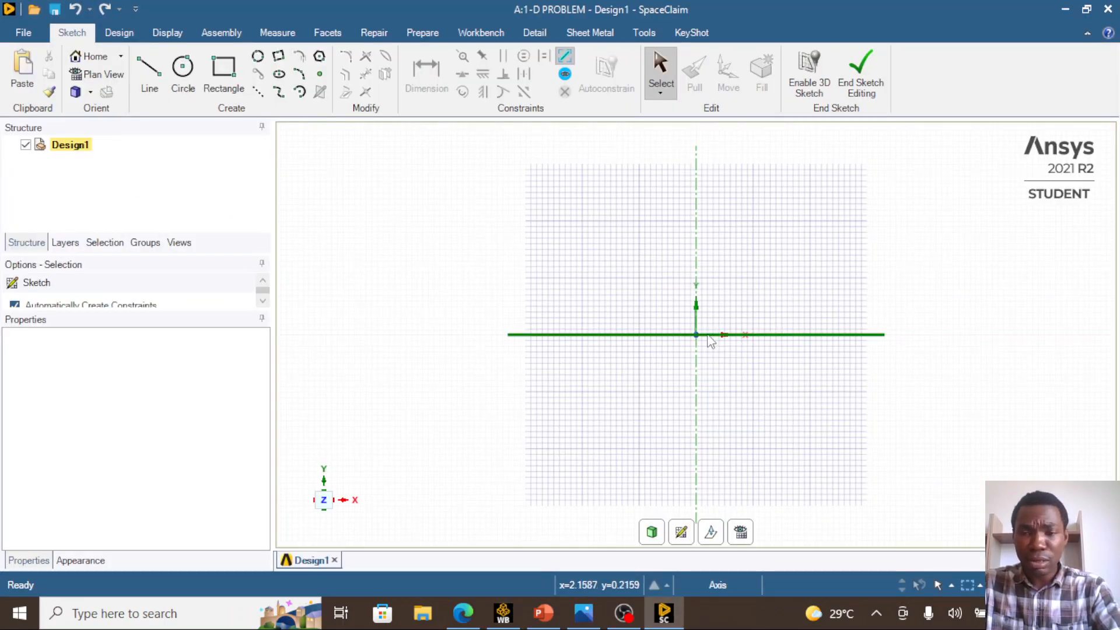
pyautogui.click(153, 74)
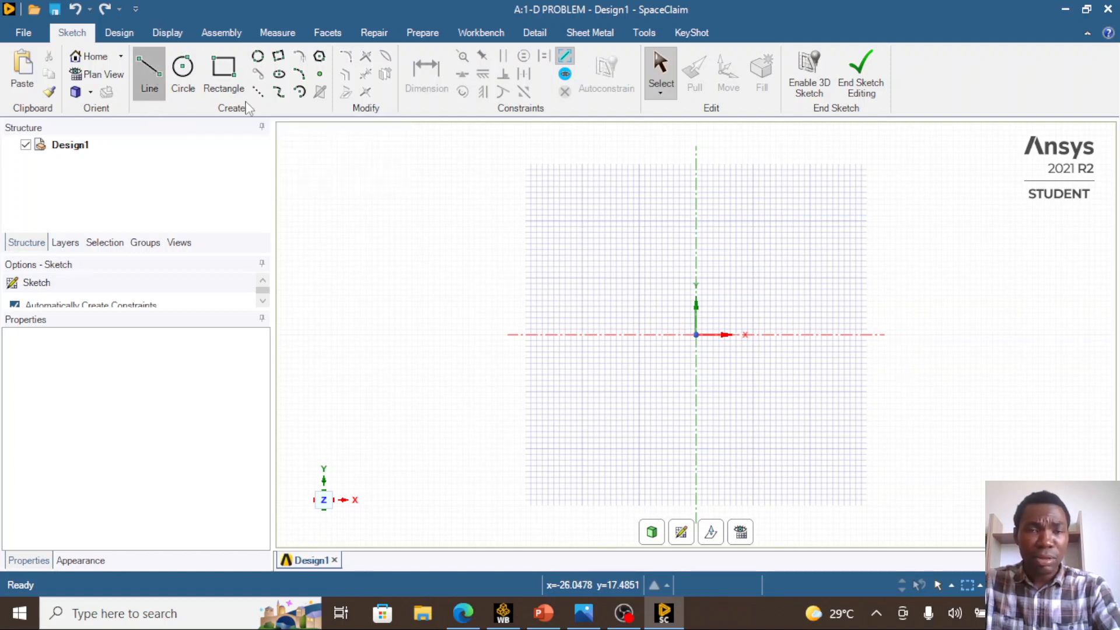
pyautogui.click(697, 335)
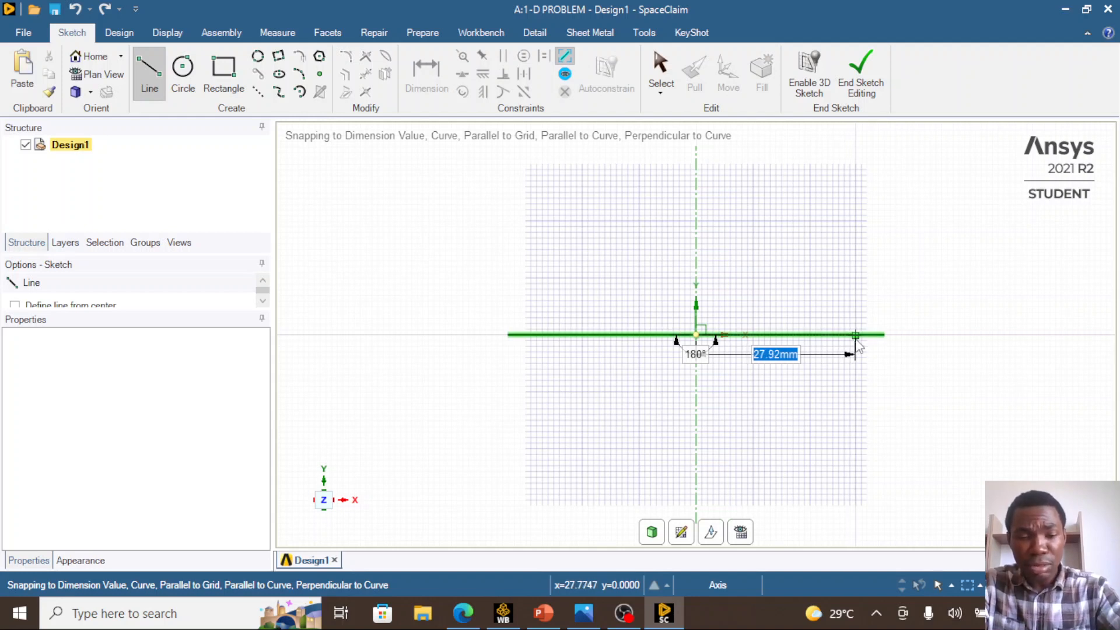
pyautogui.write('6000')
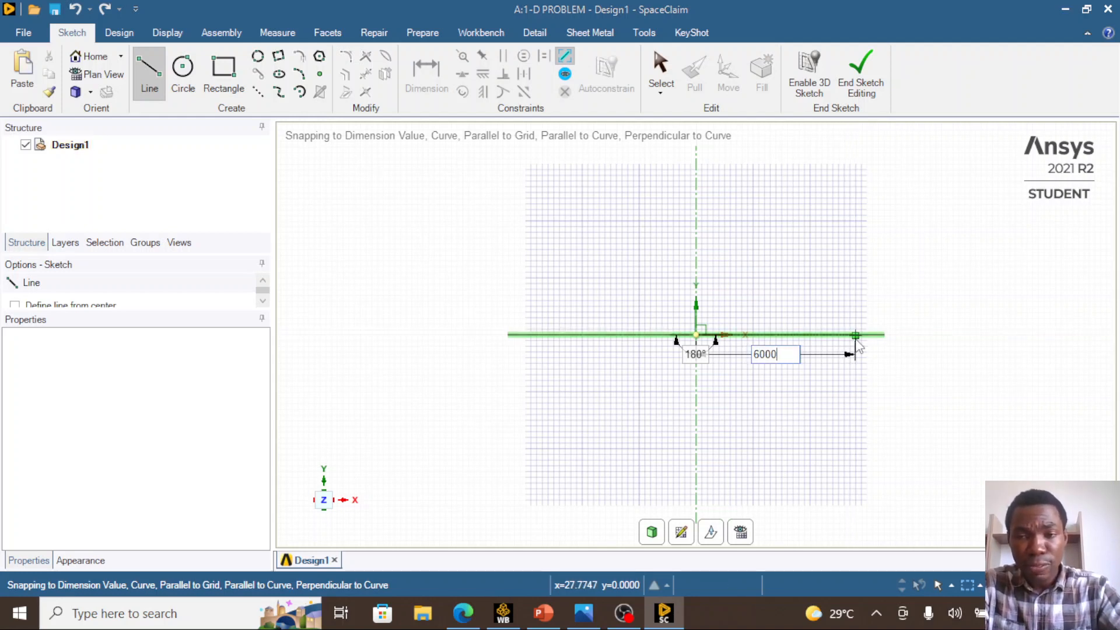
pyautogui.press('Return')
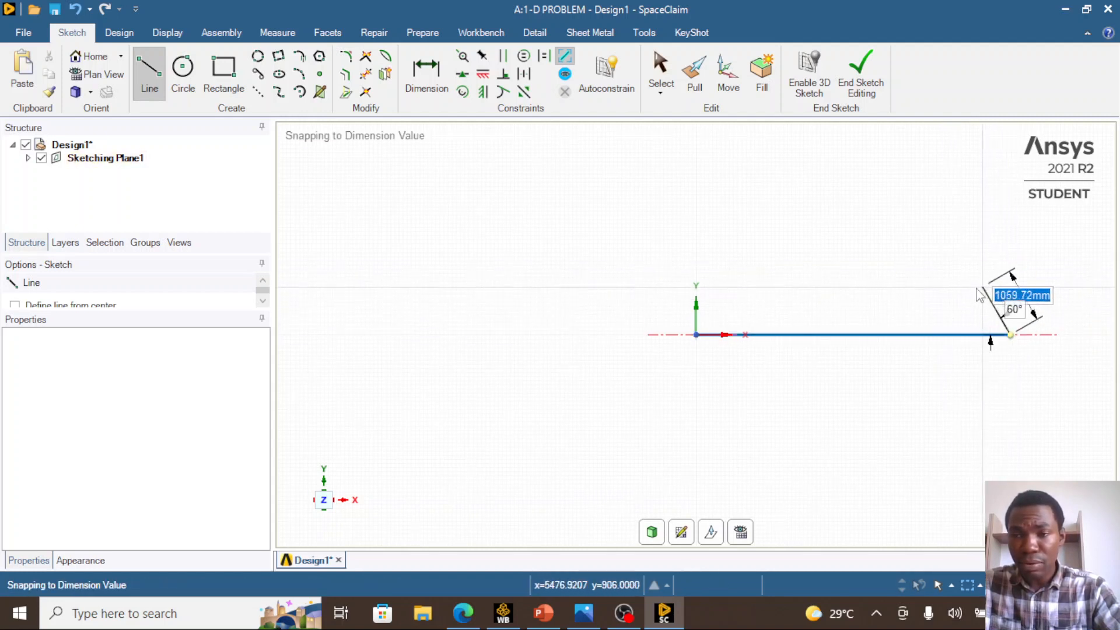
pyautogui.press('Escape')
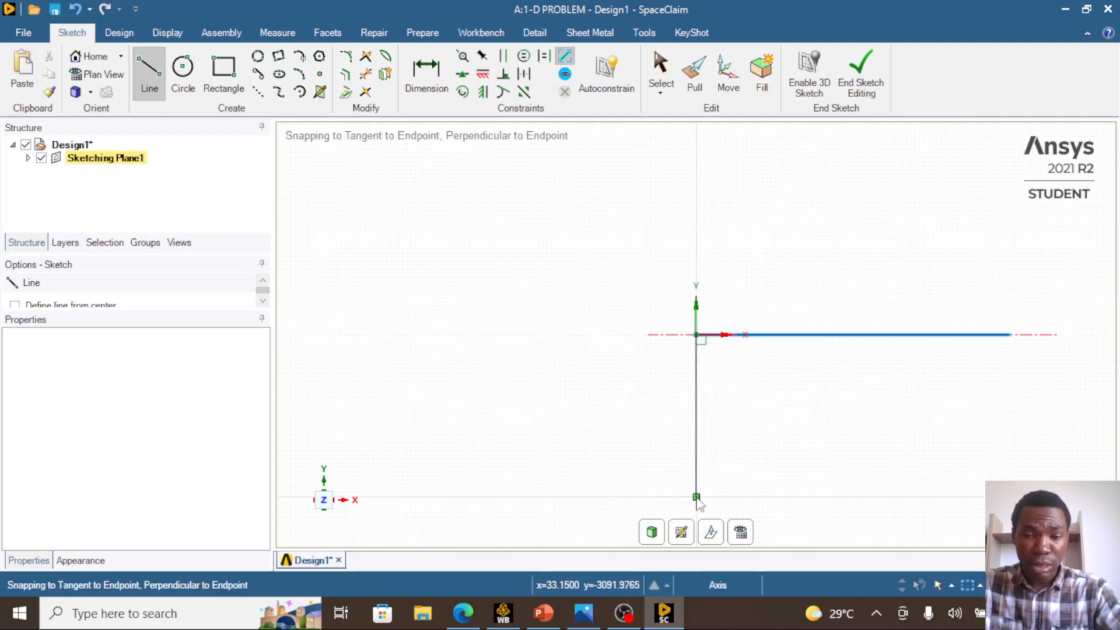
# Switch to PowerPoint, examine the rod positions along the bar on slide 55, mark its pinned end, and return to SpaceClaim
pyautogui.click(543, 613)
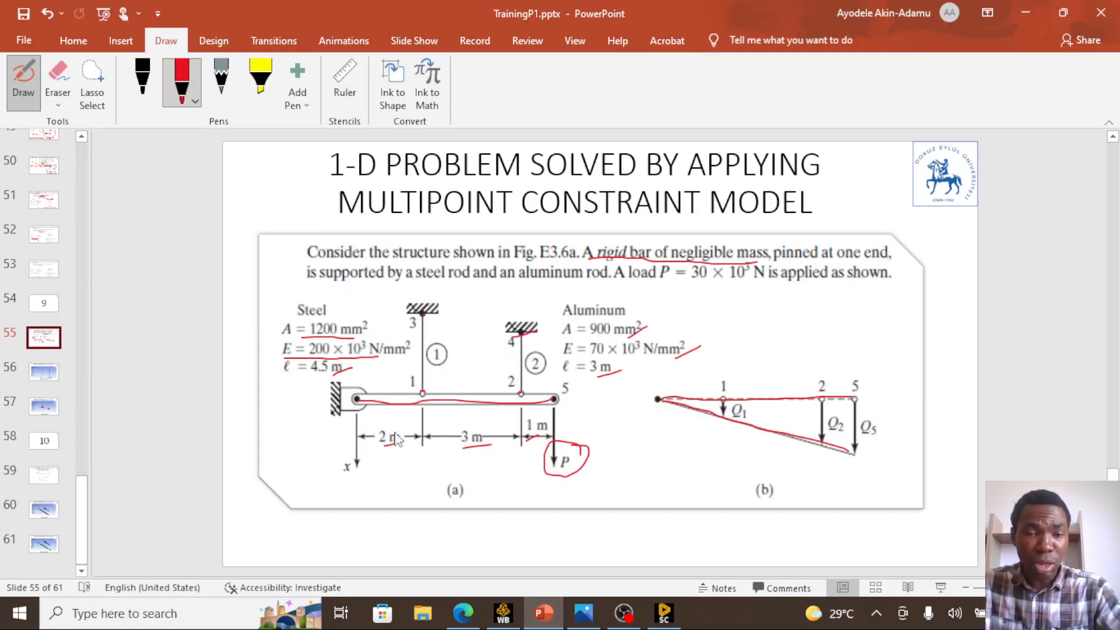
pyautogui.click(356, 399)
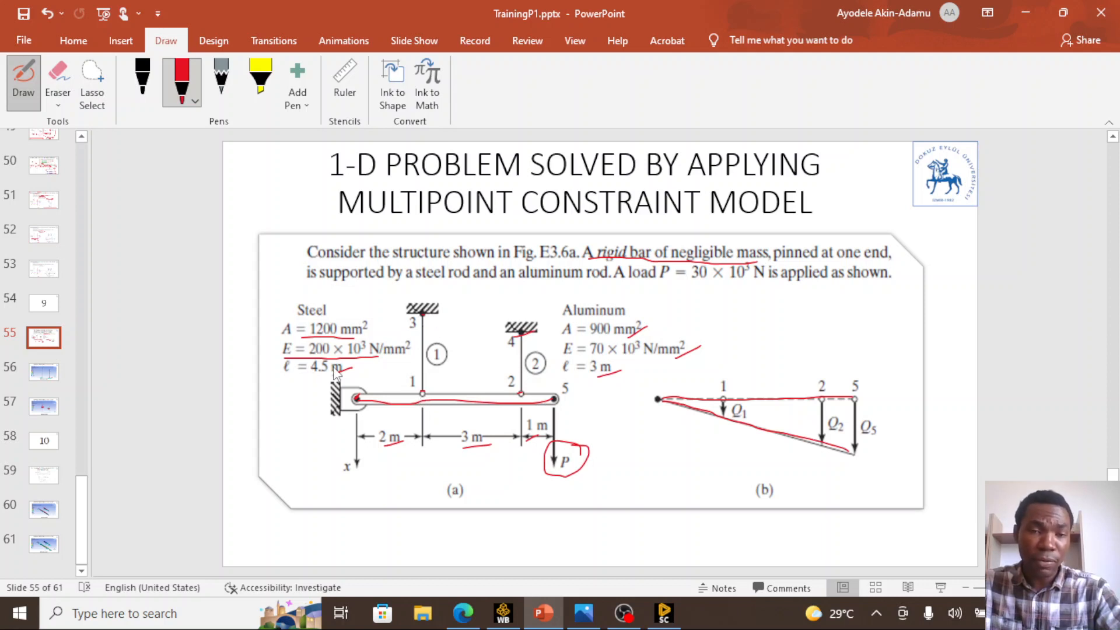
pyautogui.click(664, 612)
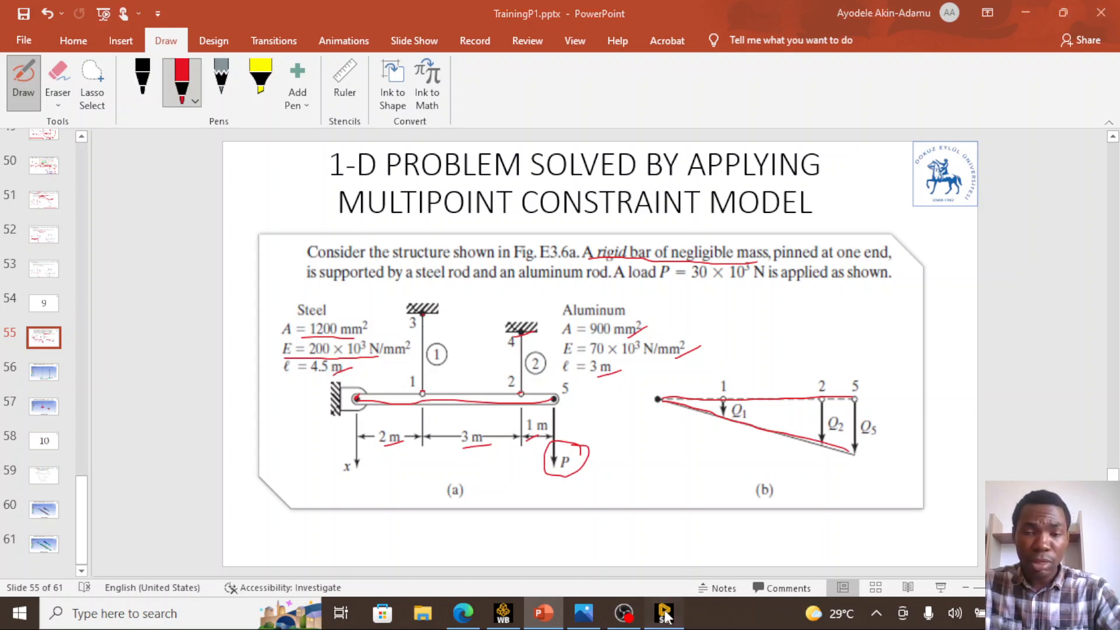
pyautogui.scroll(-2, 756, 335)
pyautogui.scroll(4, 718, 349)
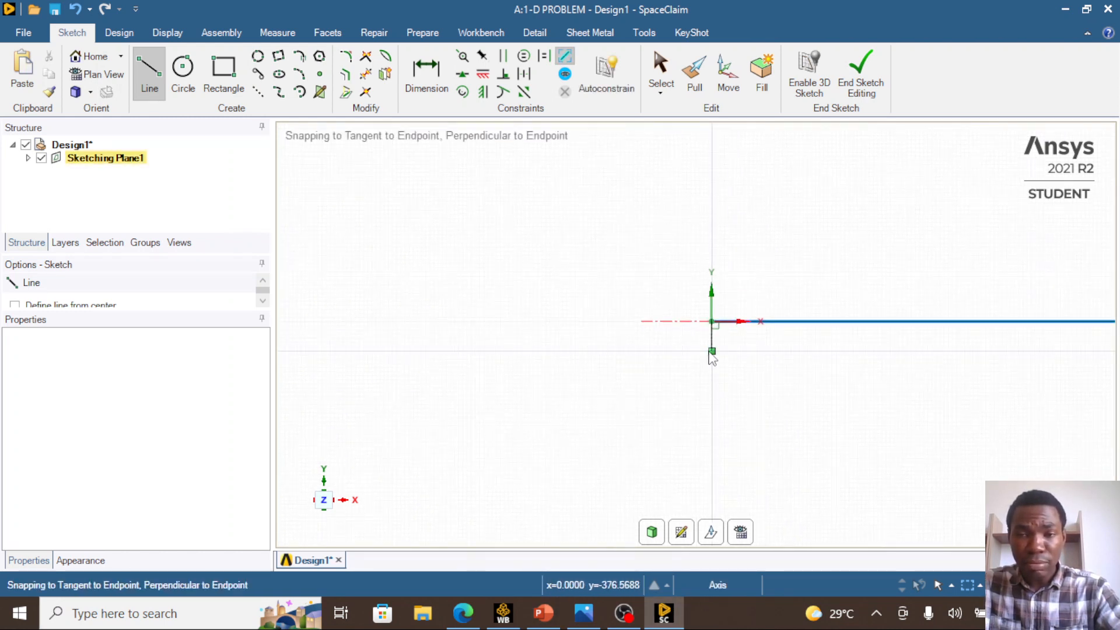
pyautogui.click(712, 322)
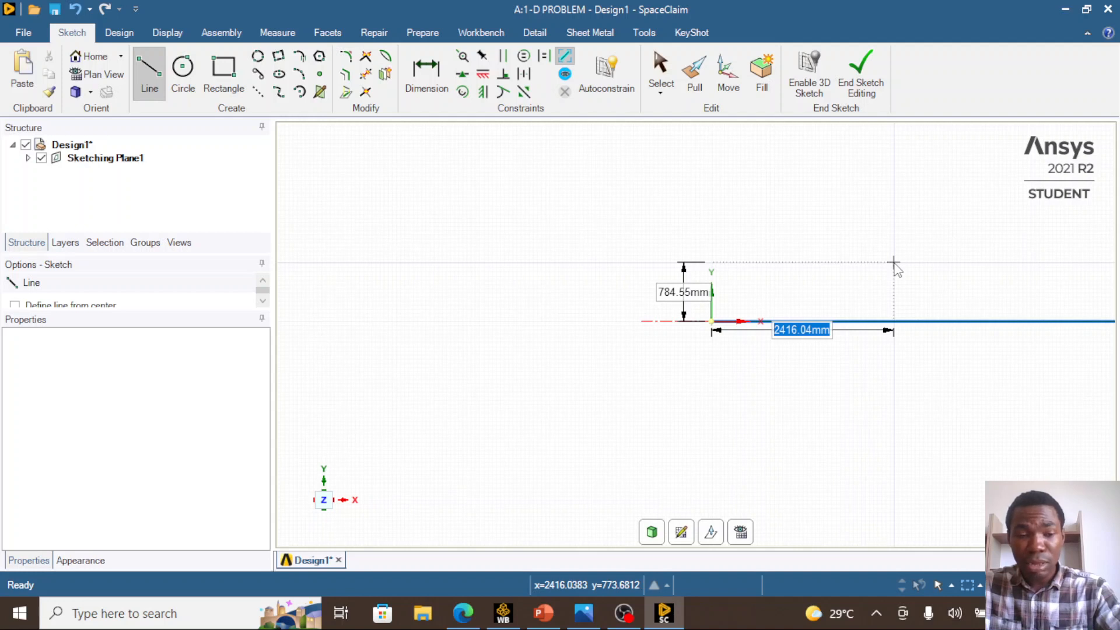
pyautogui.write('200')
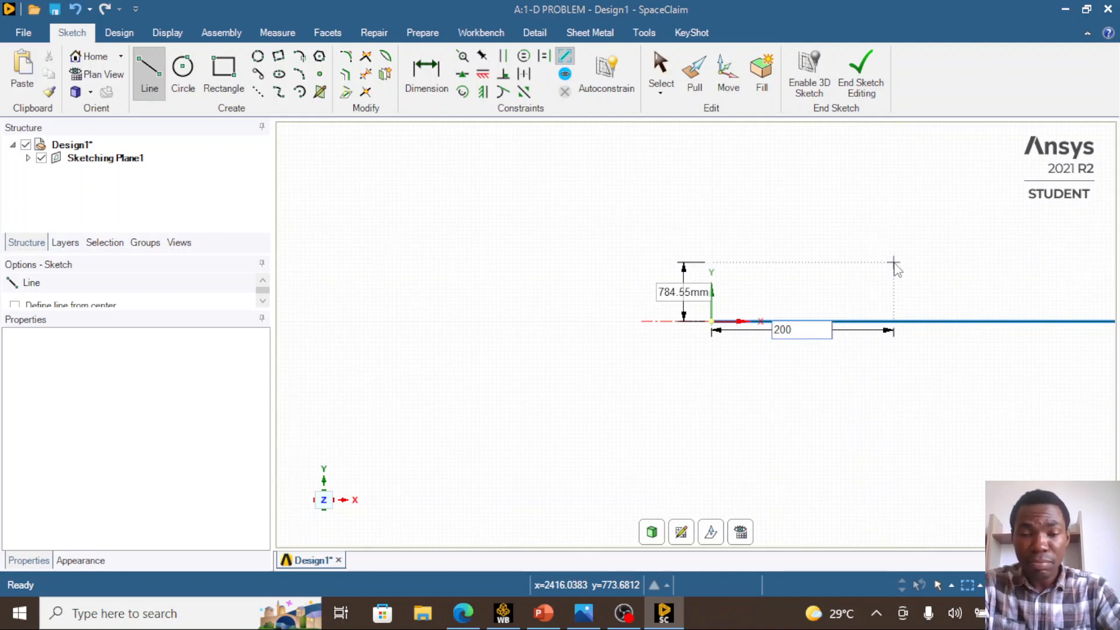
pyautogui.write('0')
pyautogui.press('Return')
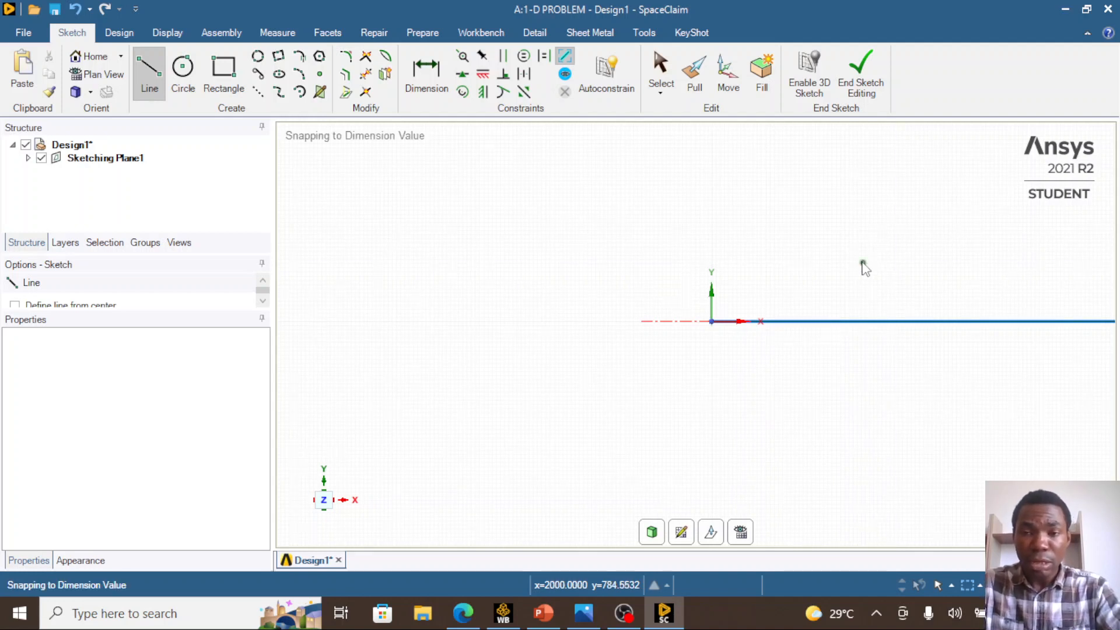
pyautogui.press('Escape')
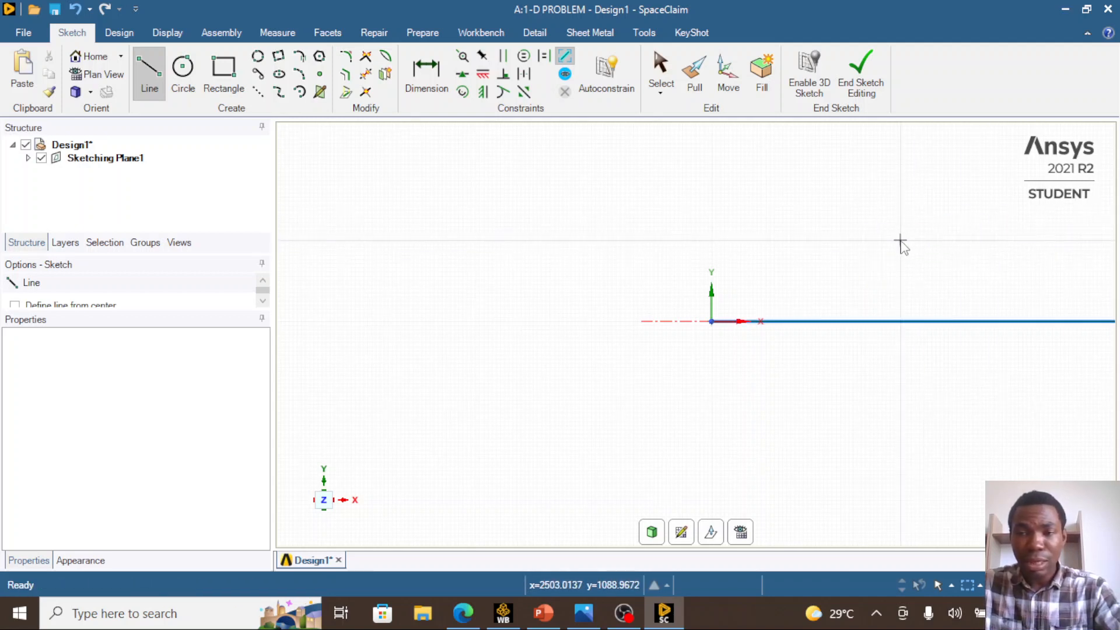
# Sketch a vertical line 4500 mm long upward from the bar, starting 2000 mm from the origin, for the steel rod
pyautogui.click(715, 324)
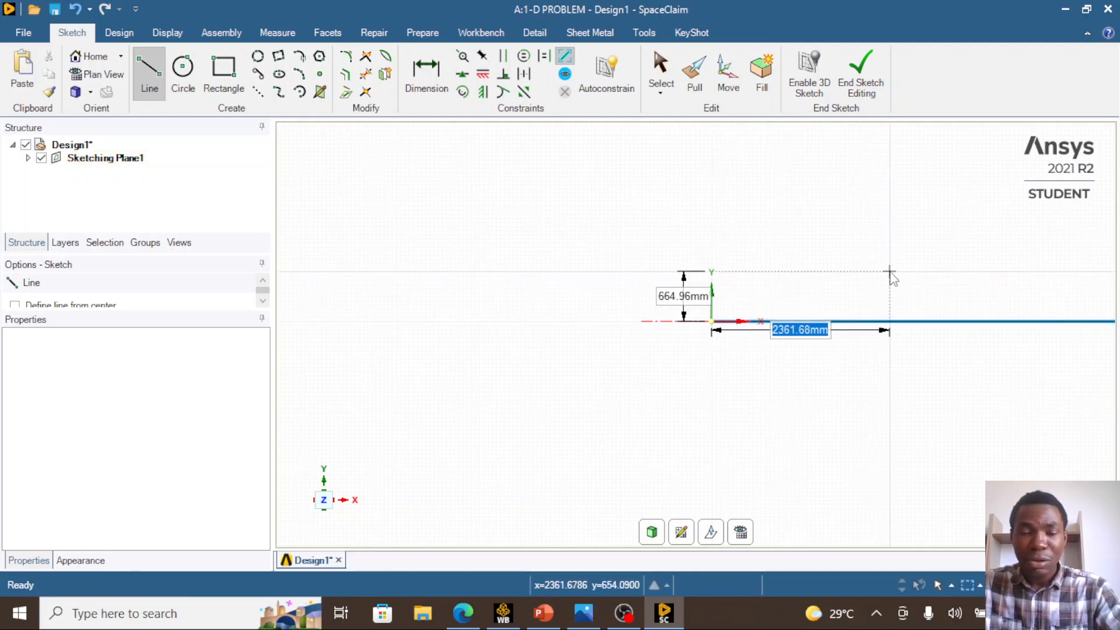
pyautogui.write('2000')
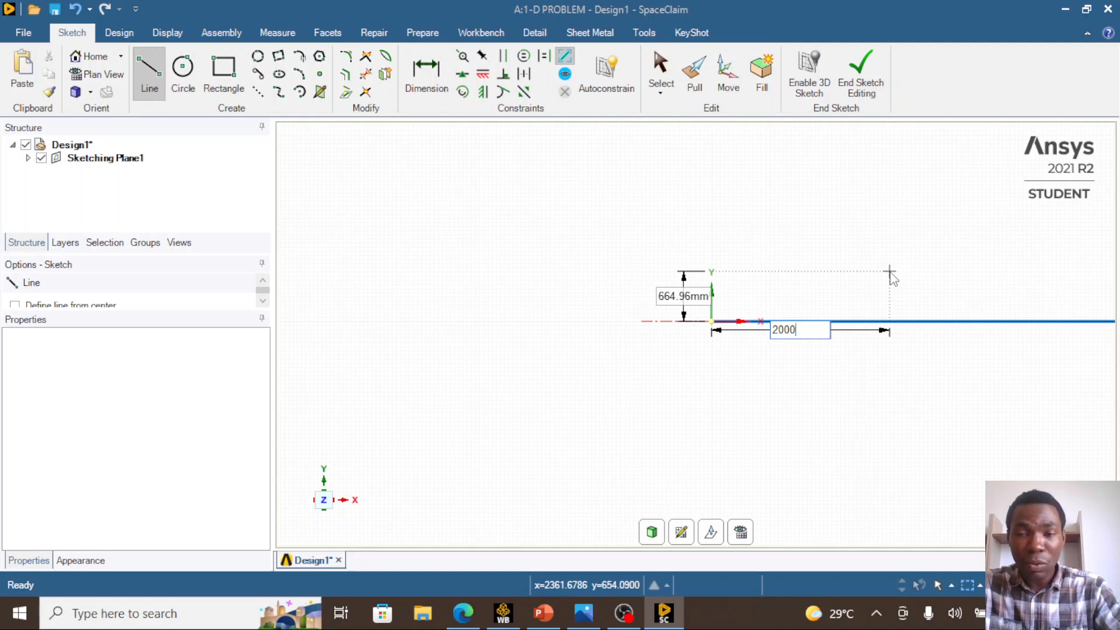
pyautogui.press('Tab')
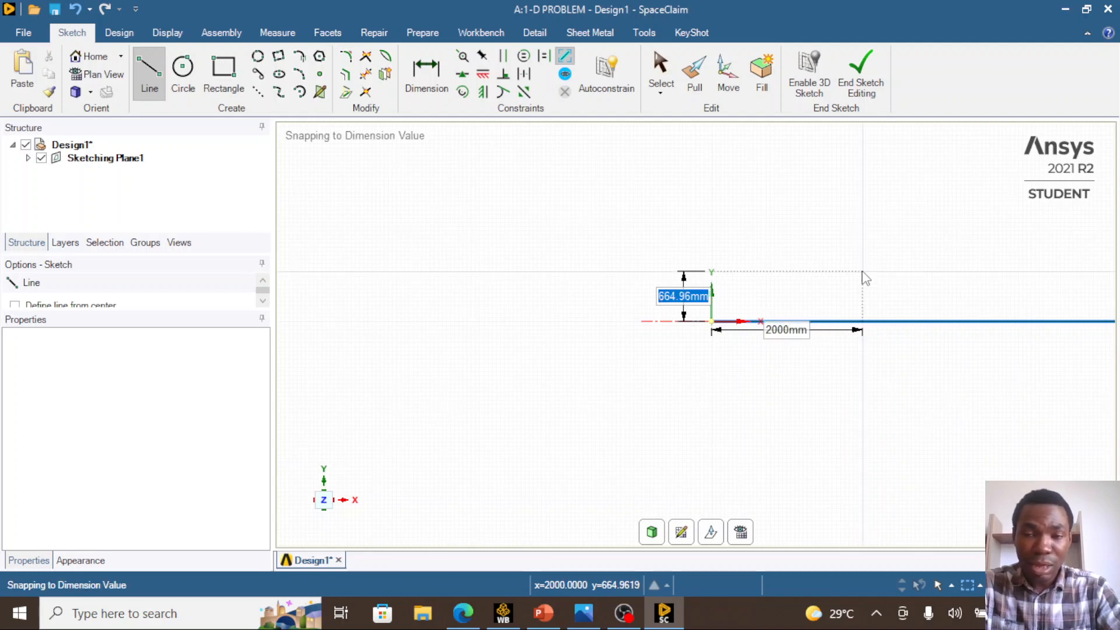
pyautogui.write('0')
pyautogui.press('Return')
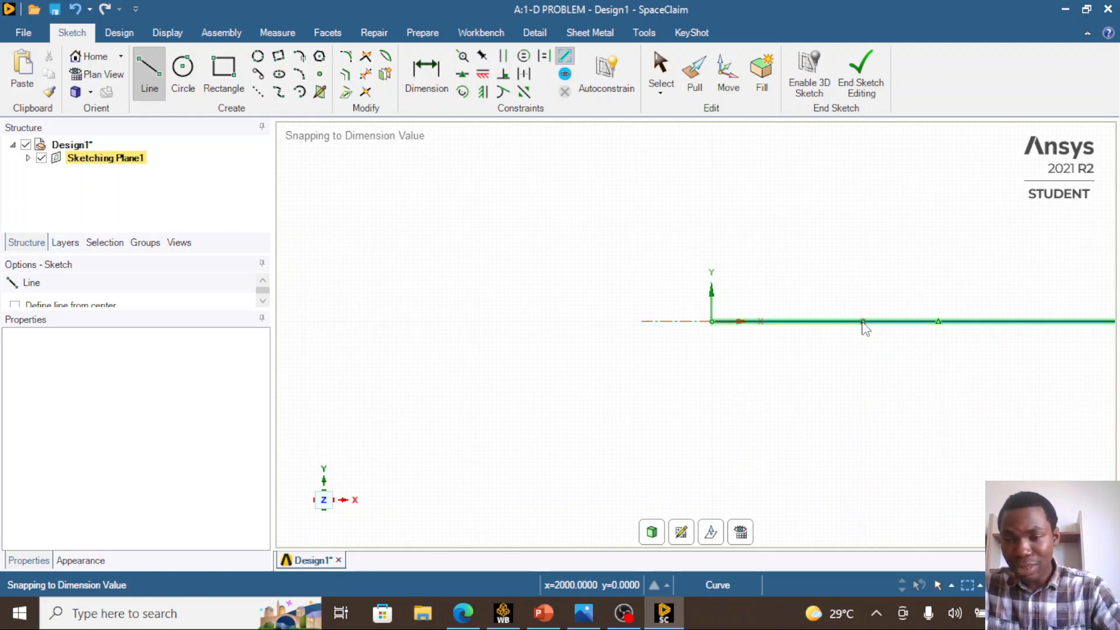
pyautogui.click(863, 322)
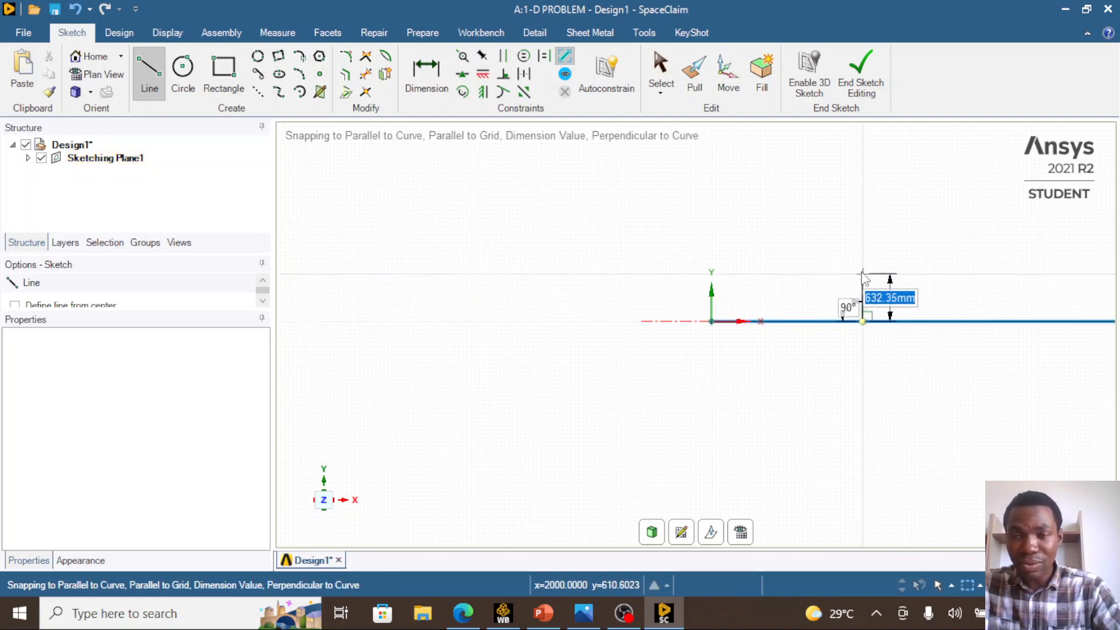
pyautogui.scroll(2, 846, 259)
pyautogui.scroll(3, 858, 260)
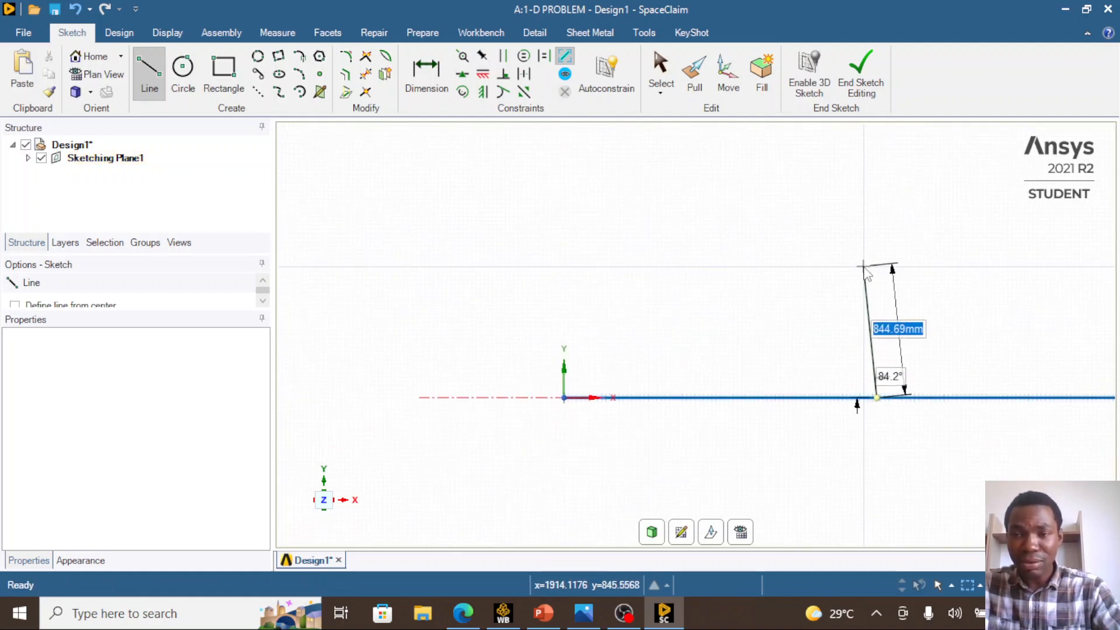
pyautogui.scroll(1, 880, 252)
pyautogui.scroll(-5, 878, 234)
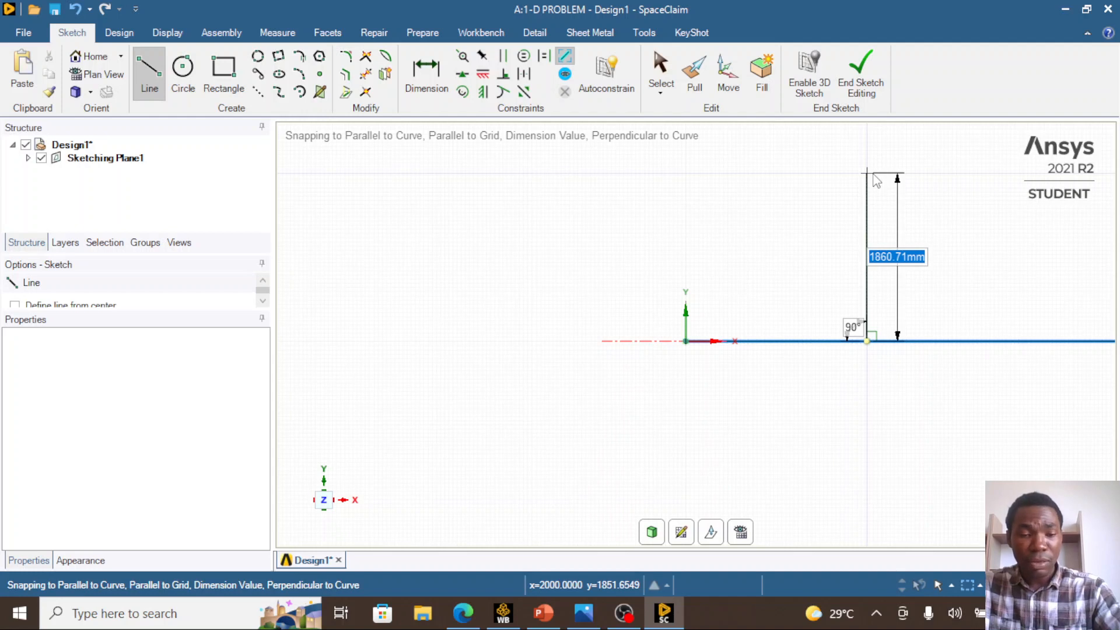
pyautogui.write('45')
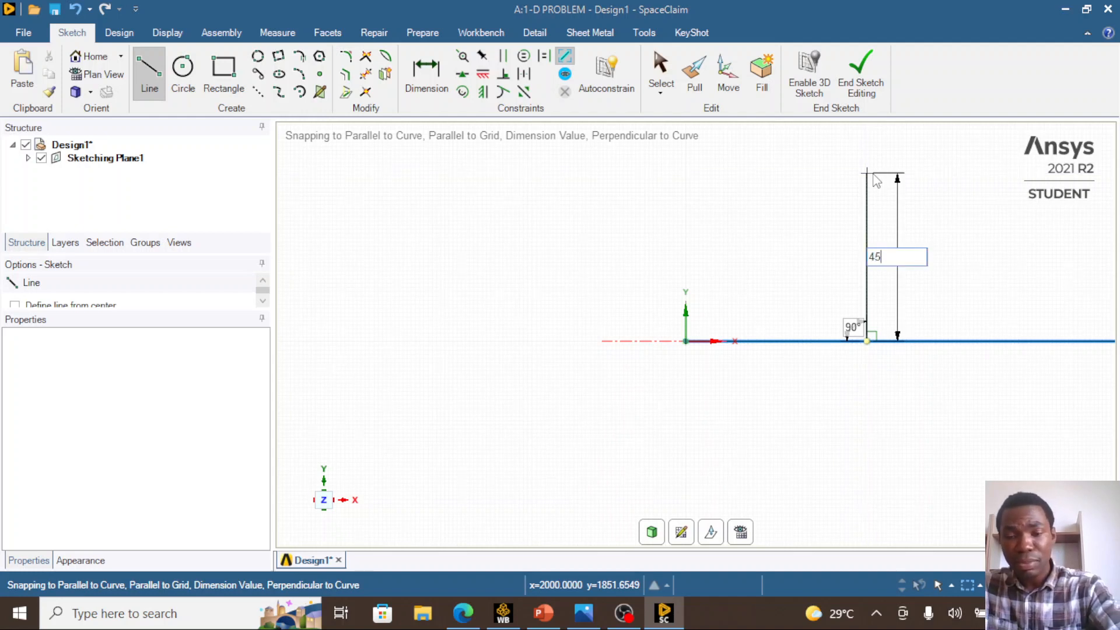
pyautogui.write('00')
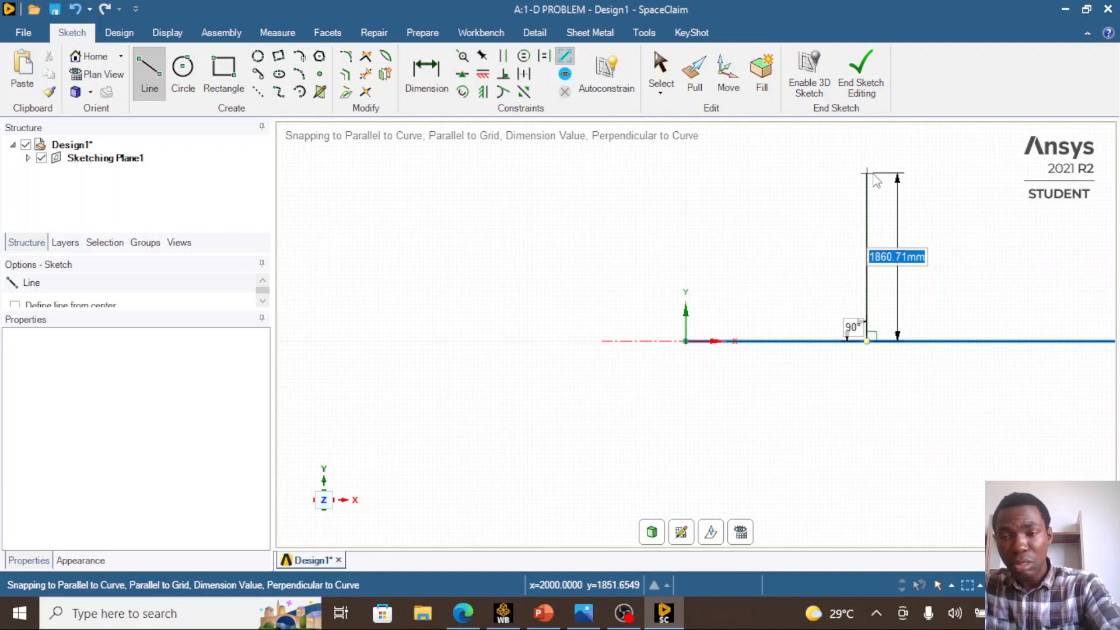
pyautogui.press('Return')
pyautogui.scroll(-3, 877, 181)
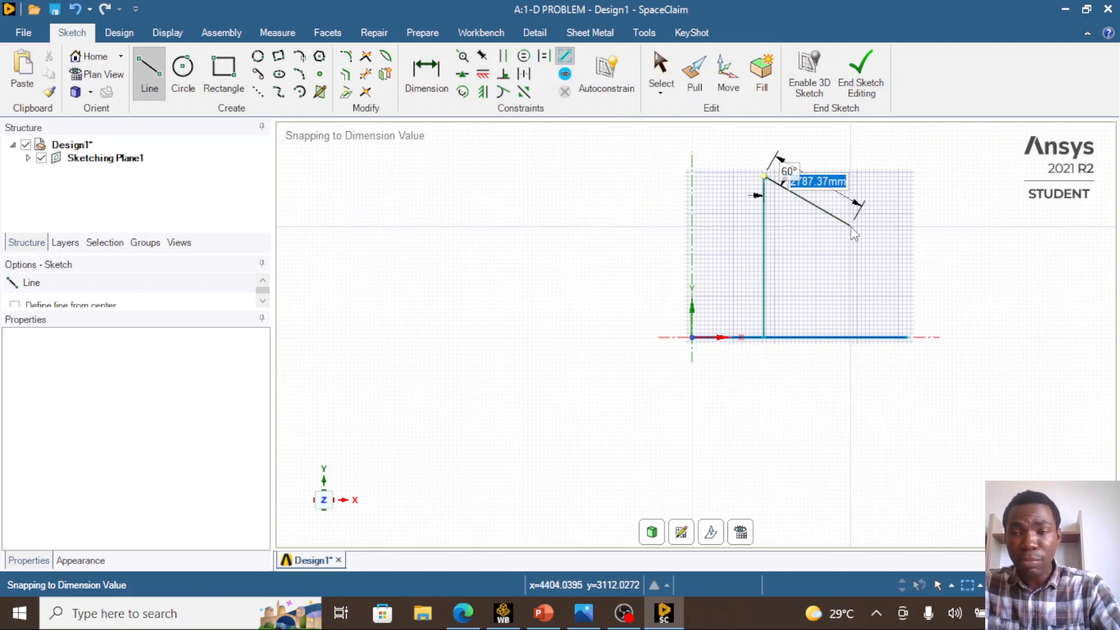
pyautogui.press('Escape')
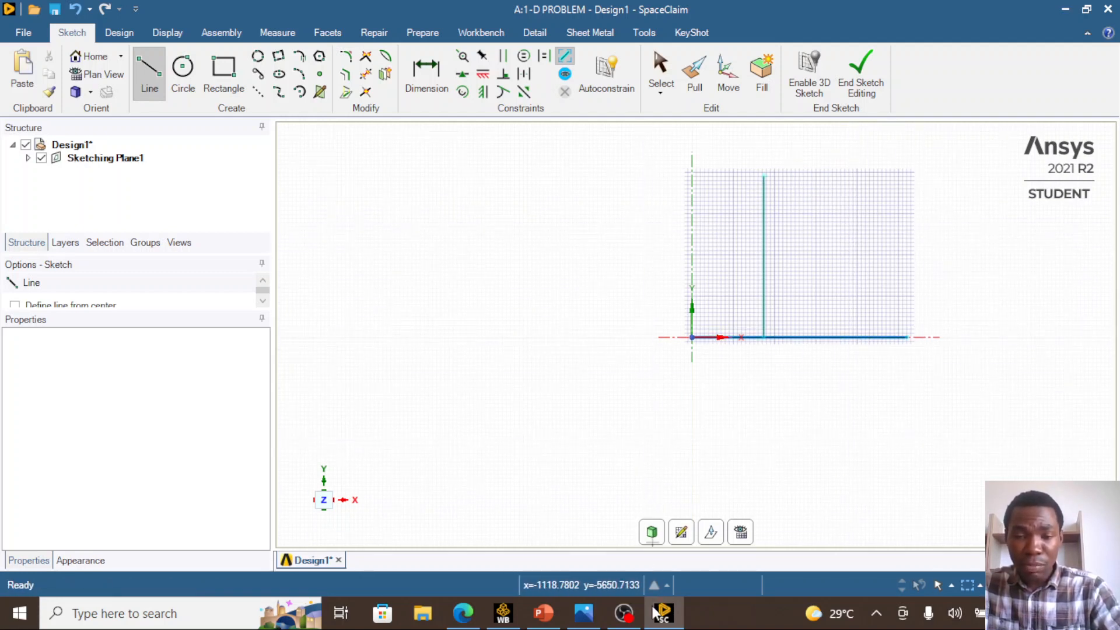
# Switch to PowerPoint, mark the second rod and the aluminum length on slide 55, and return to SpaceClaim
pyautogui.click(543, 612)
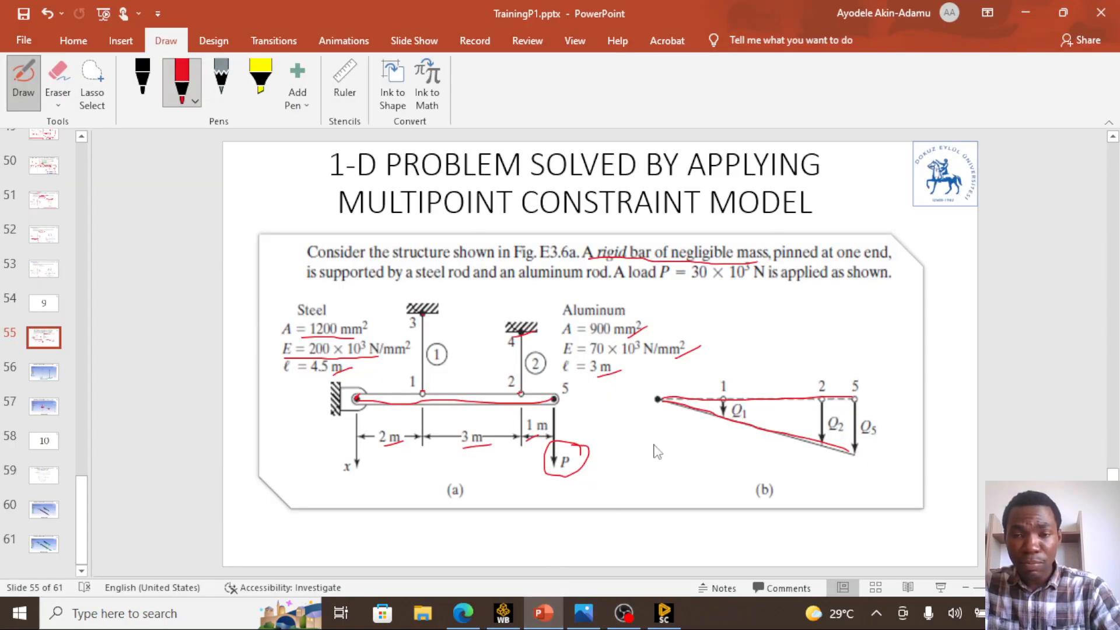
pyautogui.scroll(1, 543, 429)
pyautogui.scroll(-1, 543, 429)
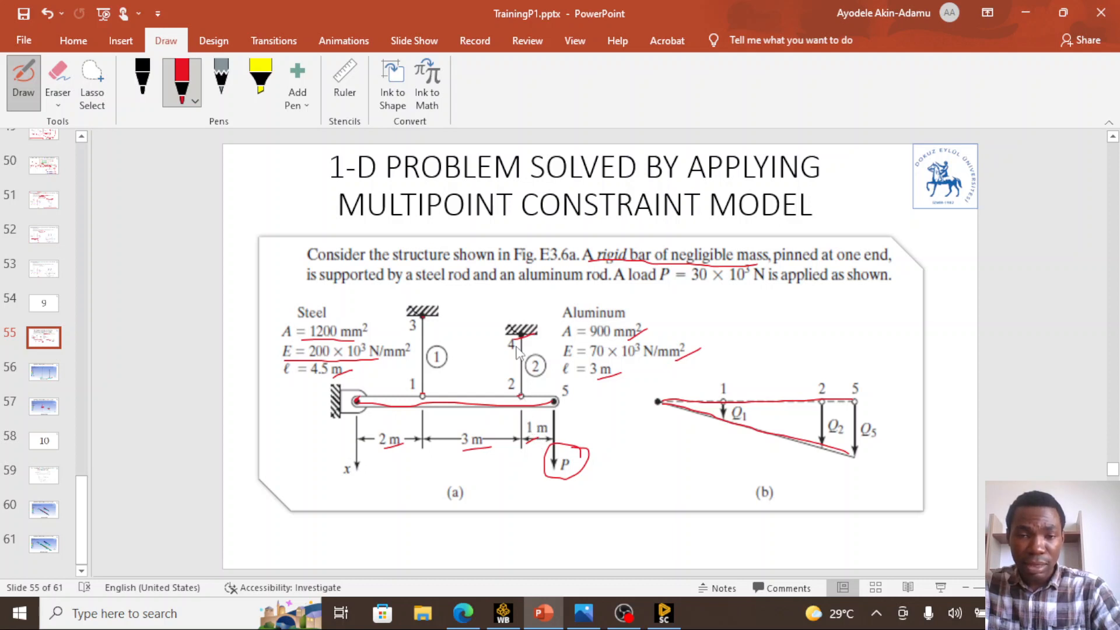
pyautogui.moveTo(515, 363); pyautogui.dragTo(526, 357)
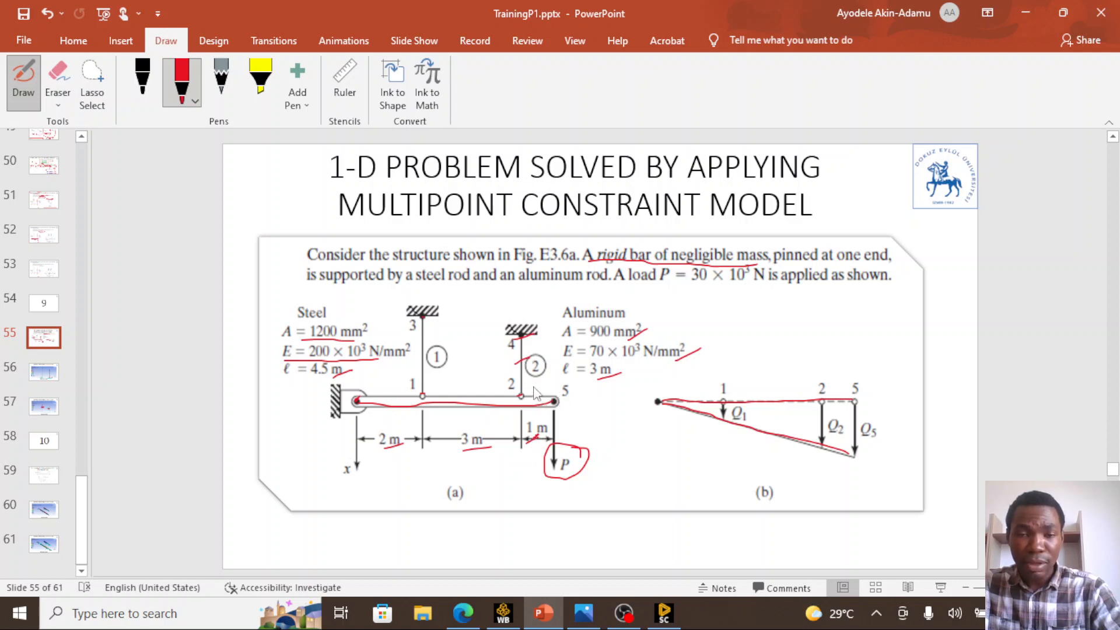
pyautogui.moveTo(608, 375); pyautogui.dragTo(622, 369)
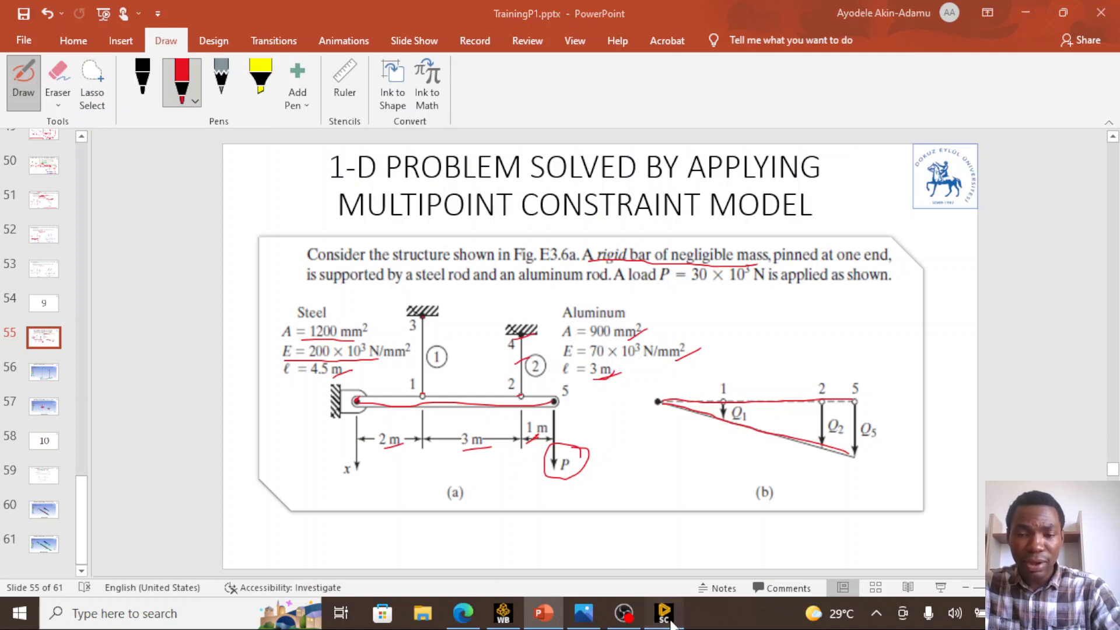
pyautogui.click(665, 614)
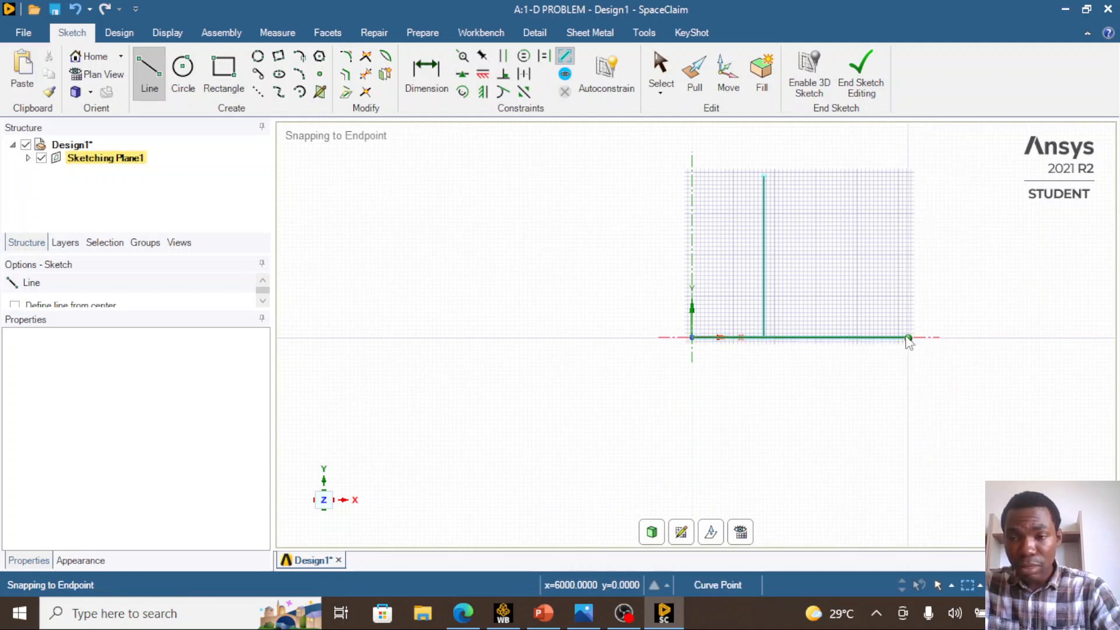
# Sketch a vertical line 3000 mm long upward from the bar, starting 1000 mm before its free end, and finish the sketch
pyautogui.click(908, 339)
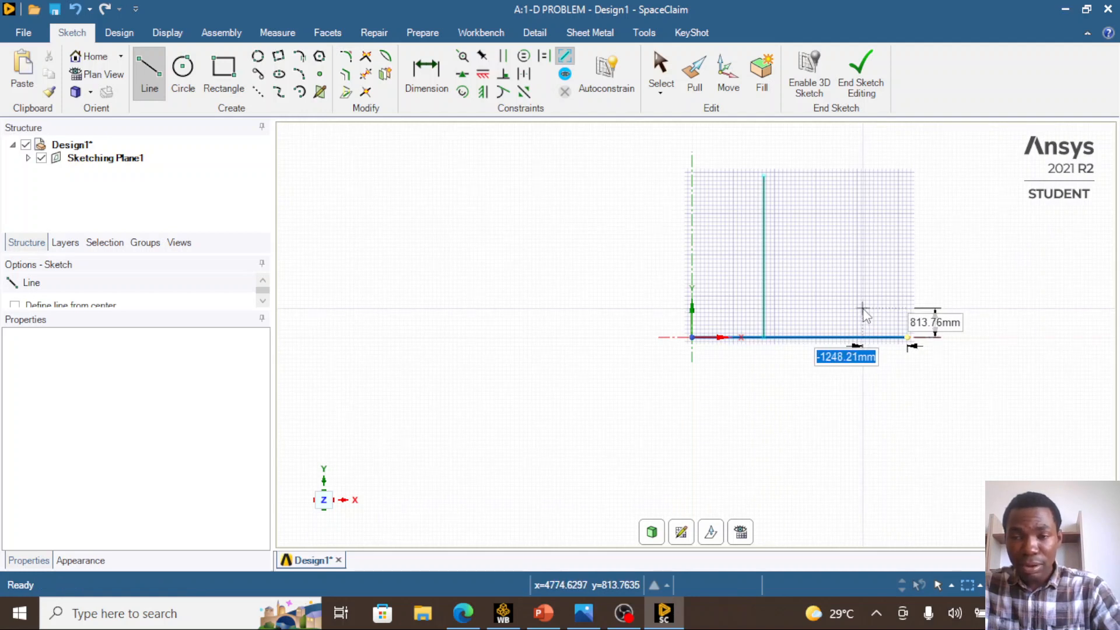
pyautogui.write('-1000')
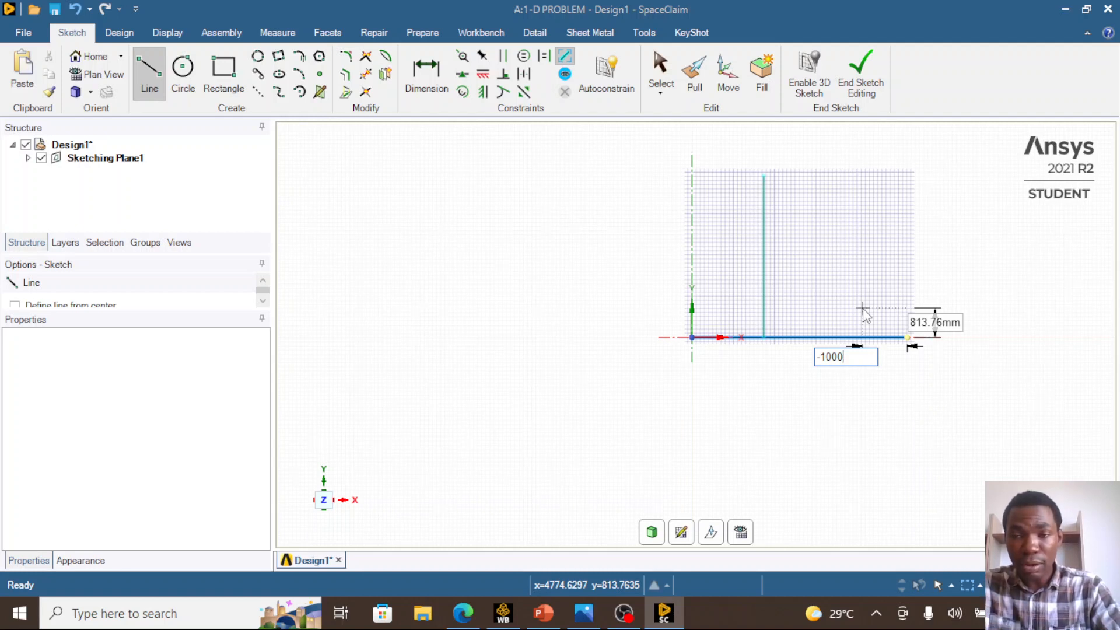
pyautogui.press('Tab')
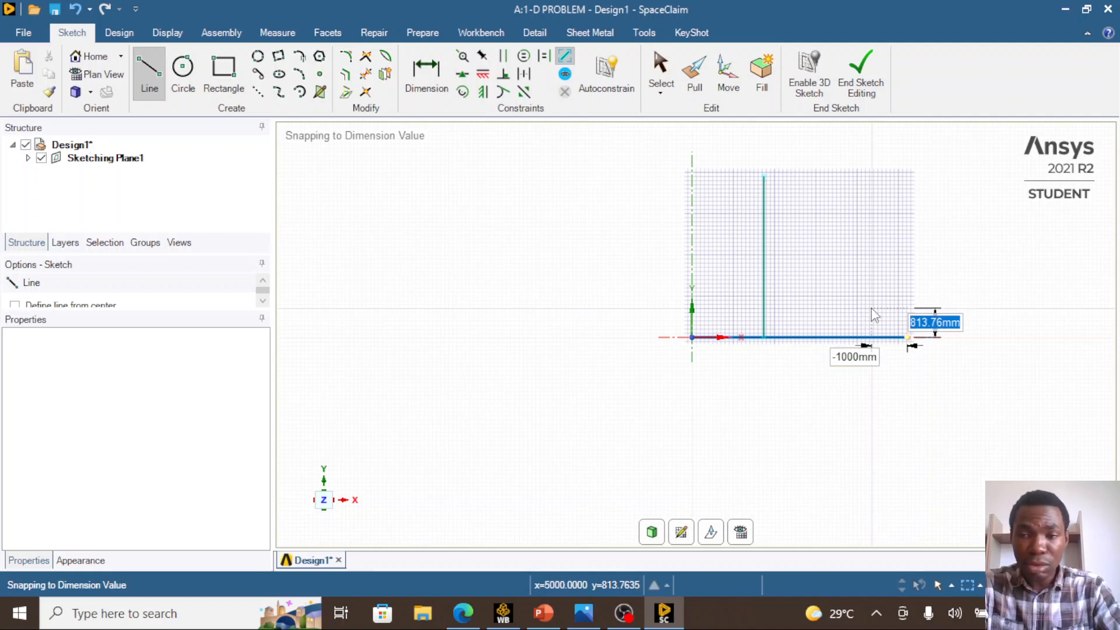
pyautogui.write('0')
pyautogui.press('Return')
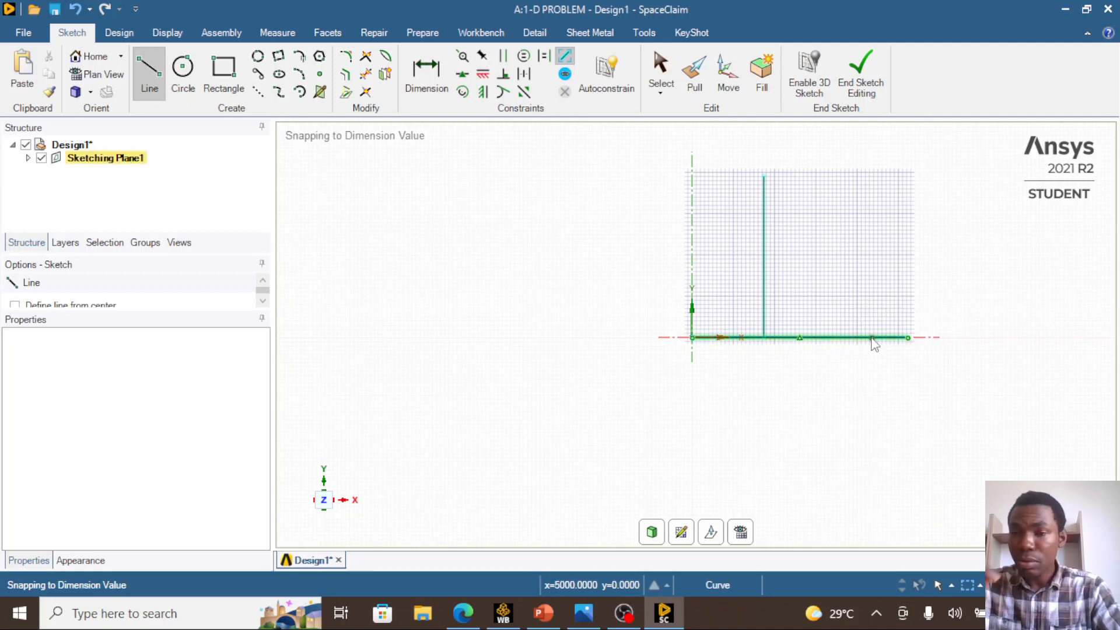
pyautogui.click(873, 338)
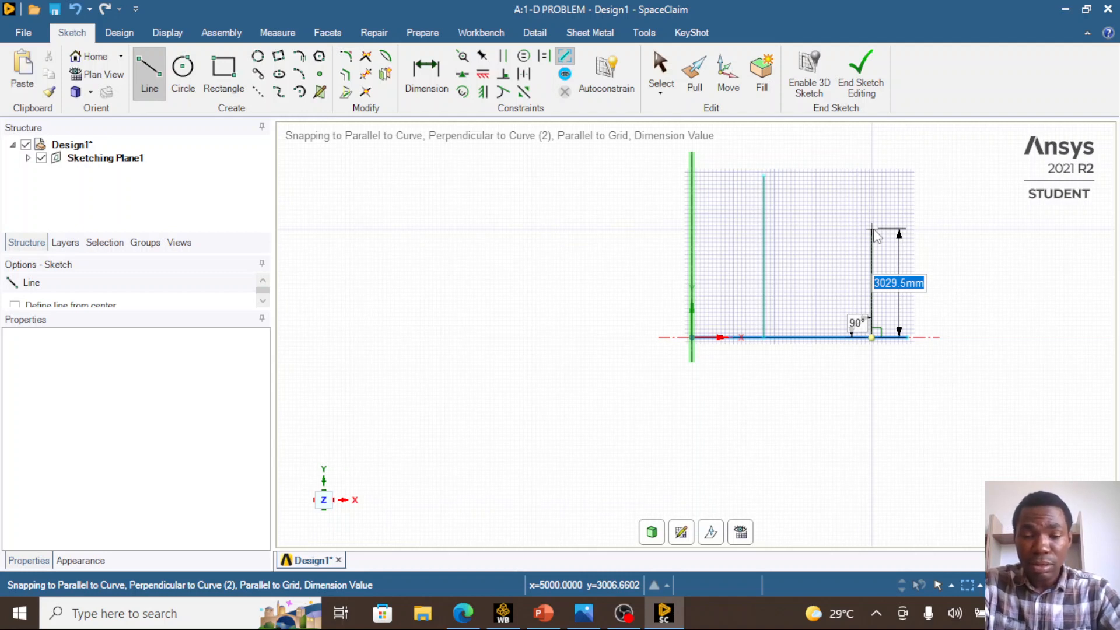
pyautogui.write('30')
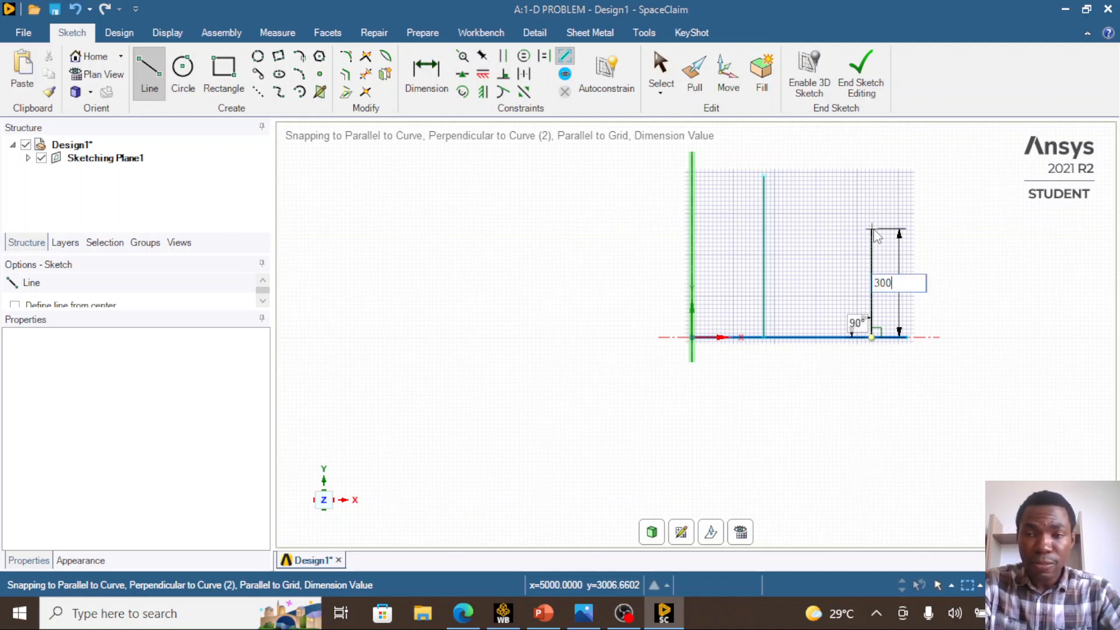
pyautogui.press('Return')
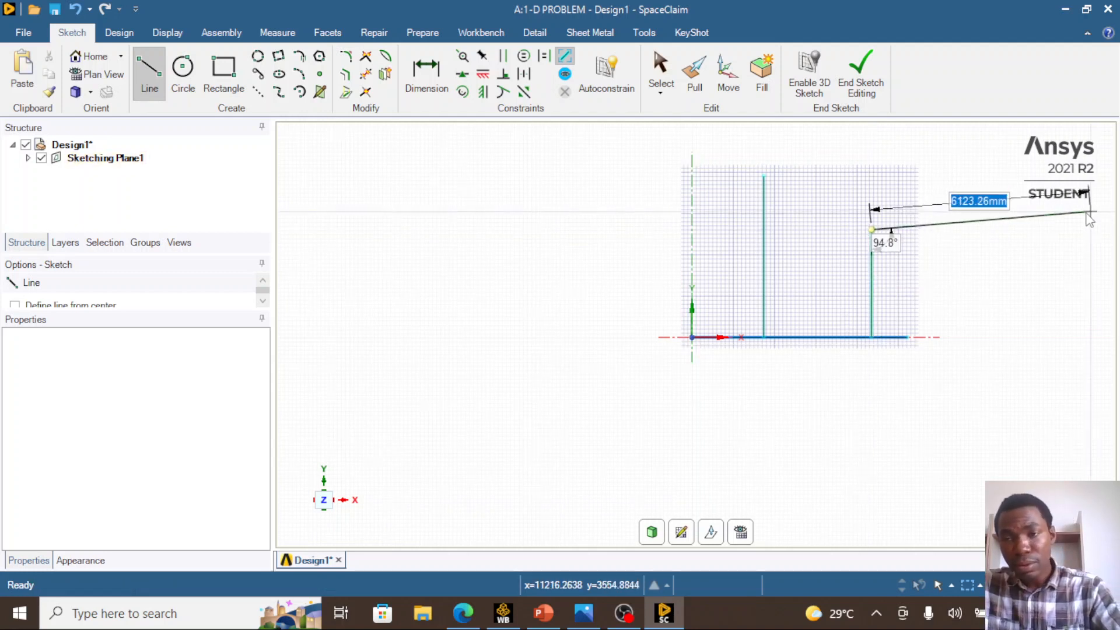
pyautogui.press('Escape')
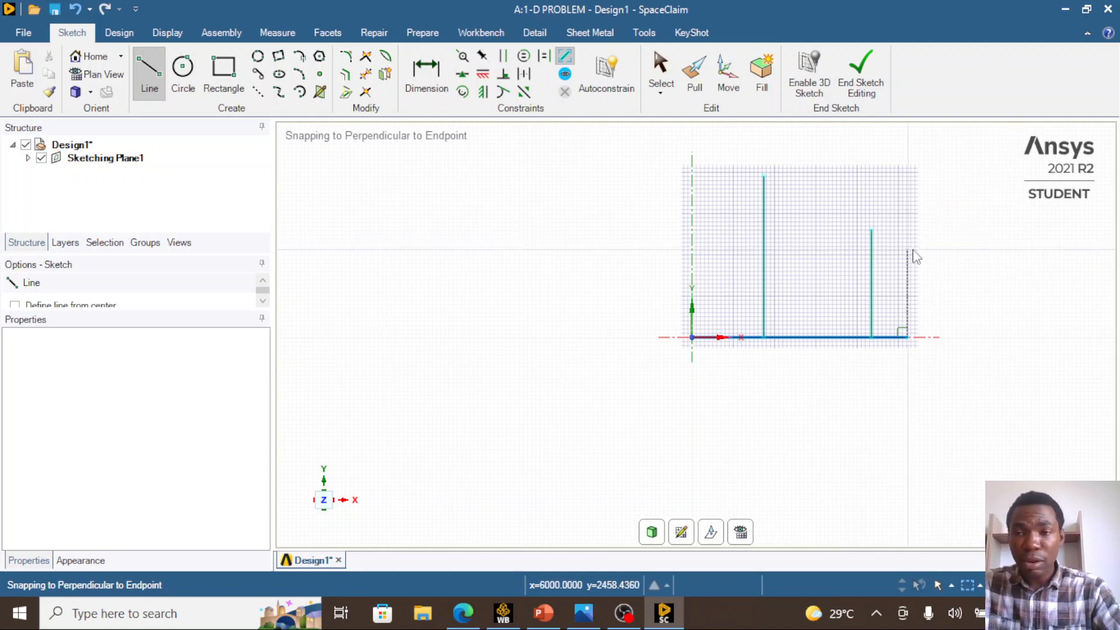
pyautogui.press('Escape')
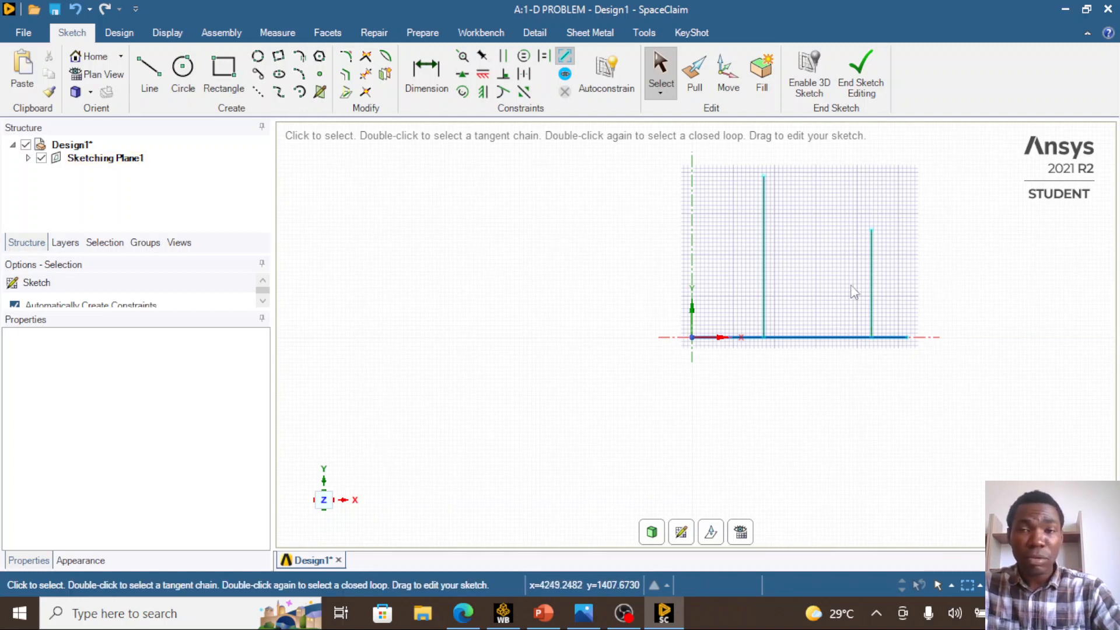
pyautogui.click(871, 85)
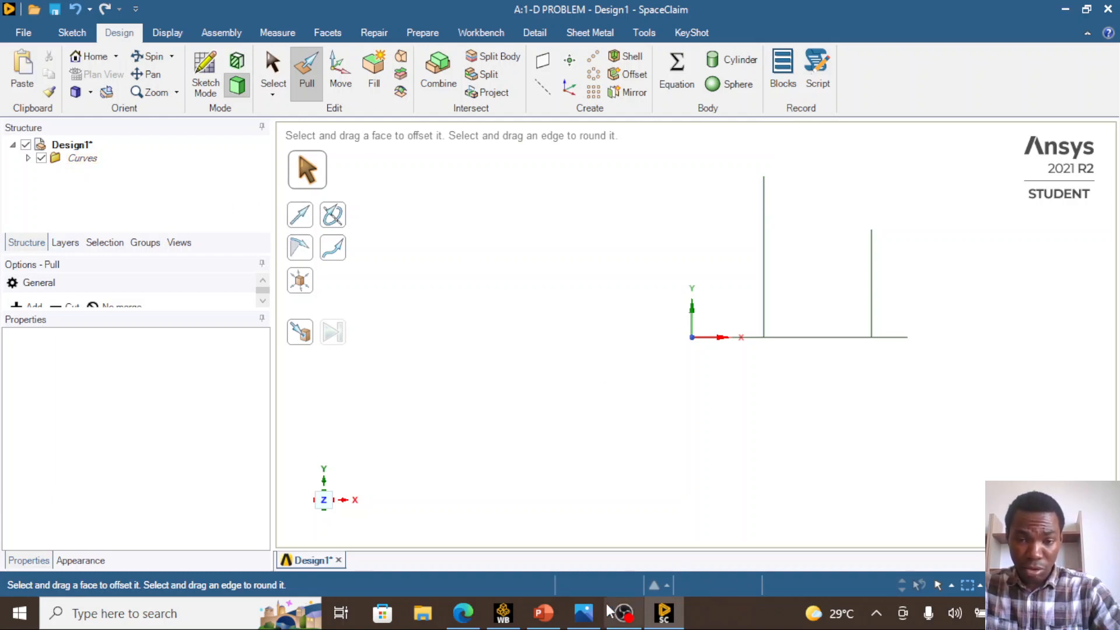
# Check the rod data on the PowerPoint slide, then in SpaceClaim add two more solid rectangular beam profiles
pyautogui.click(543, 613)
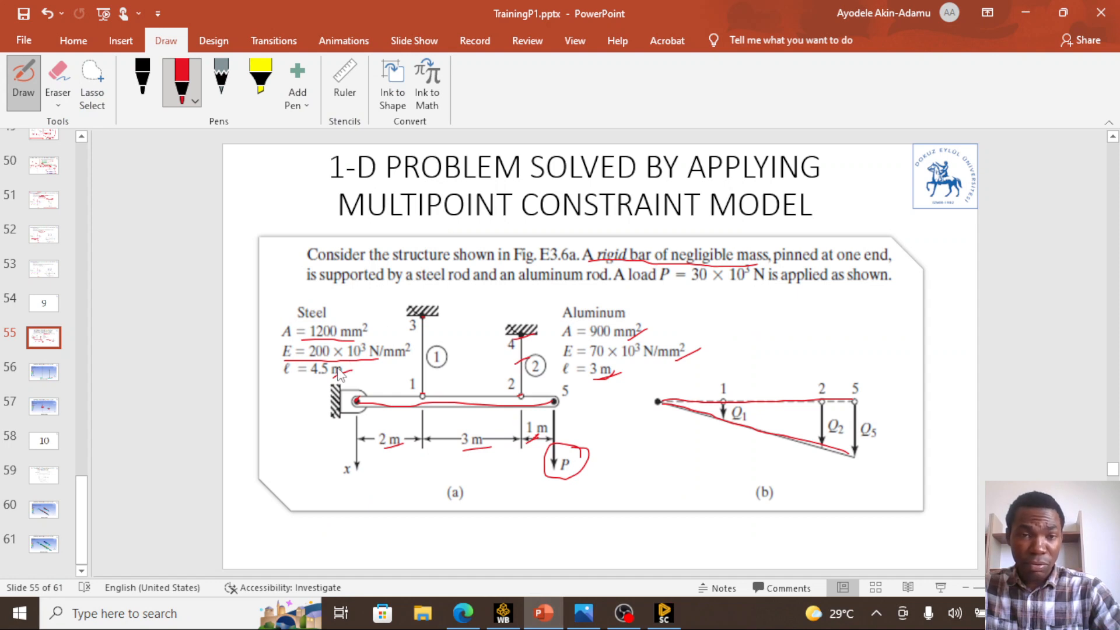
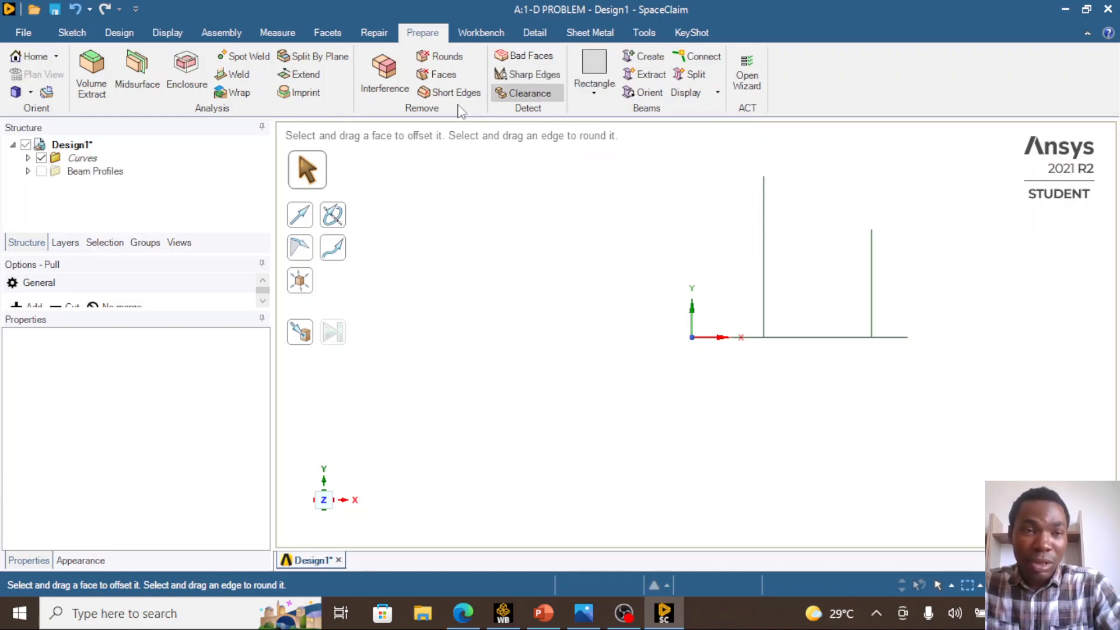
pyautogui.click(28, 171)
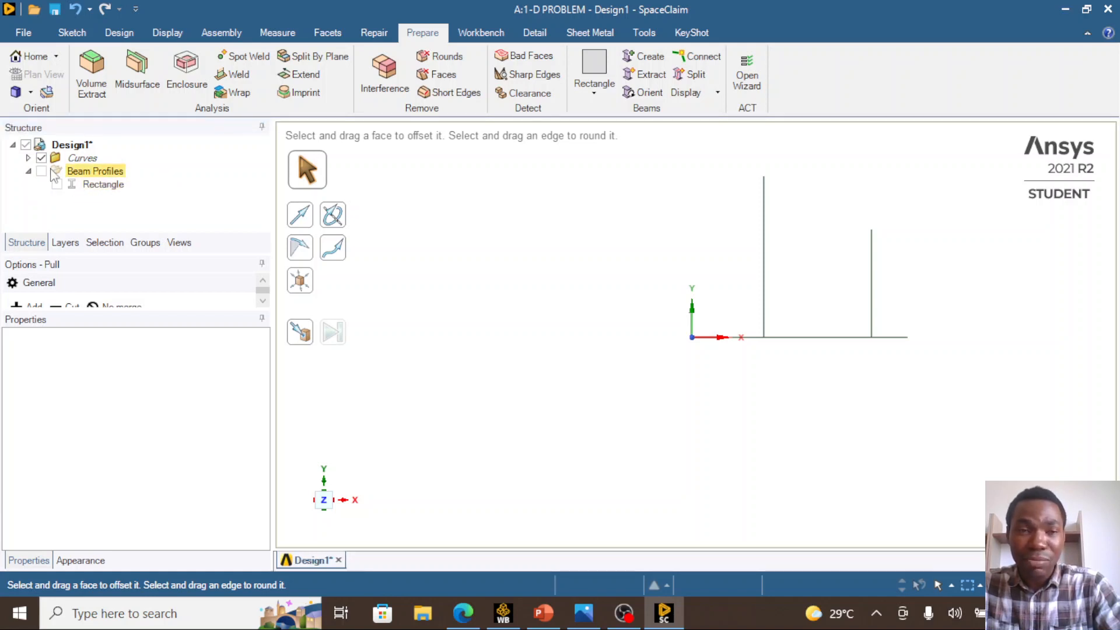
pyautogui.click(594, 93)
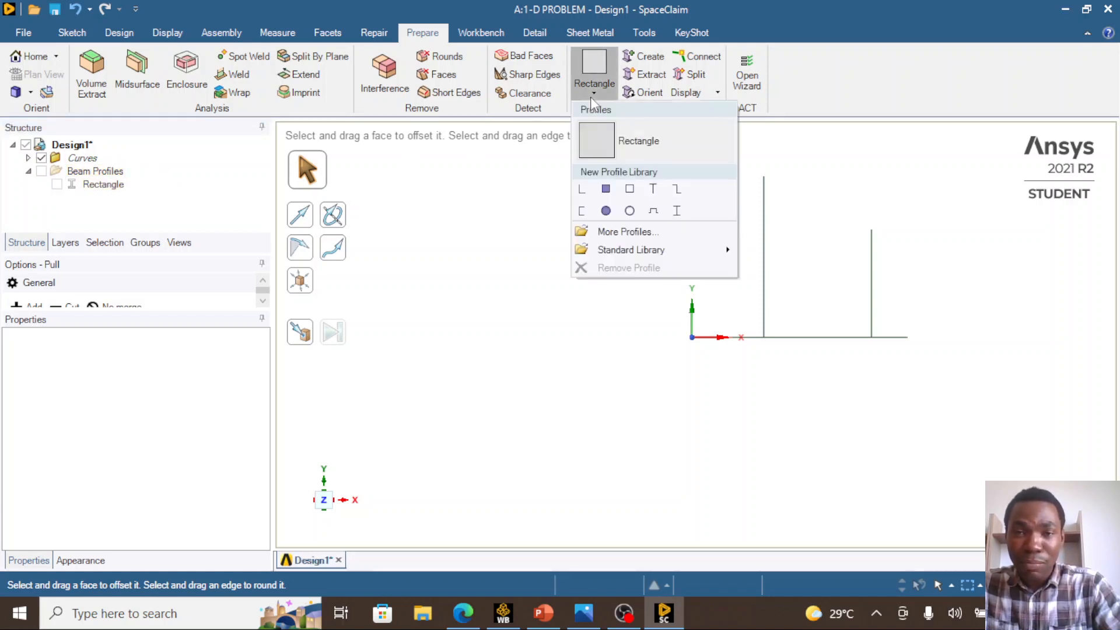
pyautogui.click(606, 189)
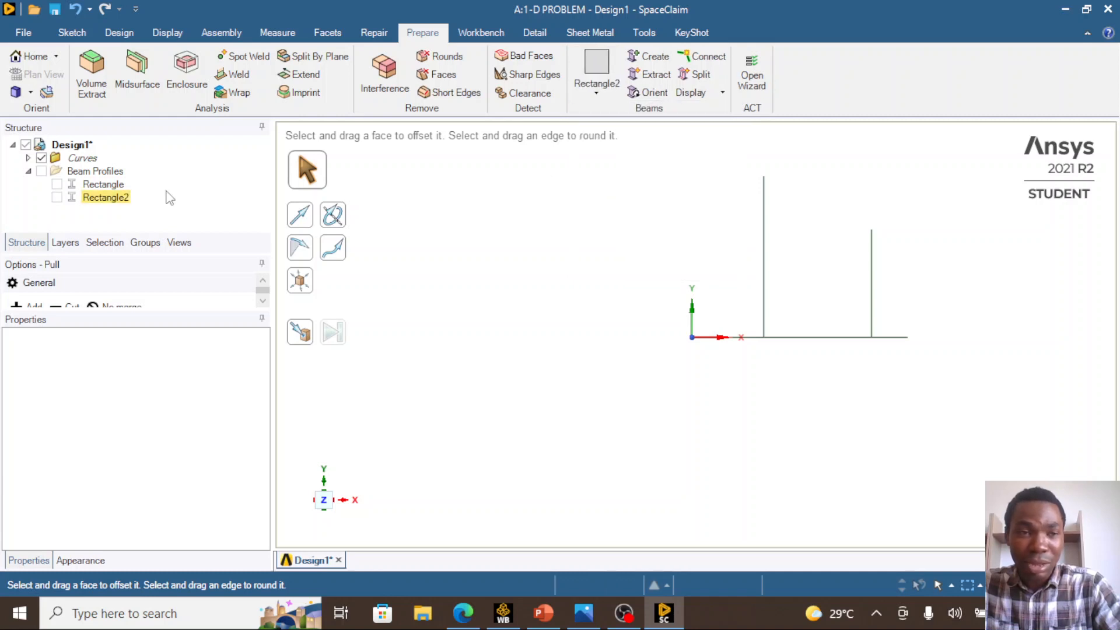
pyautogui.click(595, 90)
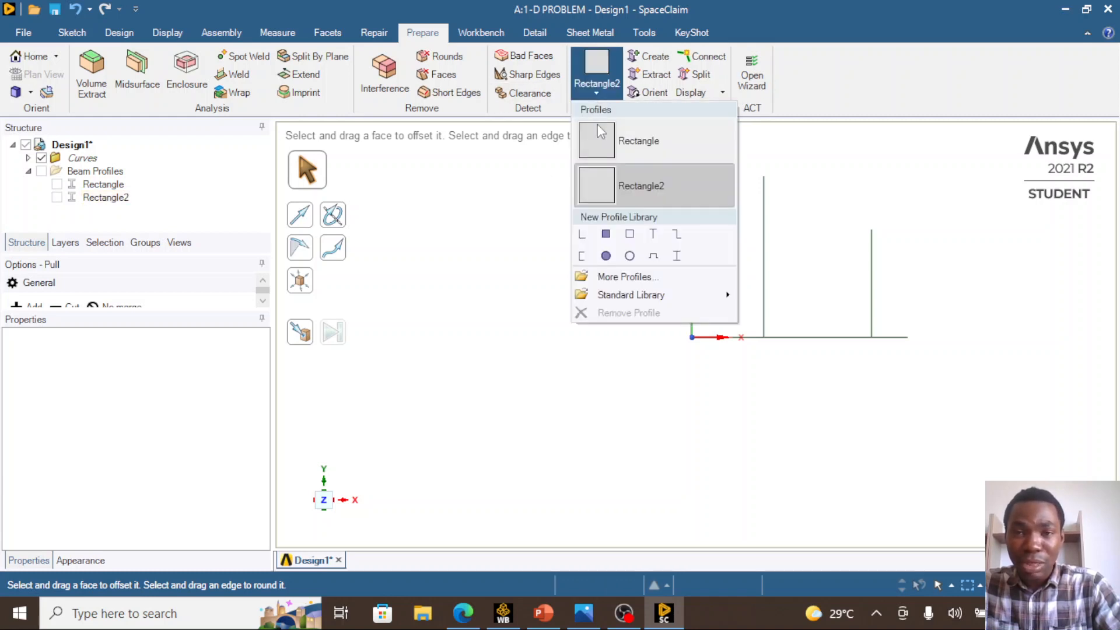
pyautogui.click(606, 234)
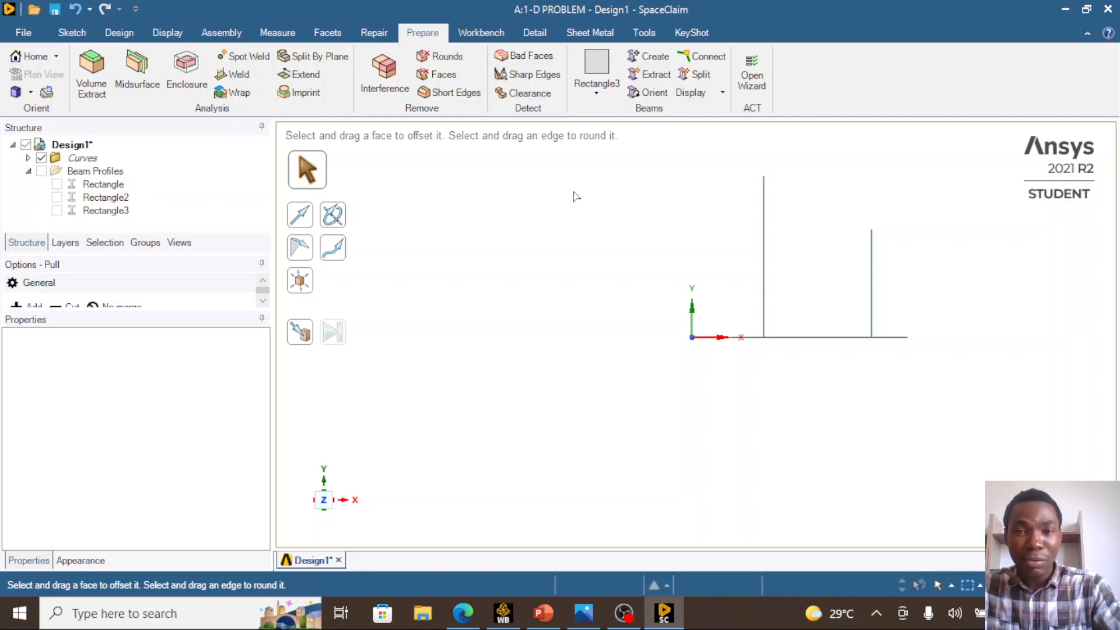
pyautogui.press('Escape')
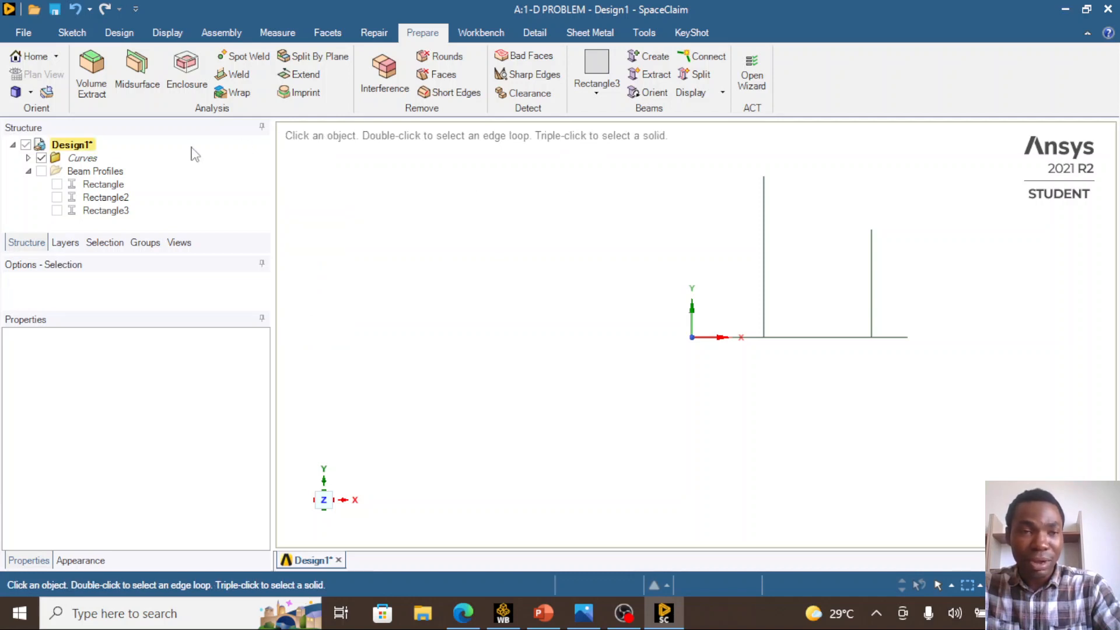
# Open the first beam profile, Rectangle, for editing and select its driving dimension B
pyautogui.click(103, 184)
pyautogui.click(103, 185)
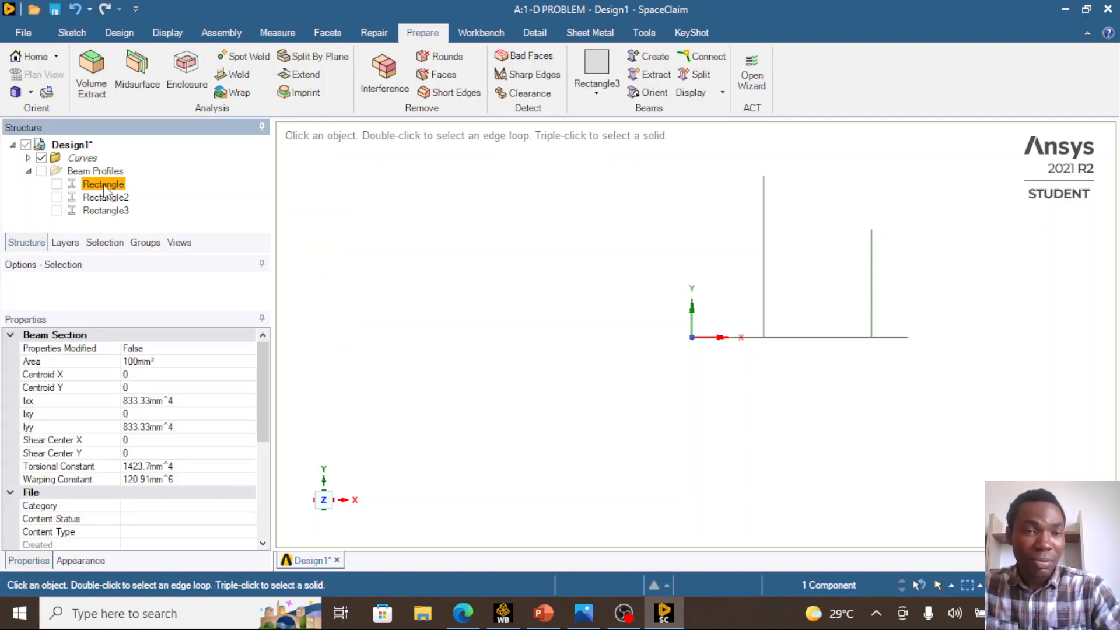
pyautogui.rightClick(104, 186)
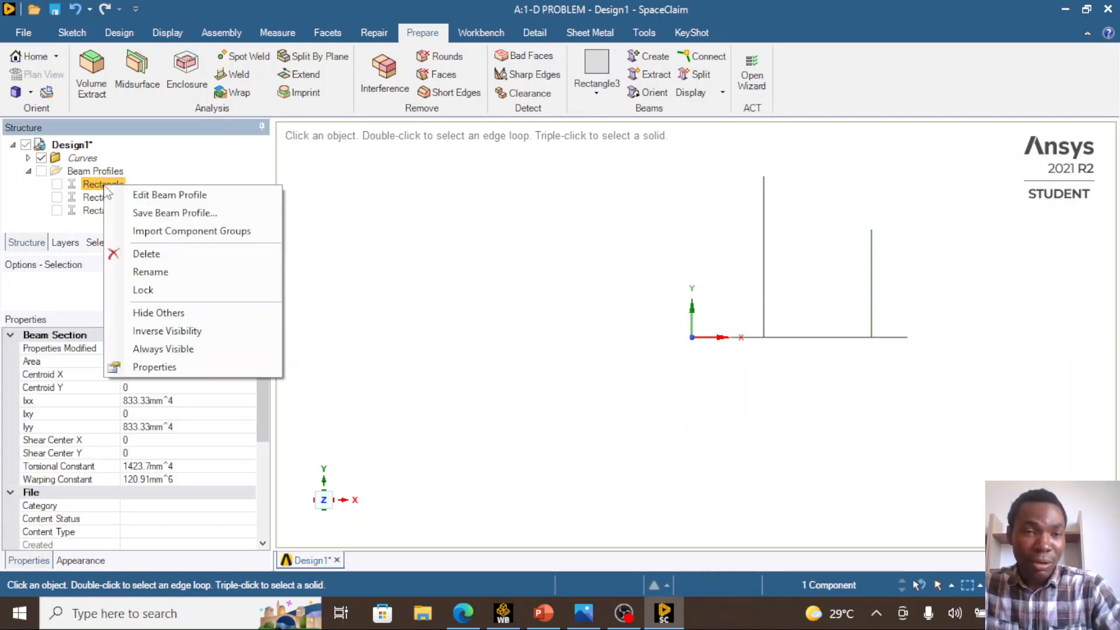
pyautogui.click(155, 196)
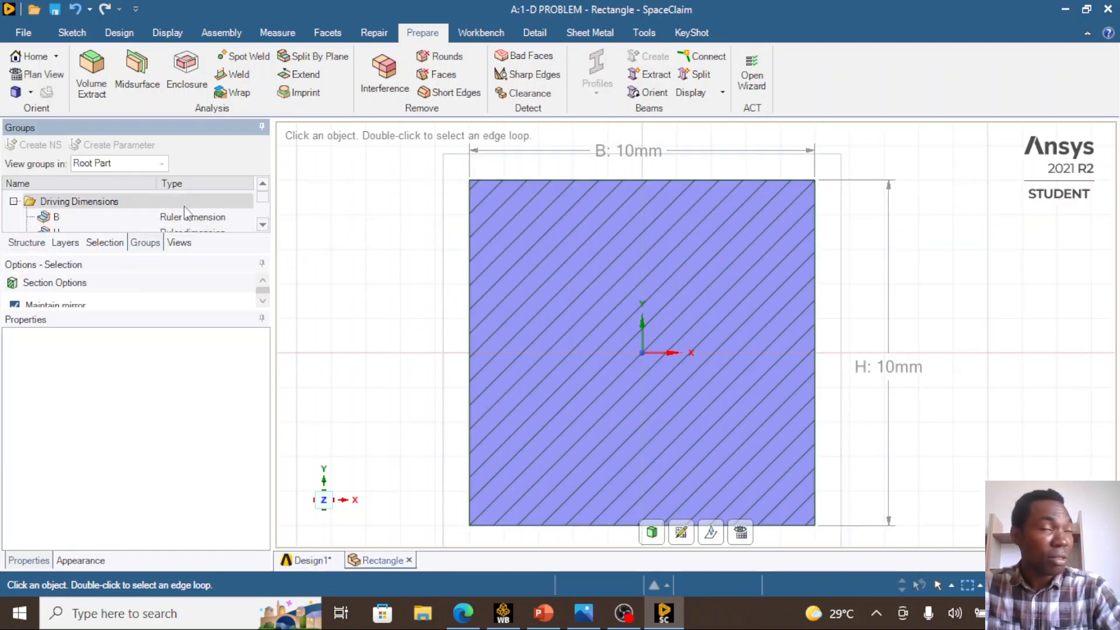
pyautogui.scroll(-1, 205, 218)
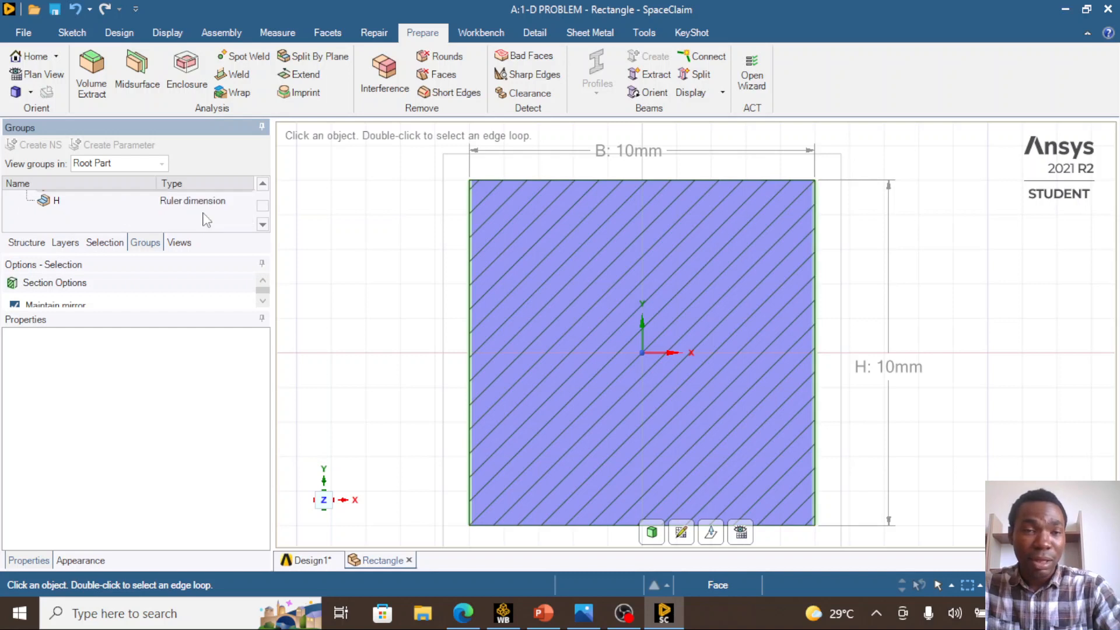
pyautogui.scroll(1, 220, 209)
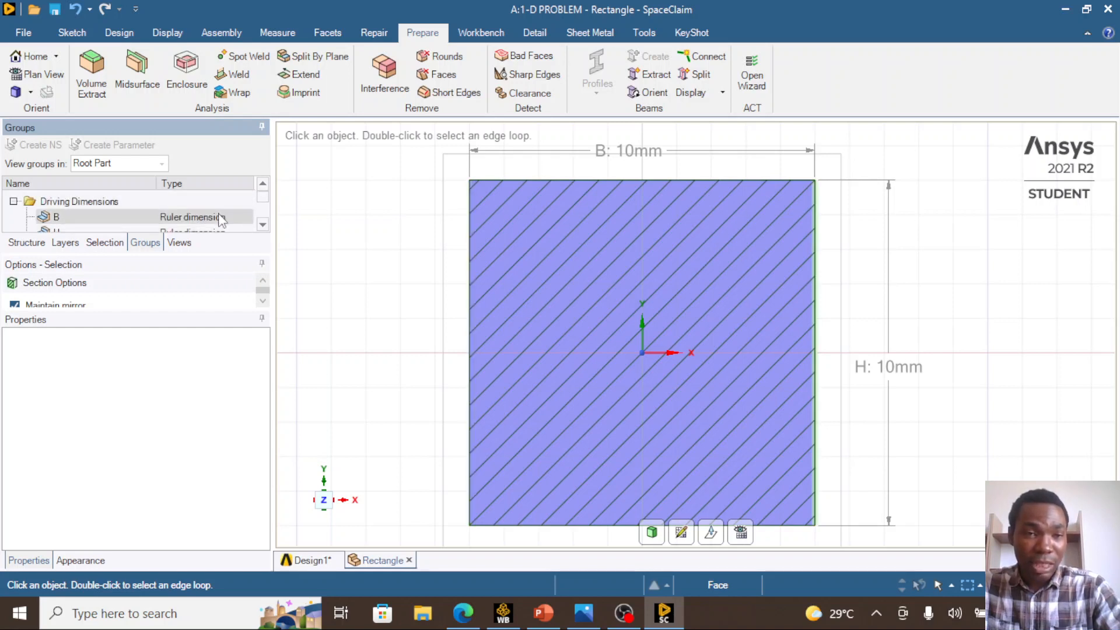
pyautogui.click(221, 218)
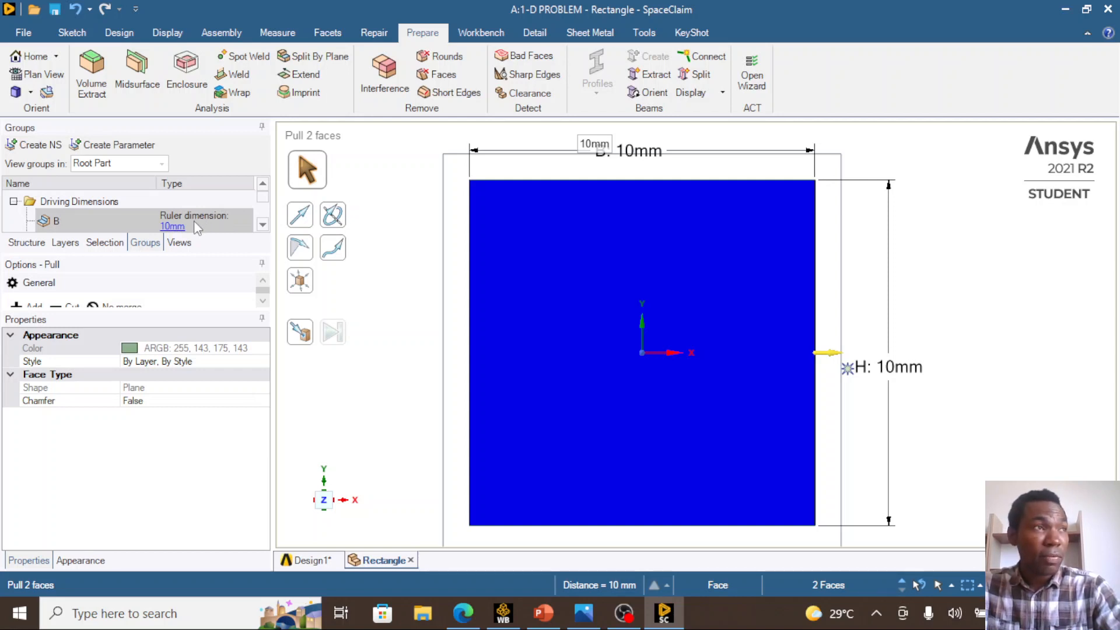
# Switch to Calculator and compute the square root of 1200 for the profile's side length
pyautogui.click(174, 613)
pyautogui.write('ca')
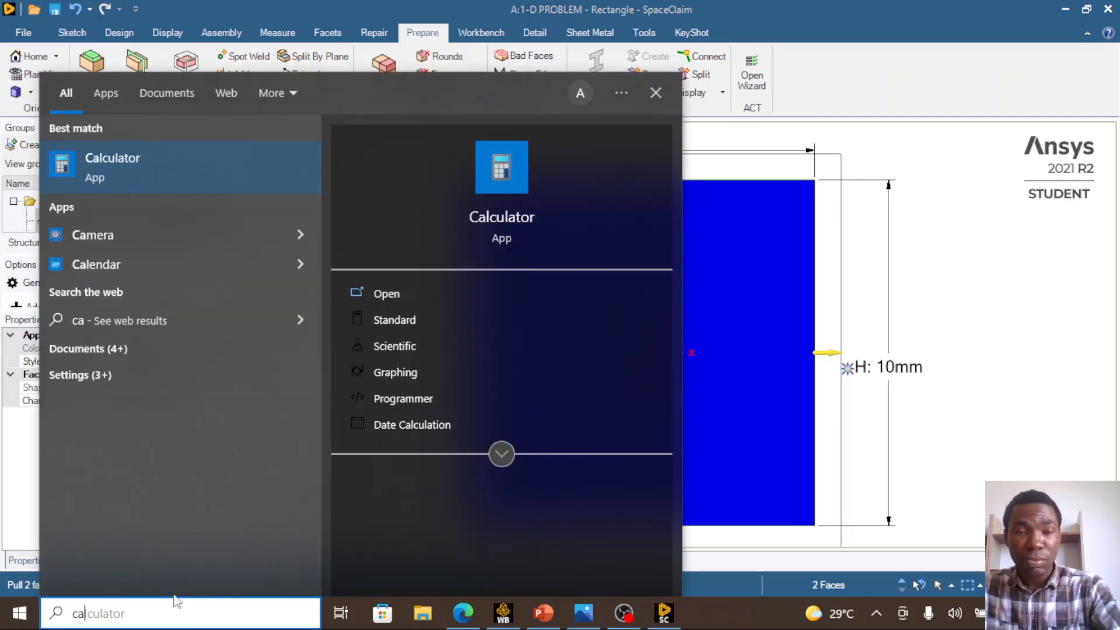
pyautogui.write('l')
pyautogui.click(198, 176)
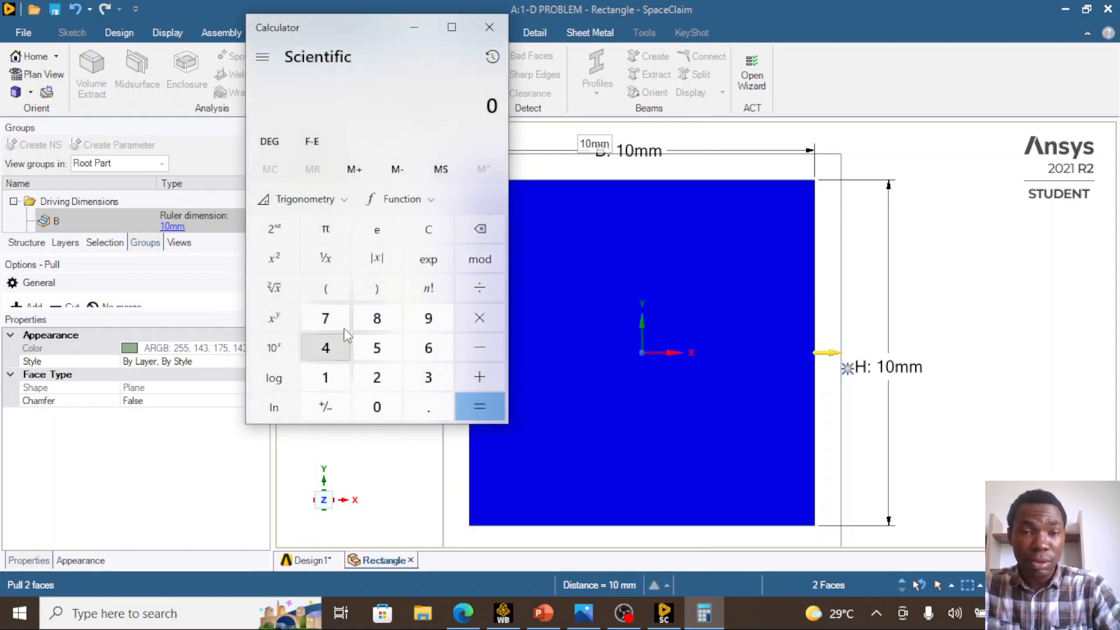
pyautogui.click(326, 378)
pyautogui.click(377, 378)
pyautogui.click(377, 407)
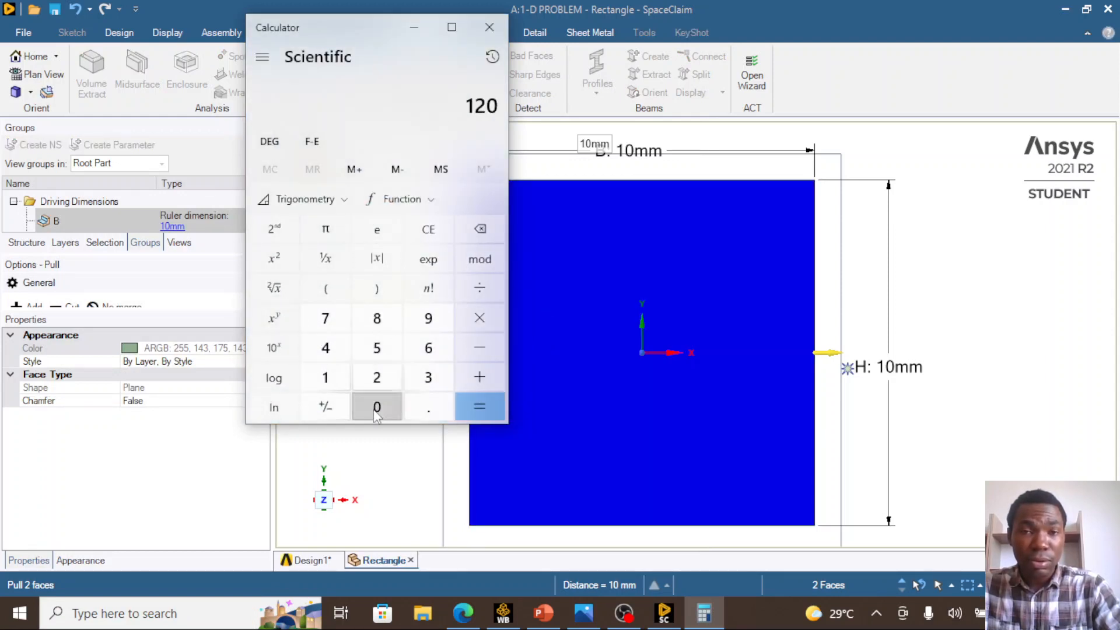
pyautogui.click(377, 406)
pyautogui.click(282, 291)
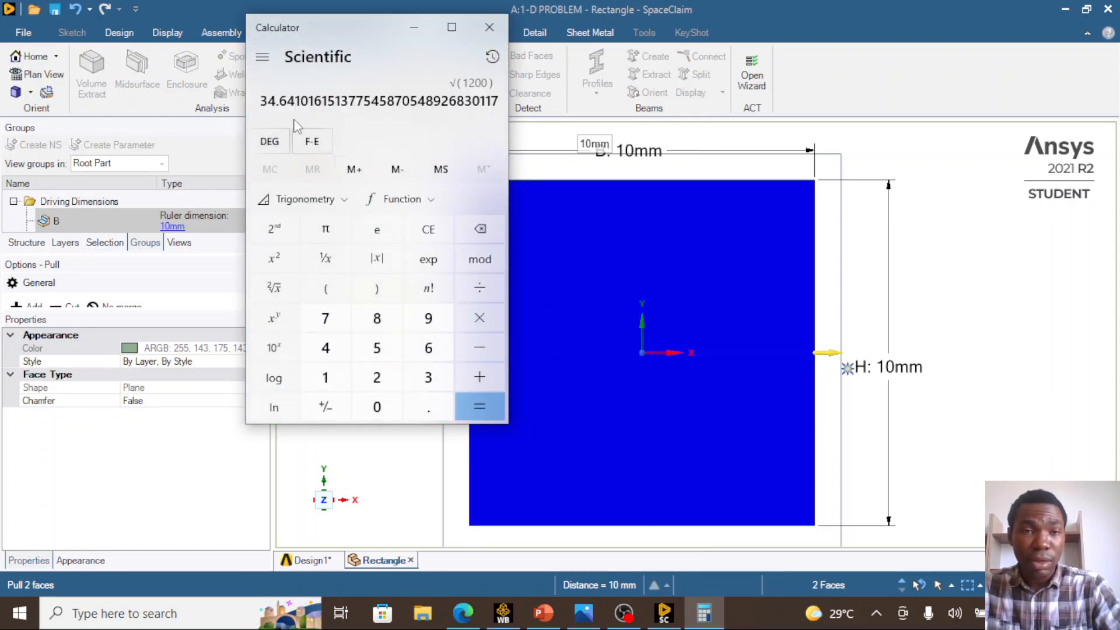
# Copy the full calculated square root and minimize Calculator to return to SpaceClaim
pyautogui.moveTo(261, 101); pyautogui.dragTo(509, 113)
pyautogui.rightClick(491, 105)
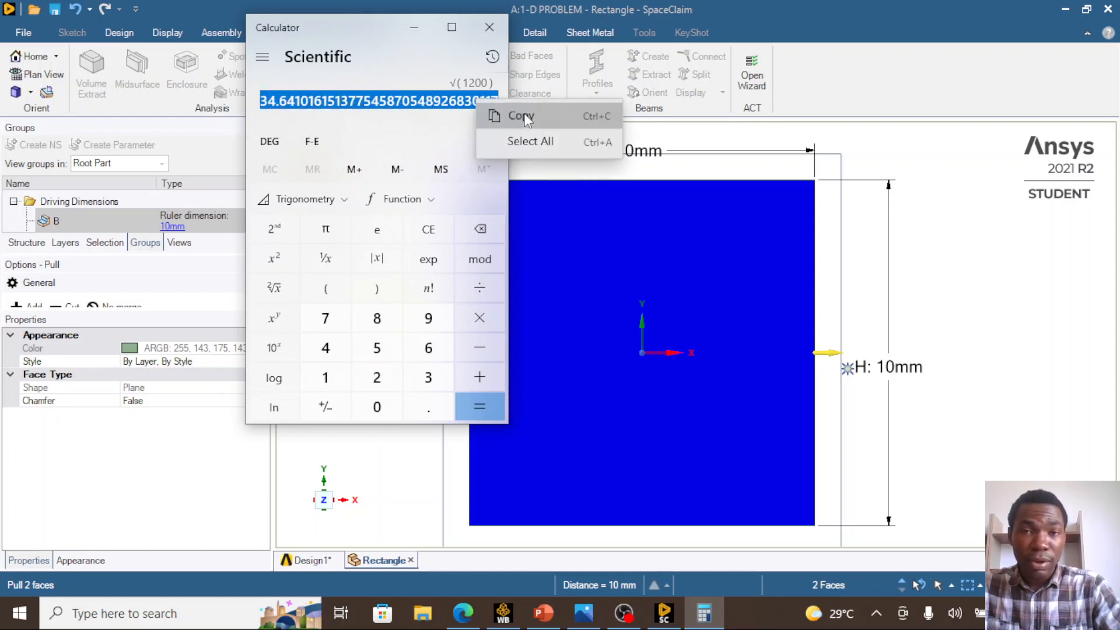
pyautogui.click(521, 114)
pyautogui.click(414, 28)
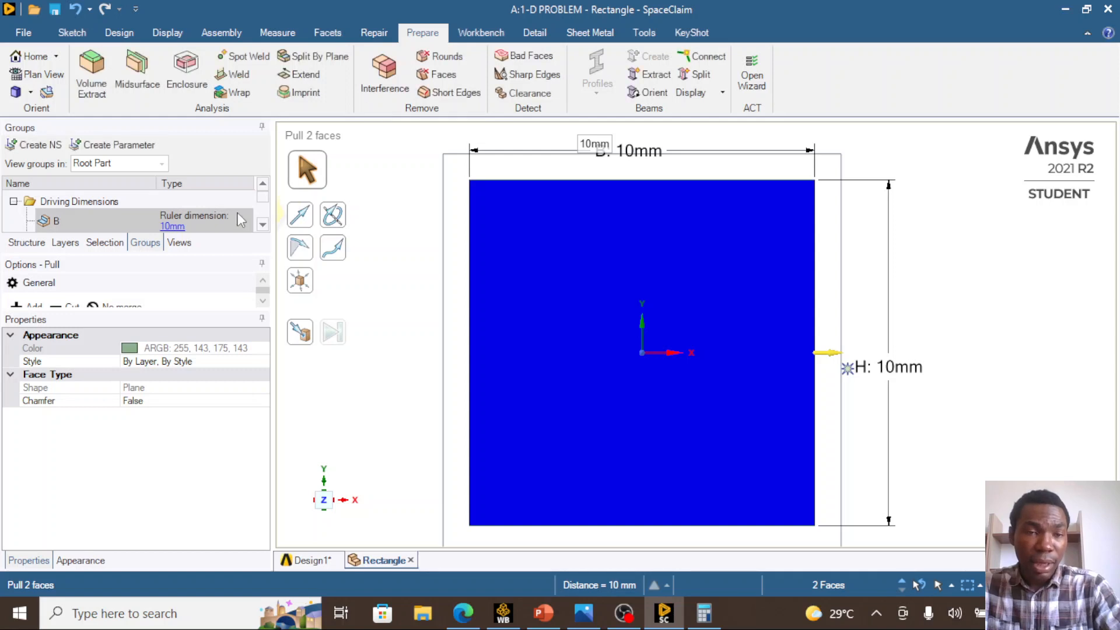
# Set the Rectangle profile's dimensions B and H to the copied value, 34.64 mm, and close the profile
pyautogui.click(175, 230)
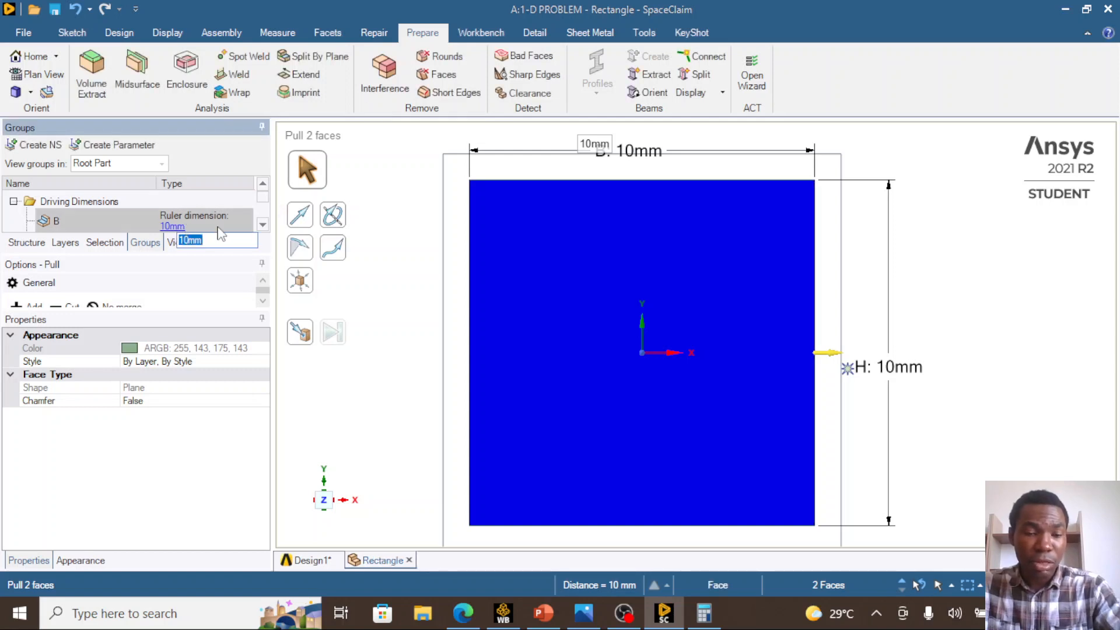
pyautogui.hotkey('ctrl', 'v')
pyautogui.press('Return')
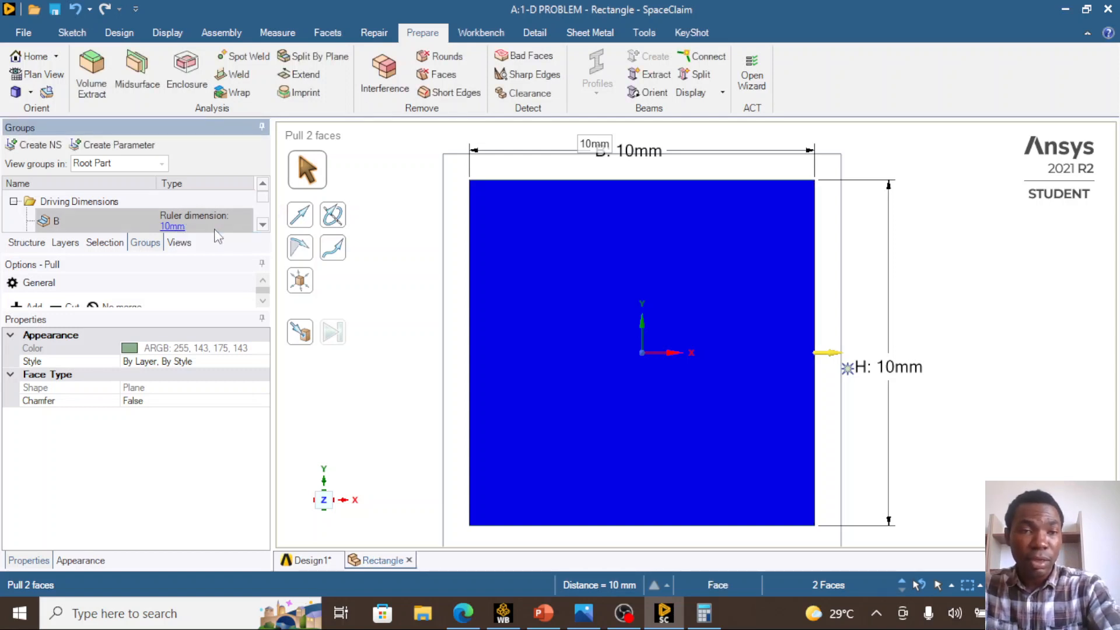
pyautogui.click(208, 233)
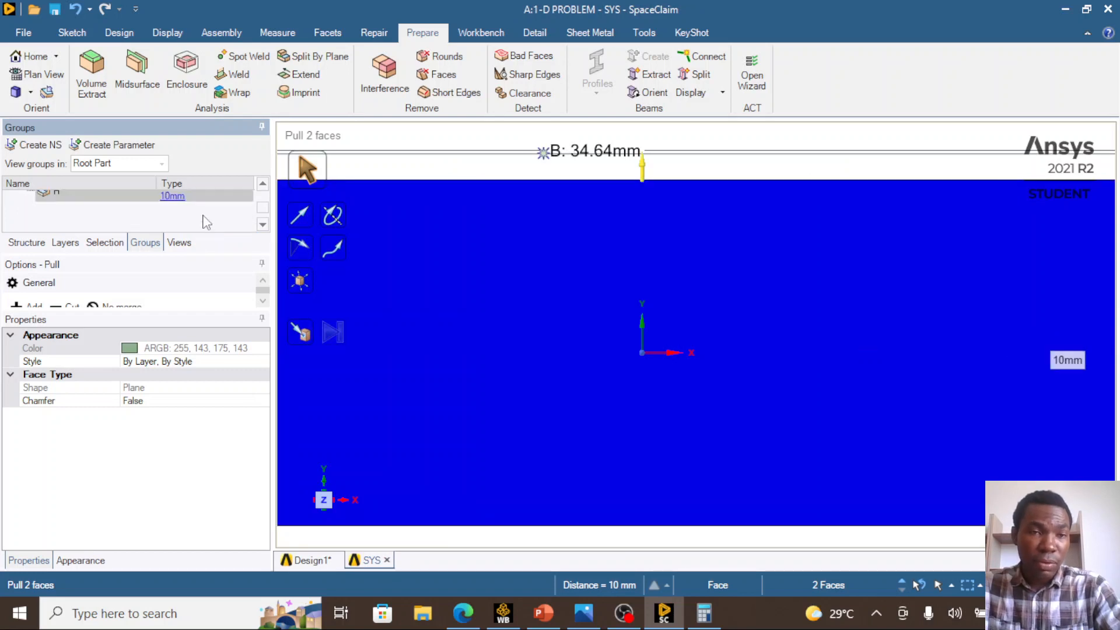
pyautogui.click(180, 208)
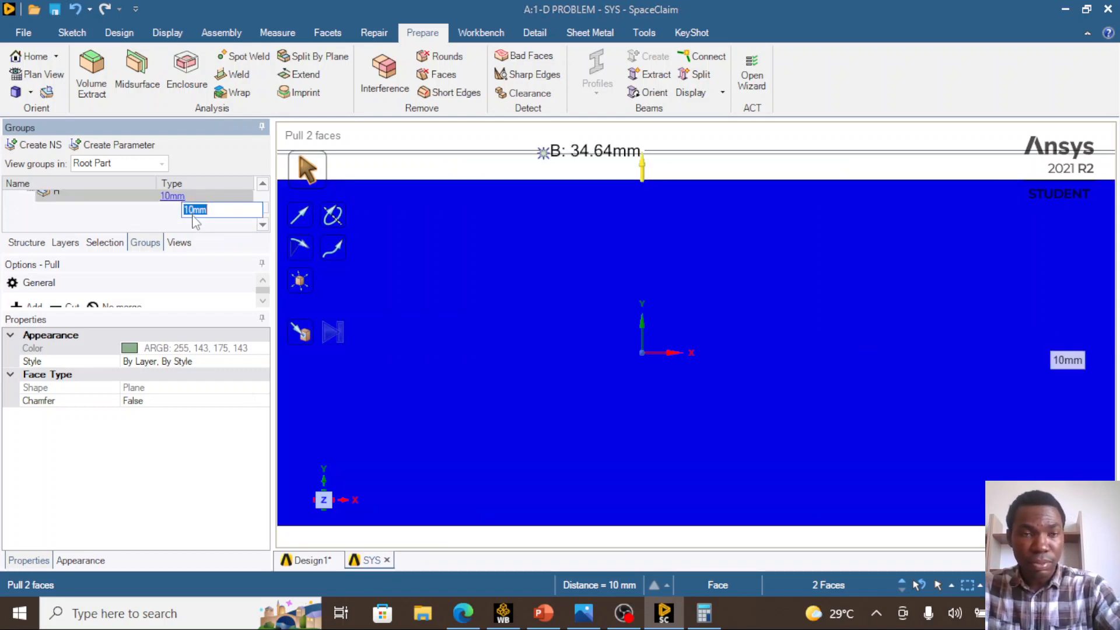
pyautogui.hotkey('ctrl', 'v')
pyautogui.press('Return')
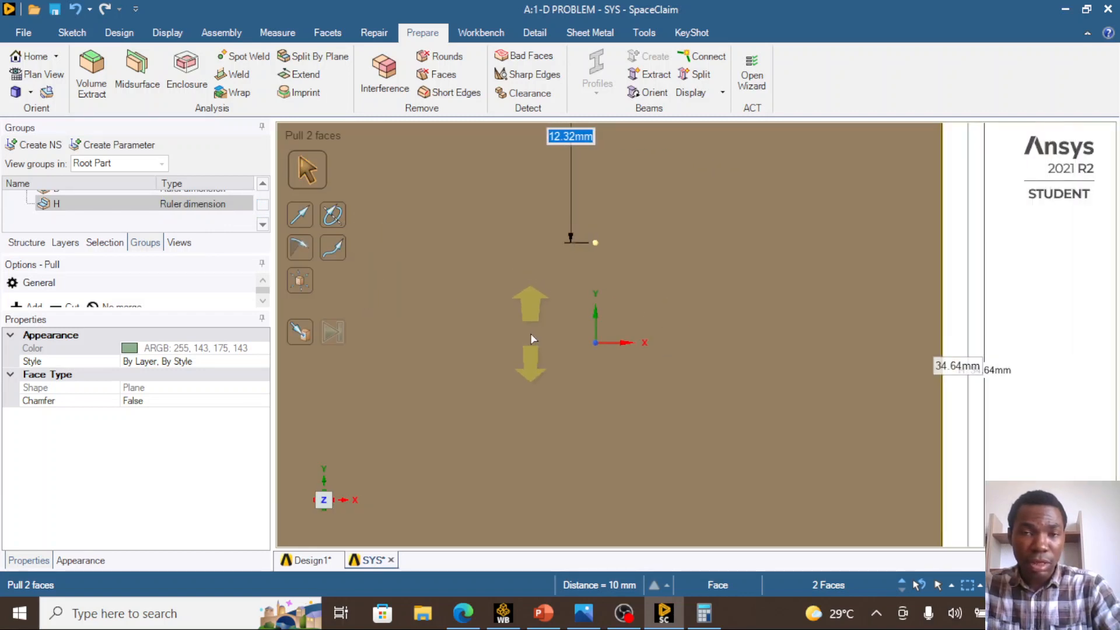
pyautogui.scroll(-5, 531, 334)
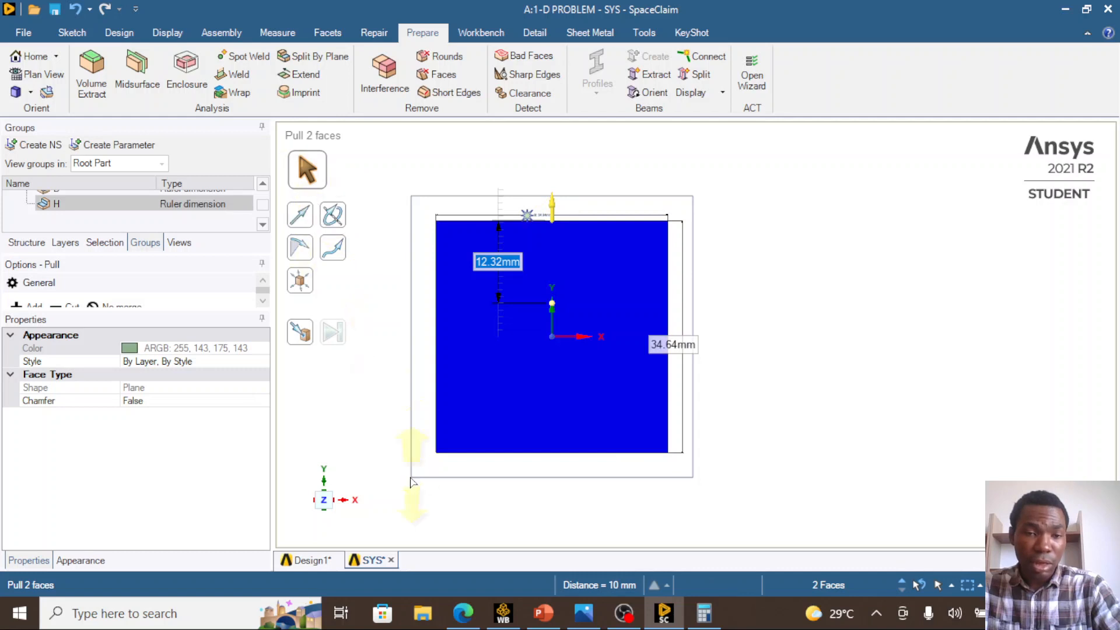
pyautogui.click(391, 560)
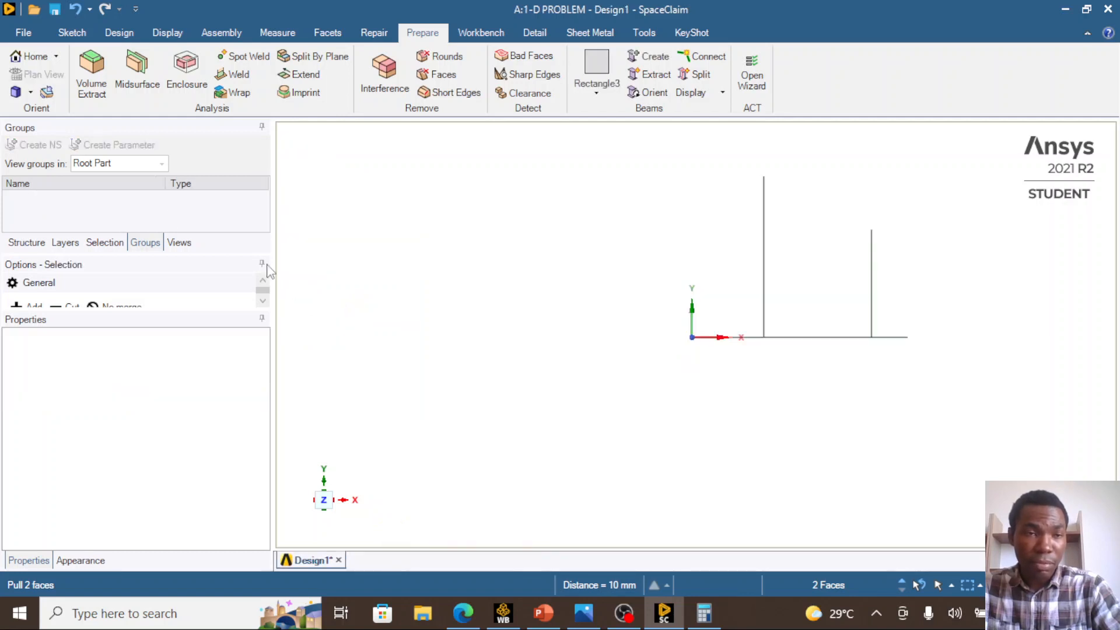
# Open the Rectangle2 beam profile for editing and set its dimension B to 30 mm
pyautogui.click(30, 243)
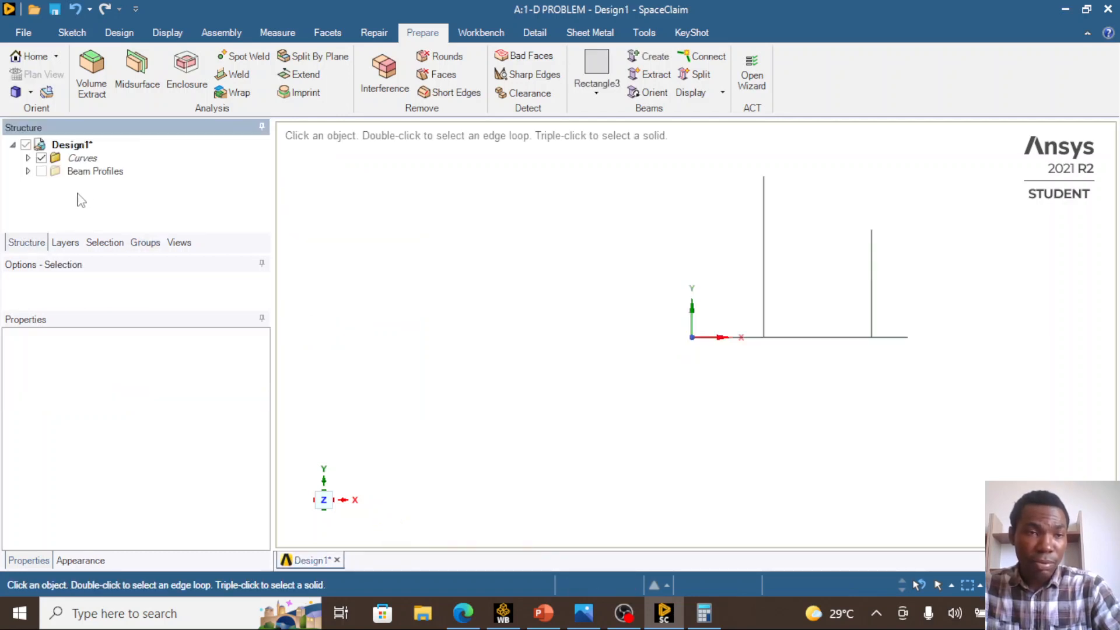
pyautogui.click(28, 171)
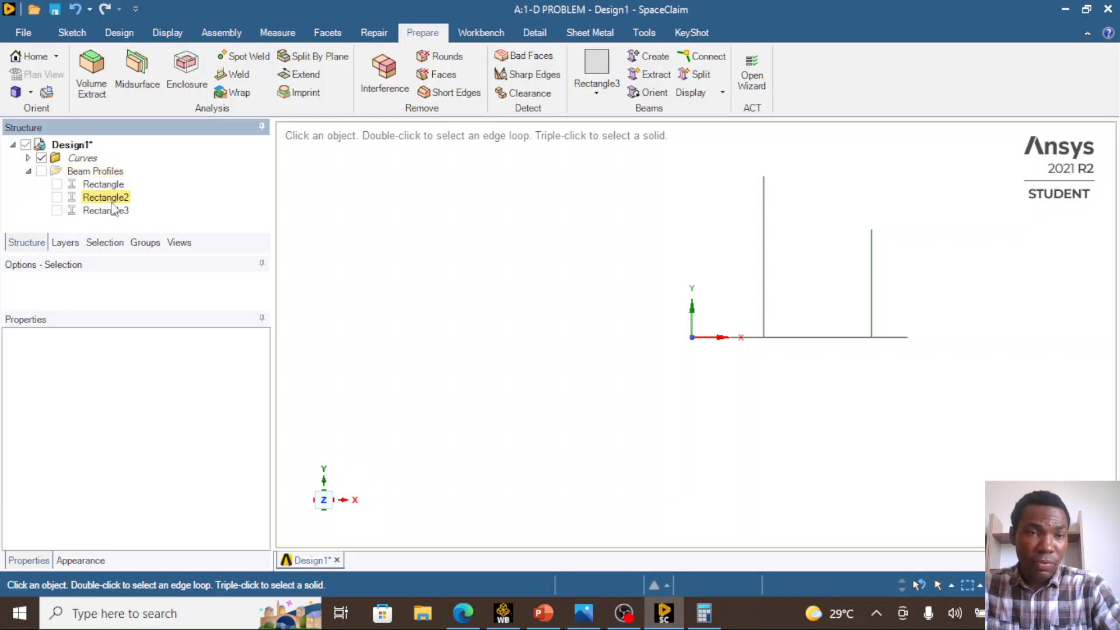
pyautogui.click(115, 199)
pyautogui.rightClick(115, 203)
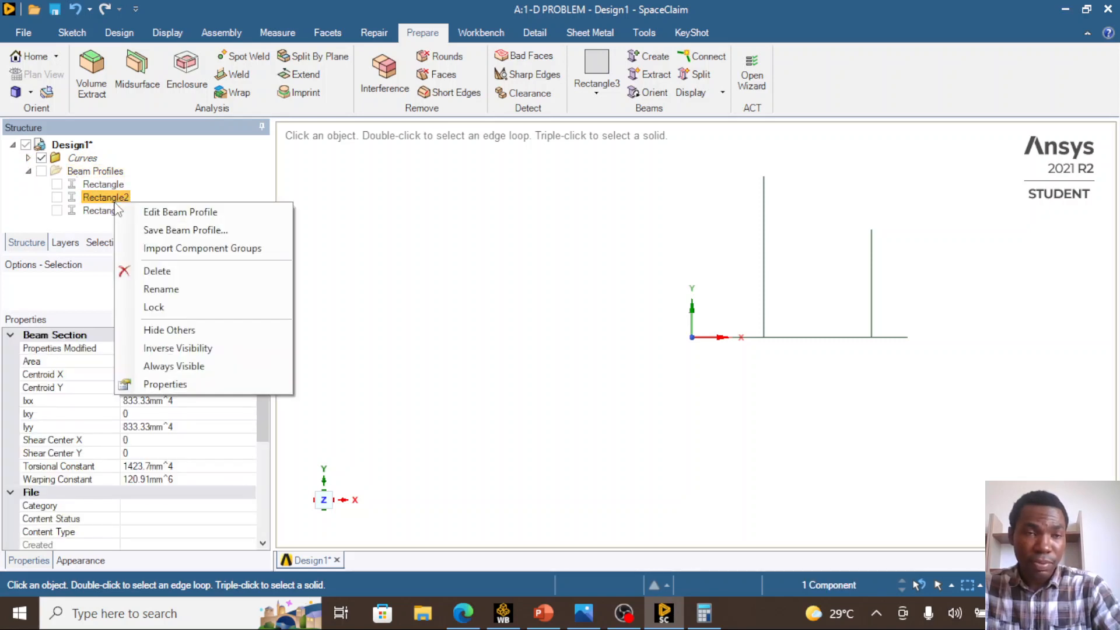
pyautogui.click(152, 213)
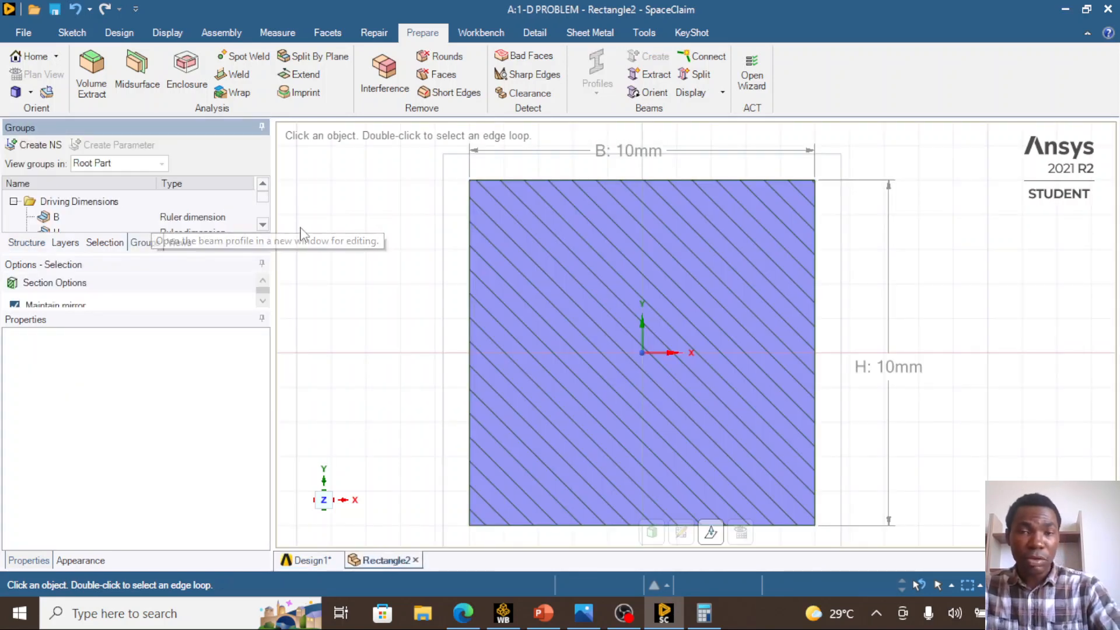
pyautogui.click(232, 228)
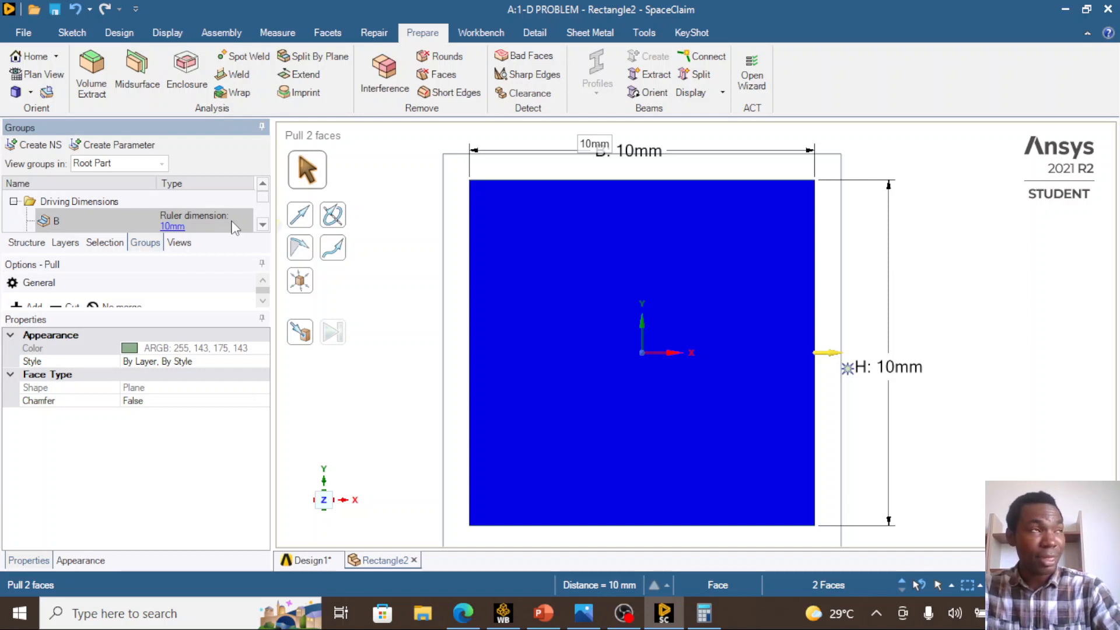
pyautogui.click(194, 226)
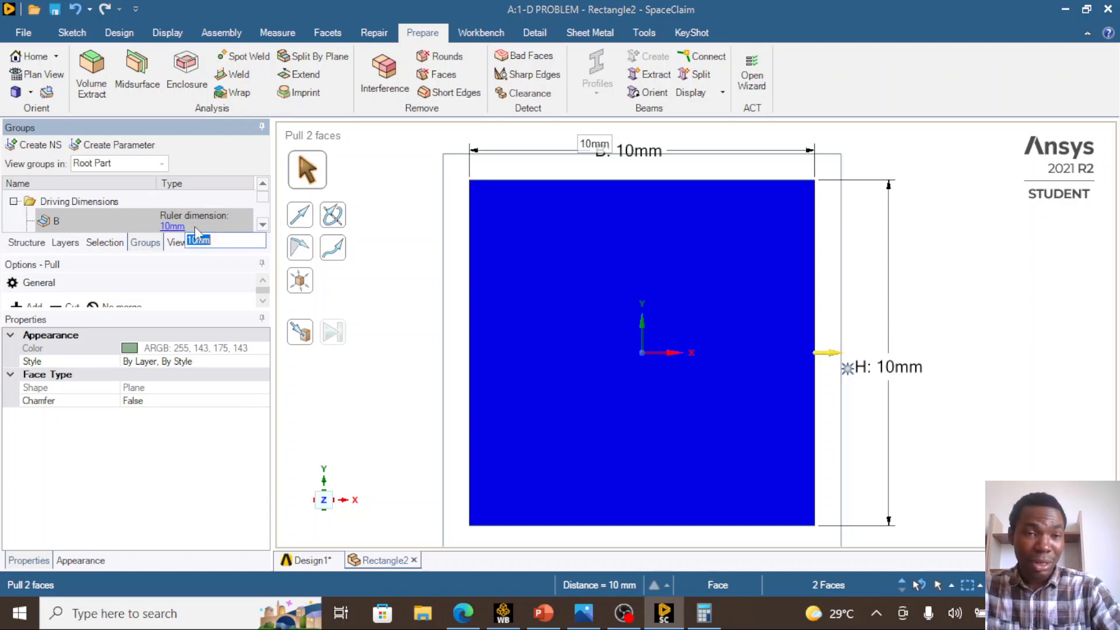
pyautogui.write('30')
pyautogui.press('Return')
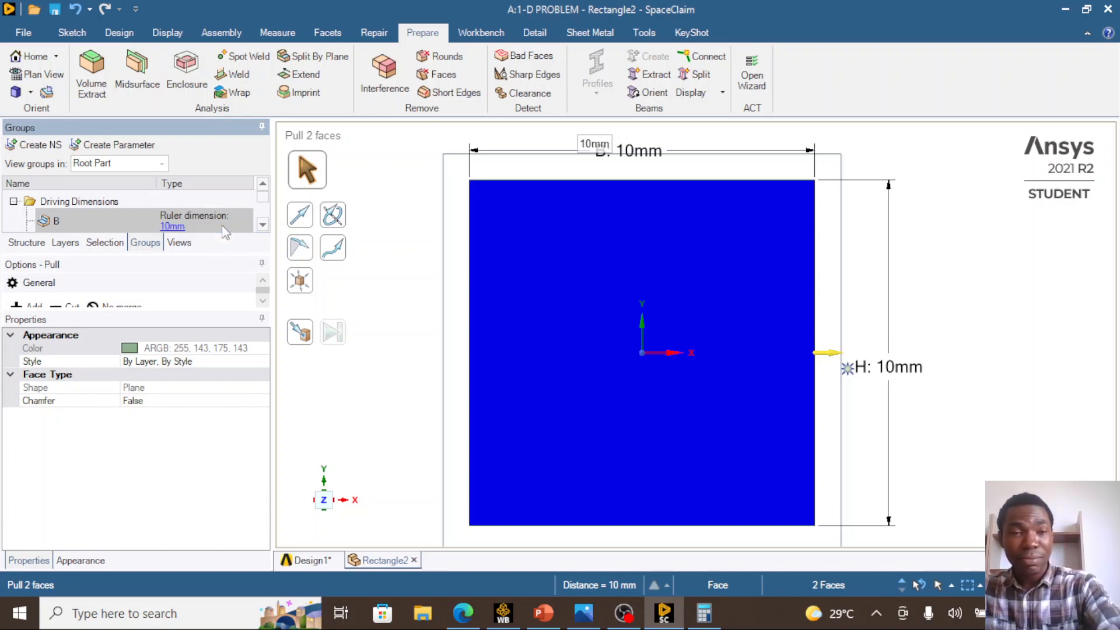
# Set the Rectangle2 profile's dimension H to 30 mm and close the profile
pyautogui.scroll(-1, 211, 229)
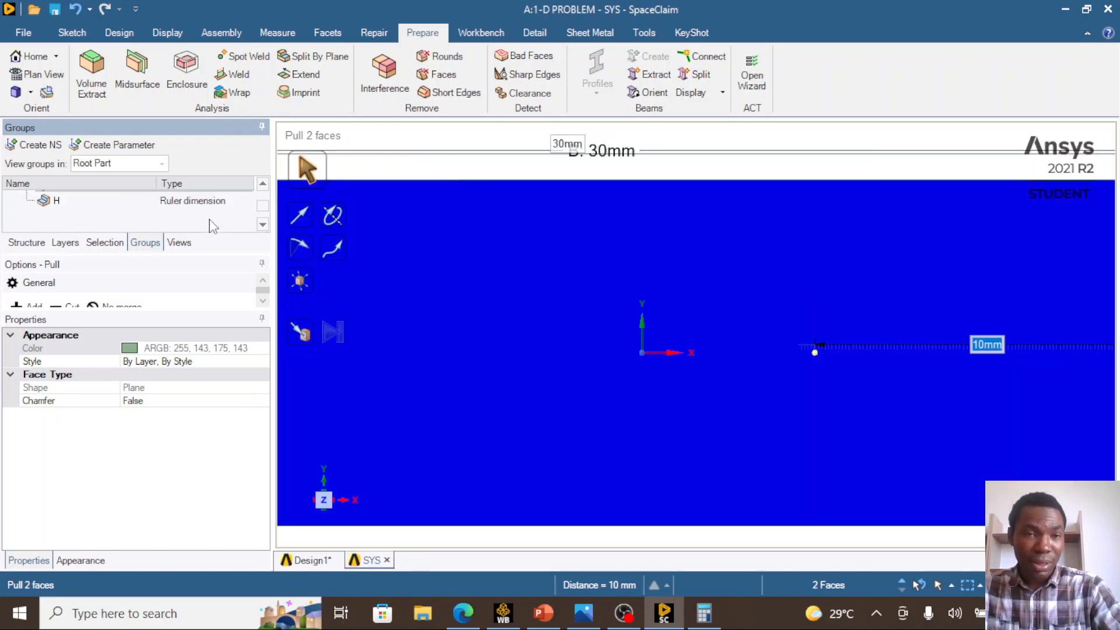
pyautogui.click(213, 211)
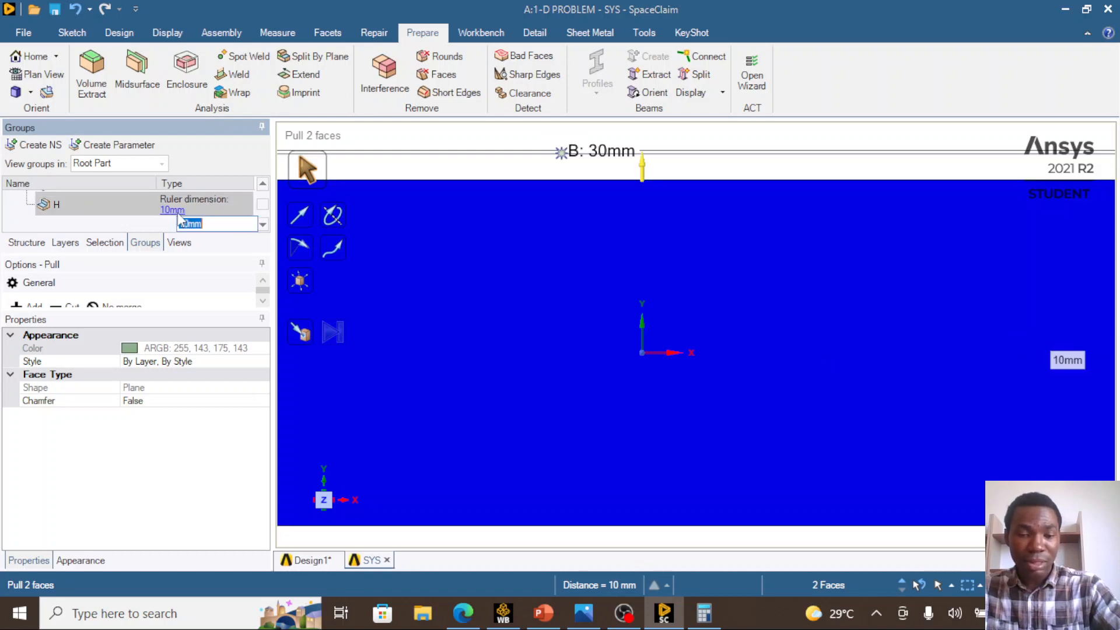
pyautogui.click(174, 211)
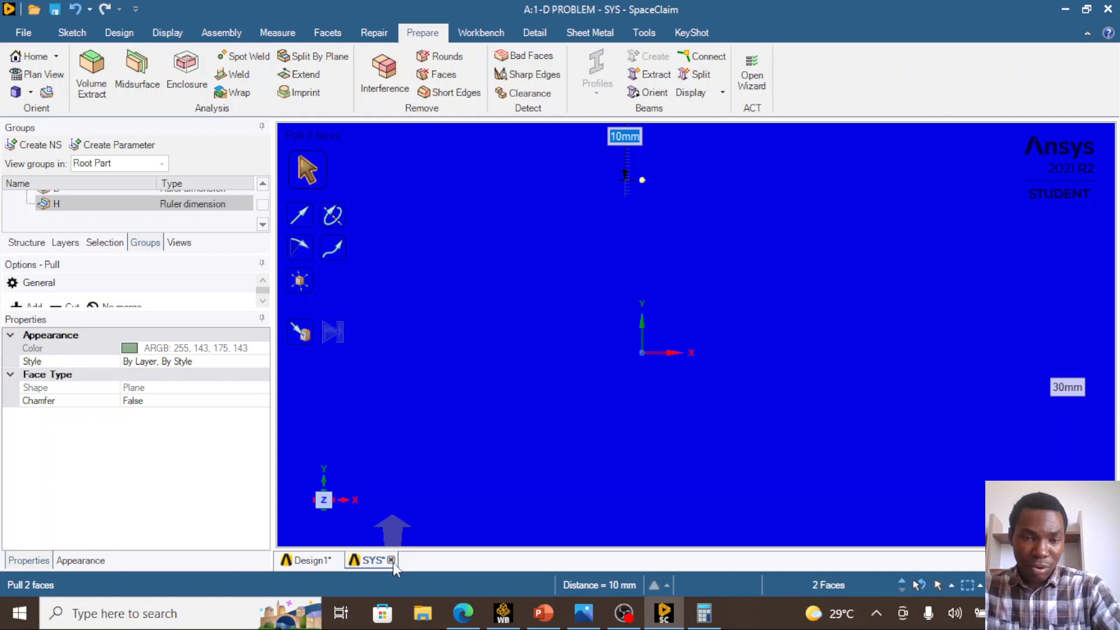
pyautogui.click(391, 561)
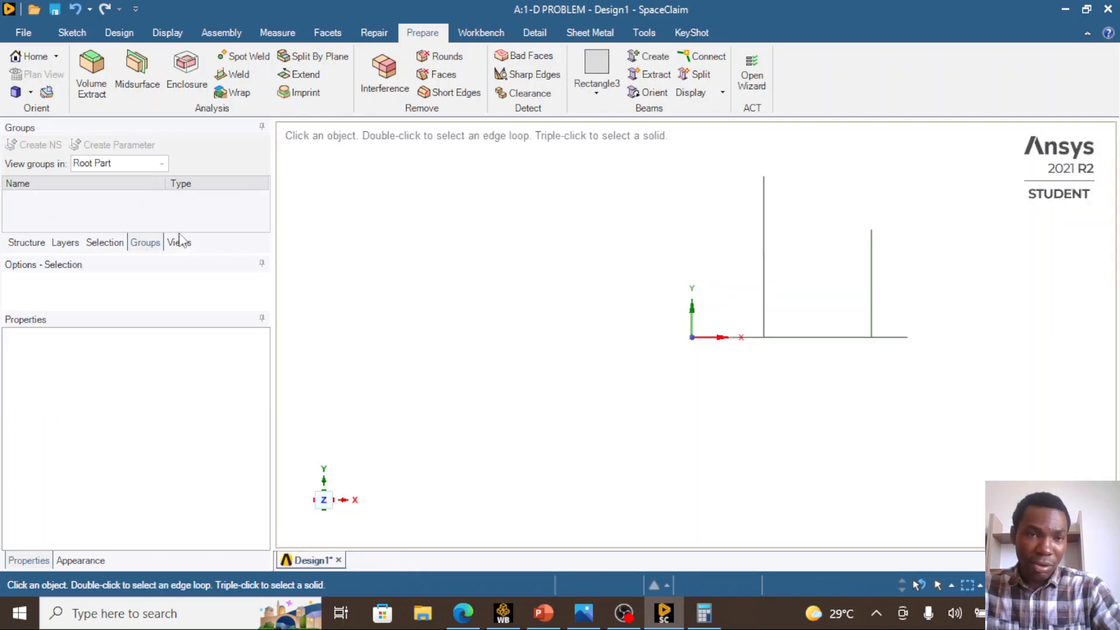
# Open the Rectangle3 beam profile from the design's beam profiles for editing
pyautogui.click(22, 246)
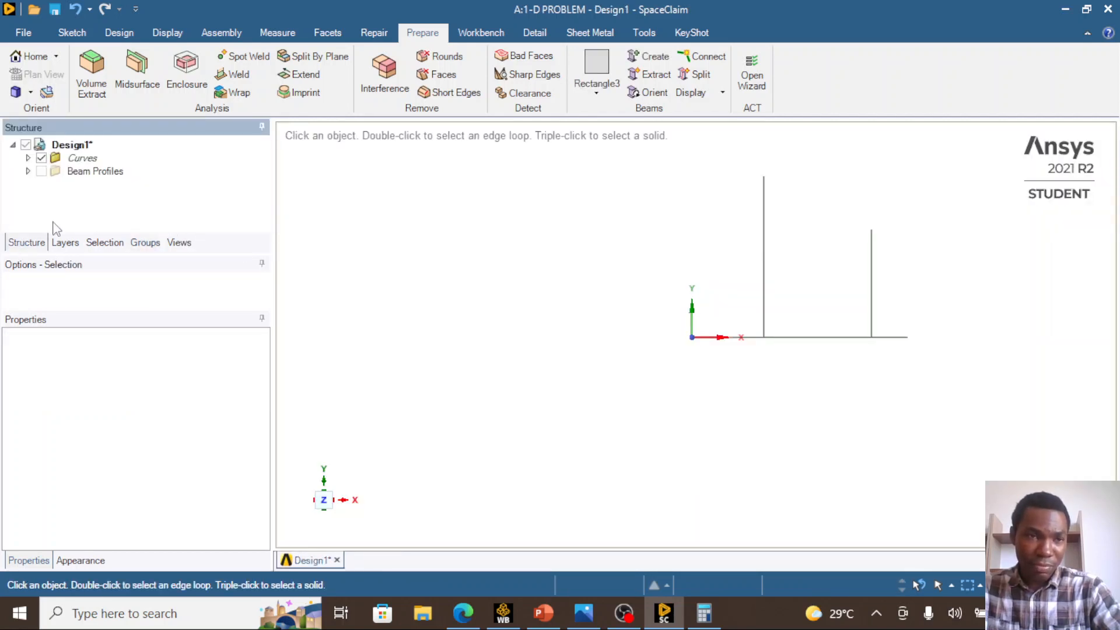
pyautogui.click(55, 173)
pyautogui.click(28, 171)
pyautogui.click(96, 211)
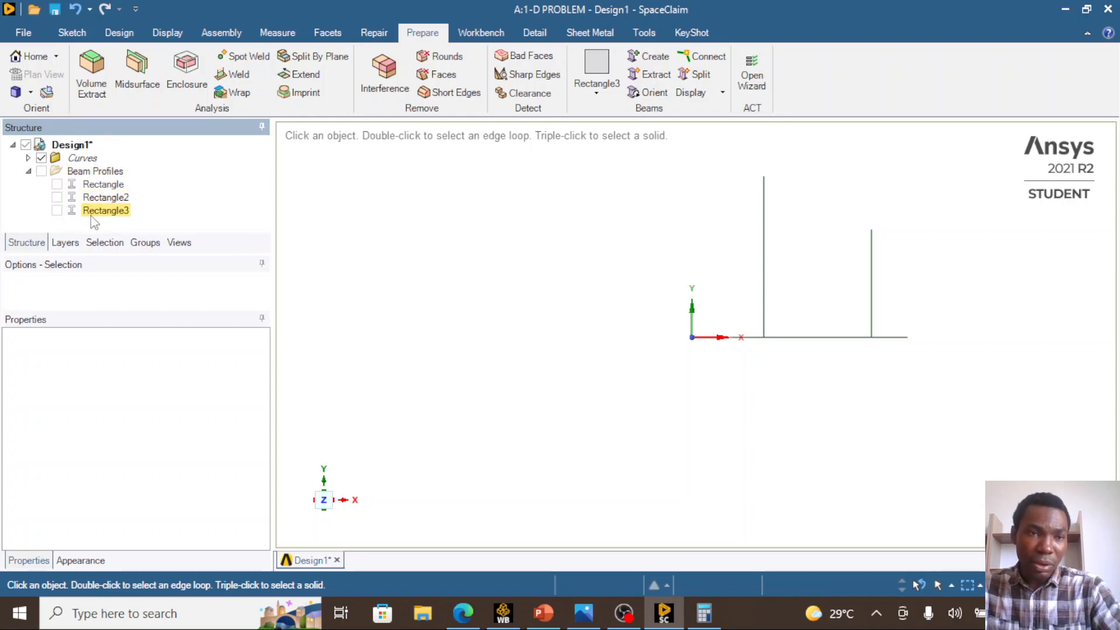
pyautogui.click(96, 214)
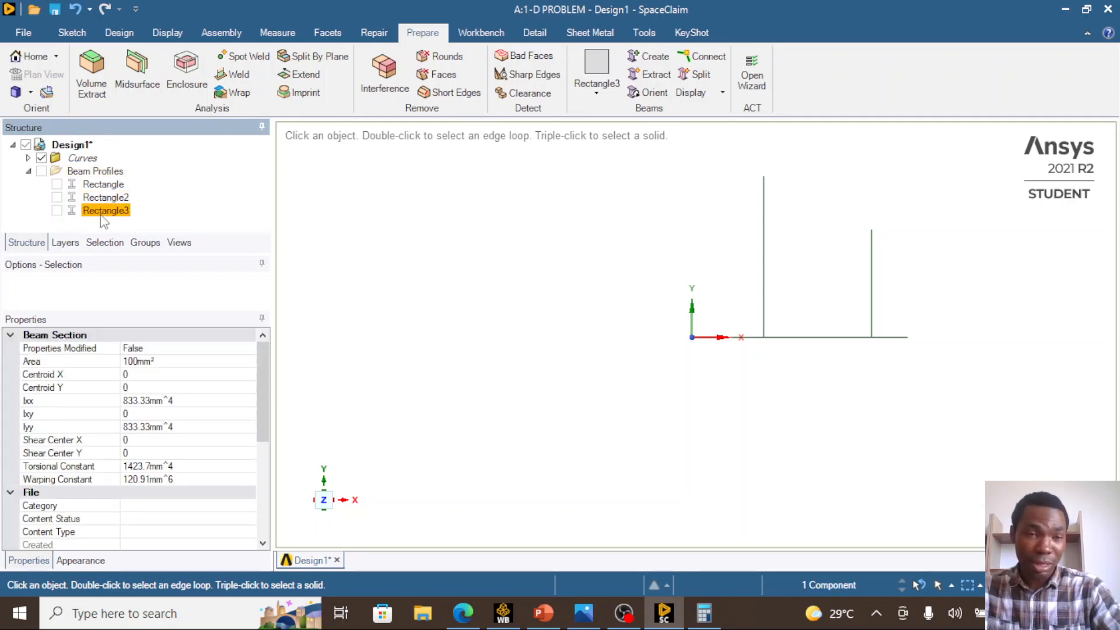
pyautogui.rightClick(101, 215)
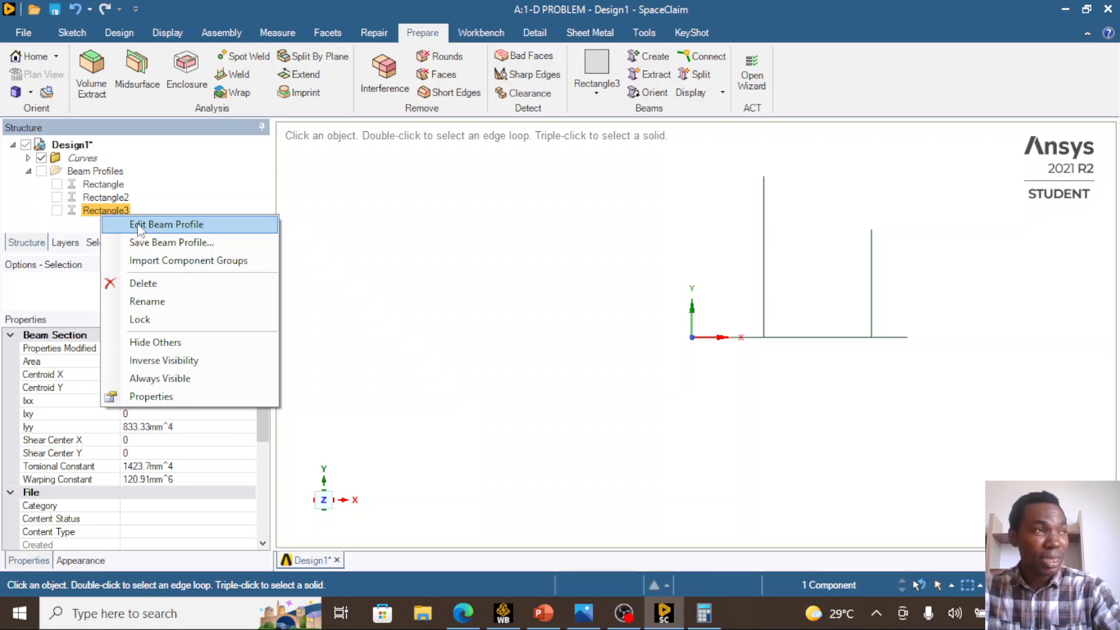
pyautogui.click(138, 225)
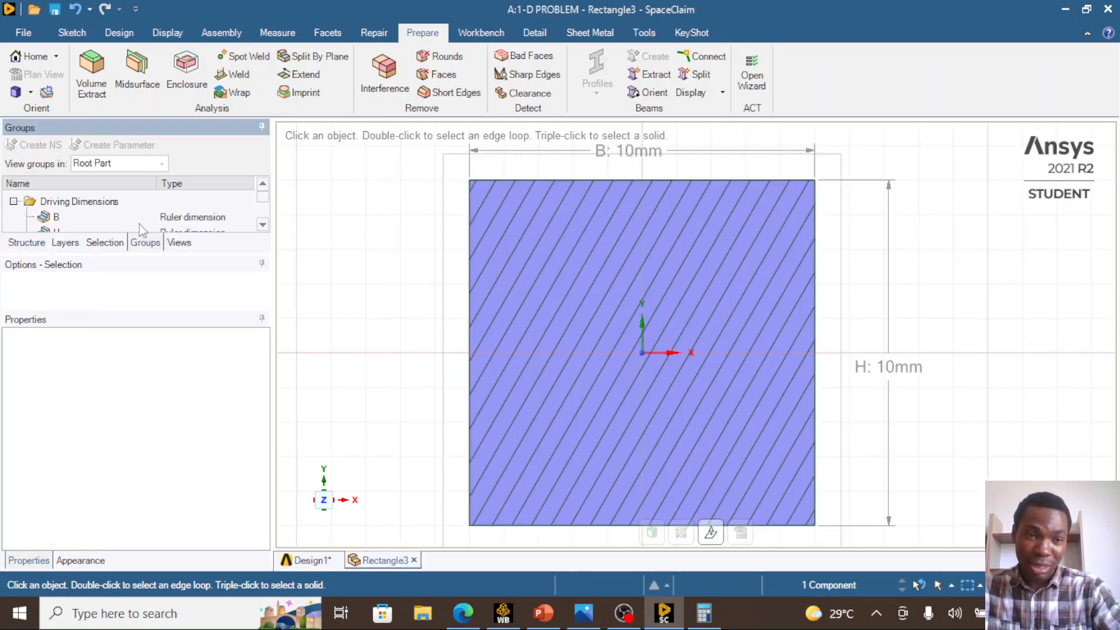
# Set the Rectangle3 profile's dimensions B and H to 500 mm each and close the profile
pyautogui.click(231, 219)
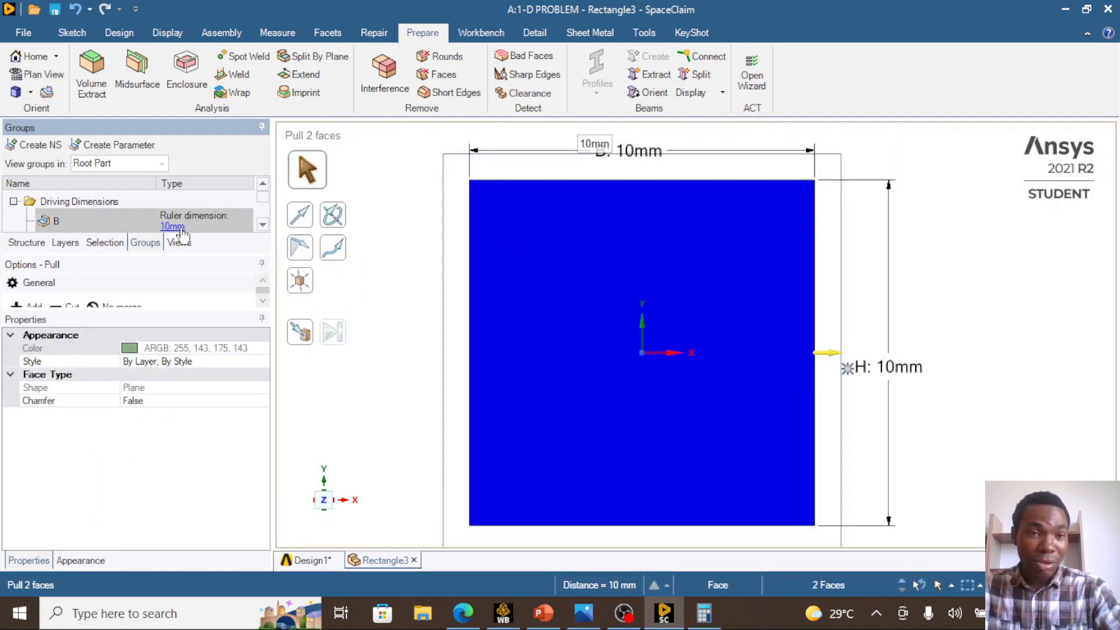
pyautogui.click(175, 228)
pyautogui.write('500')
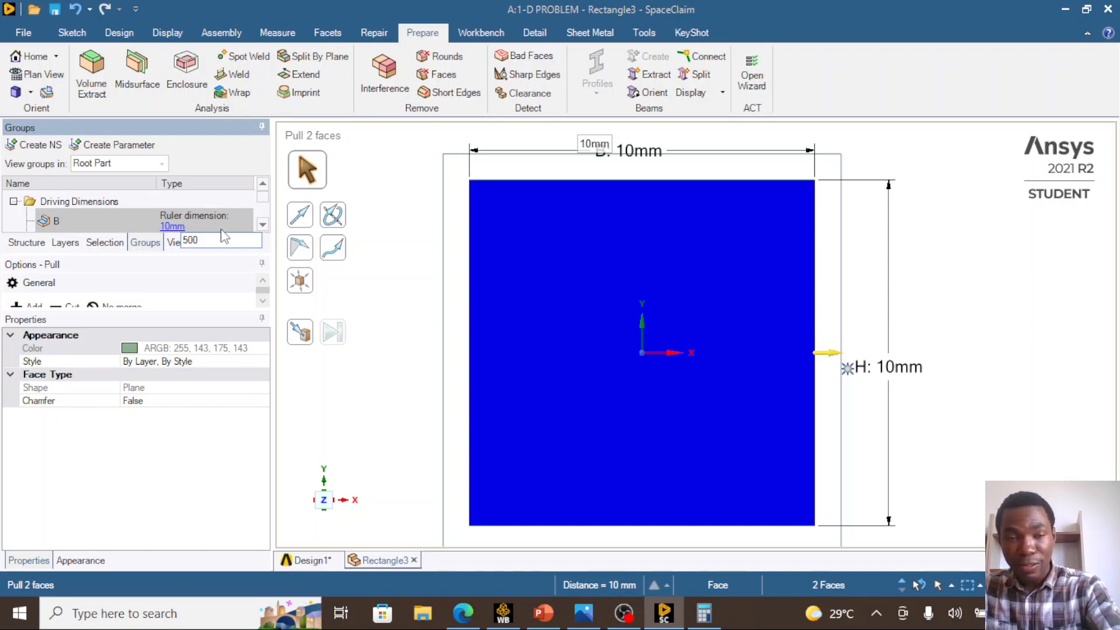
pyautogui.press('Return')
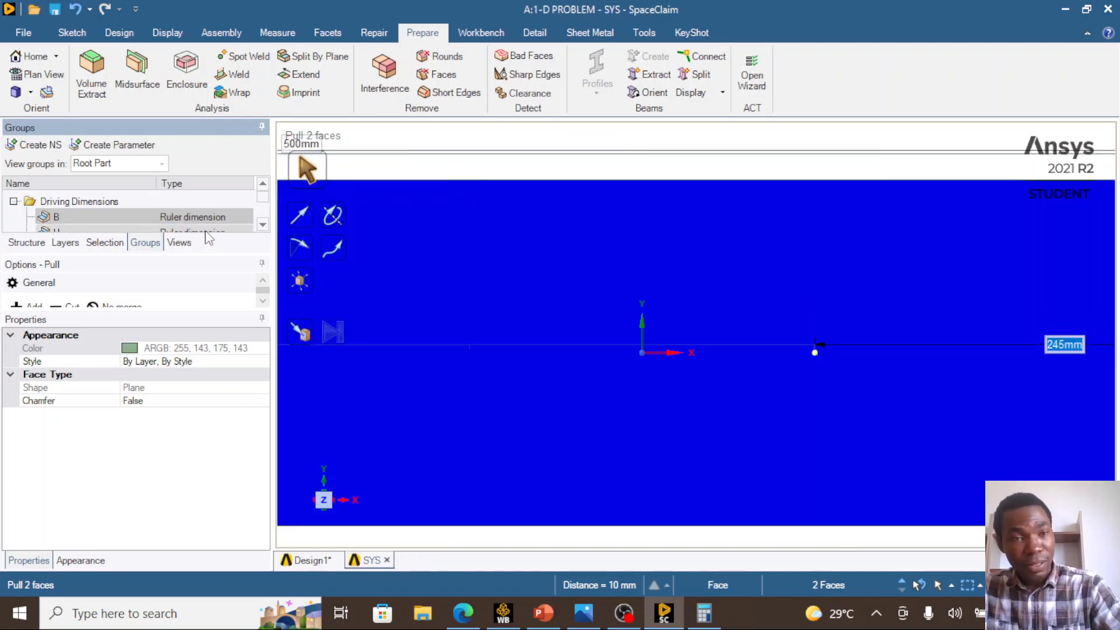
pyautogui.click(188, 214)
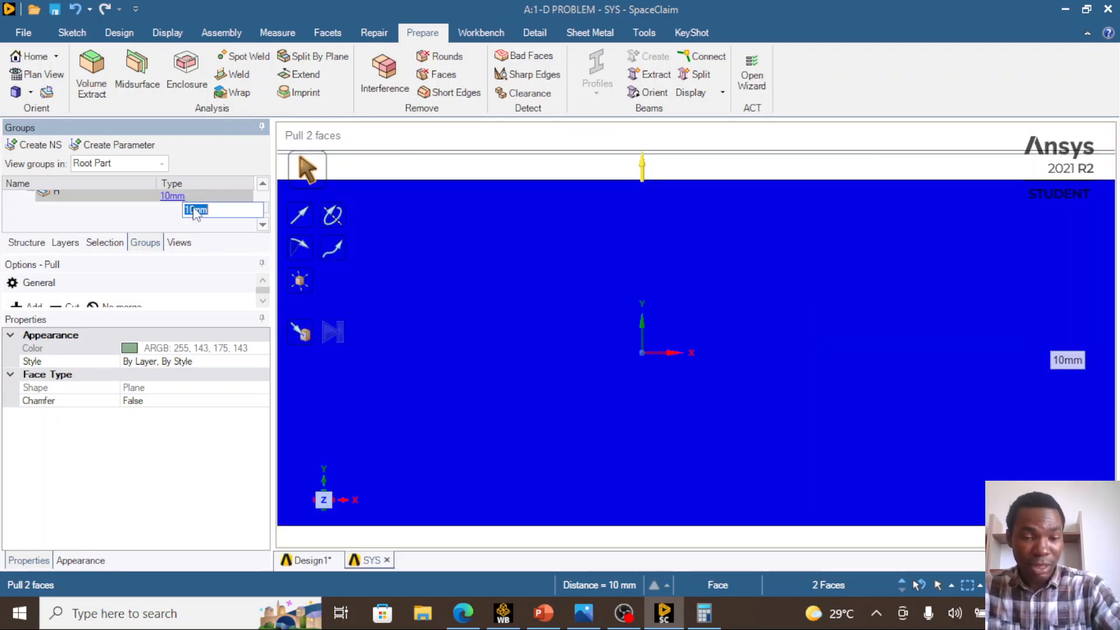
pyautogui.write('500')
pyautogui.press('Return')
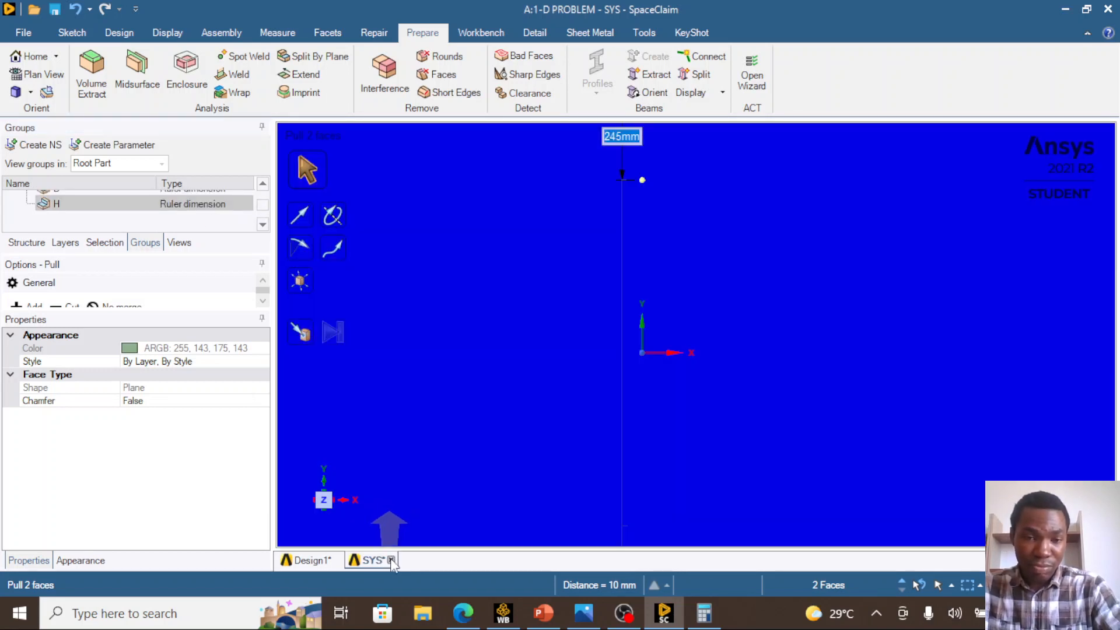
pyautogui.click(394, 561)
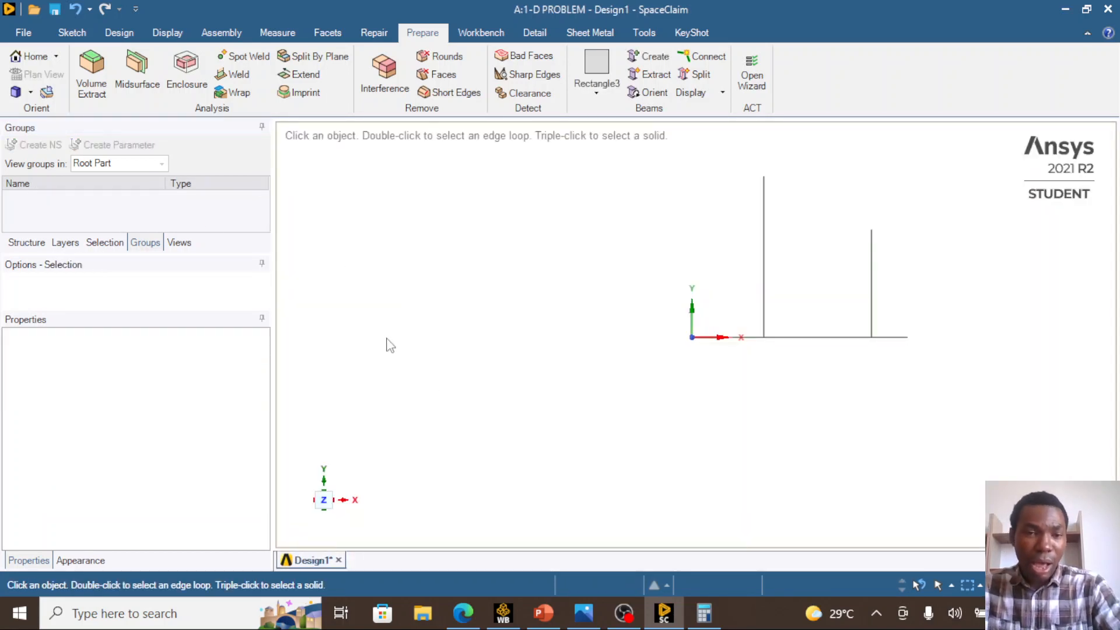
# Create a beam on the longer vertical line using the Rectangle profile
pyautogui.click(26, 243)
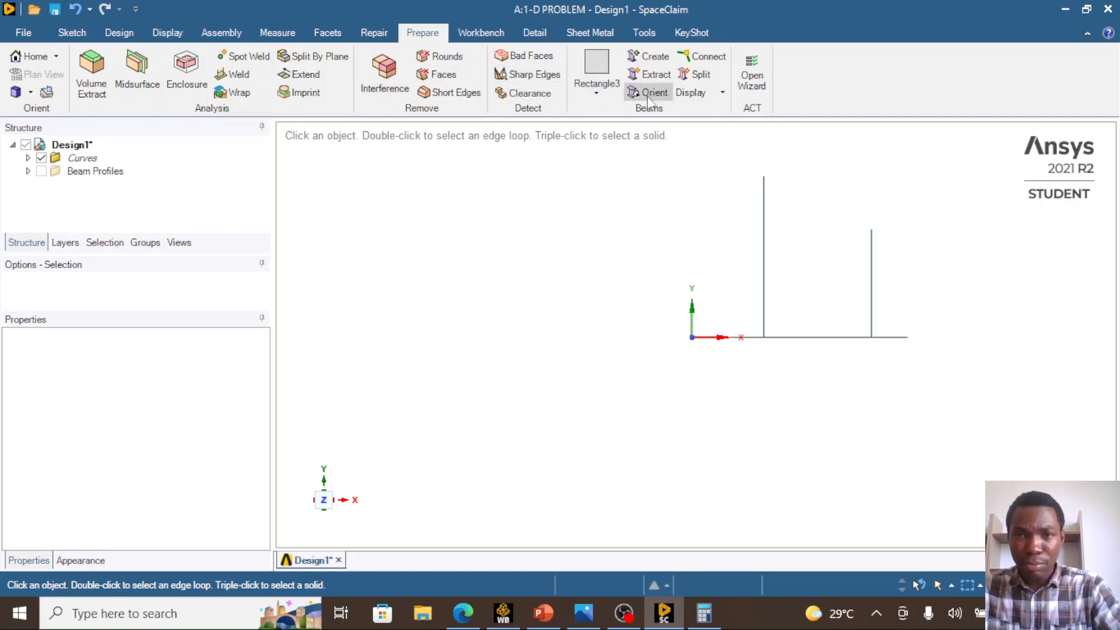
pyautogui.click(604, 96)
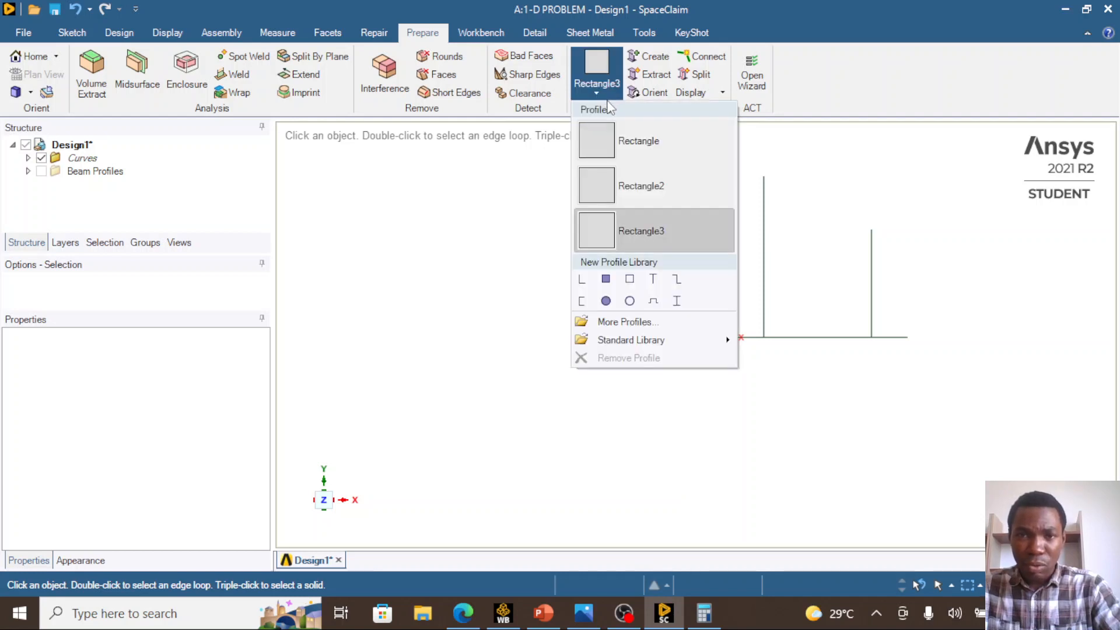
pyautogui.click(643, 143)
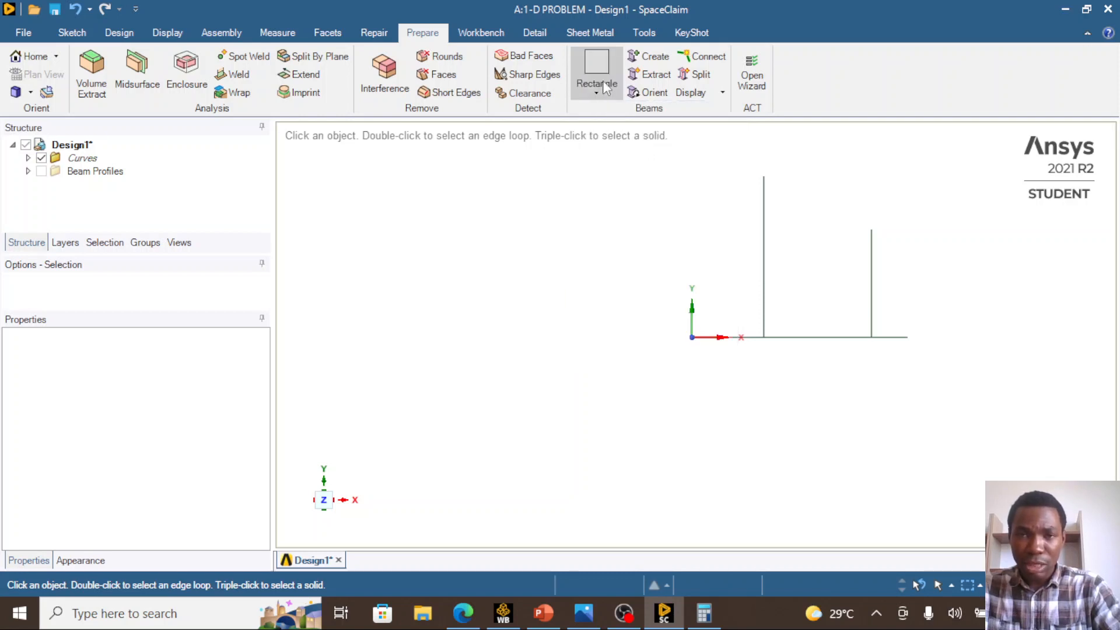
pyautogui.click(654, 56)
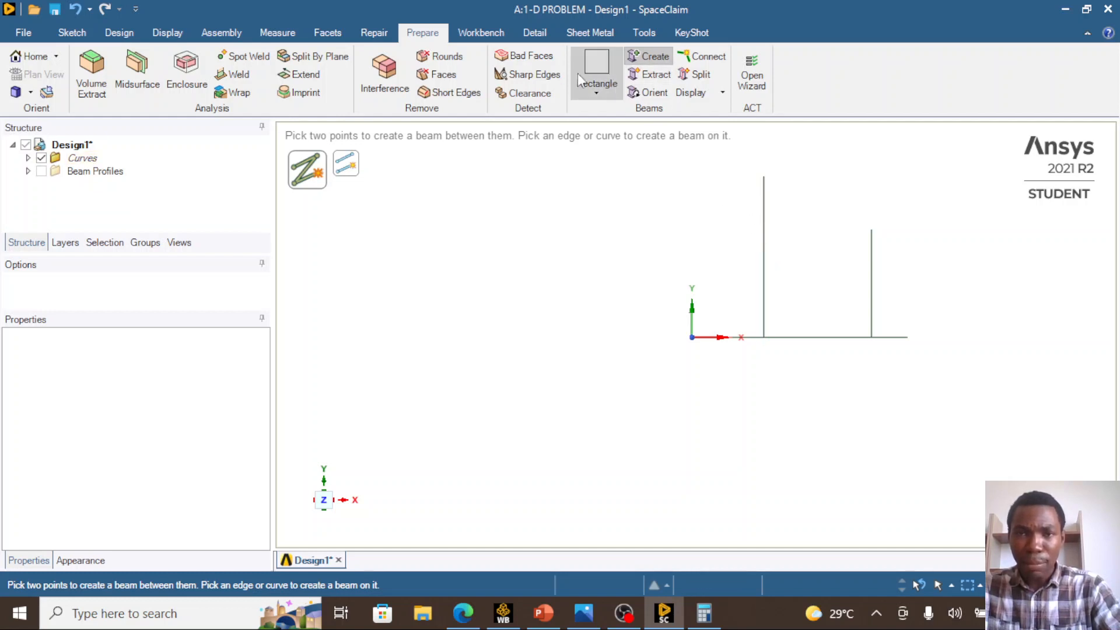
pyautogui.click(764, 217)
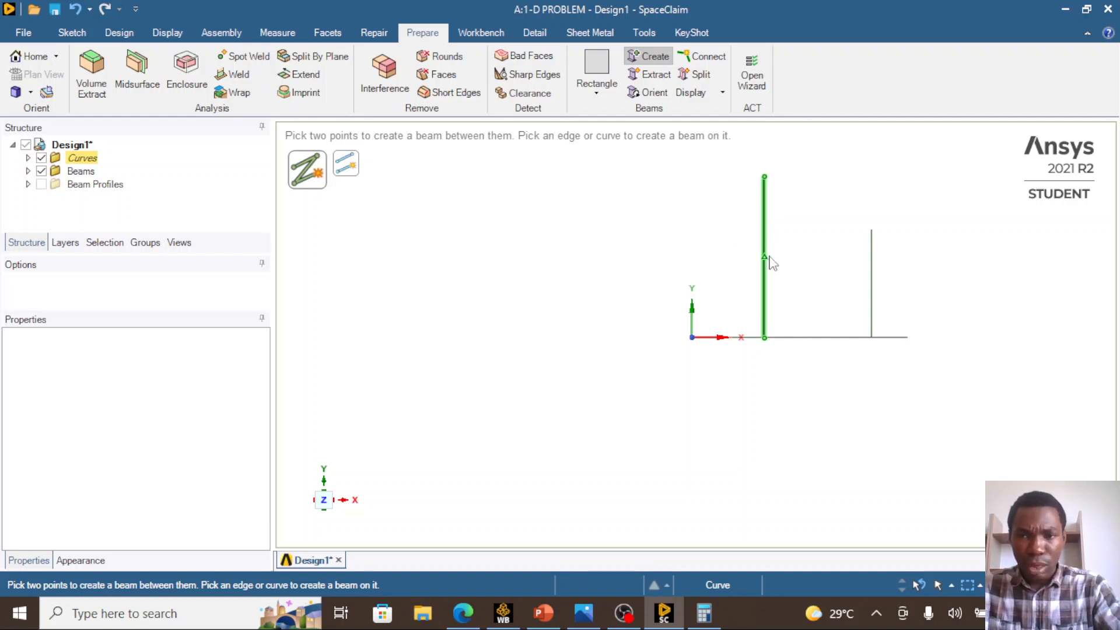
# Create a beam with the Rectangle2 profile on the shorter vertical line and one with Rectangle3 on the horizontal line
pyautogui.click(607, 94)
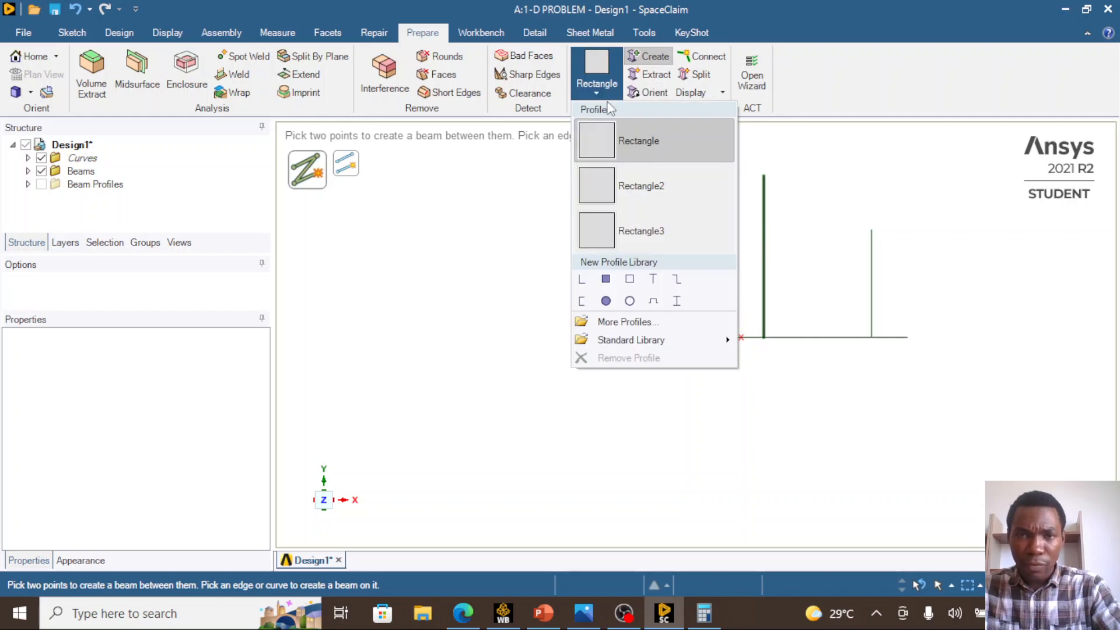
pyautogui.click(658, 186)
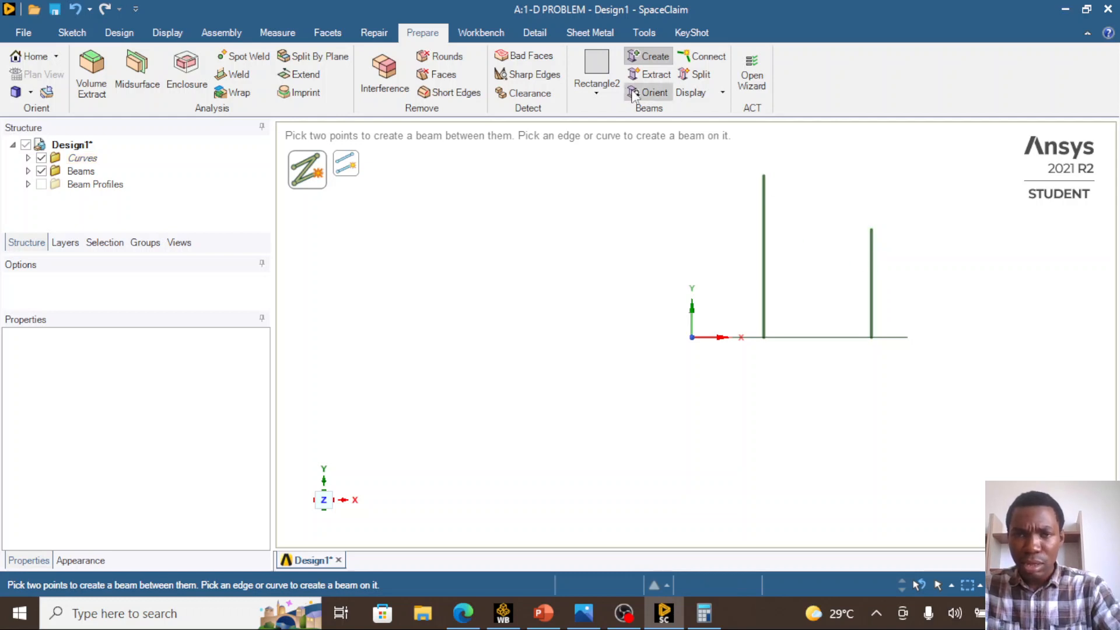
pyautogui.click(601, 91)
pyautogui.click(658, 232)
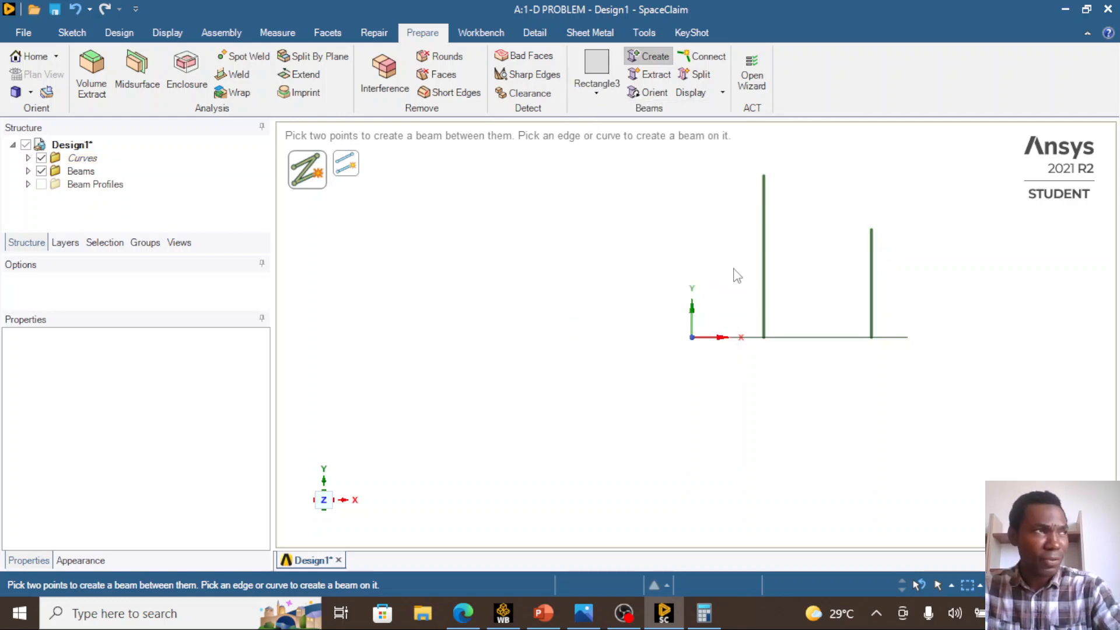
pyautogui.click(826, 339)
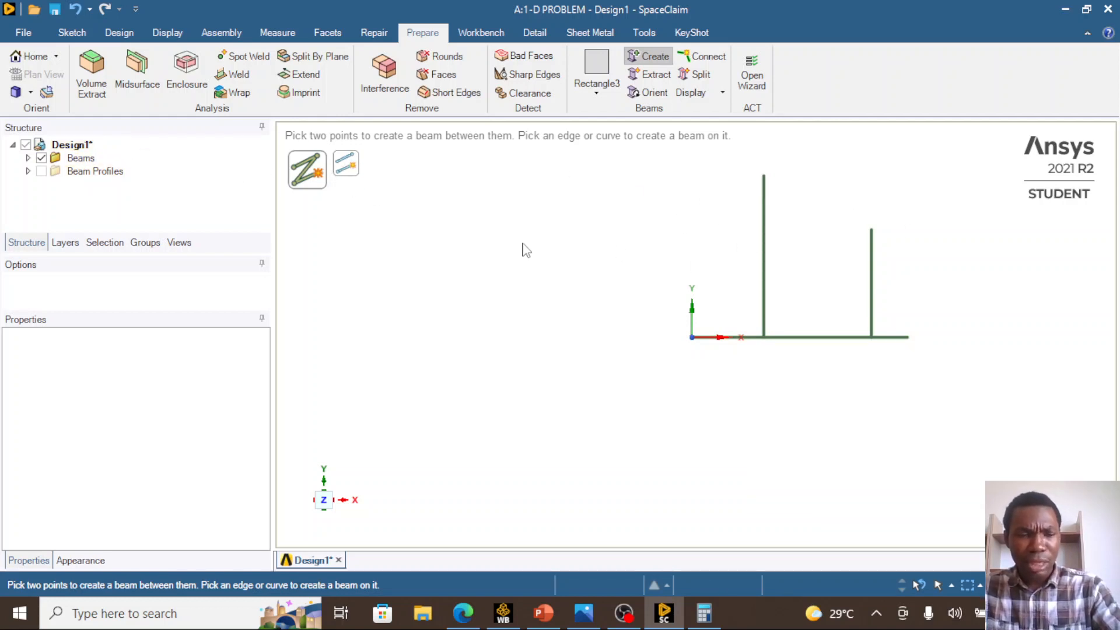
pyautogui.press('Escape')
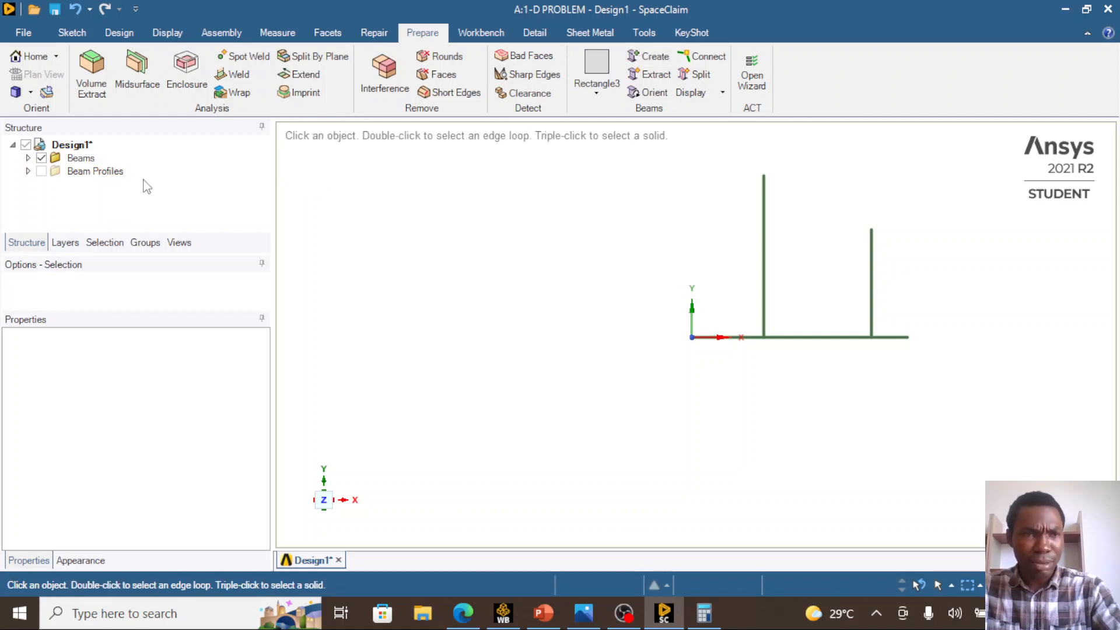
# Expand the beam profiles and beams in the structure, and set the Rectangle beam's type to Link/Truss
pyautogui.click(28, 171)
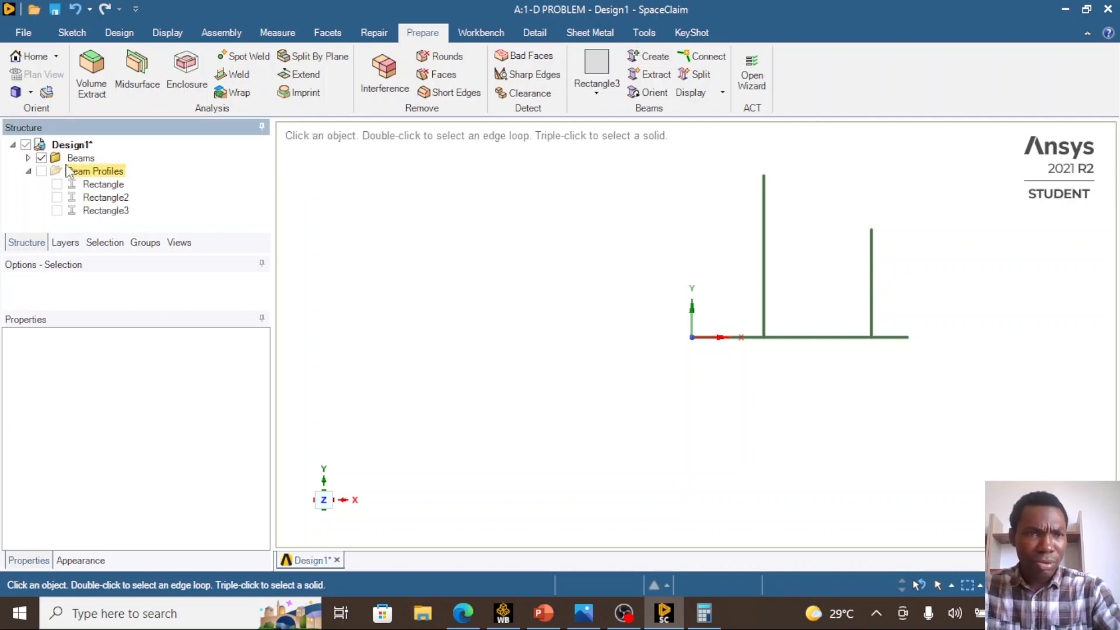
pyautogui.click(28, 158)
pyautogui.click(93, 171)
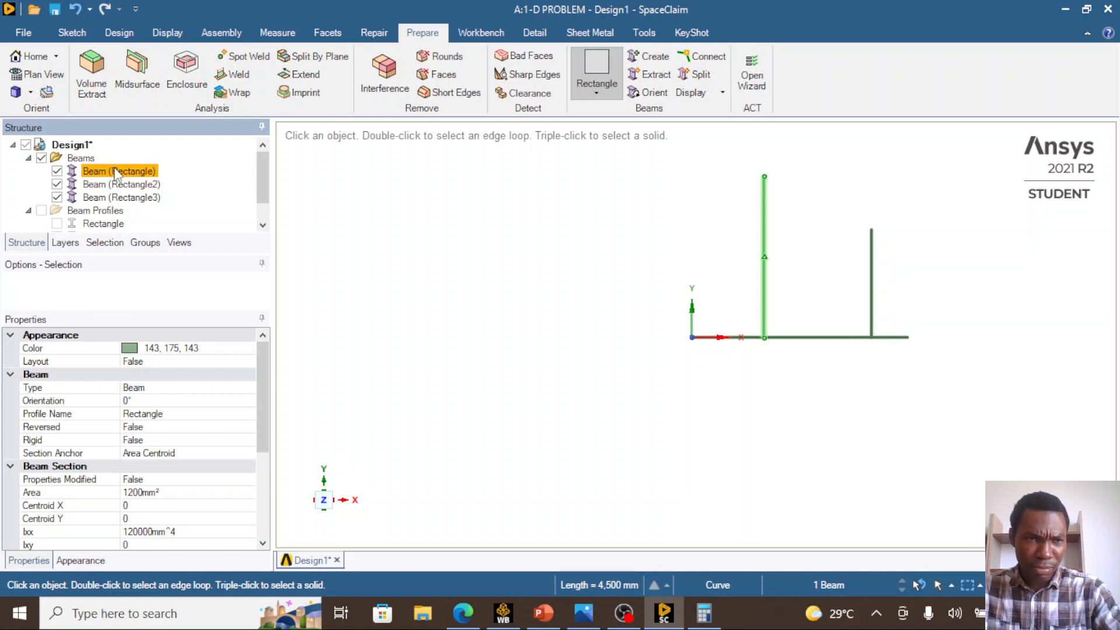
pyautogui.click(140, 388)
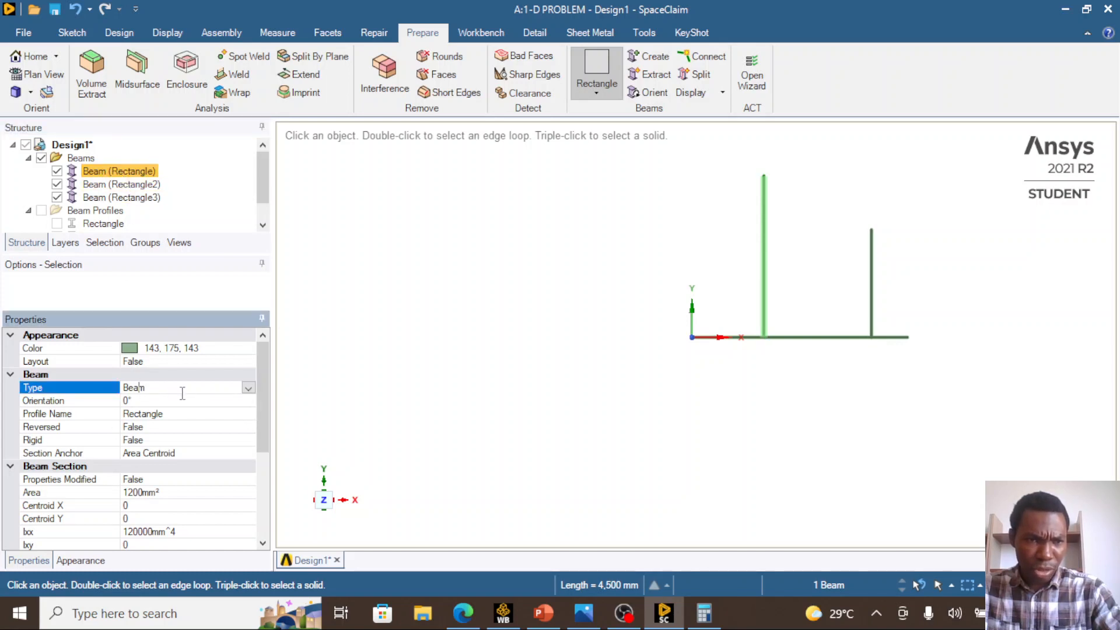
pyautogui.click(248, 388)
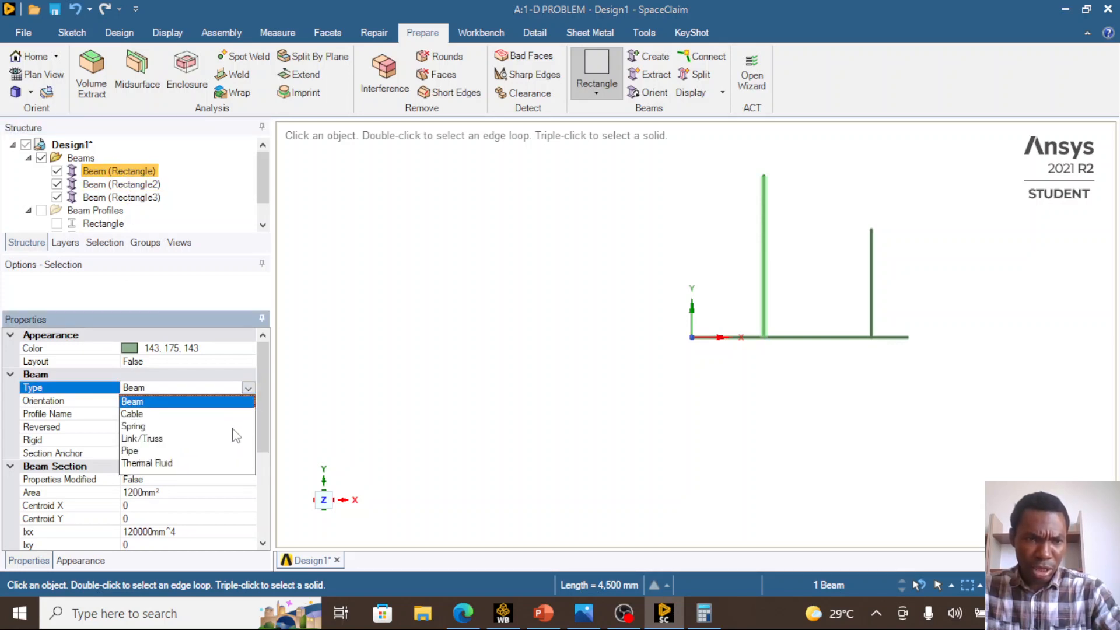
pyautogui.click(213, 449)
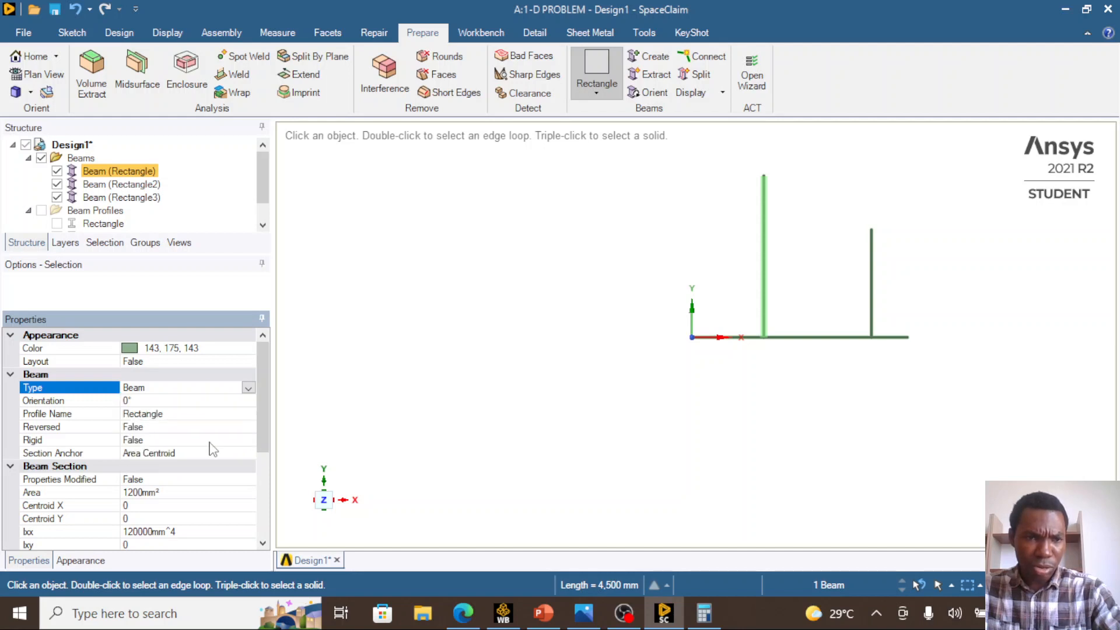
# Set the type of the Rectangle2 beam to Link/Truss
pyautogui.click(119, 185)
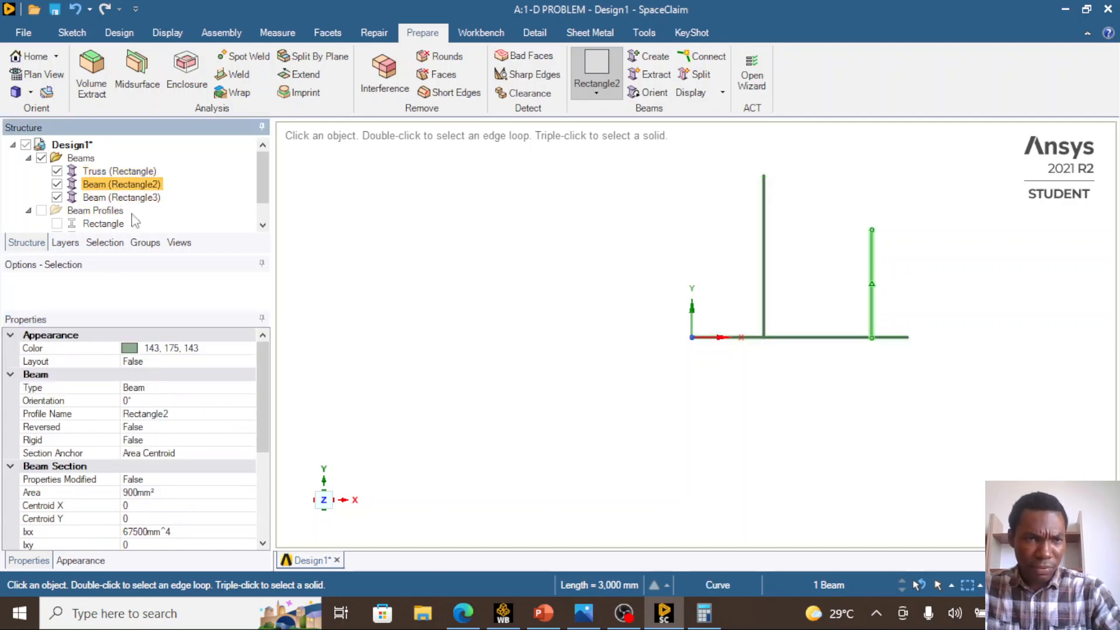
pyautogui.click(219, 388)
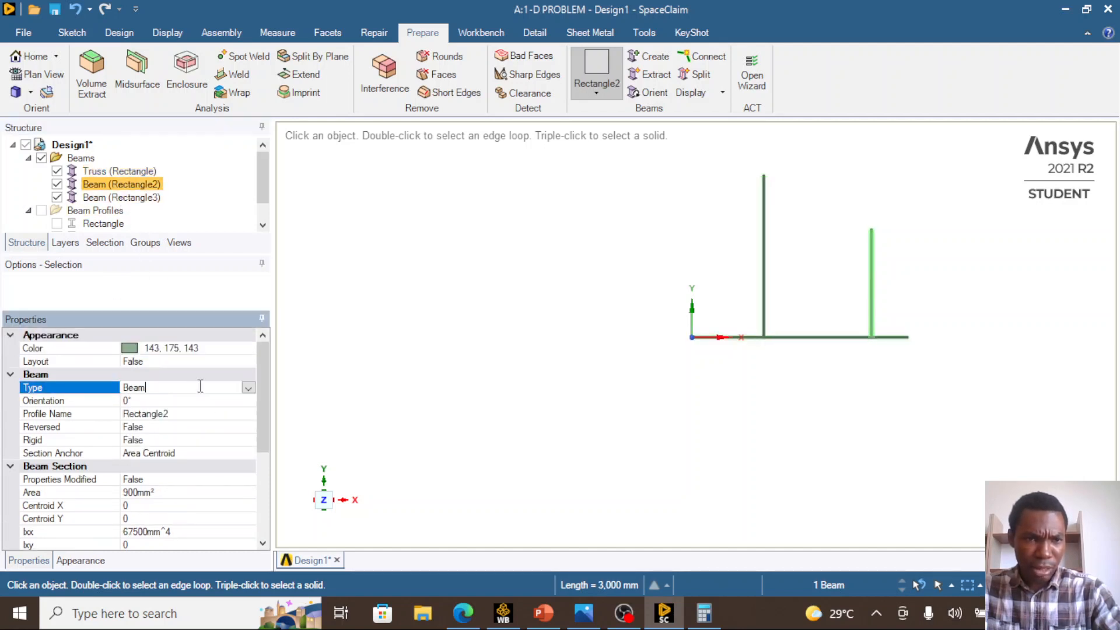
pyautogui.click(248, 389)
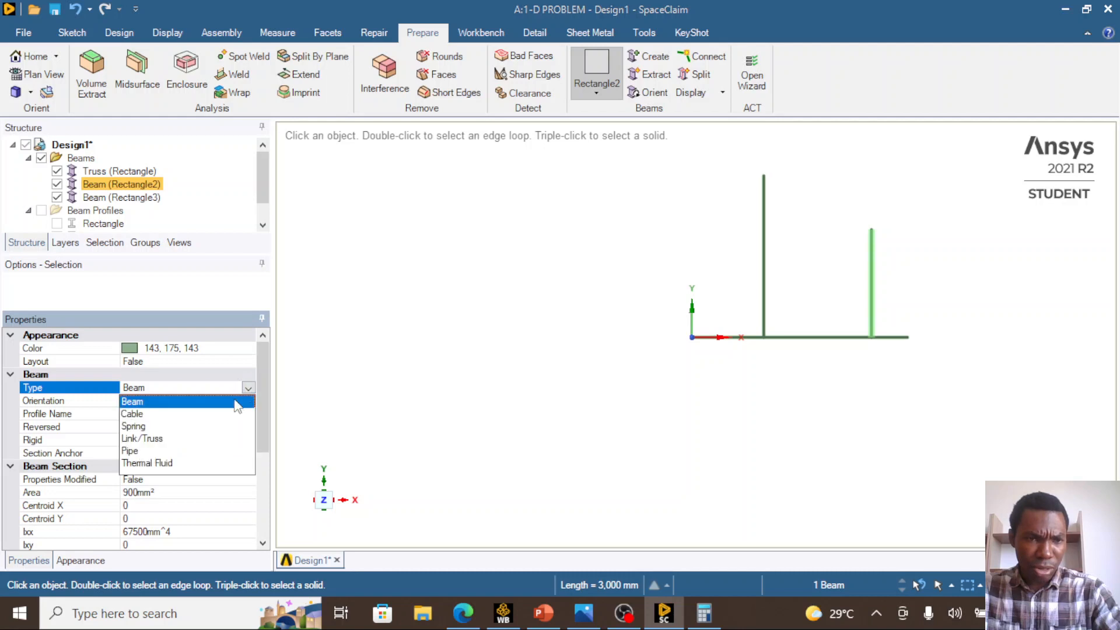
pyautogui.click(208, 444)
# Set the type of the Rectangle3 beam to Link/Truss
pyautogui.click(133, 198)
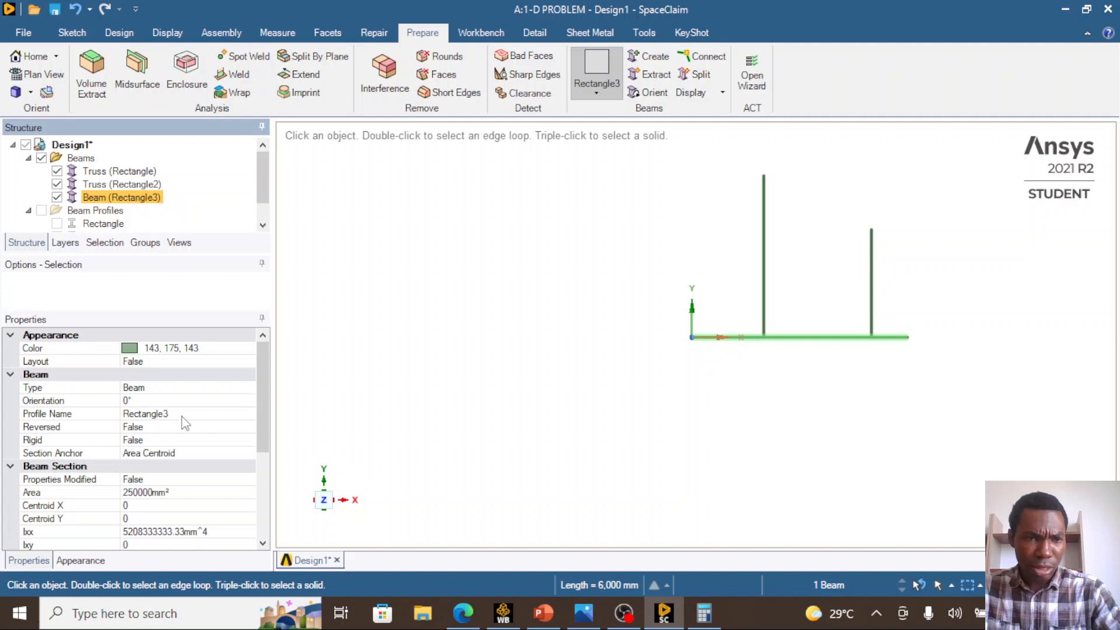
pyautogui.click(164, 389)
pyautogui.click(249, 388)
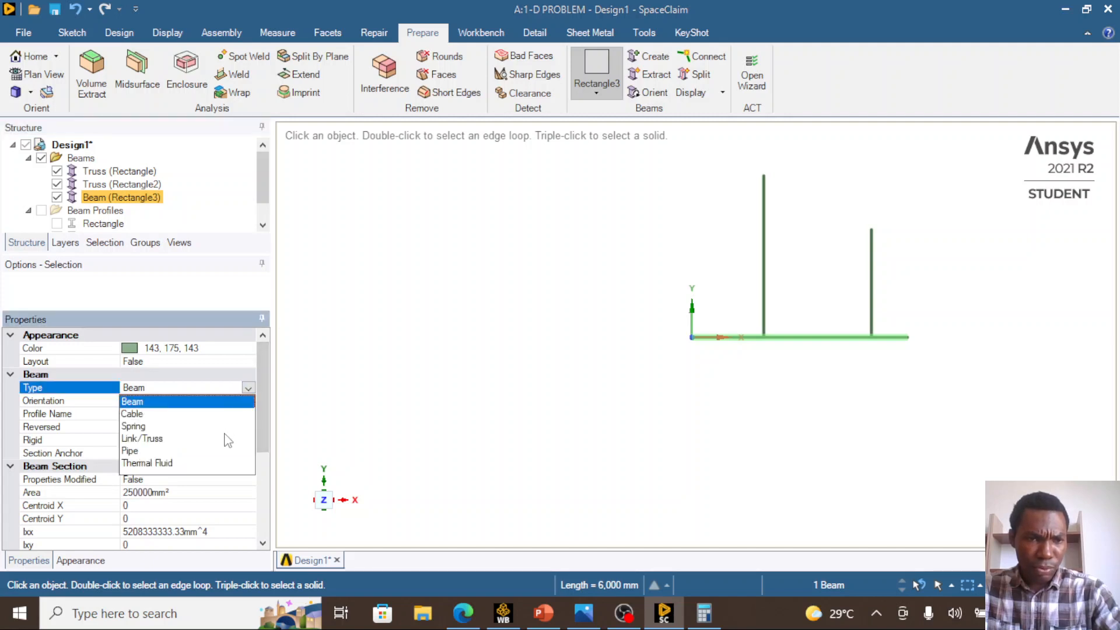
pyautogui.click(224, 442)
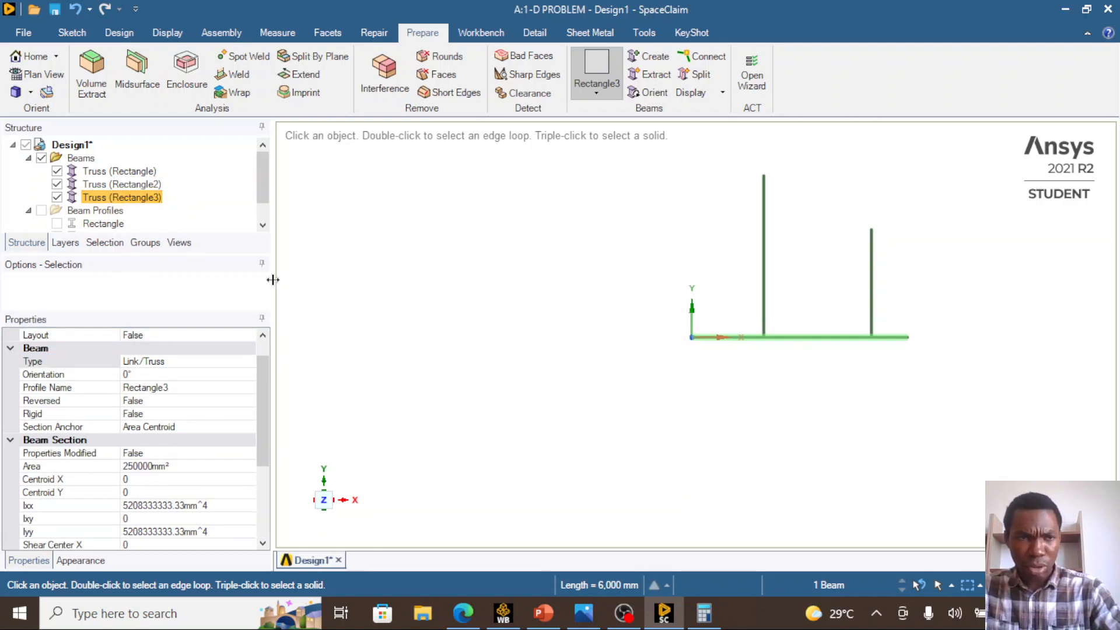
# Set the Share Topology property of the whole Design1 component to Share
pyautogui.click(83, 147)
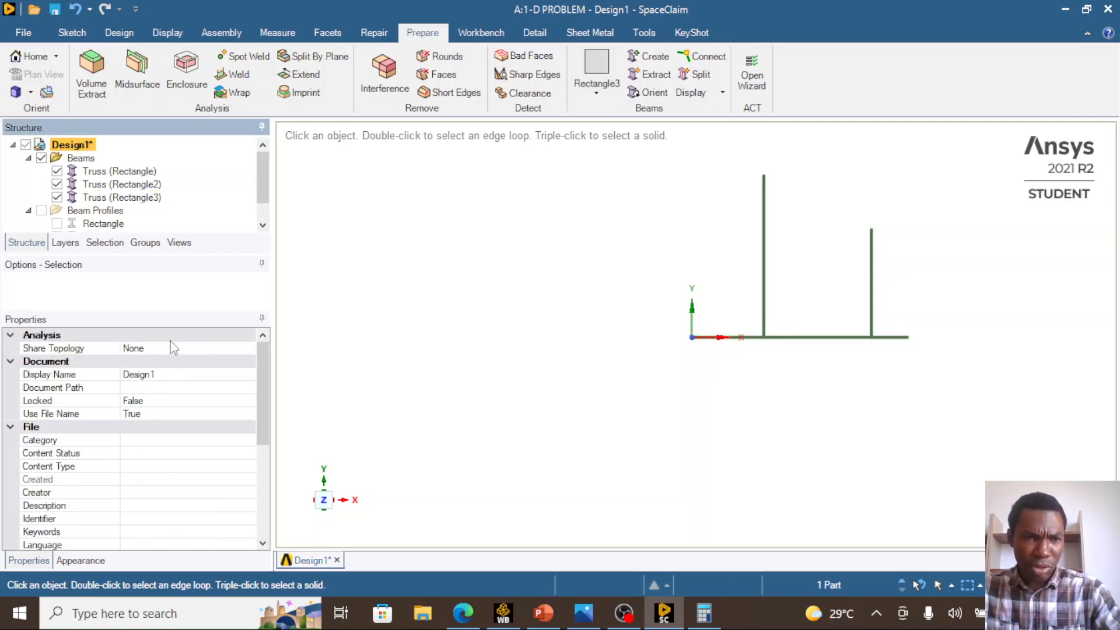
pyautogui.click(249, 350)
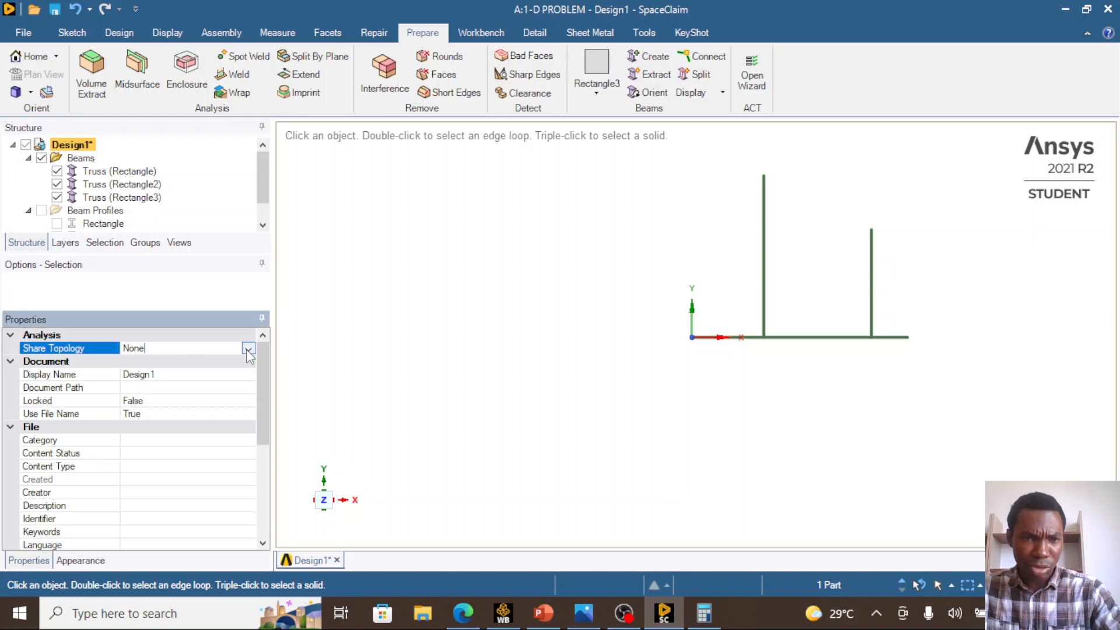
pyautogui.click(248, 349)
pyautogui.click(137, 387)
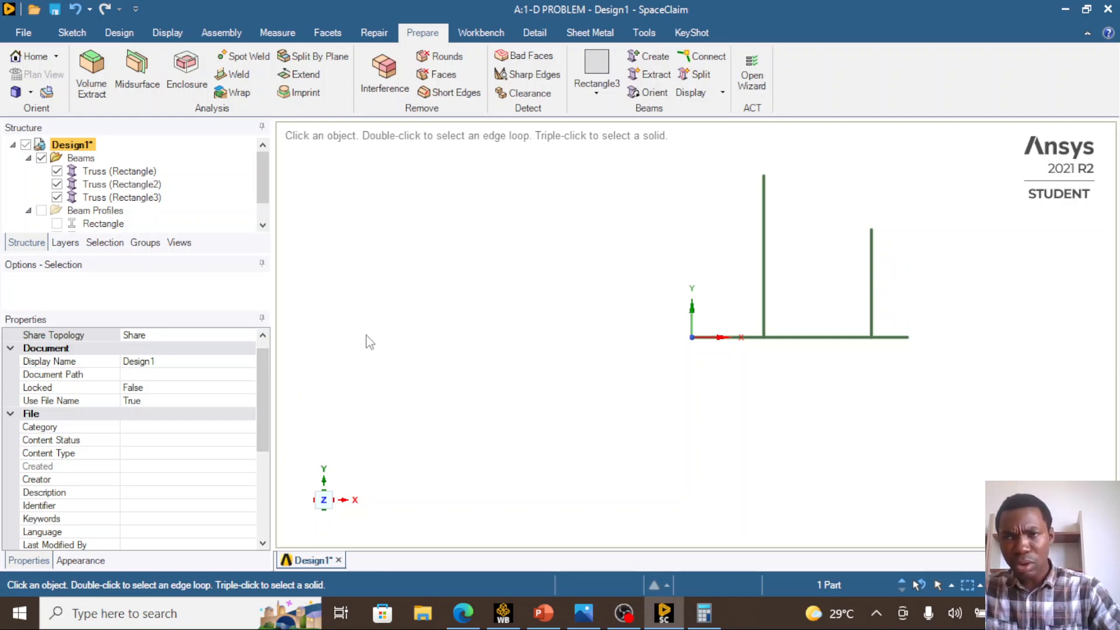
pyautogui.click(430, 328)
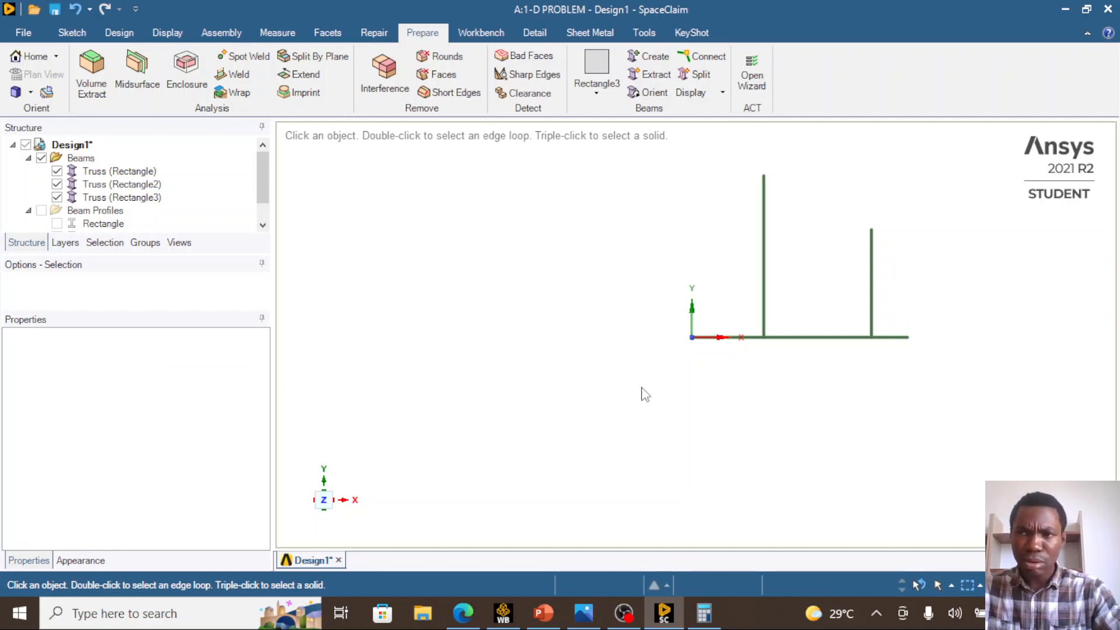
# Close SpaceClaim, return to Workbench and open the Model cell of the 1-D PROBLEM system in Mechanical
pyautogui.click(1109, 9)
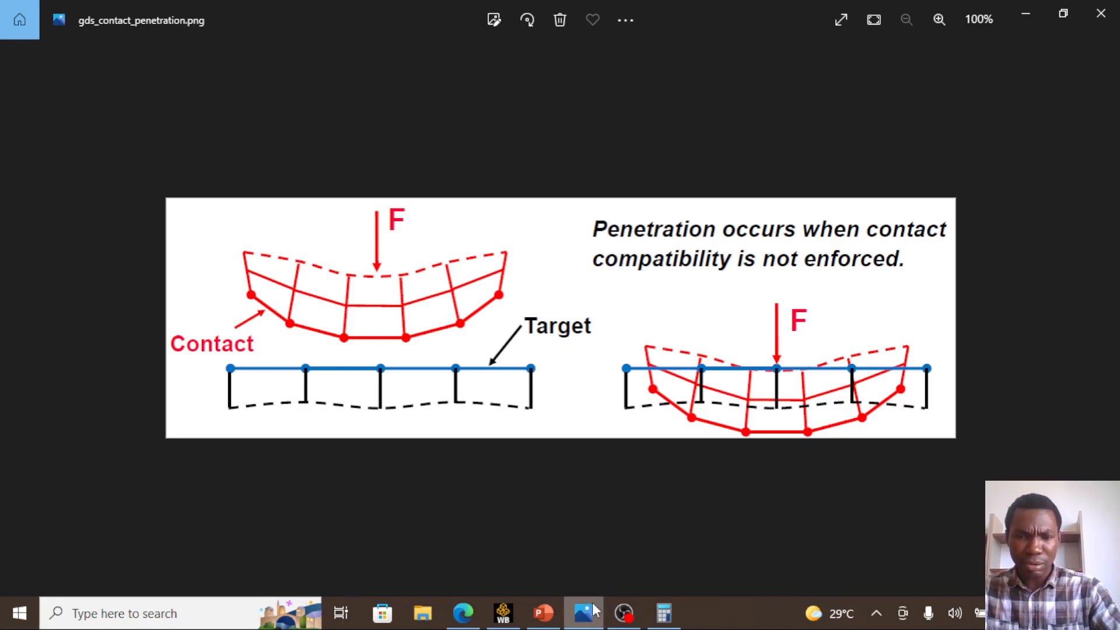
pyautogui.click(518, 621)
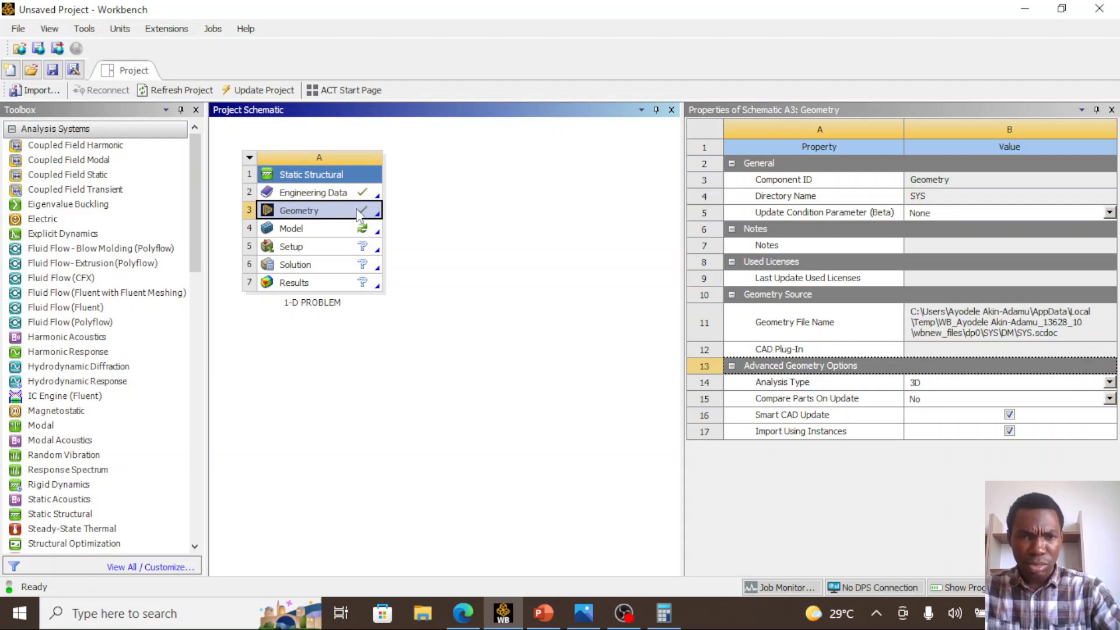
pyautogui.click(331, 233)
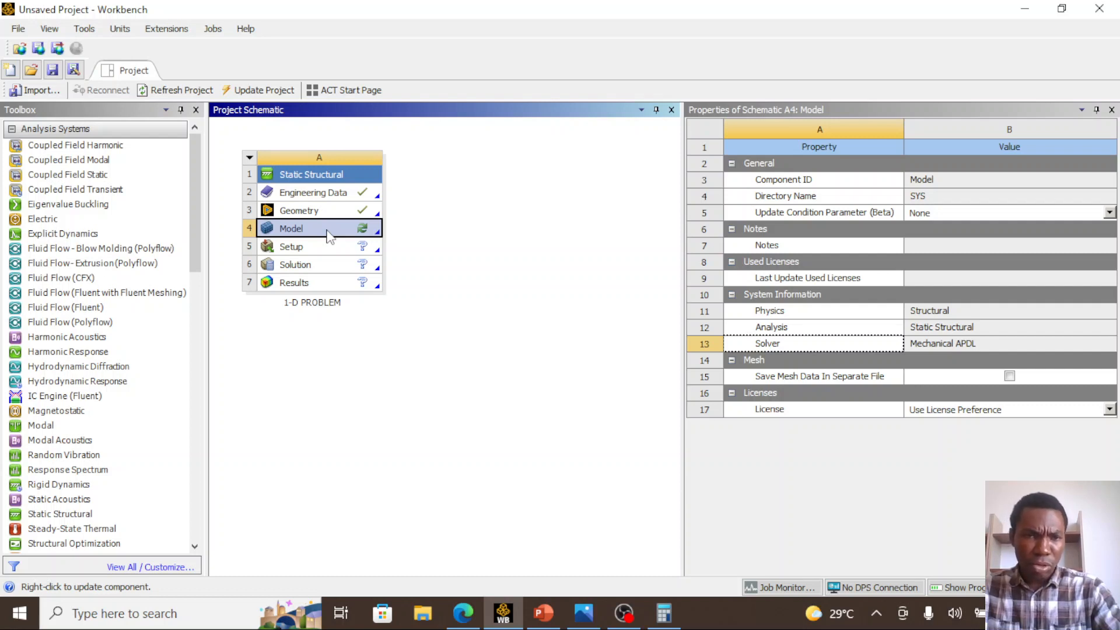
pyautogui.doubleClick(328, 232)
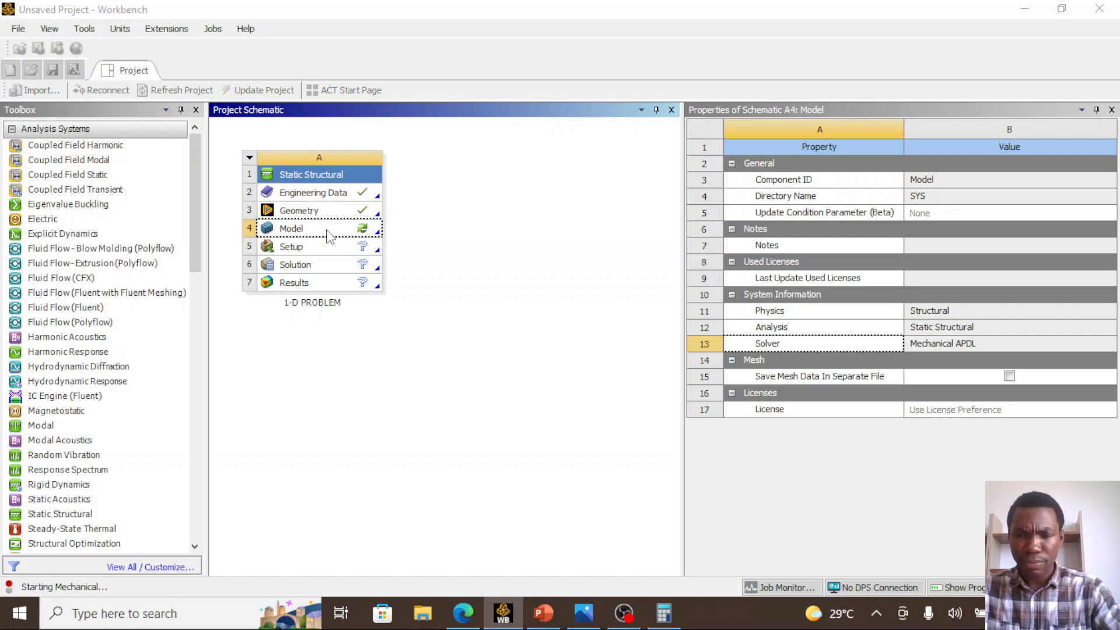
pyautogui.click(877, 612)
pyautogui.click(910, 580)
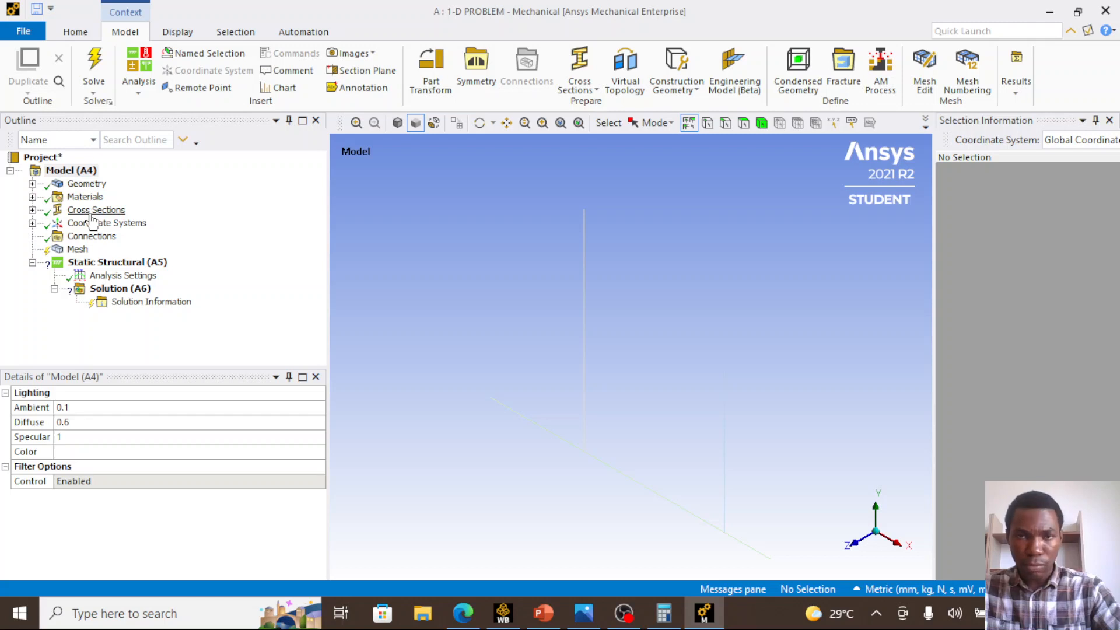
# Expand the geometry down to the SYS part's bodies and identify which line each of the three trusses represents
pyautogui.click(33, 184)
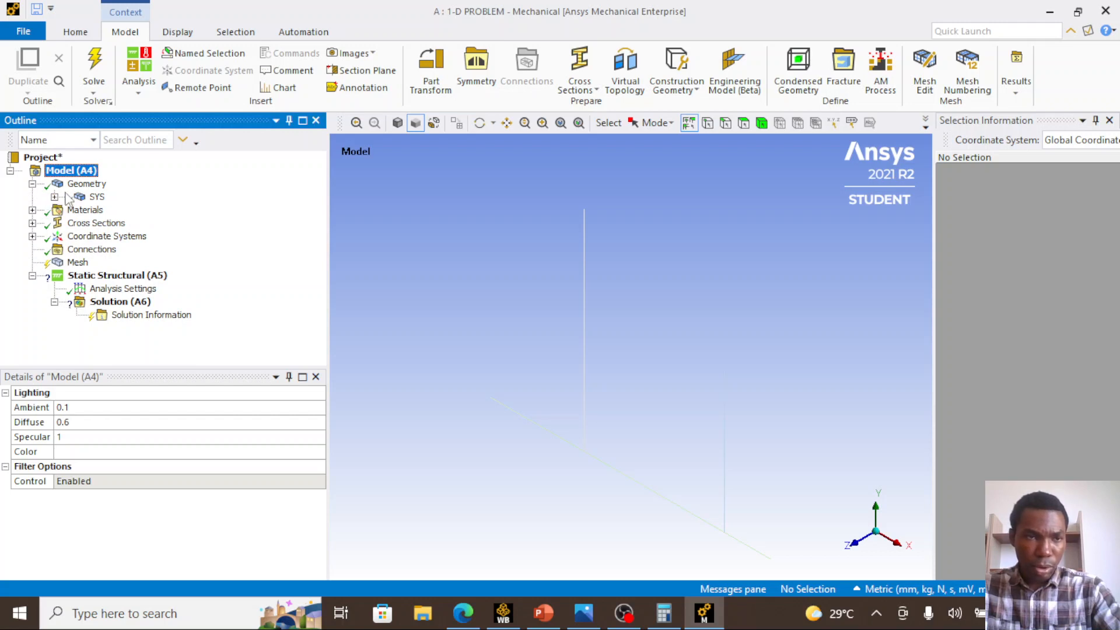
pyautogui.click(55, 197)
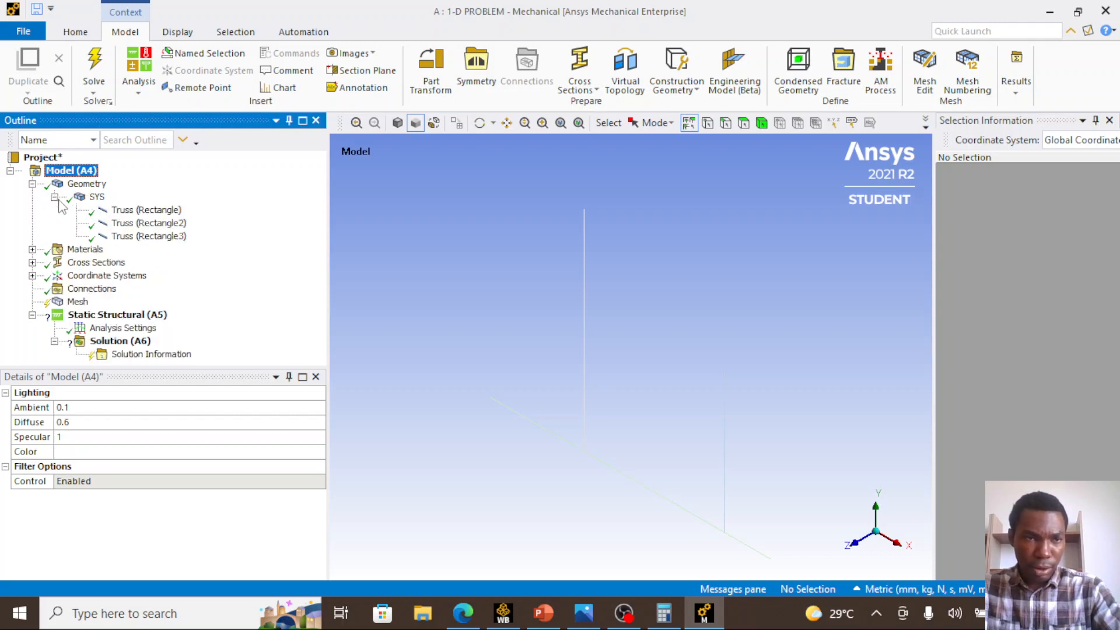
pyautogui.click(121, 211)
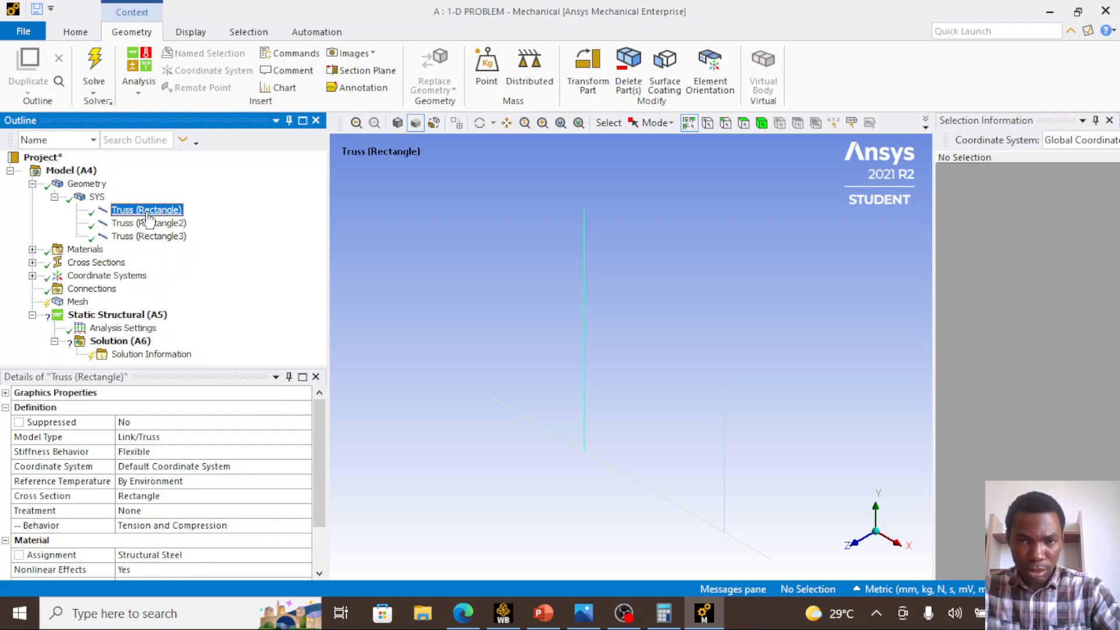
pyautogui.click(147, 223)
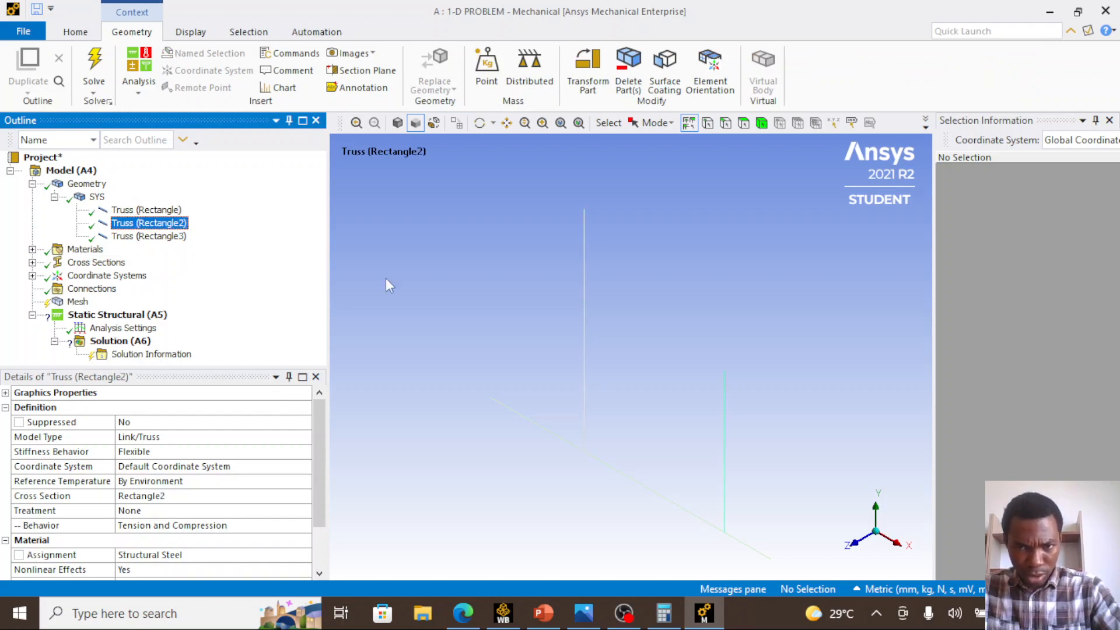
pyautogui.click(171, 239)
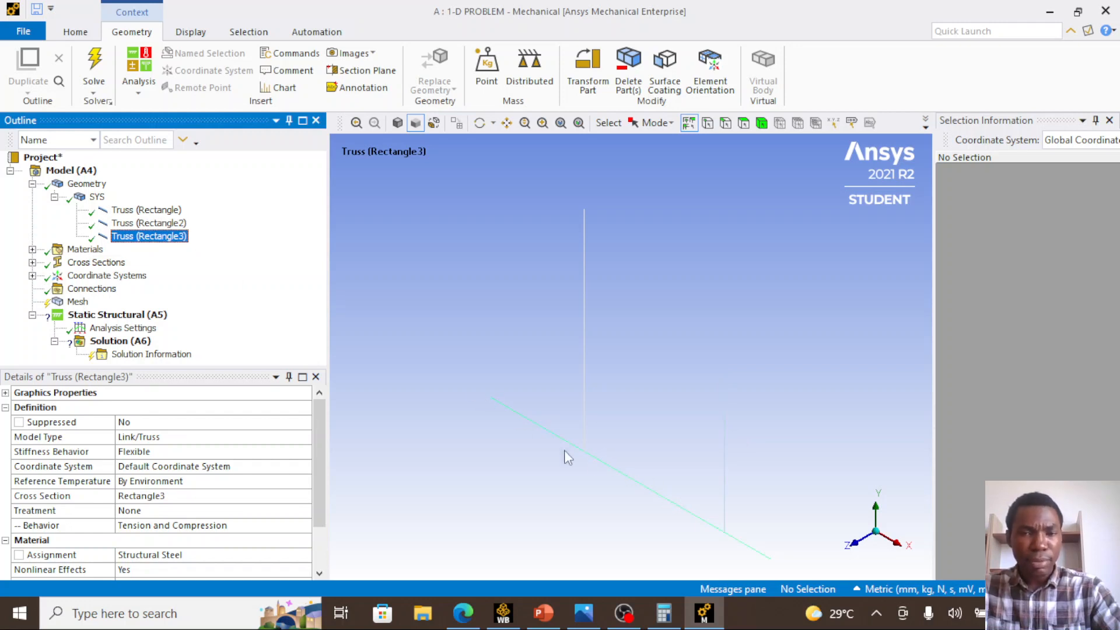
# Examine the separate edge segments of the horizontal Truss (Rectangle3) bar between its rod connections
pyautogui.scroll(-2, 717, 335)
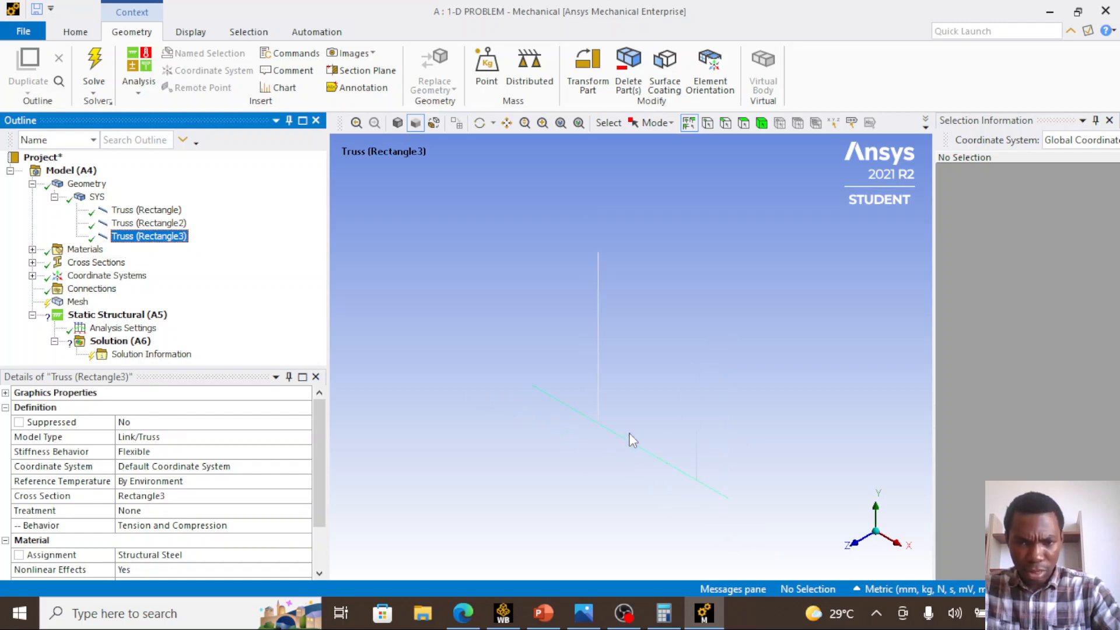
pyautogui.scroll(1, 630, 439)
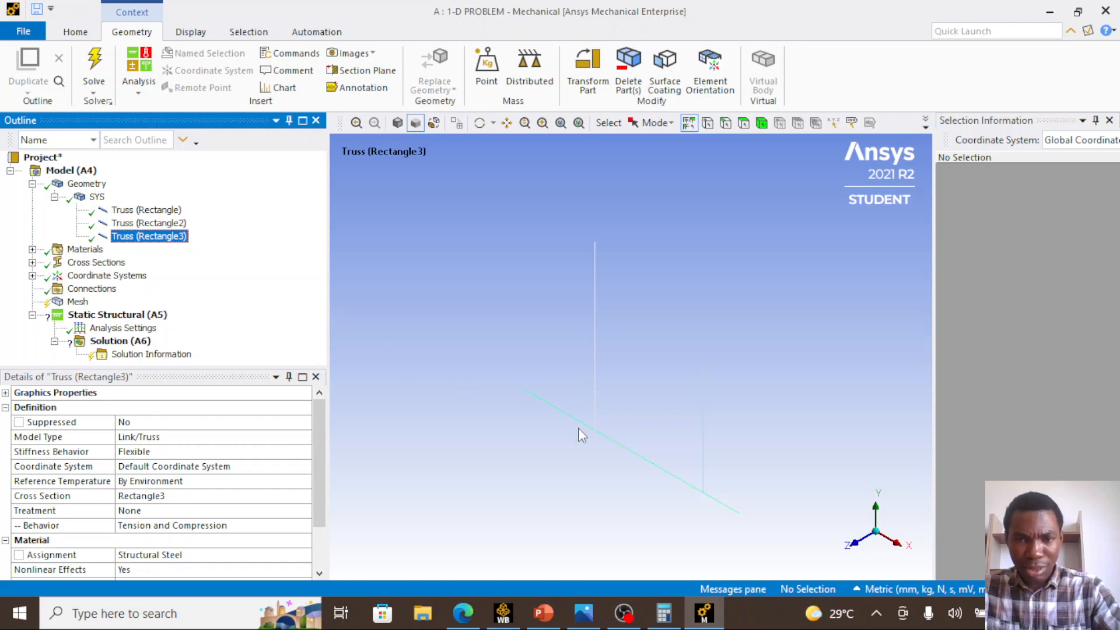
pyautogui.click(591, 430)
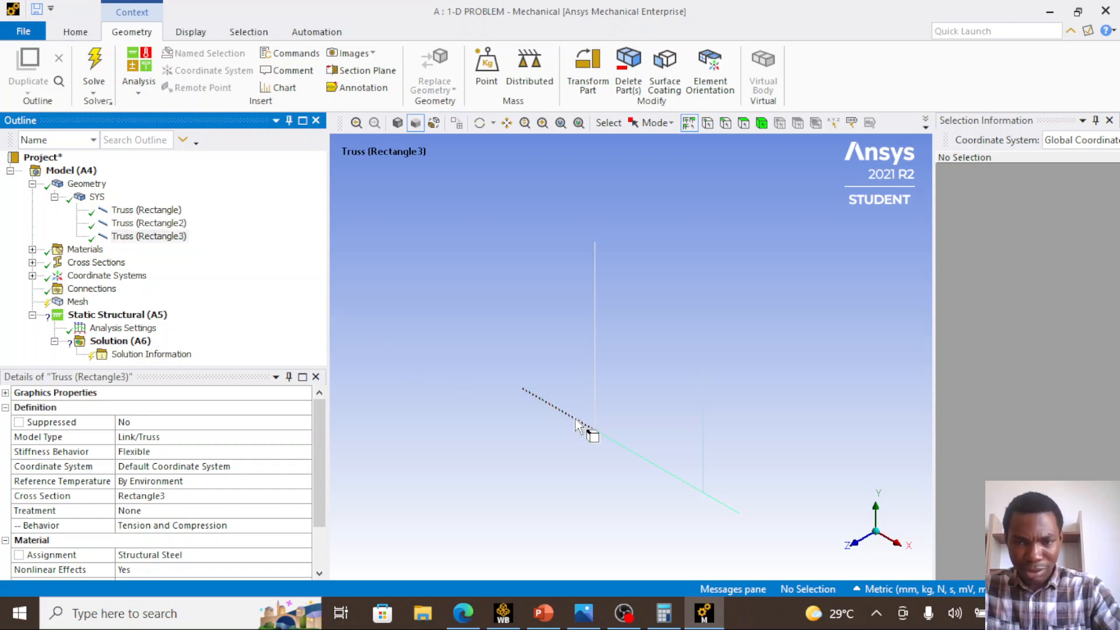
pyautogui.click(621, 445)
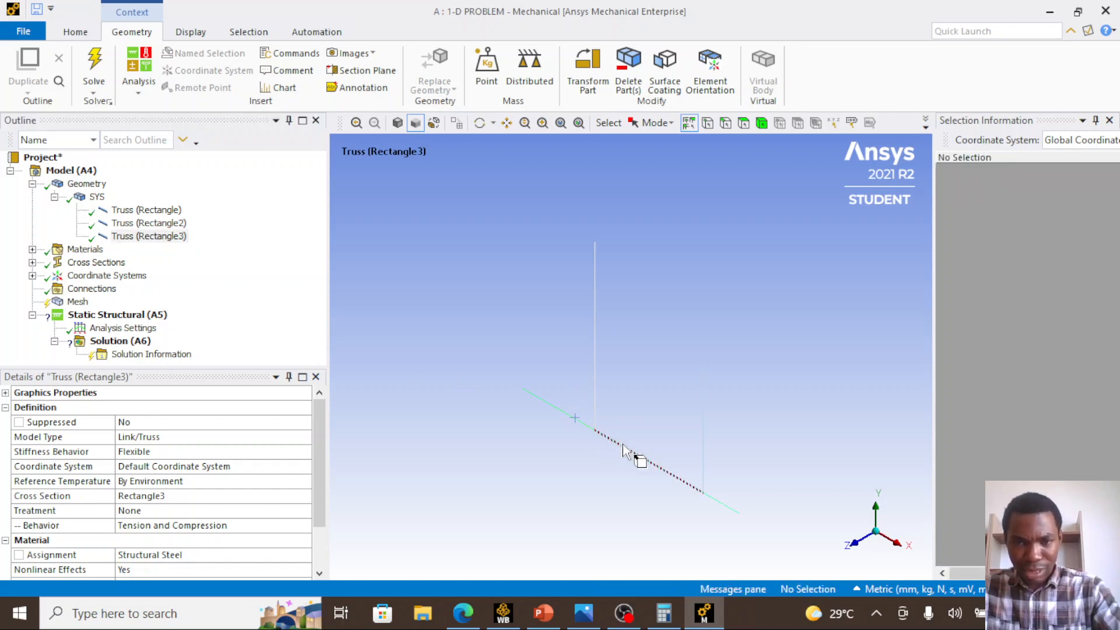
pyautogui.click(719, 501)
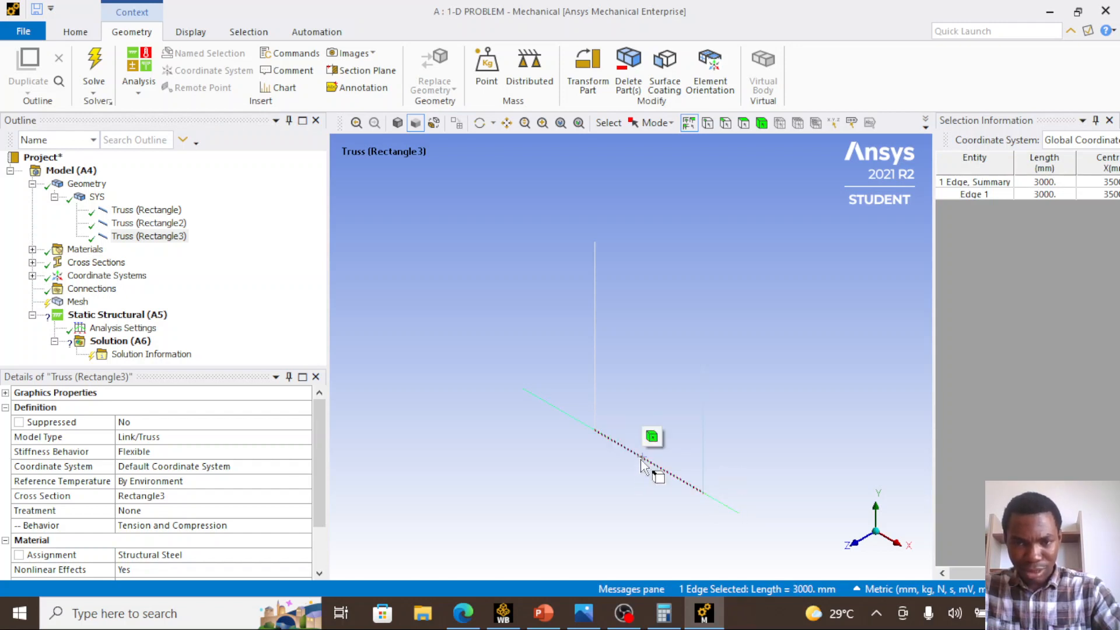
pyautogui.click(643, 458)
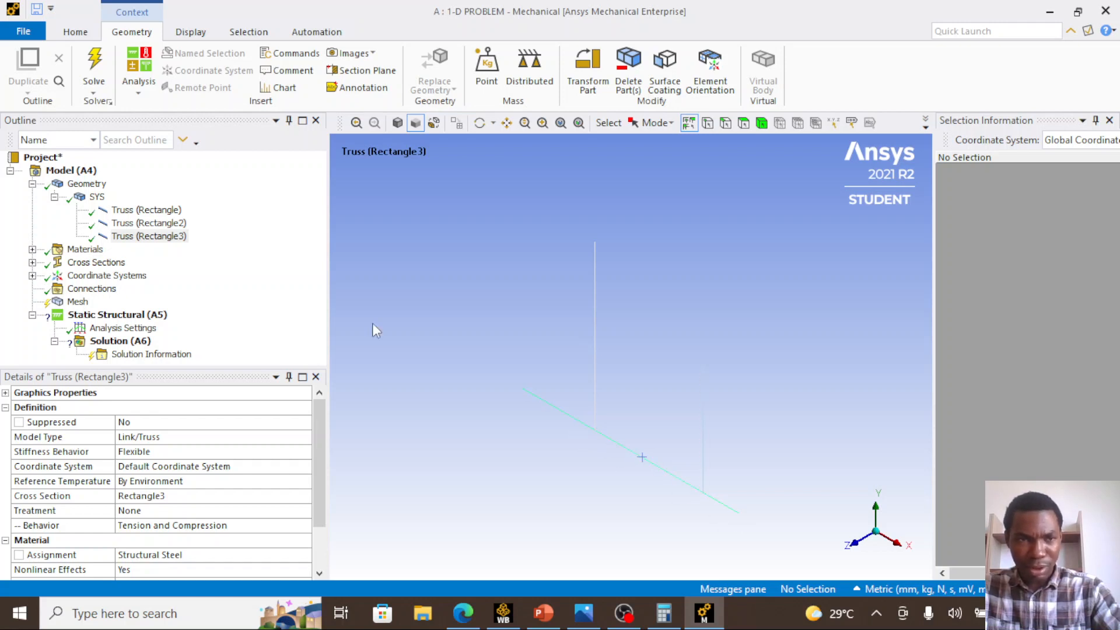
pyautogui.click(171, 241)
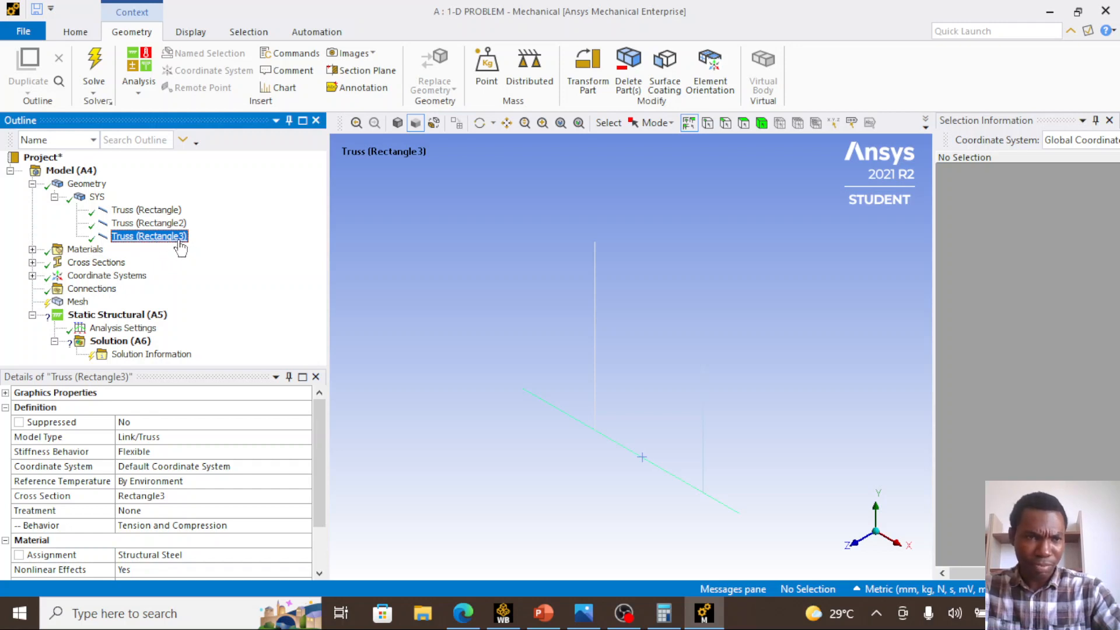
# Try to choose a different material for the assignment of the Truss (Rectangle) body
pyautogui.click(170, 211)
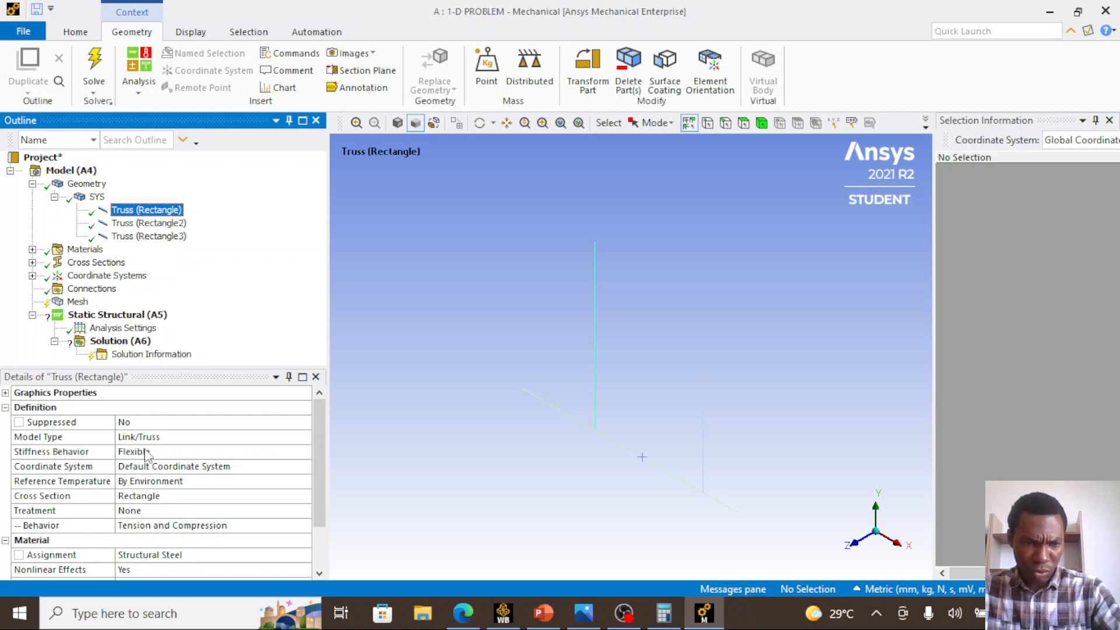
pyautogui.click(196, 556)
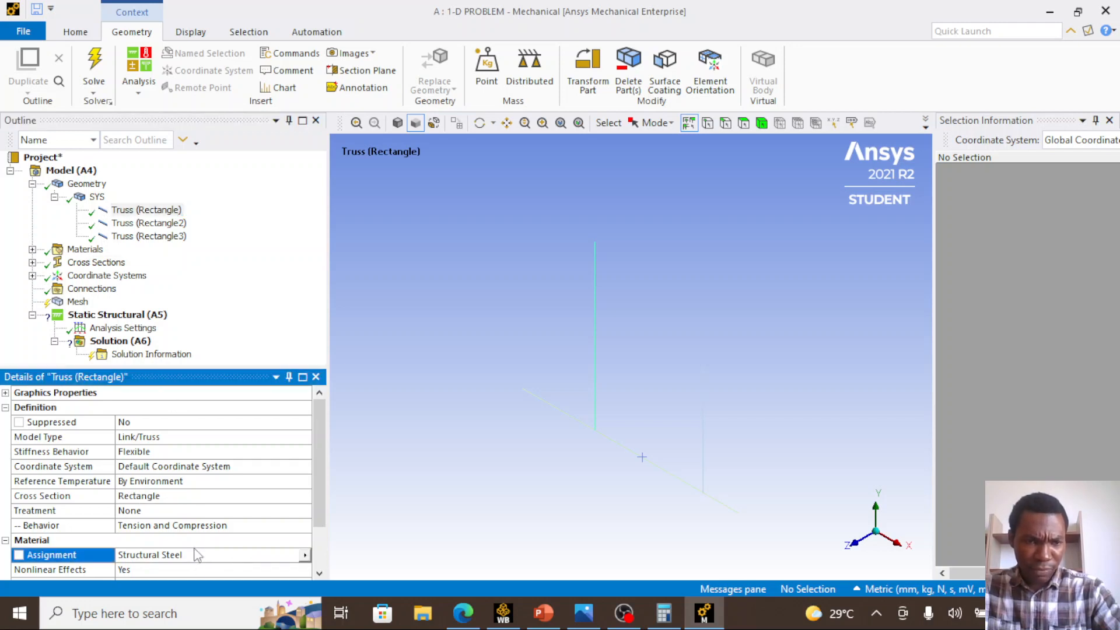
pyautogui.click(305, 558)
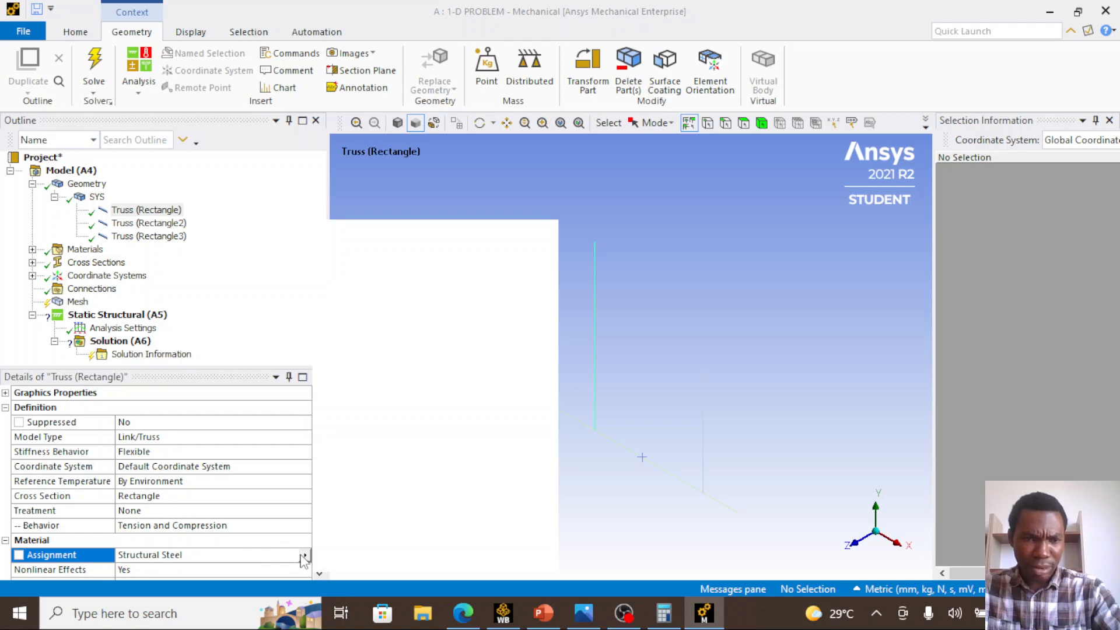
pyautogui.click(303, 559)
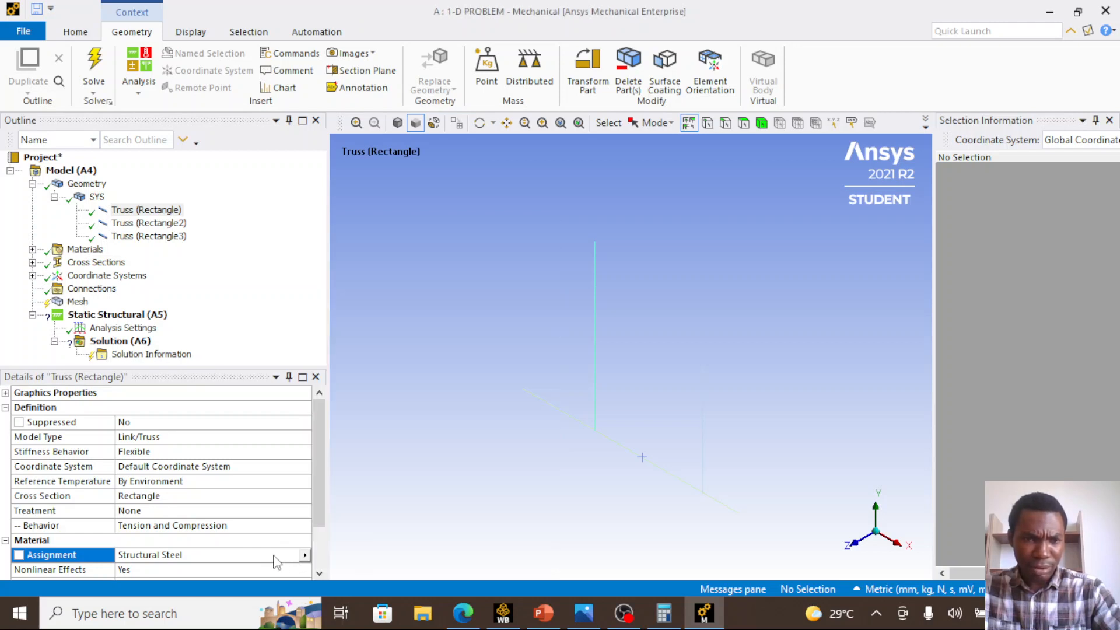
pyautogui.click(305, 557)
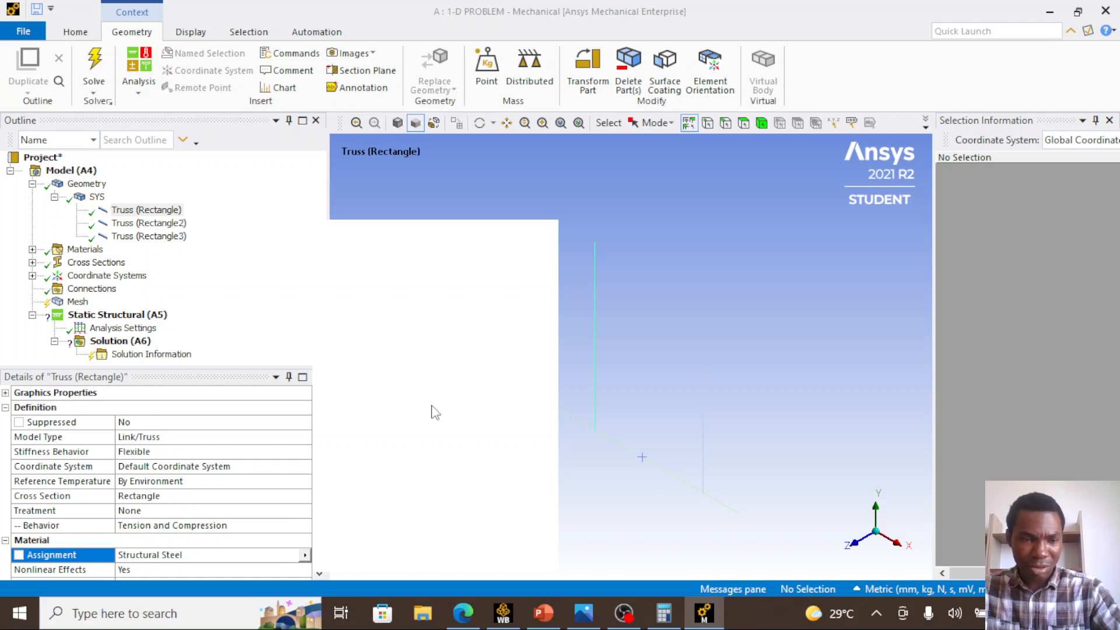
pyautogui.scroll(-1, 213, 455)
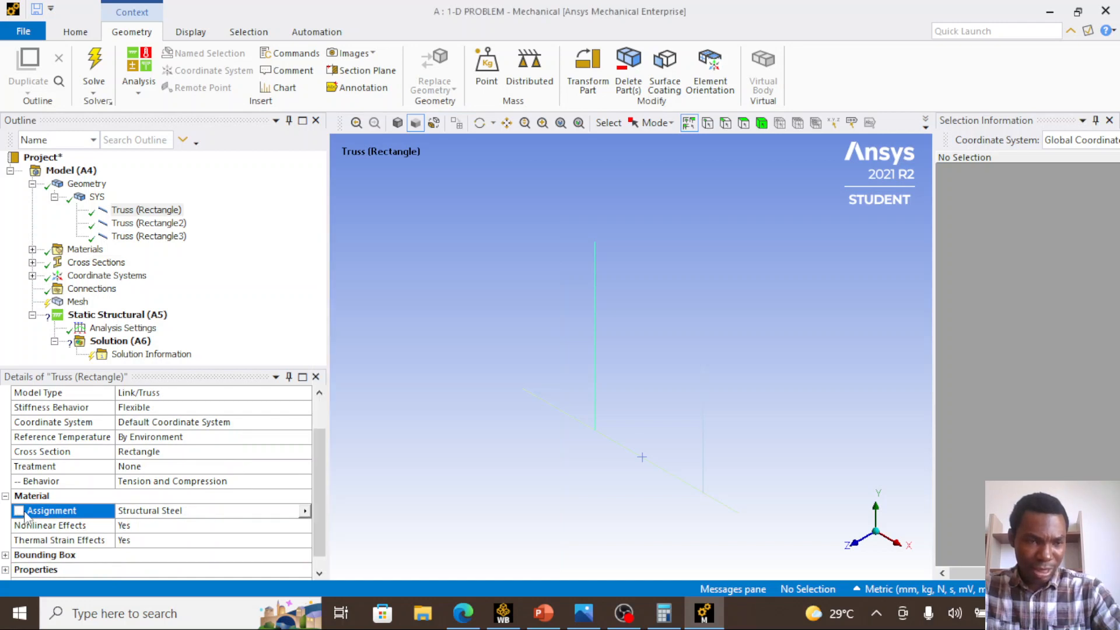
pyautogui.scroll(1, 21, 519)
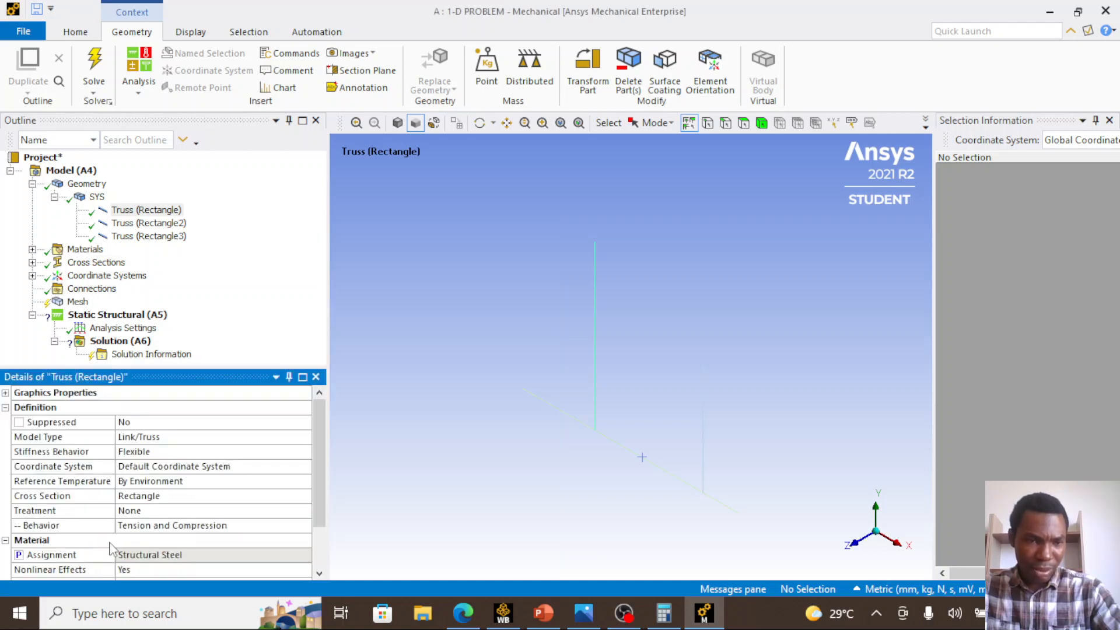
pyautogui.click(151, 554)
pyautogui.click(209, 558)
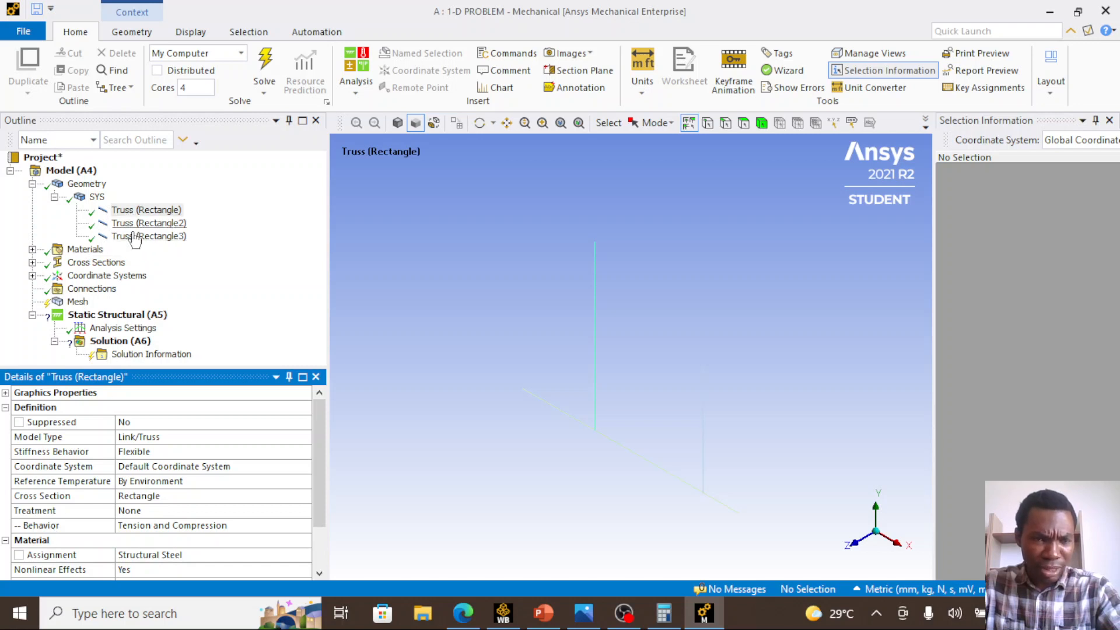
pyautogui.click(143, 556)
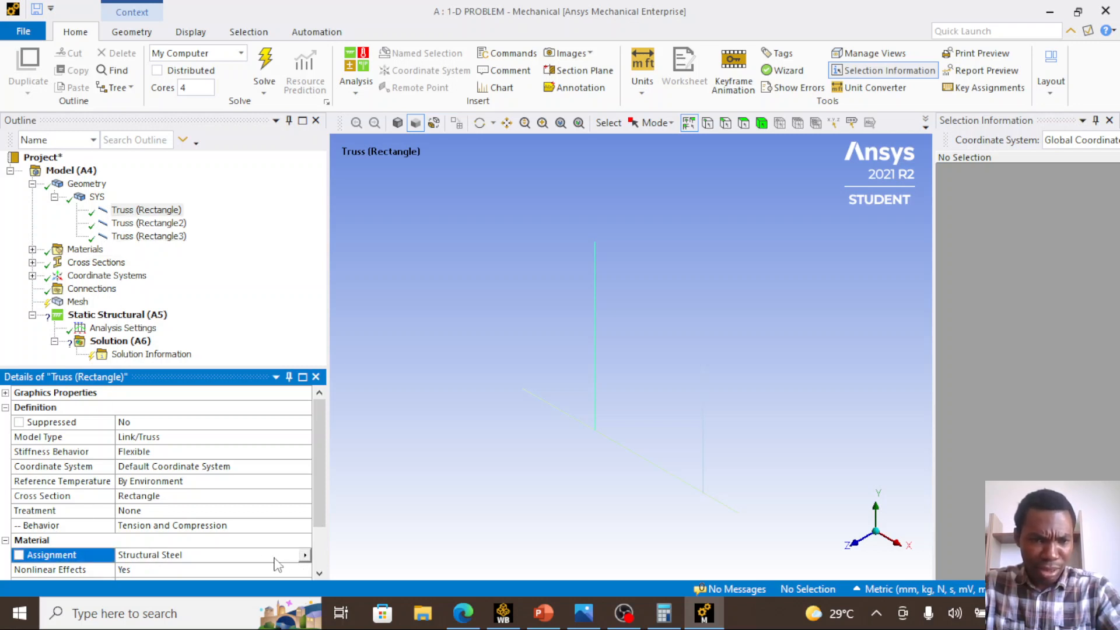
pyautogui.click(86, 541)
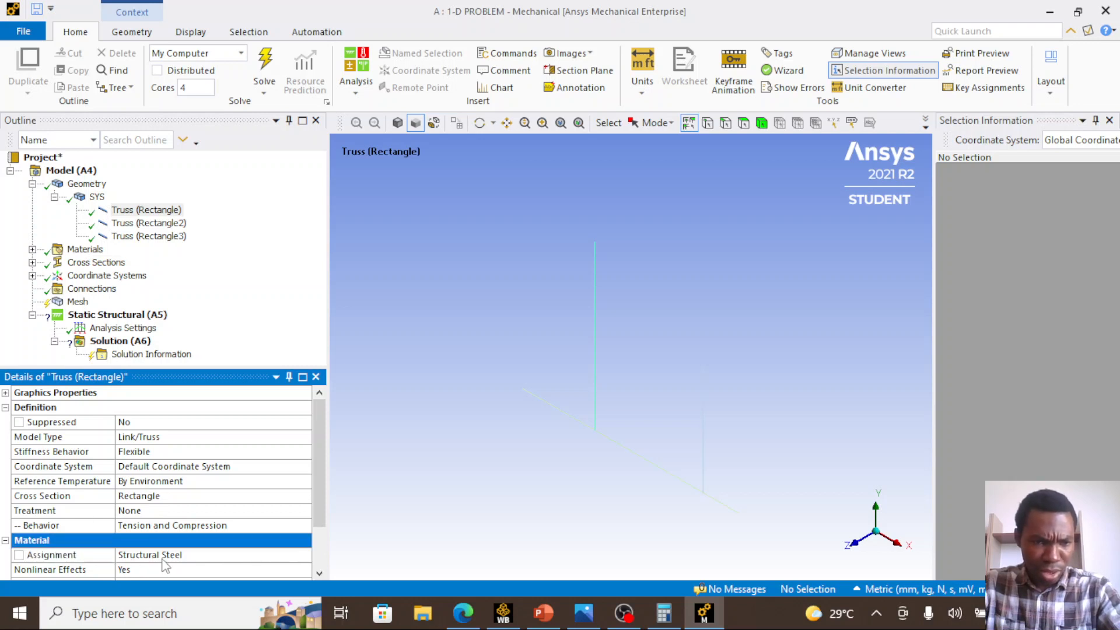
pyautogui.click(198, 557)
pyautogui.click(304, 555)
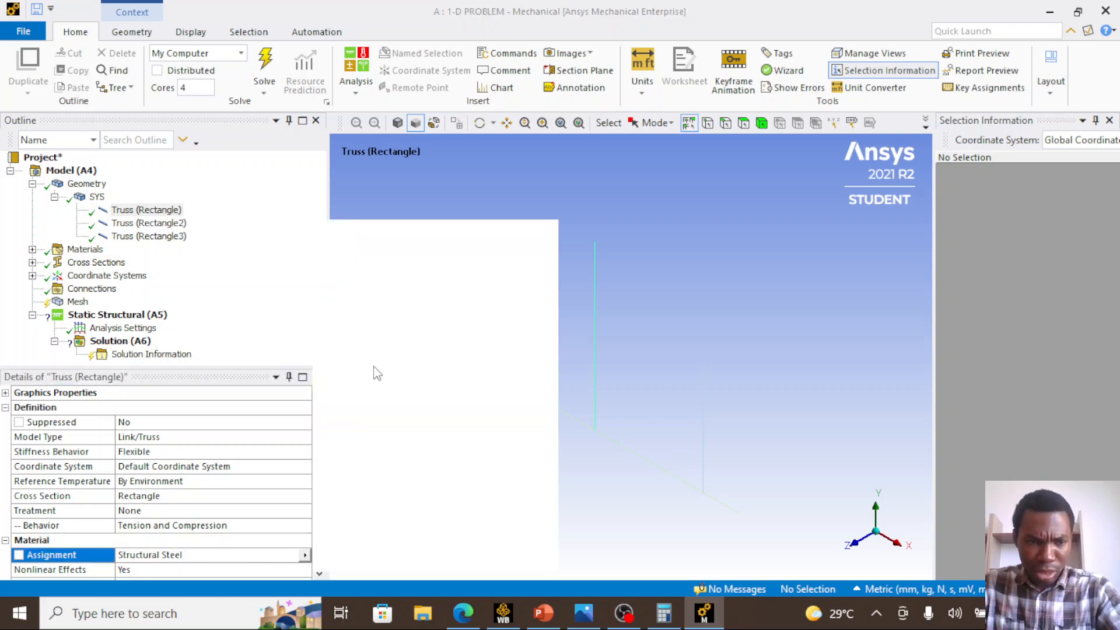
# Parameterize the material assignment of the Truss (Rectangle), Truss (Rectangle2) and Truss (Rectangle3) bodies
pyautogui.click(22, 560)
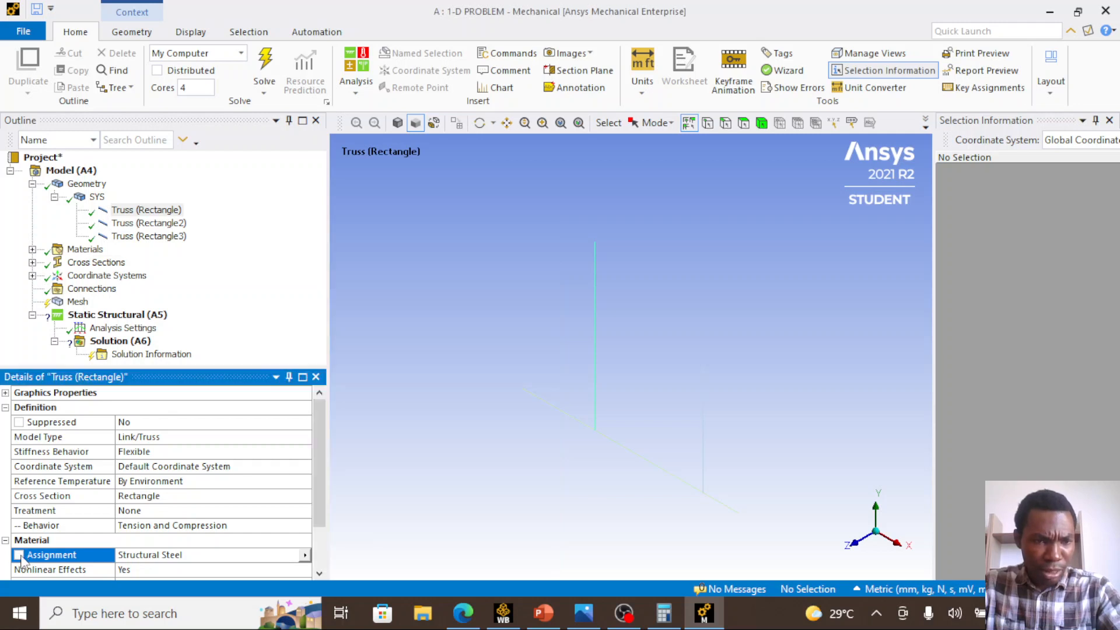
pyautogui.click(18, 555)
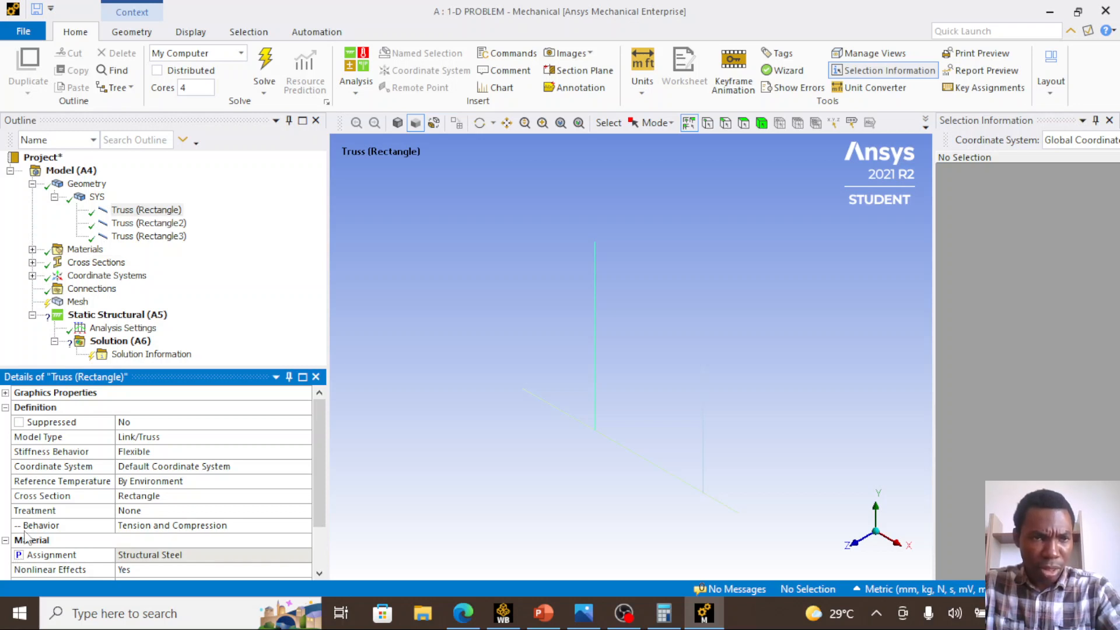
pyautogui.click(154, 225)
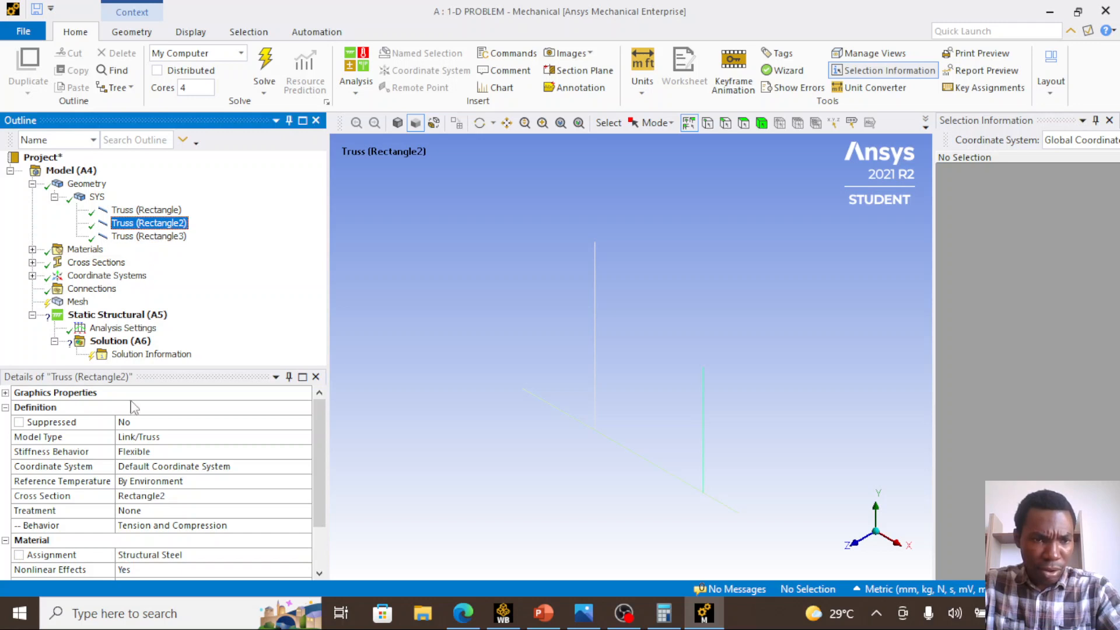
pyautogui.click(28, 557)
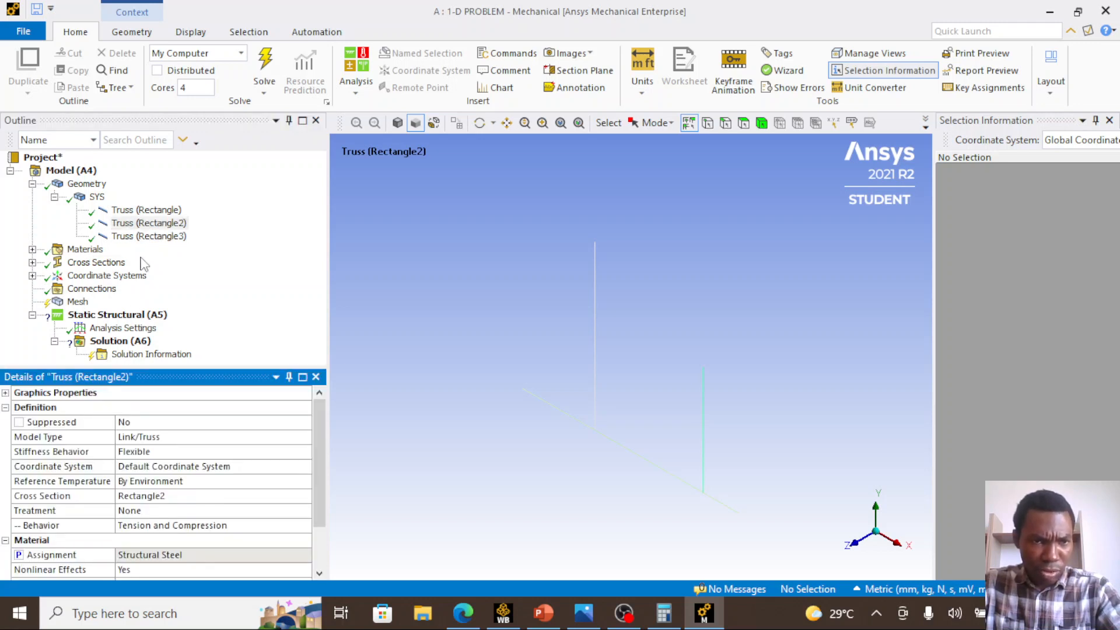
pyautogui.click(149, 237)
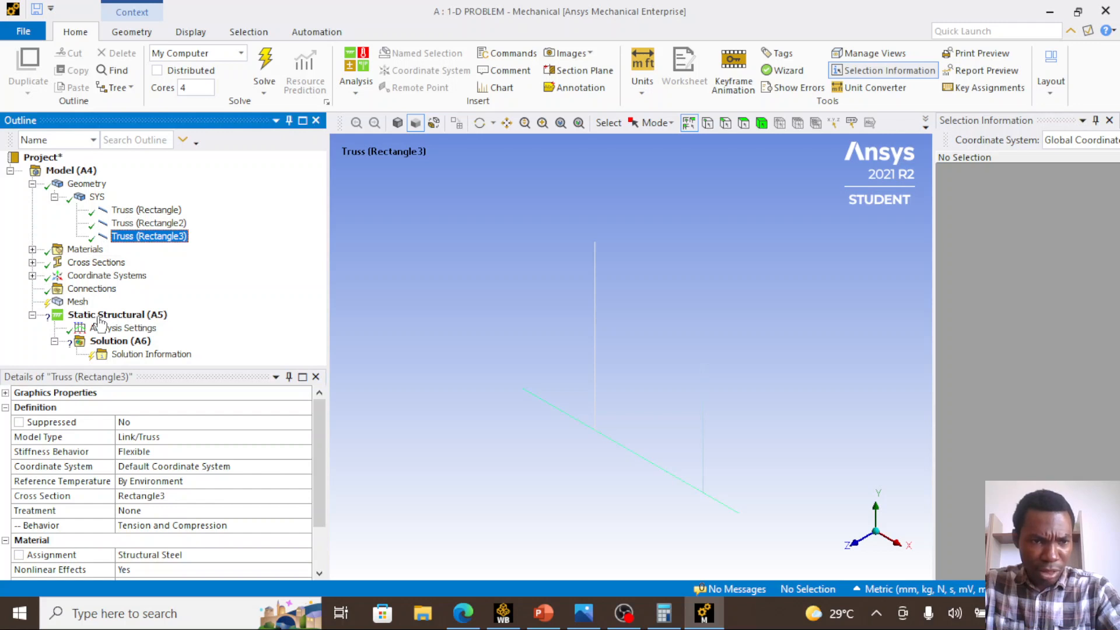
pyautogui.click(27, 560)
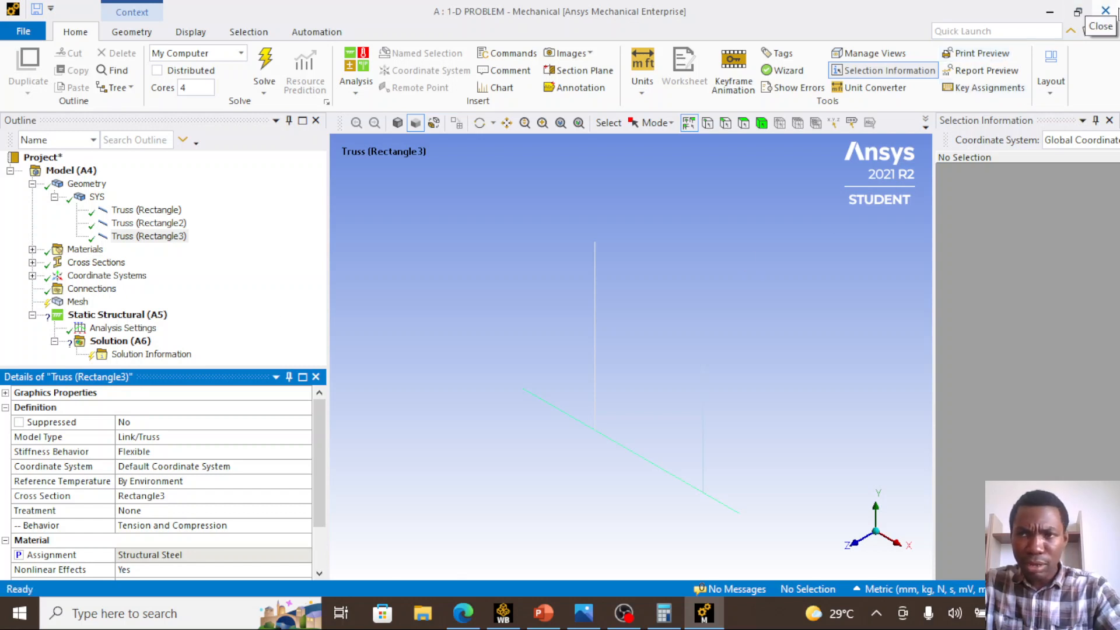
# Close Mechanical, return to Workbench and open the Parameters cell of the 1-D PROBLEM system
pyautogui.click(1113, 11)
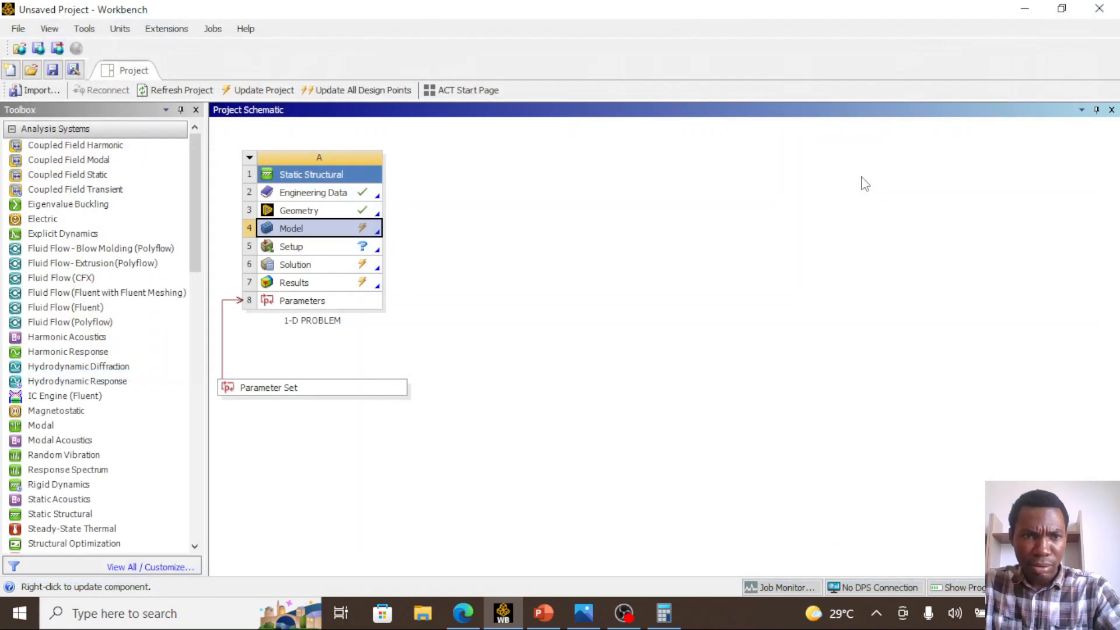
pyautogui.click(292, 303)
pyautogui.doubleClick(291, 304)
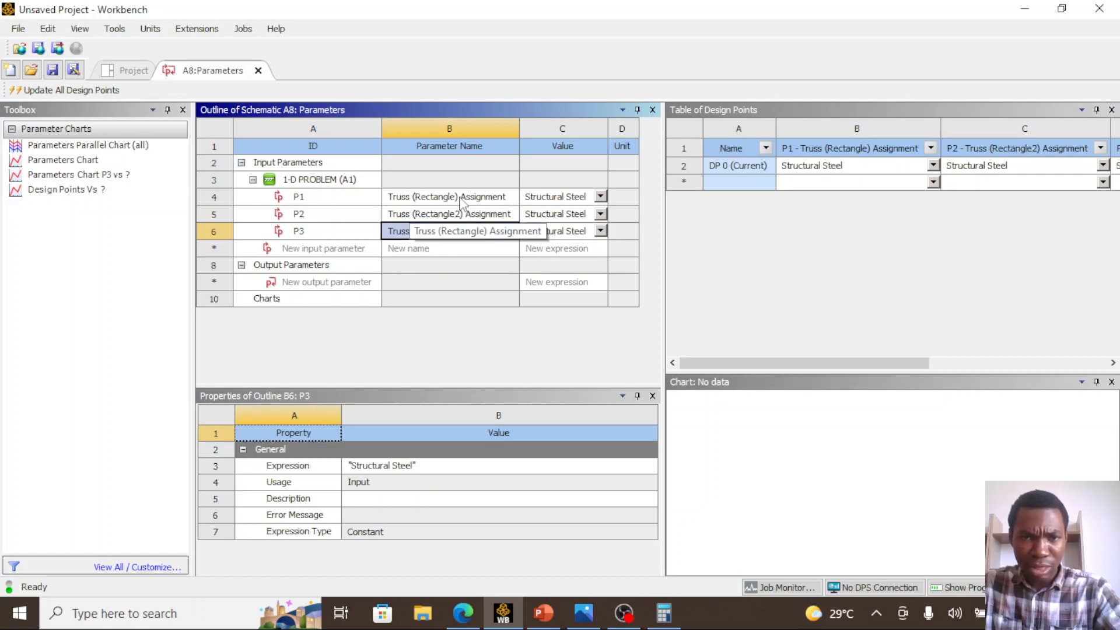
# Set the value of input parameter P1, the Truss (Rectangle) Assignment, to Steel
pyautogui.click(600, 197)
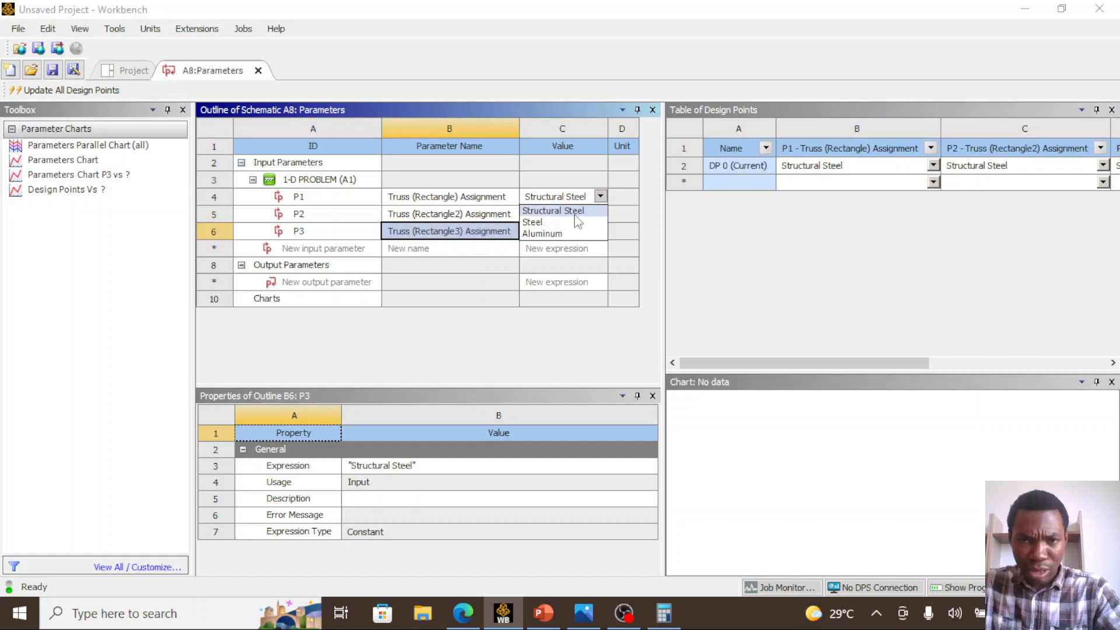
pyautogui.click(569, 223)
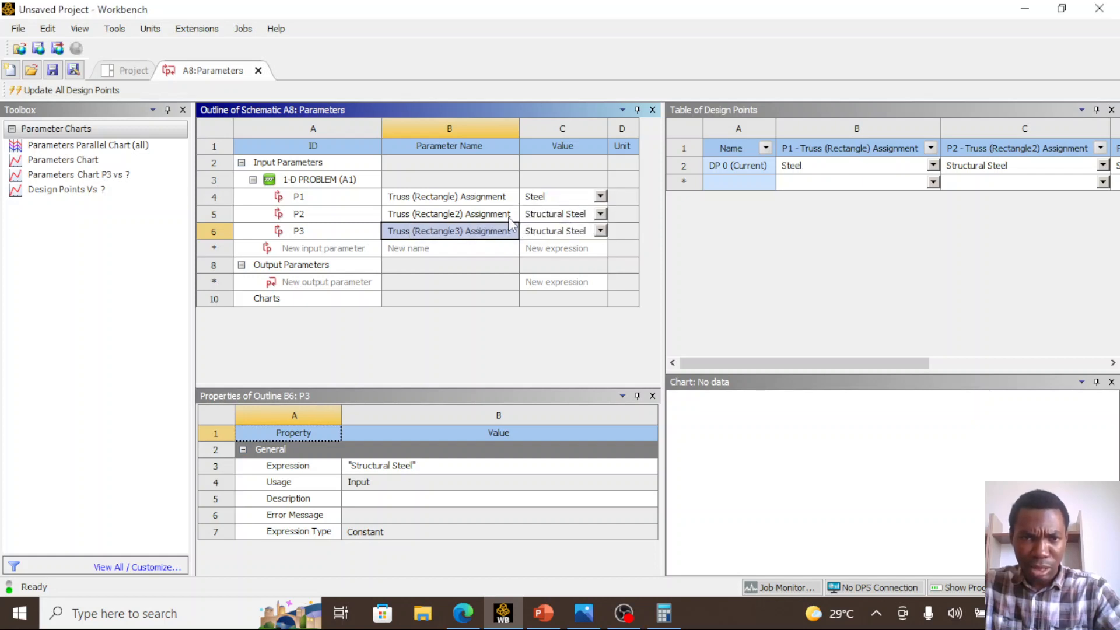
# Set the Truss (Rectangle2) Assignment parameter P2 to Aluminum and the Truss (Rectangle3) Assignment parameter P3 to Steel
pyautogui.click(500, 216)
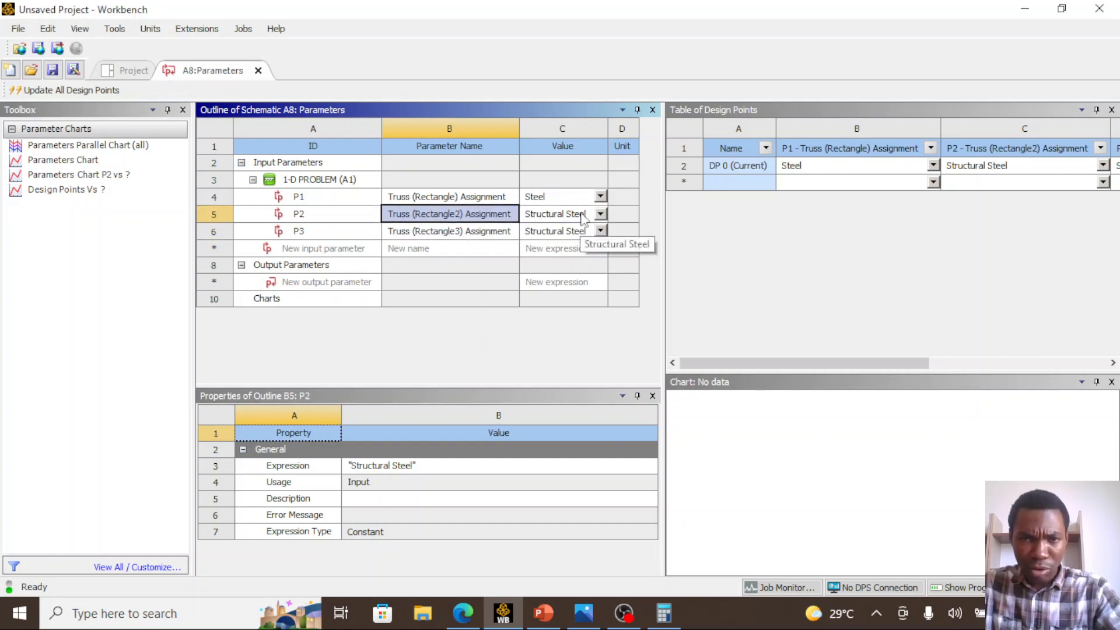
pyautogui.click(600, 214)
pyautogui.click(572, 251)
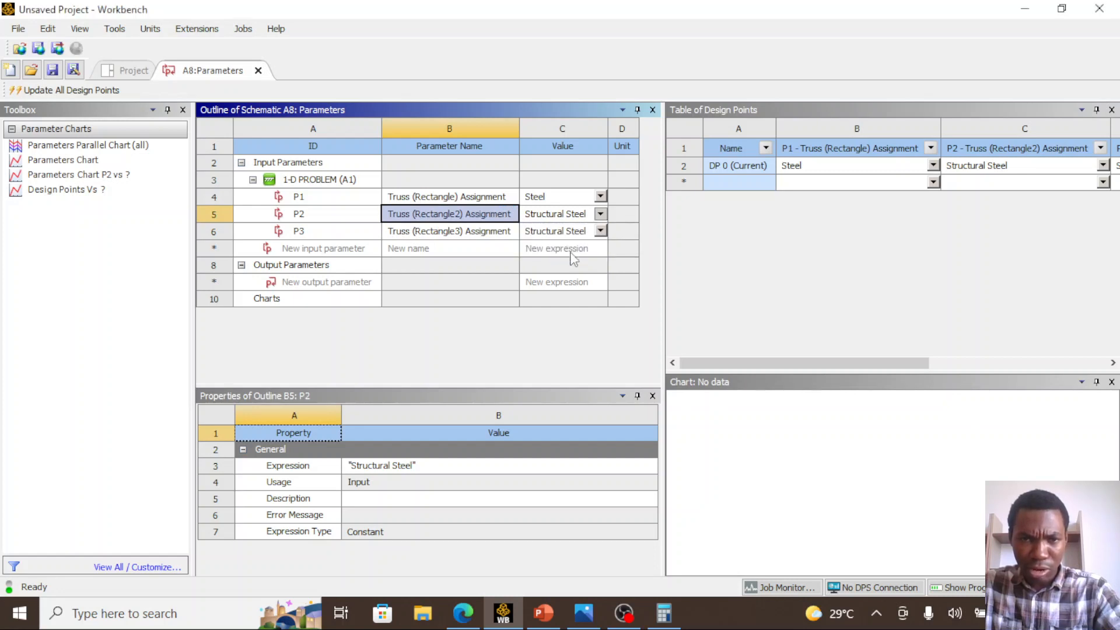
pyautogui.click(446, 234)
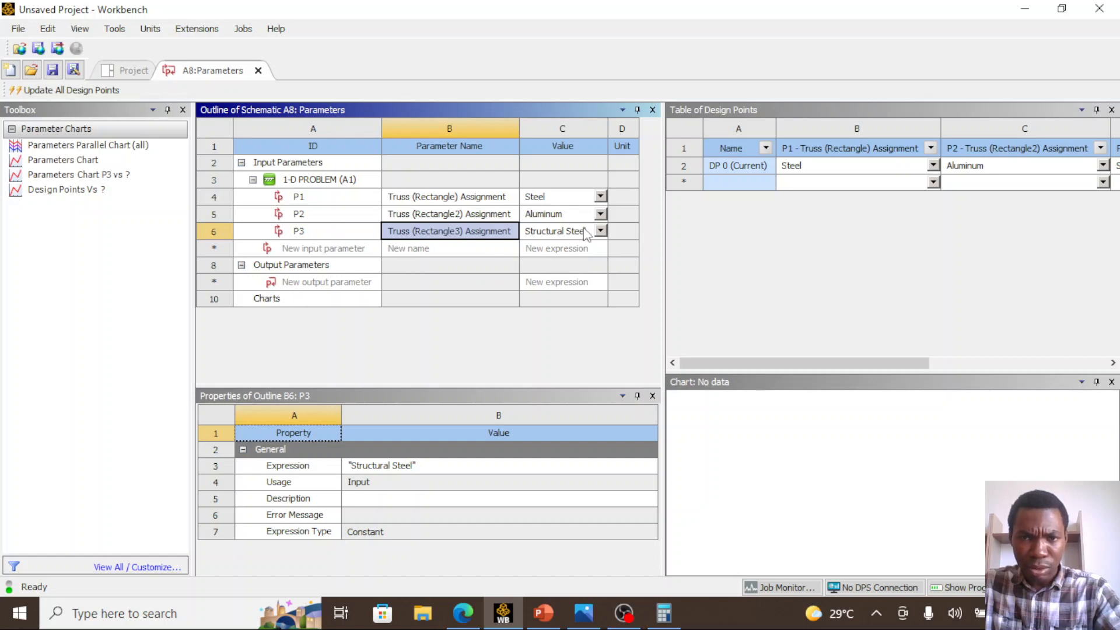
pyautogui.click(600, 232)
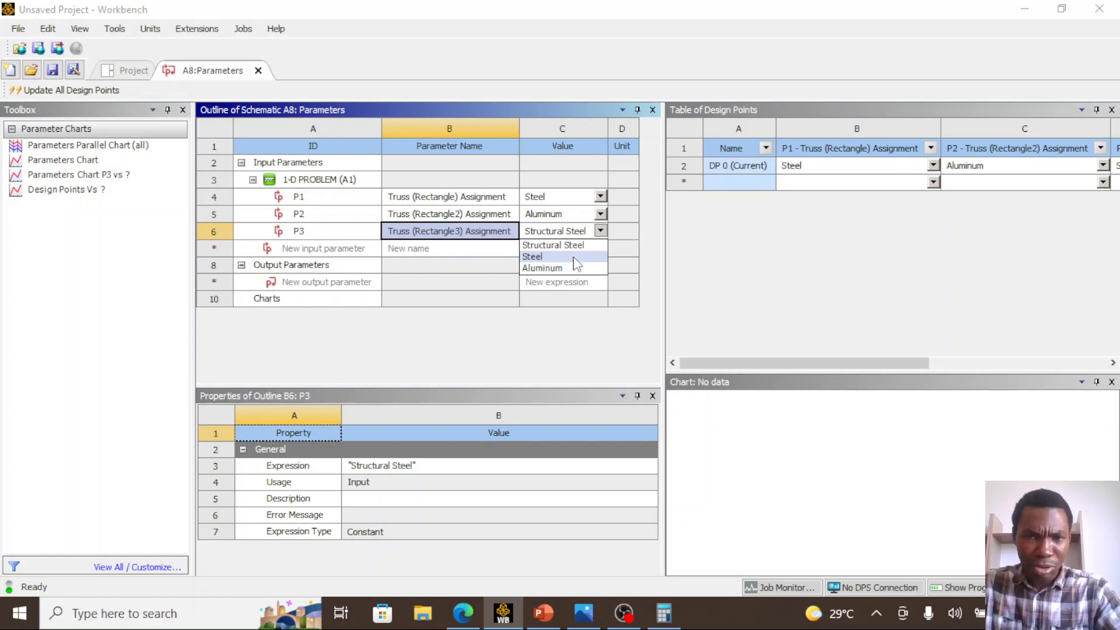
pyautogui.click(560, 257)
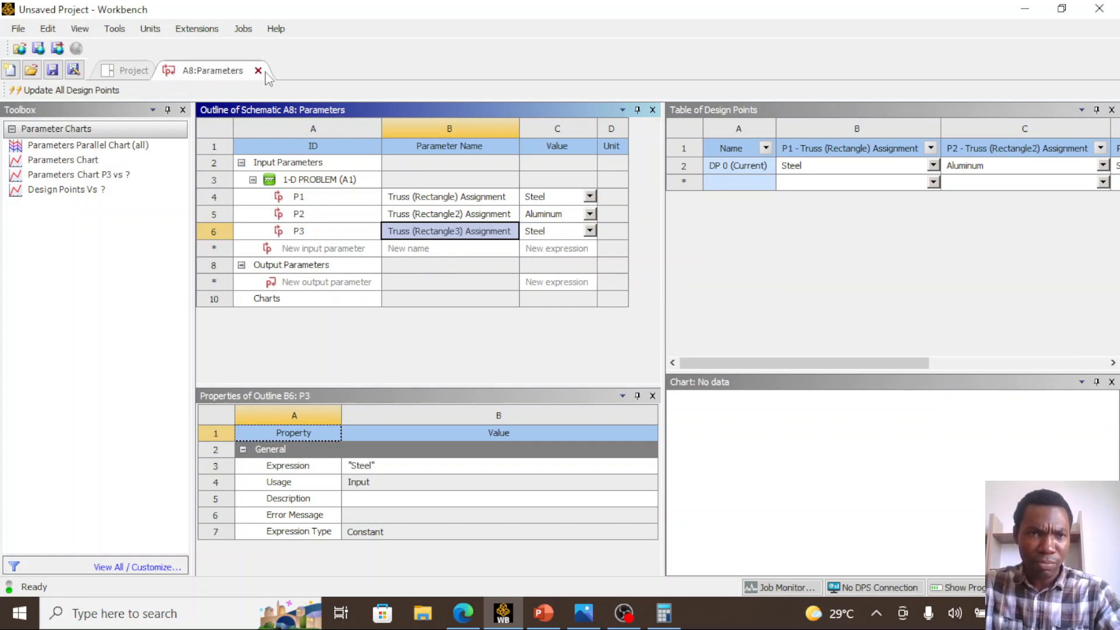
# Close the parameters view and reopen the Model cell of the 1-D PROBLEM system in Mechanical, re-reading the upstream data
pyautogui.click(258, 70)
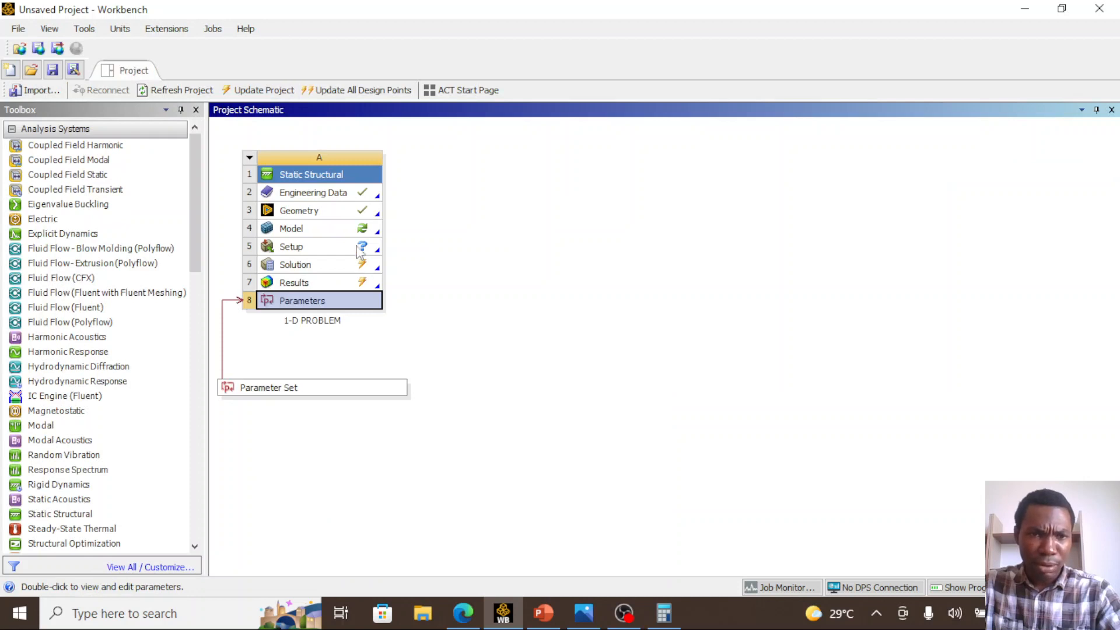
pyautogui.click(331, 231)
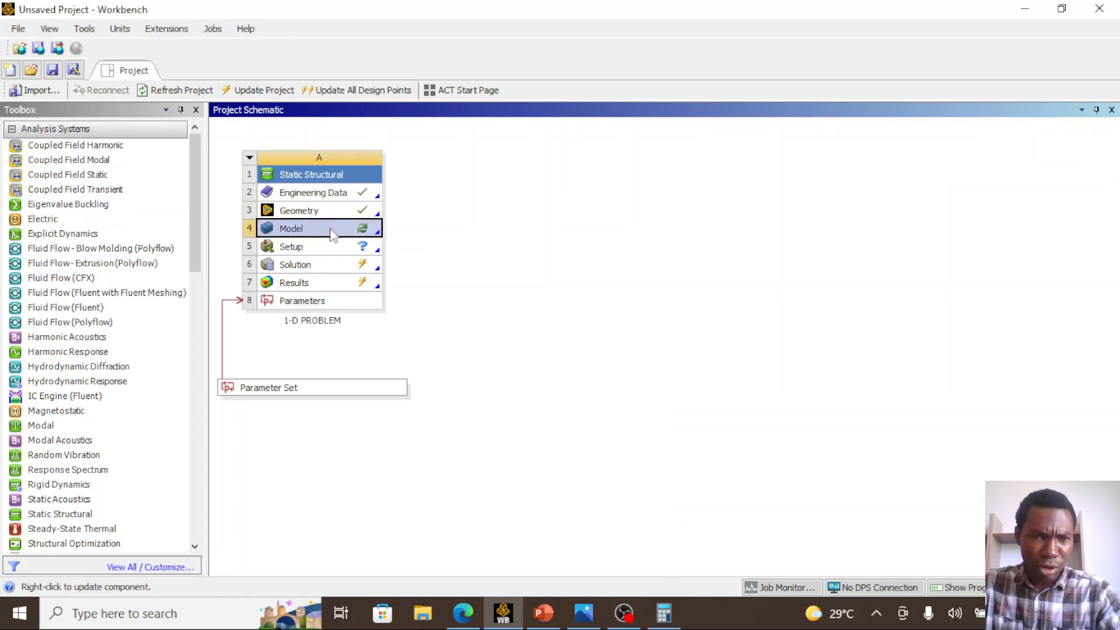
pyautogui.doubleClick(331, 230)
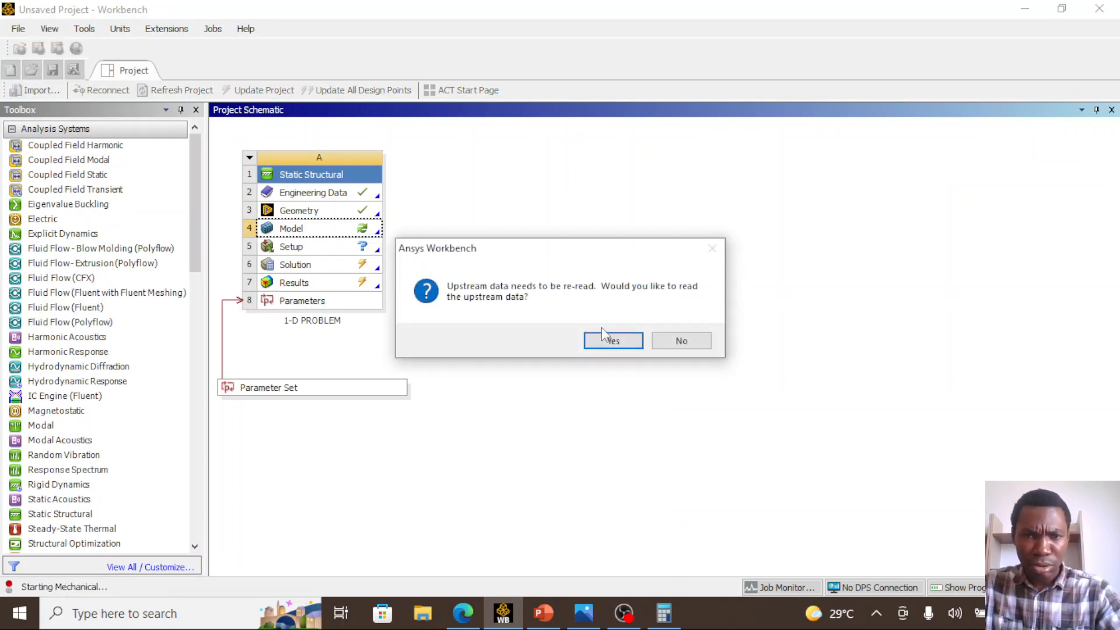
pyautogui.click(609, 345)
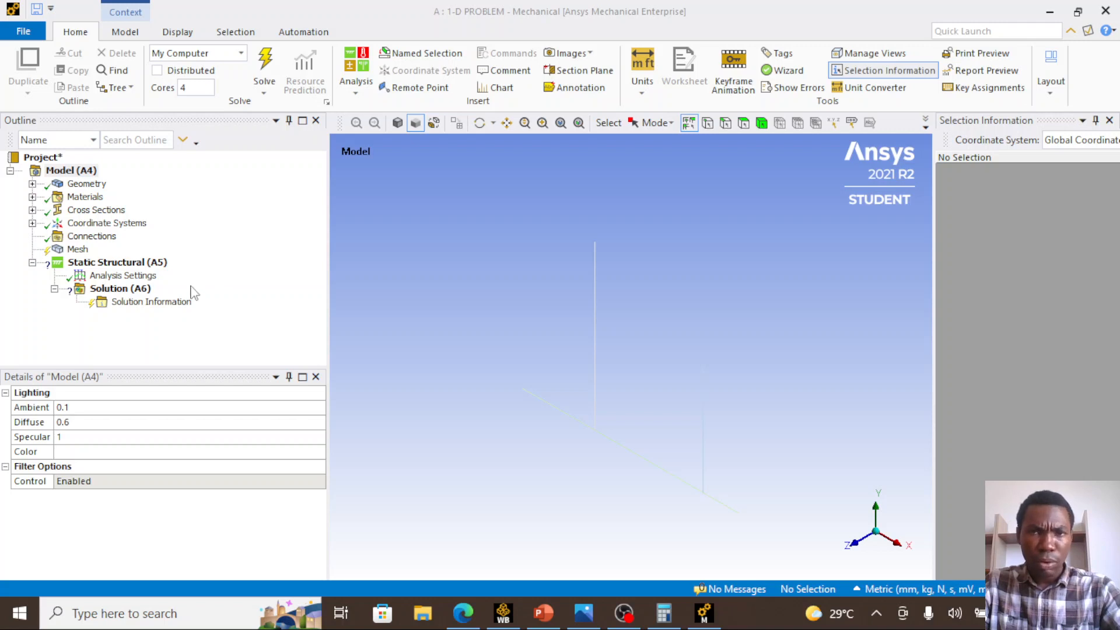
# Check the material assignments of the Truss (Rectangle), Truss (Rectangle2) and Truss (Rectangle3) bodies under the geometry's SYS component
pyautogui.click(32, 189)
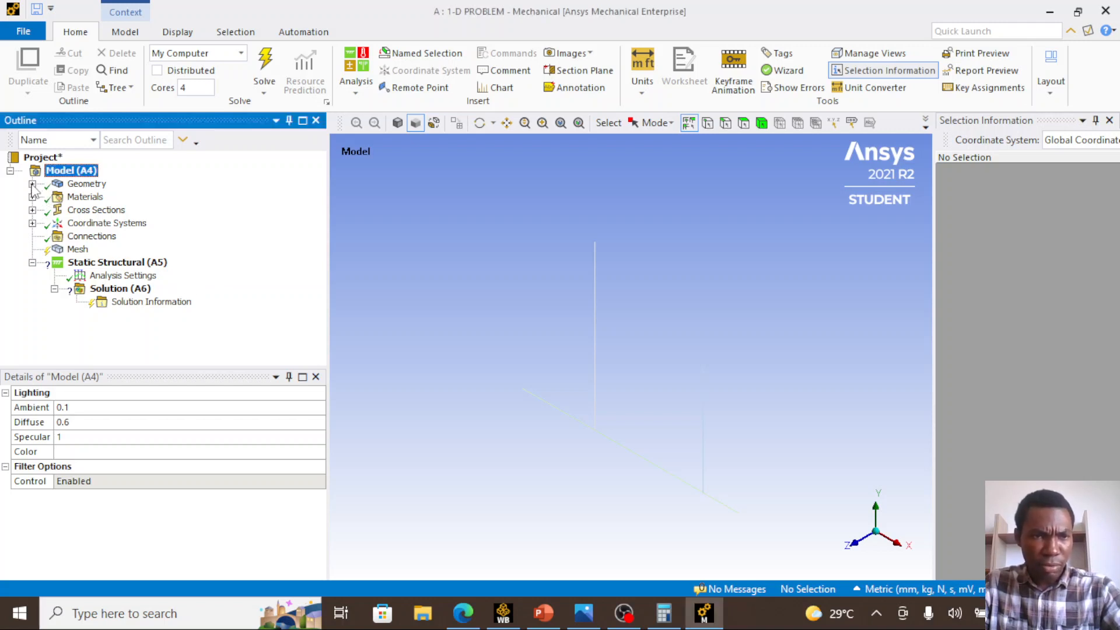
pyautogui.click(76, 186)
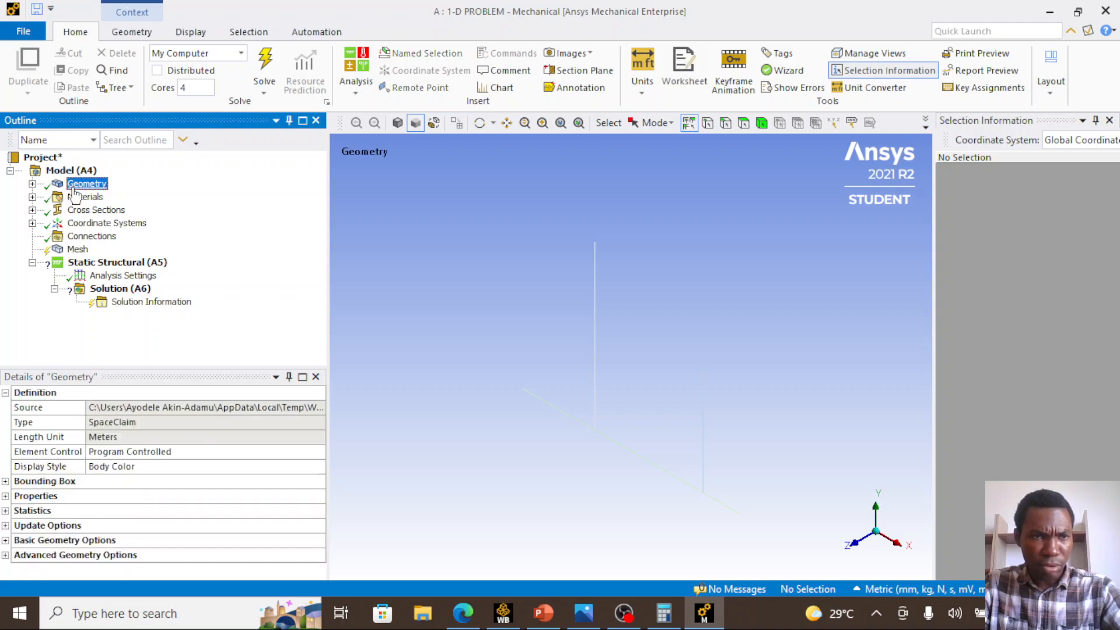
pyautogui.click(33, 184)
pyautogui.click(54, 197)
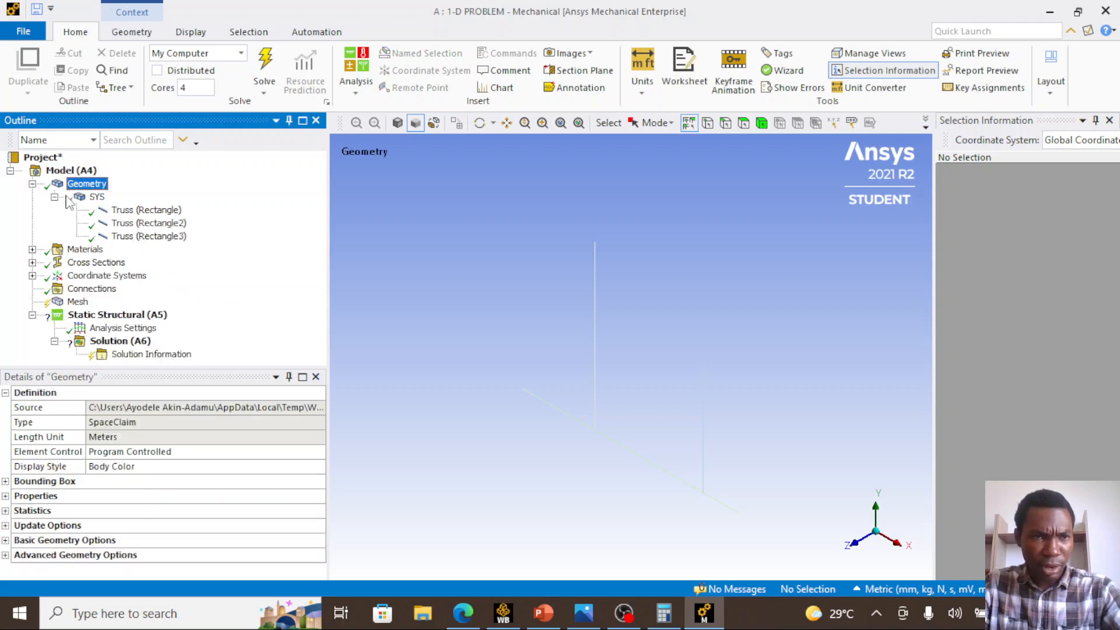
pyautogui.click(129, 211)
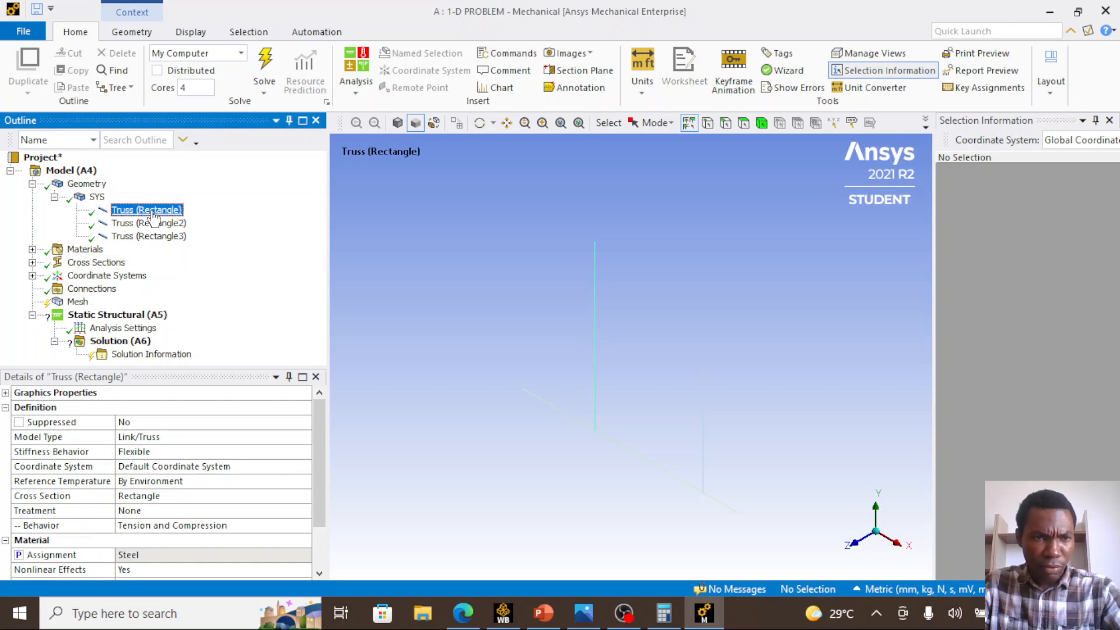
pyautogui.scroll(-2, 136, 572)
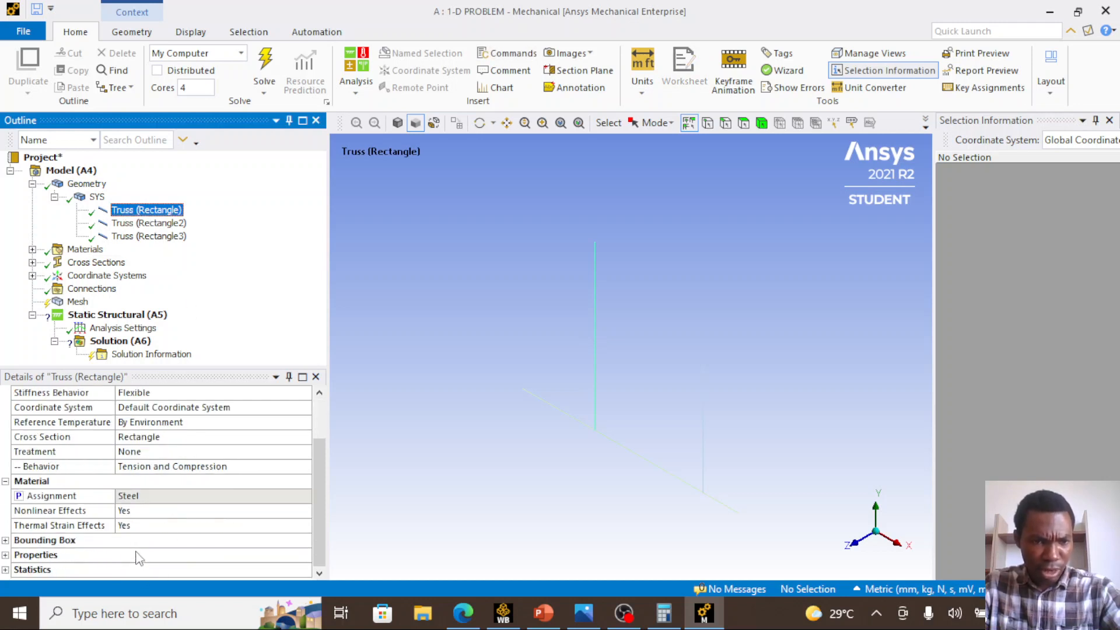
pyautogui.click(149, 223)
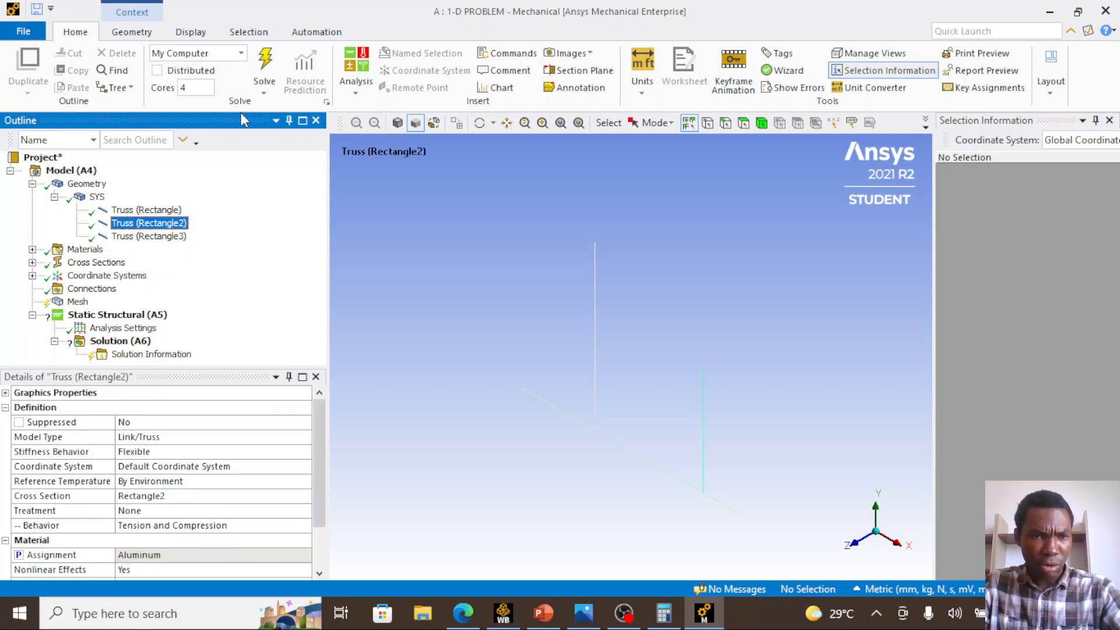
pyautogui.click(148, 236)
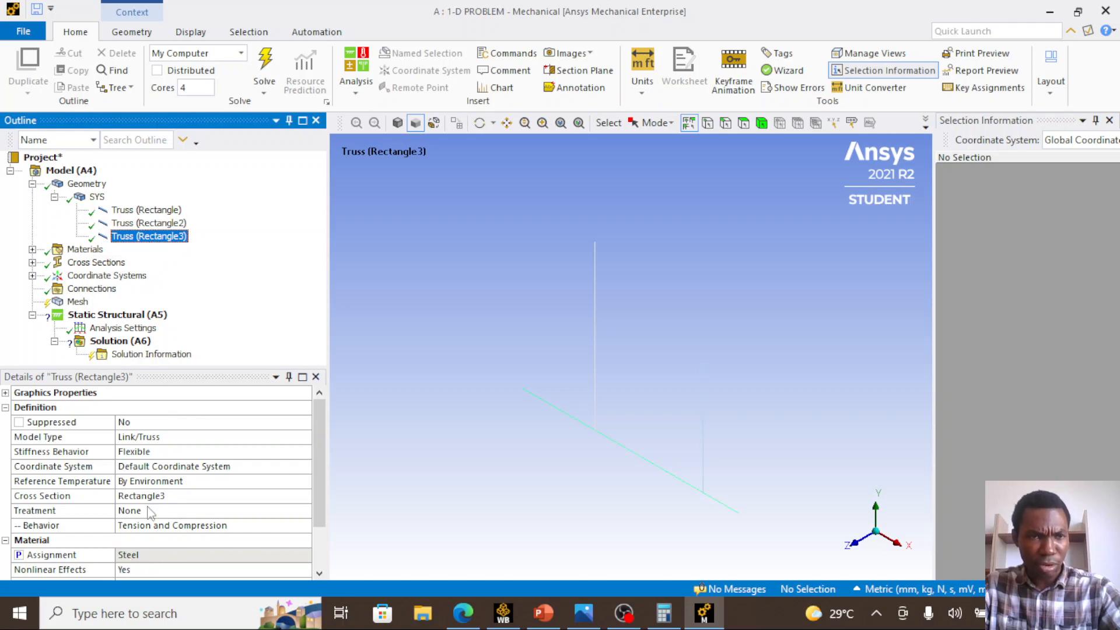
# Expand the model's Materials branch and inspect the properties of the Aluminum material
pyautogui.click(69, 252)
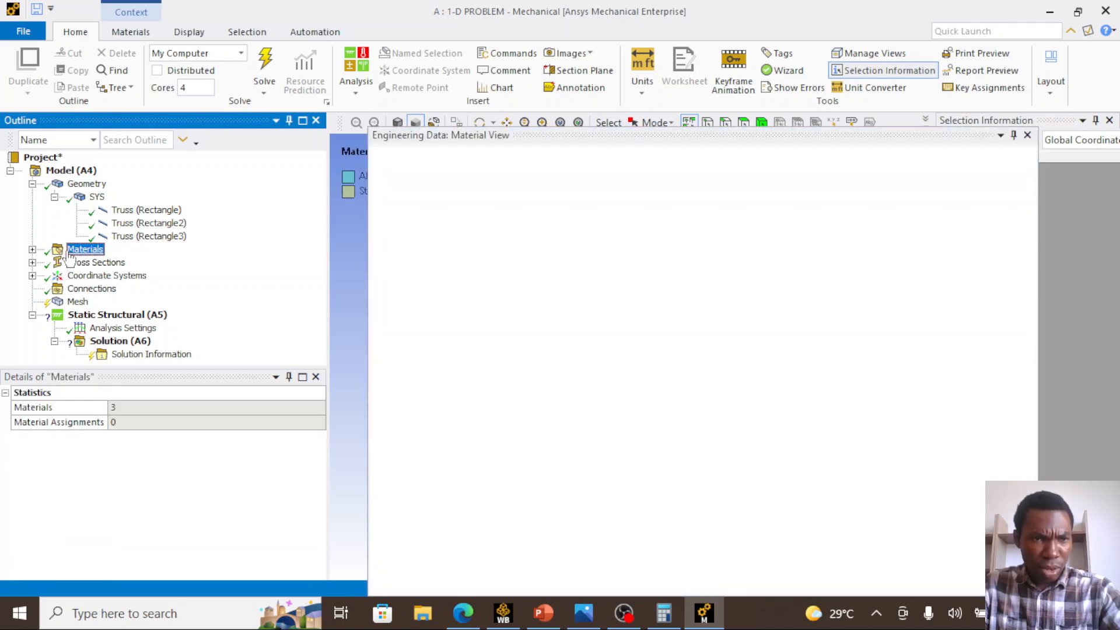
pyautogui.click(32, 249)
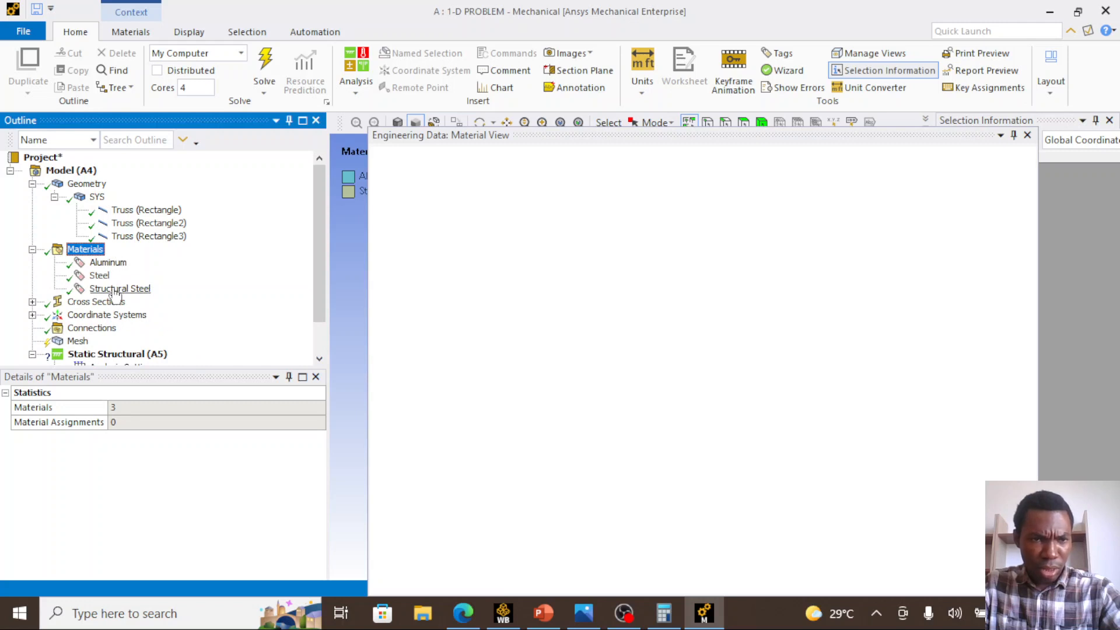
pyautogui.click(110, 263)
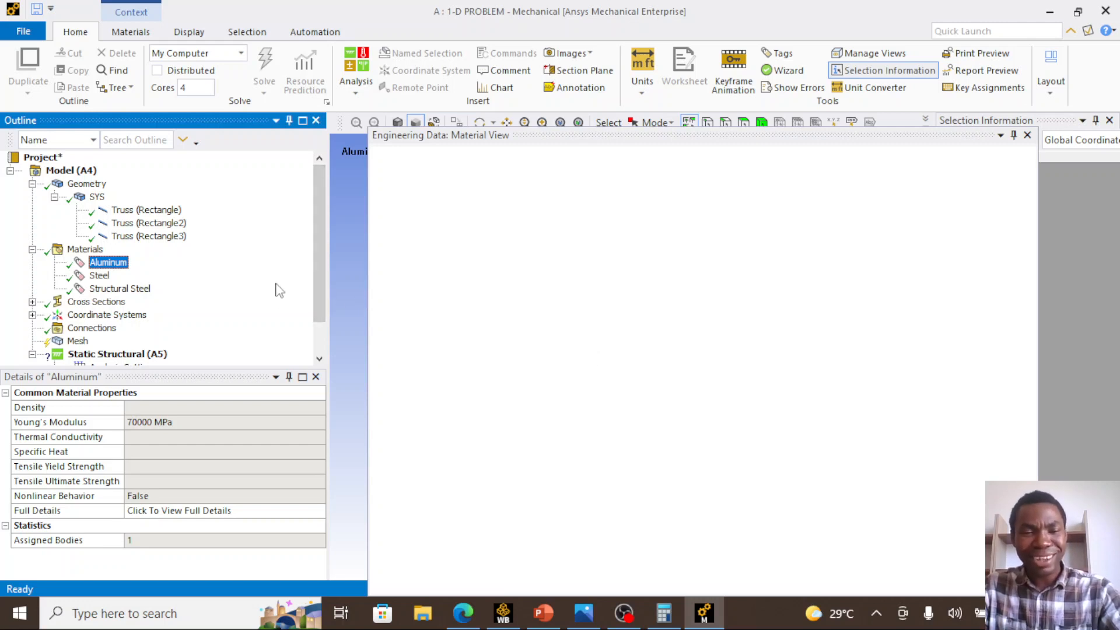
# Review the materials, cross sections and coordinate systems defined in the model outline, including the Steel properties and the Global Coordinate System
pyautogui.click(103, 276)
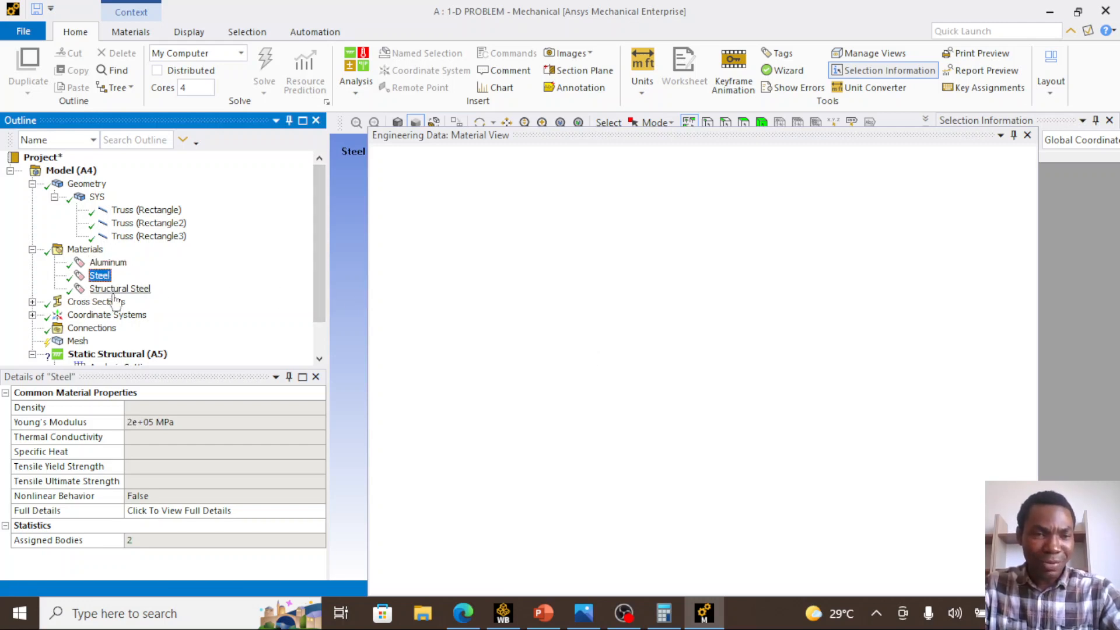
pyautogui.click(116, 289)
pyautogui.click(111, 303)
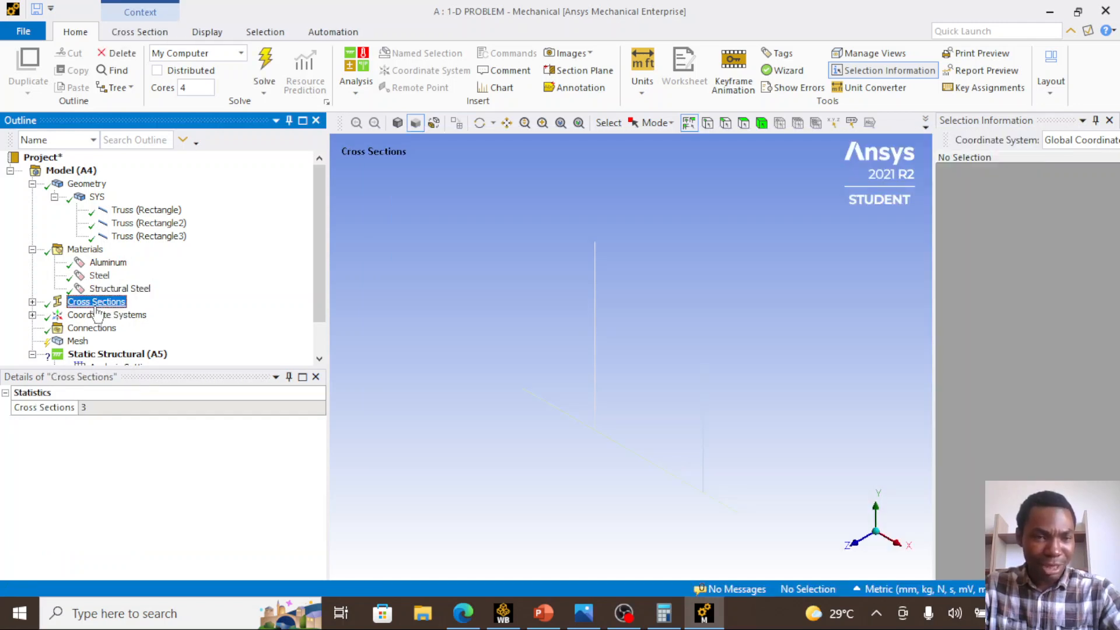
pyautogui.click(32, 303)
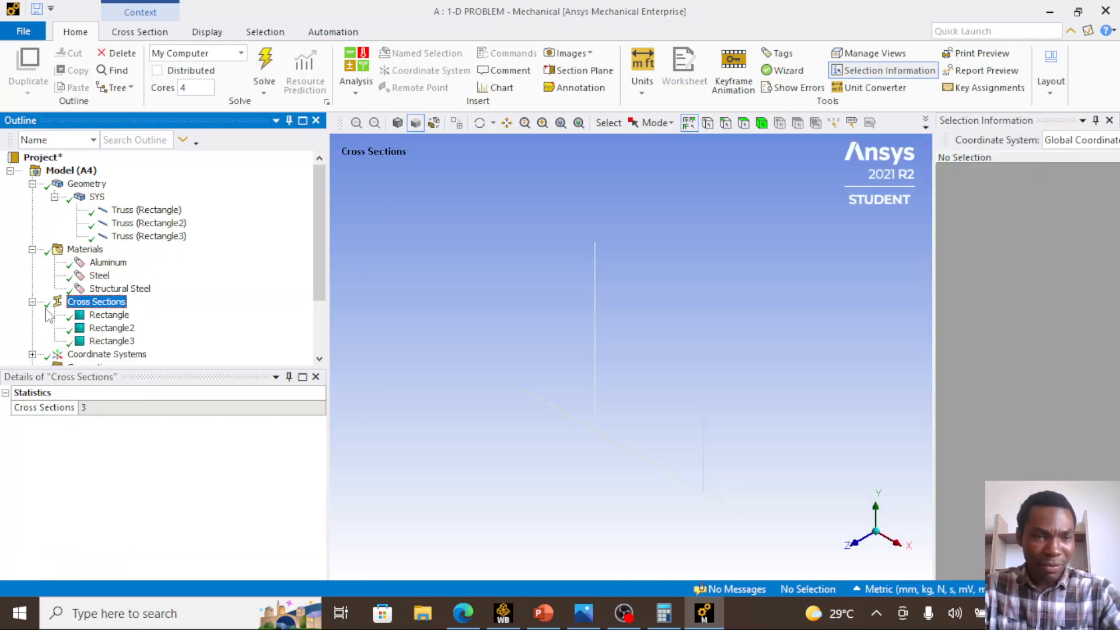
pyautogui.scroll(-1, 117, 349)
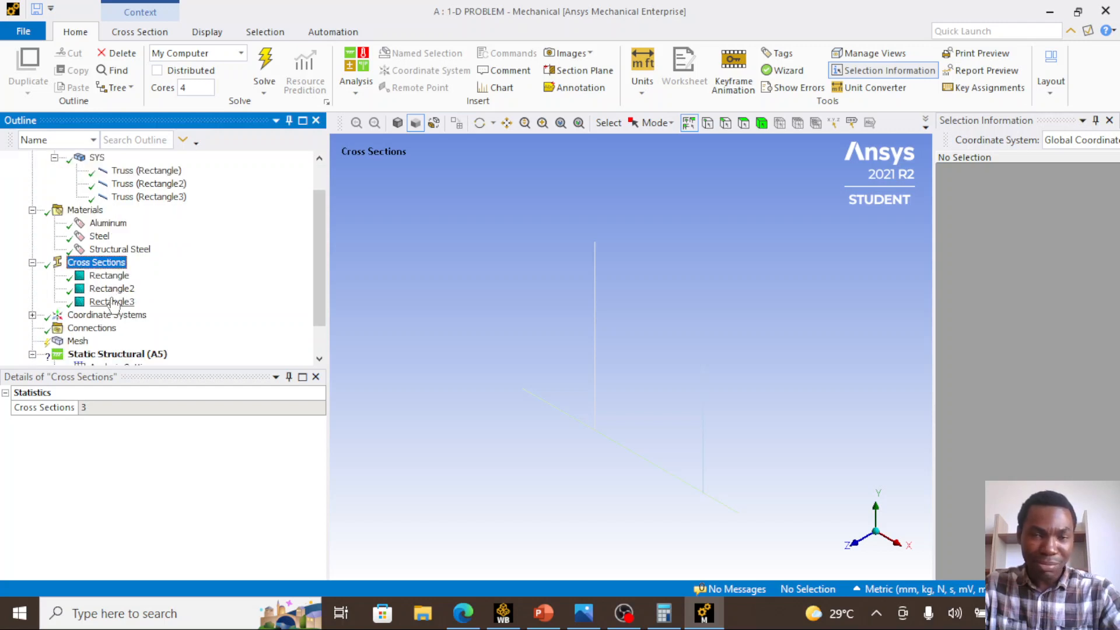
pyautogui.scroll(-1, 123, 310)
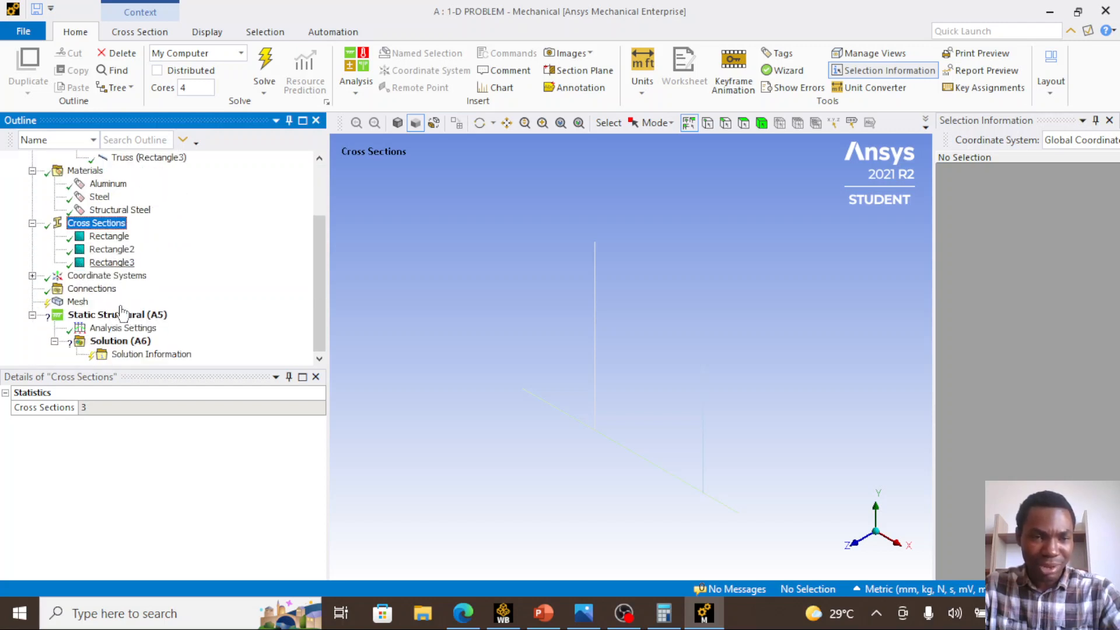
pyautogui.click(107, 276)
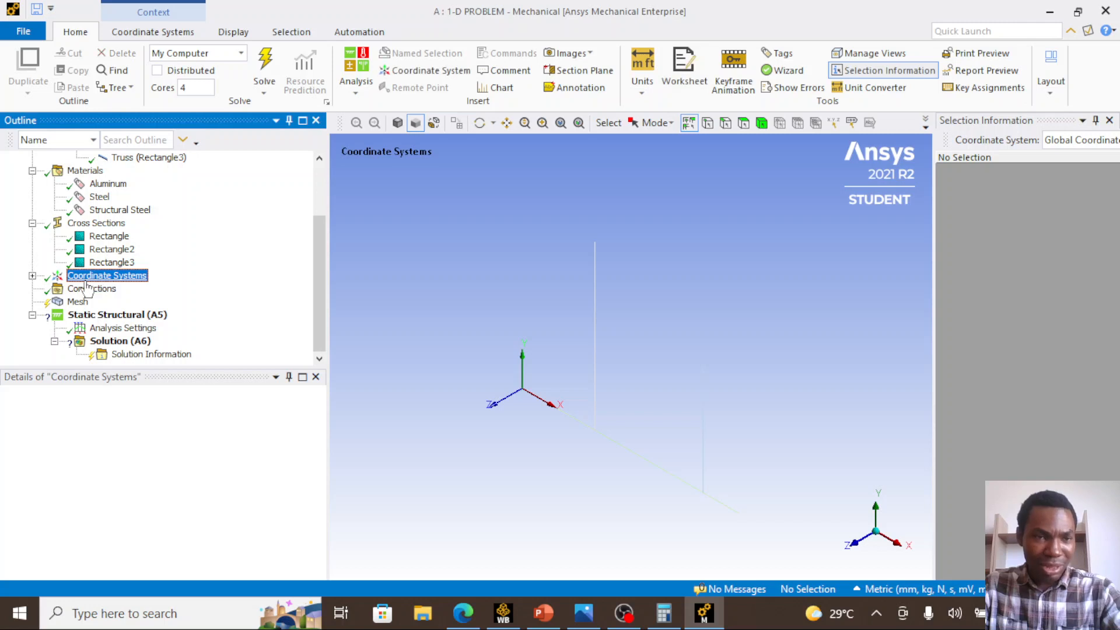
pyautogui.click(32, 276)
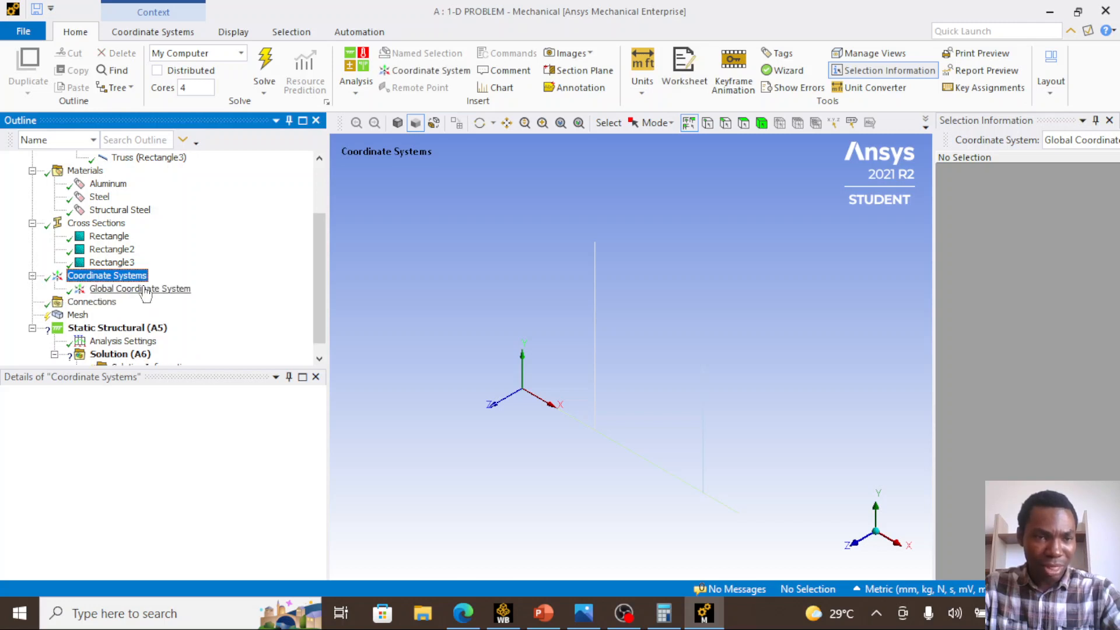
pyautogui.click(140, 289)
pyautogui.click(138, 277)
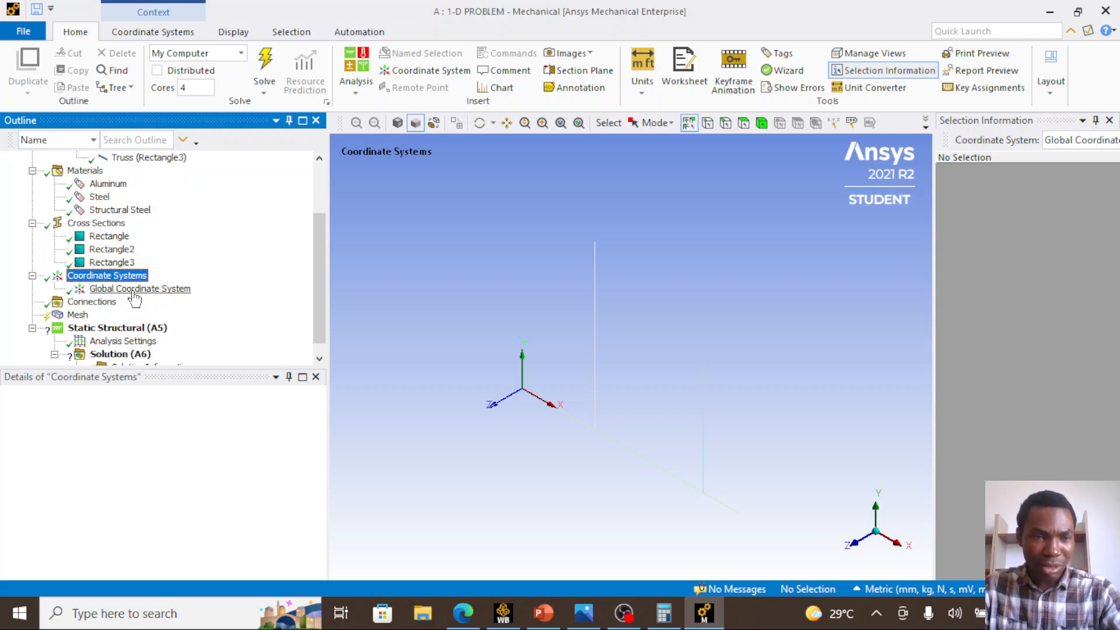
pyautogui.scroll(-1, 135, 299)
# Insert a manual contact region under the model's Connections
pyautogui.click(106, 293)
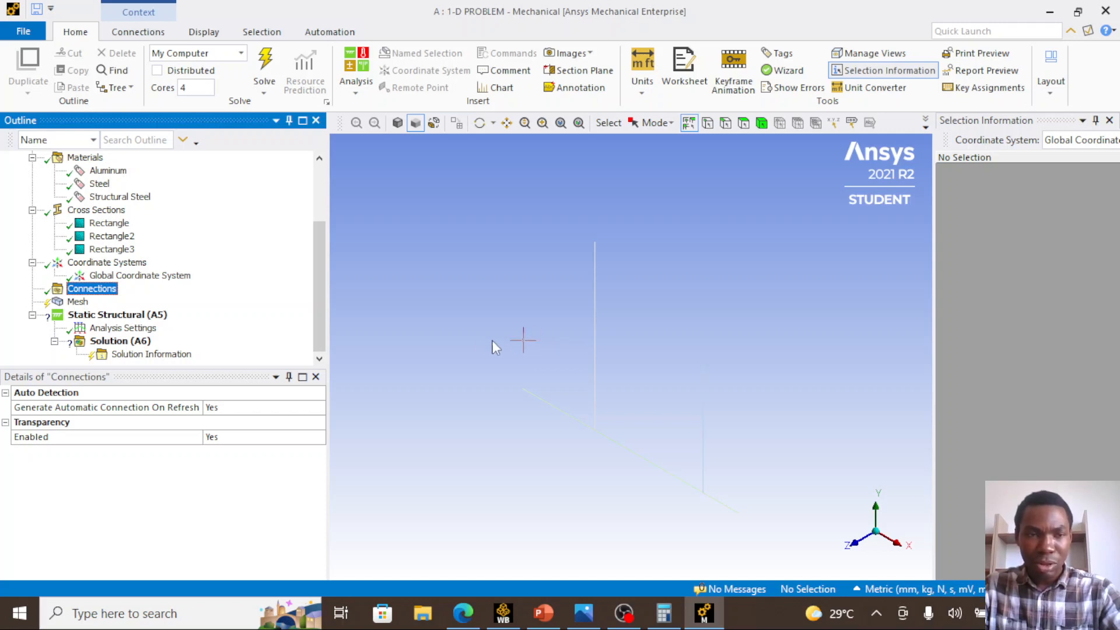
pyautogui.rightClick(98, 294)
pyautogui.moveTo(145, 304)
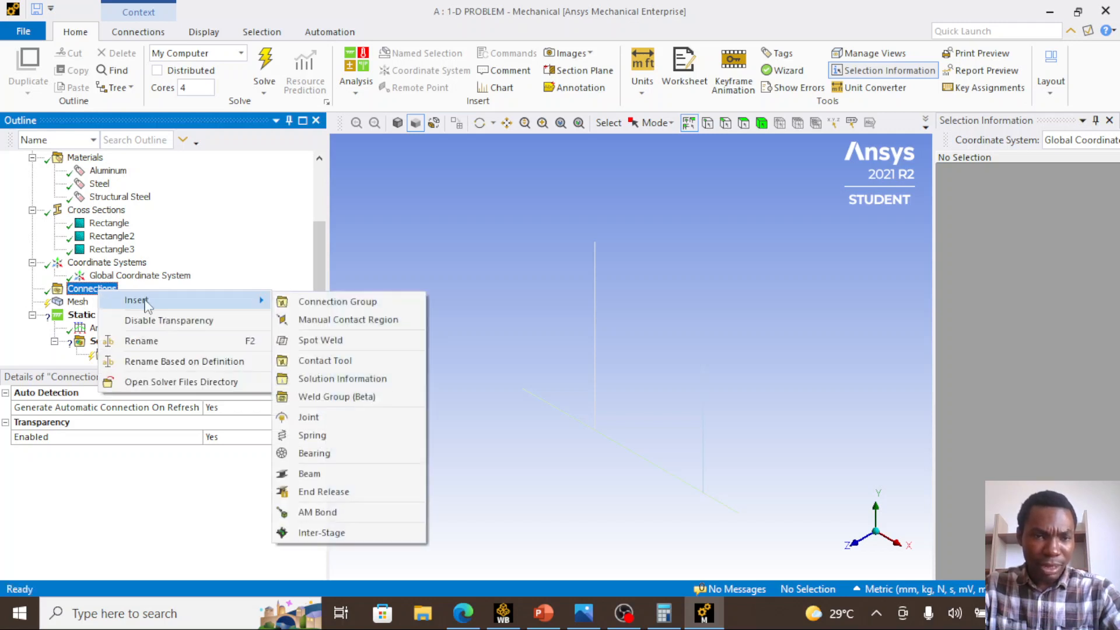
pyautogui.click(335, 320)
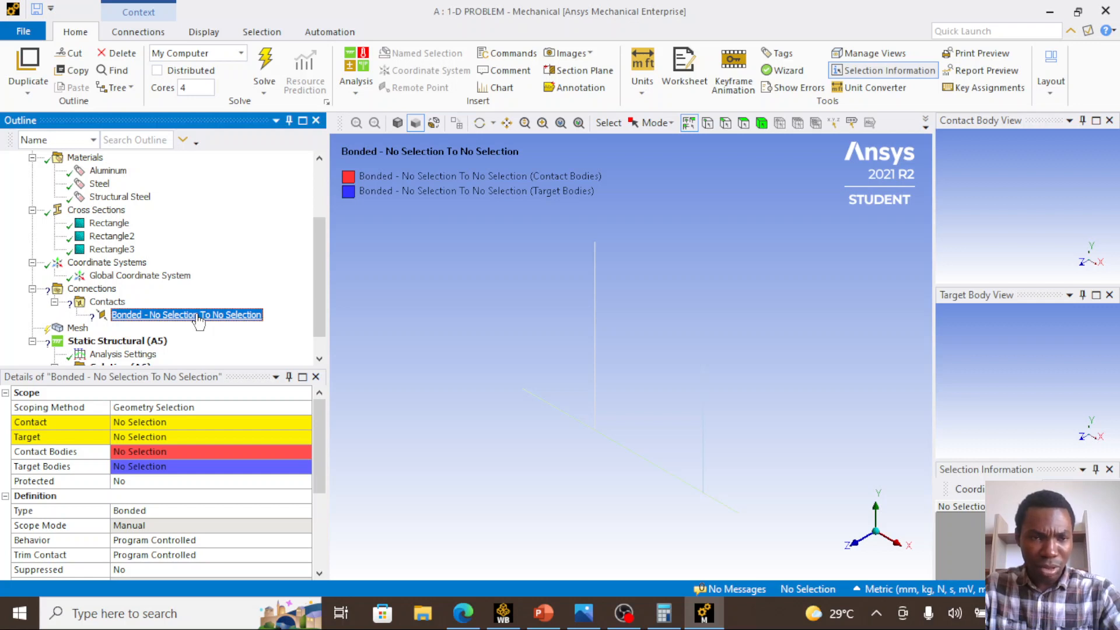
# Duplicate the new bonded contact region so that a second one is available
pyautogui.rightClick(197, 317)
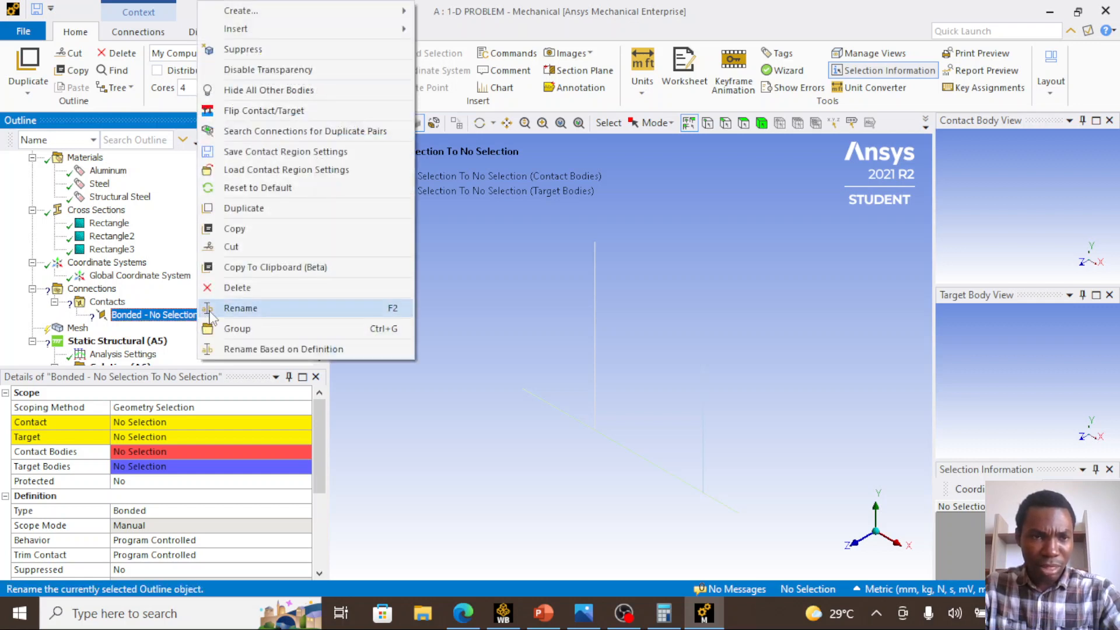
pyautogui.click(191, 316)
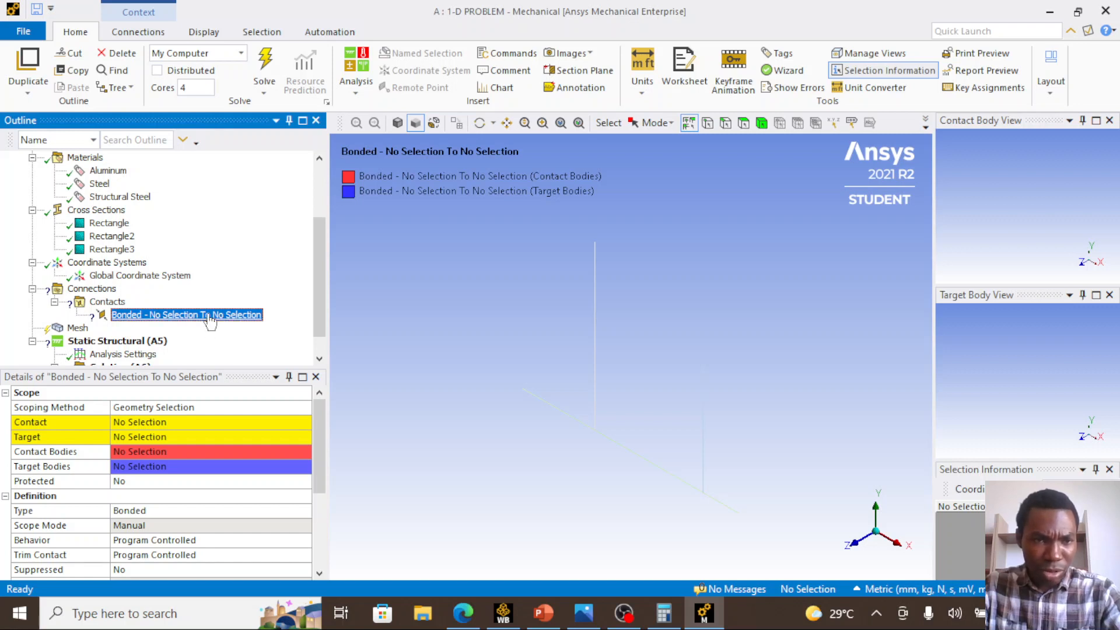
pyautogui.rightClick(209, 318)
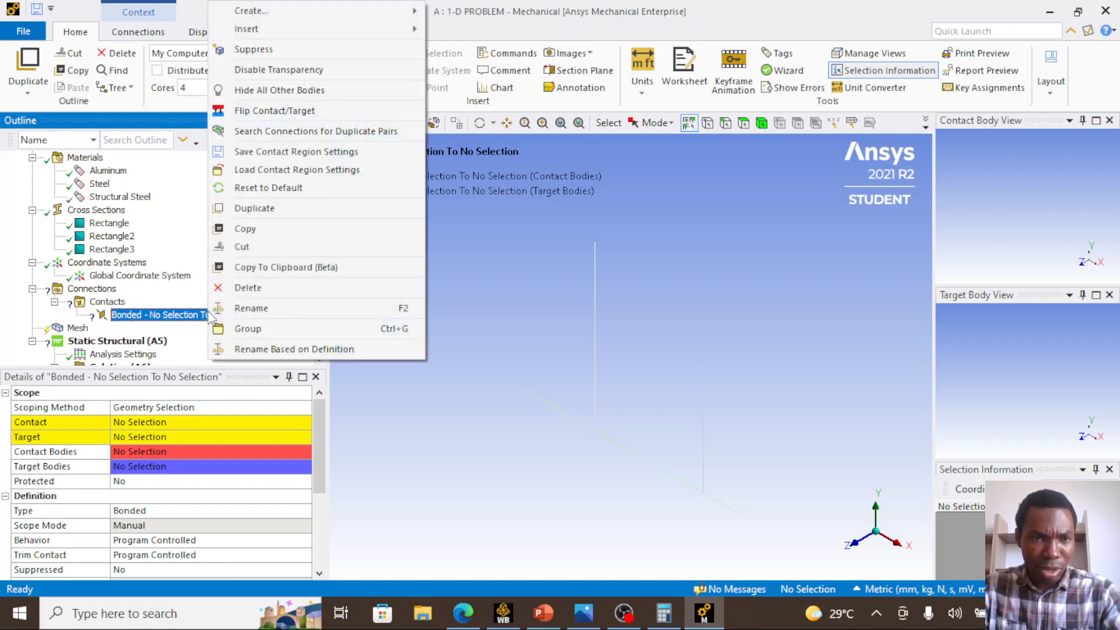
pyautogui.click(270, 206)
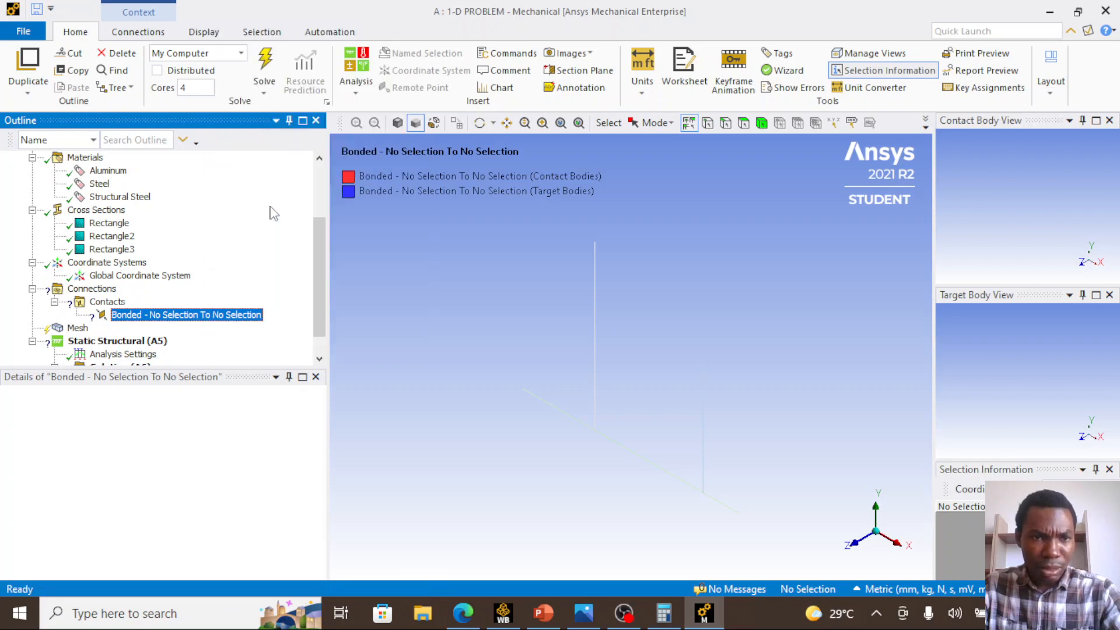
# Examine both contact regions' settings and the shorter vertical edge, and open gds_contact_penetration.png in the image viewer to study contact versus target
pyautogui.click(213, 318)
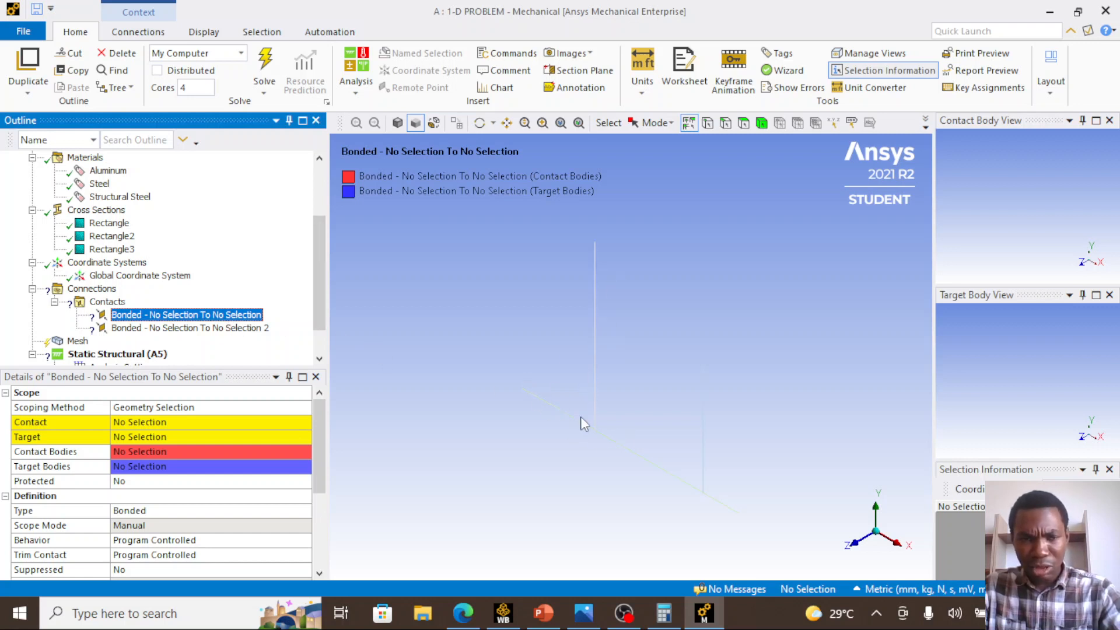
pyautogui.click(224, 327)
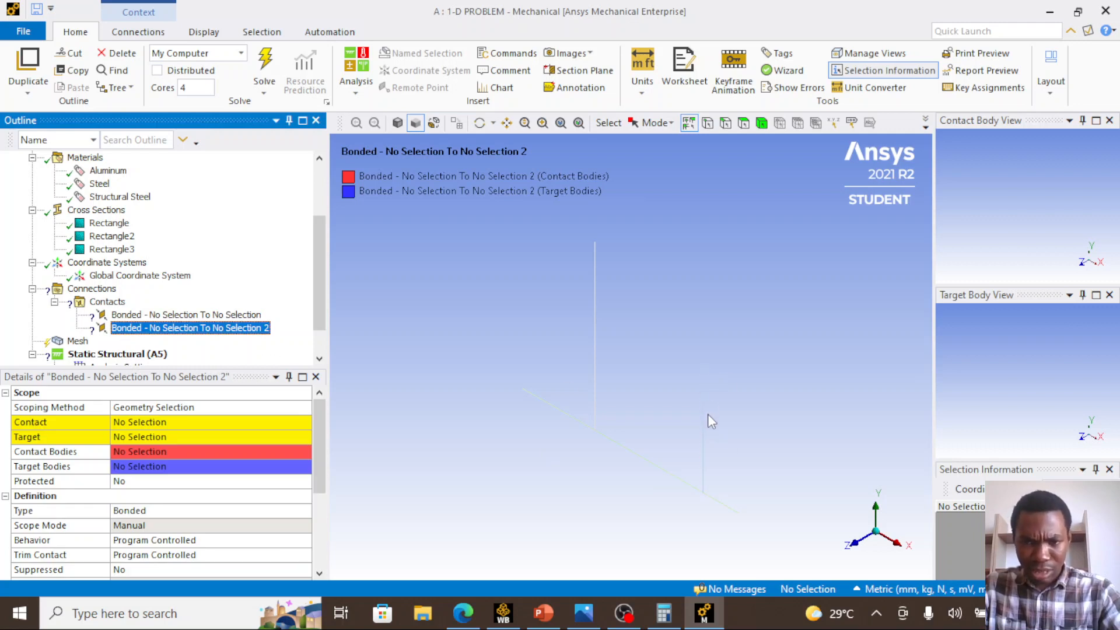
pyautogui.click(705, 464)
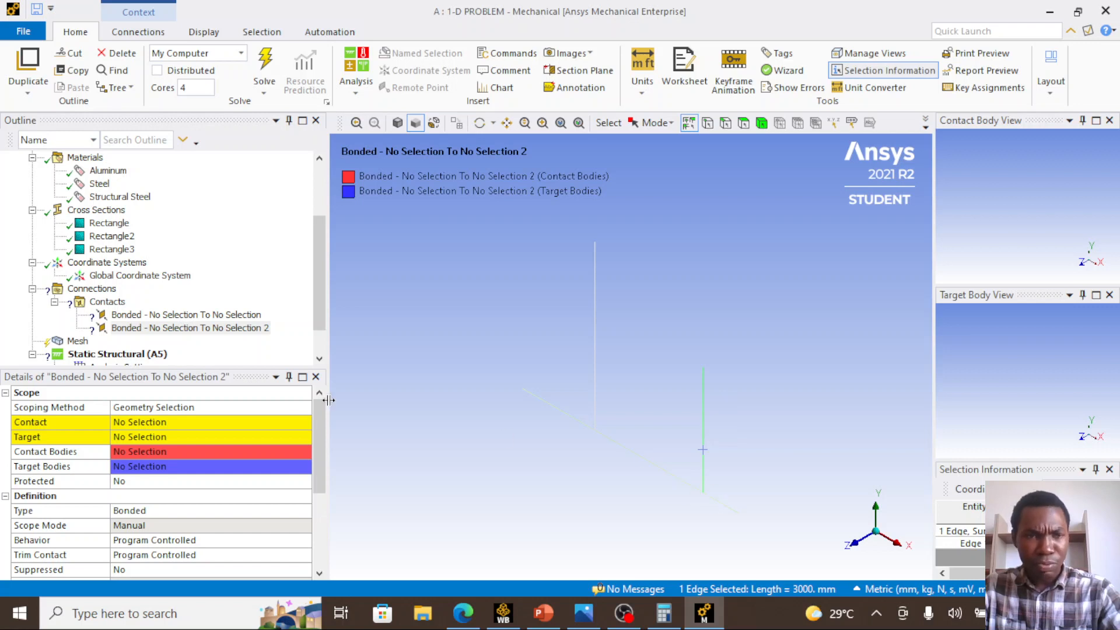
pyautogui.click(151, 316)
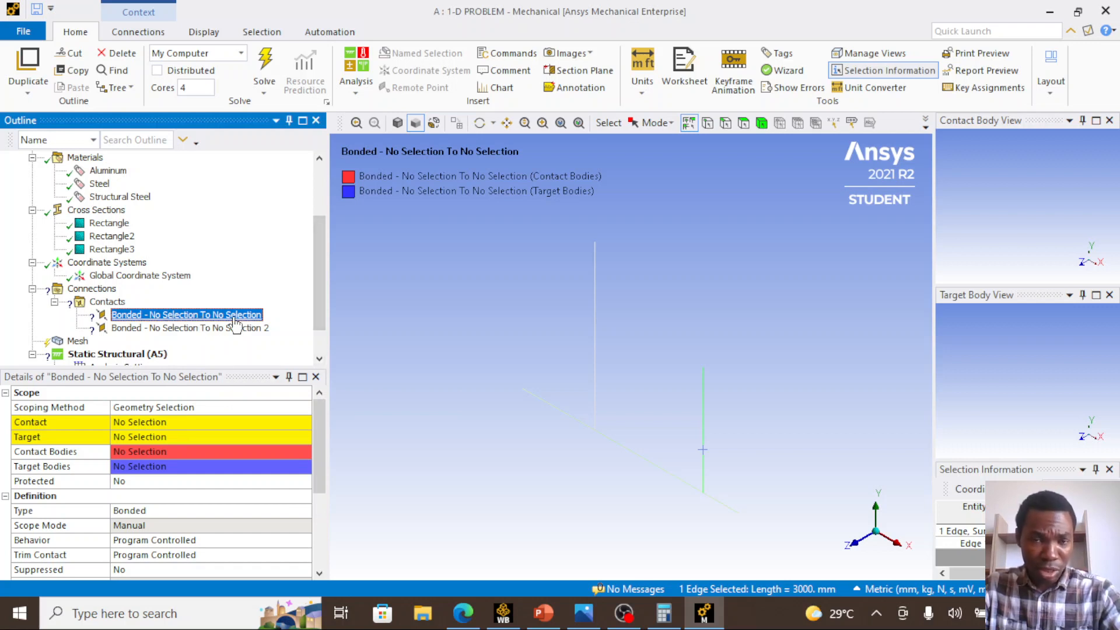
pyautogui.click(566, 353)
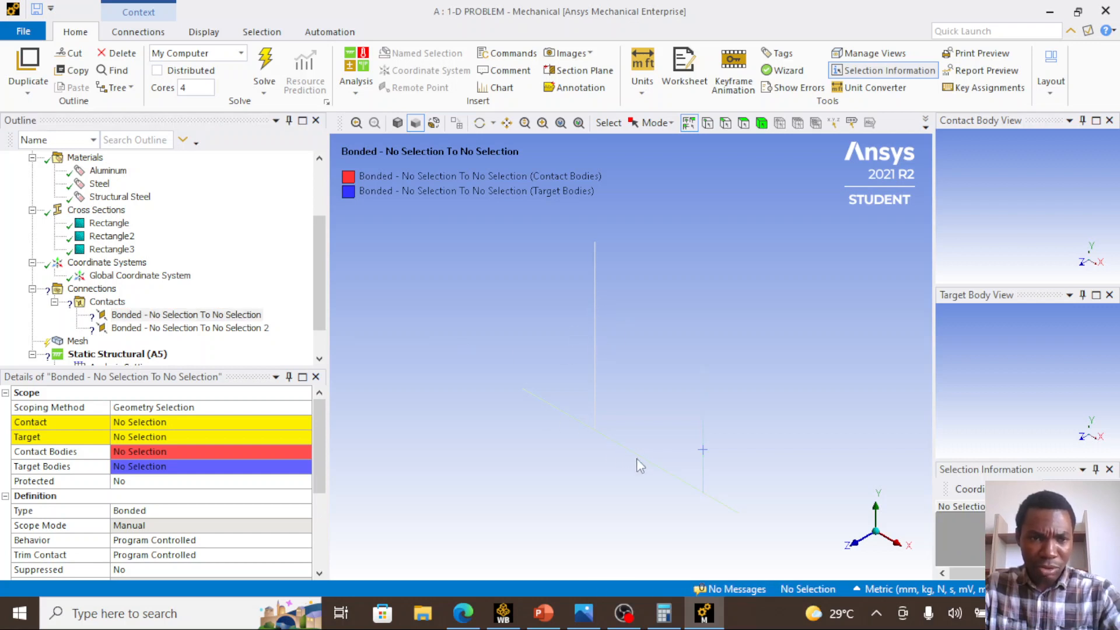
pyautogui.click(181, 315)
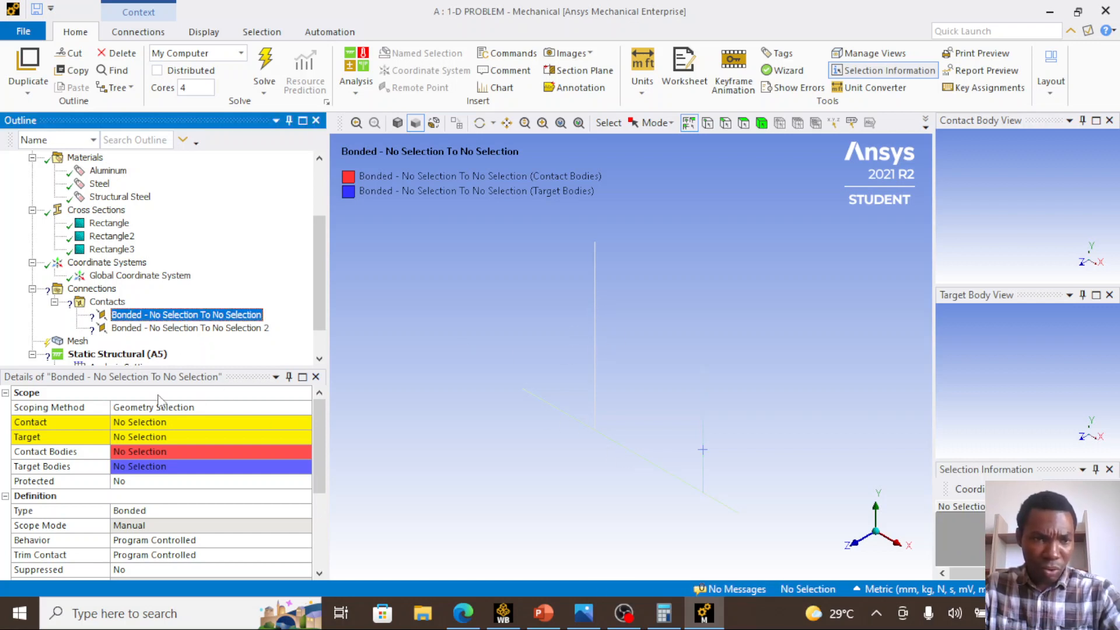
pyautogui.scroll(-1, 157, 426)
pyautogui.scroll(1, 153, 444)
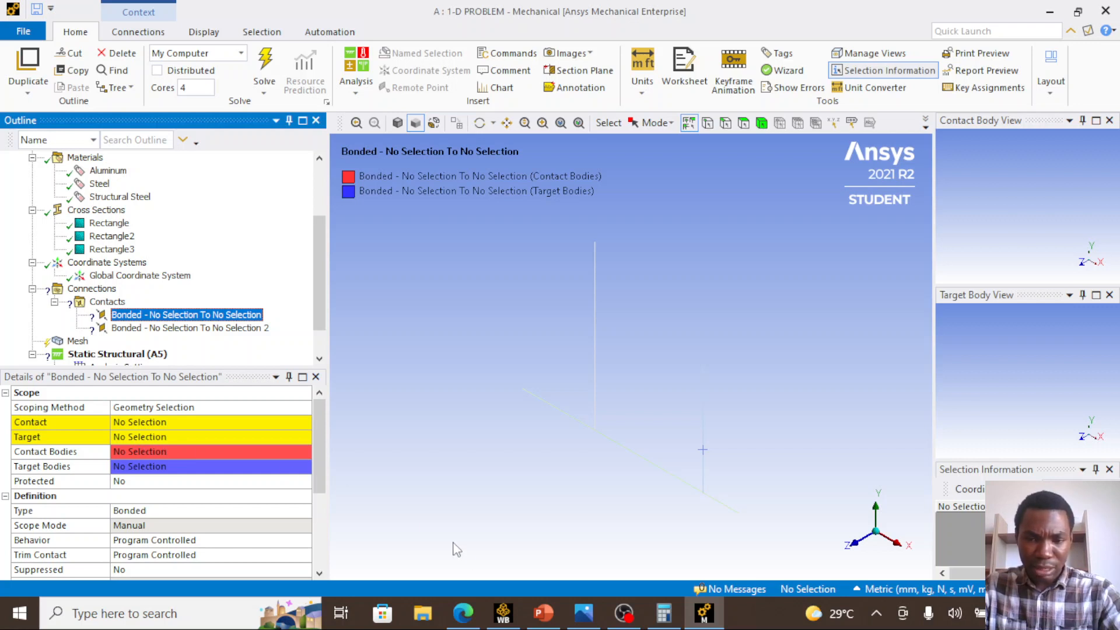
pyautogui.click(583, 613)
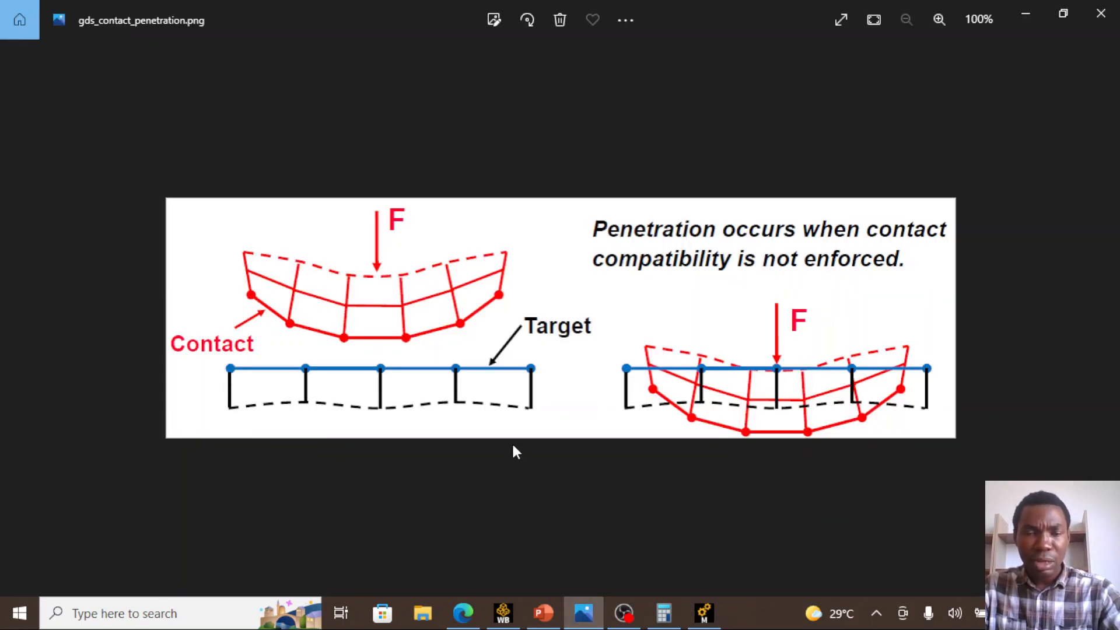
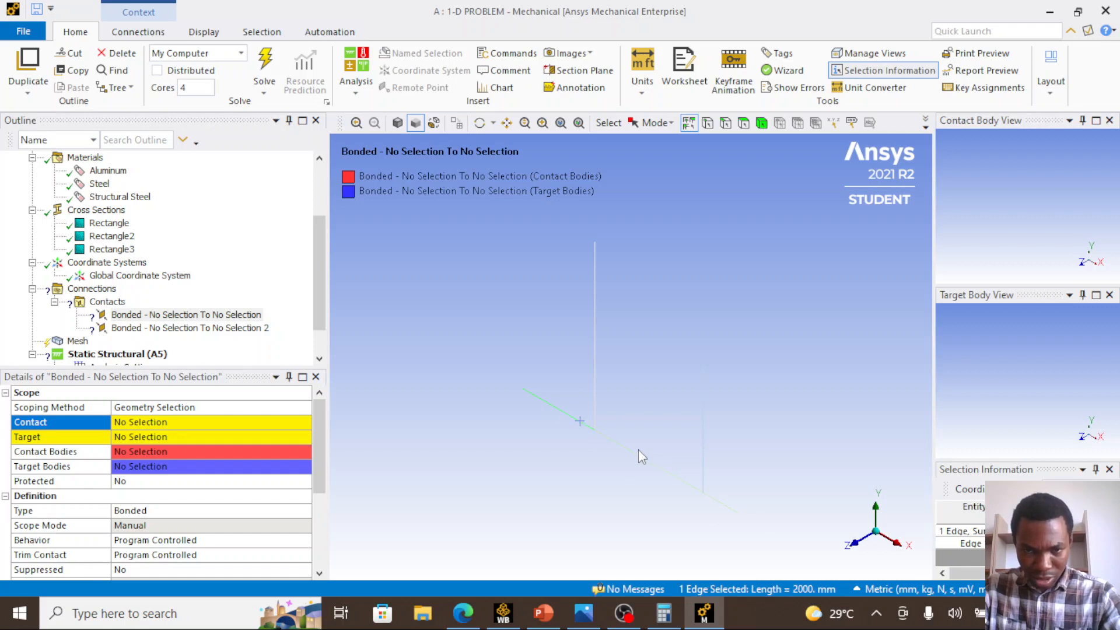
# Assign all three collinear edges of the horizontal truss member as the Contact of the first bonded region
pyautogui.keyDown('ctrl'); pyautogui.click(638, 454); pyautogui.keyUp('ctrl')
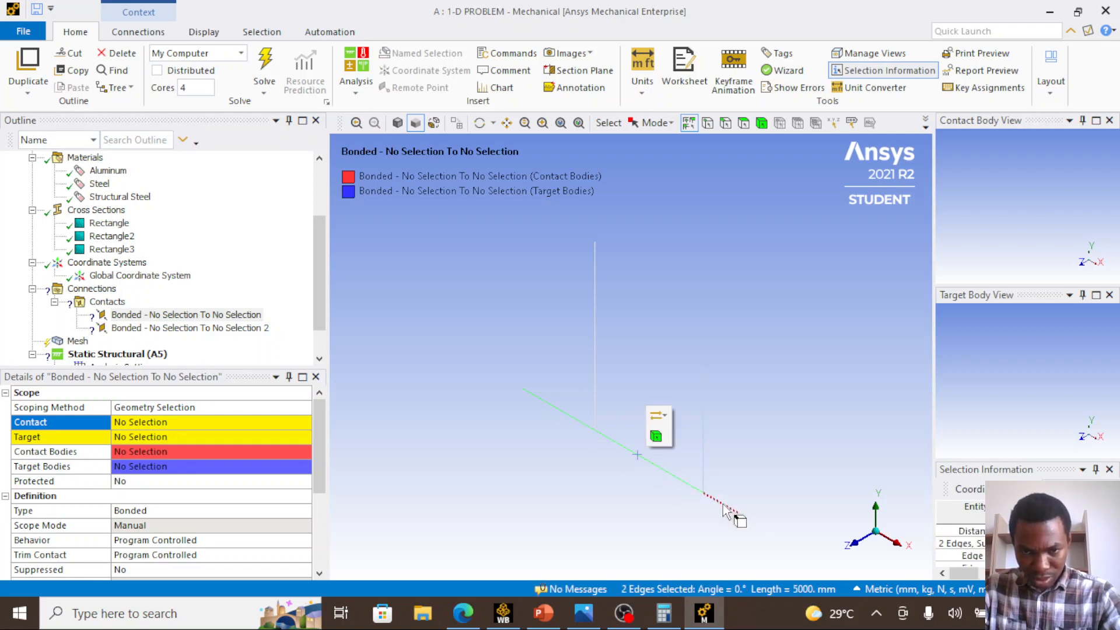
pyautogui.keyDown('ctrl'); pyautogui.click(723, 505); pyautogui.keyUp('ctrl')
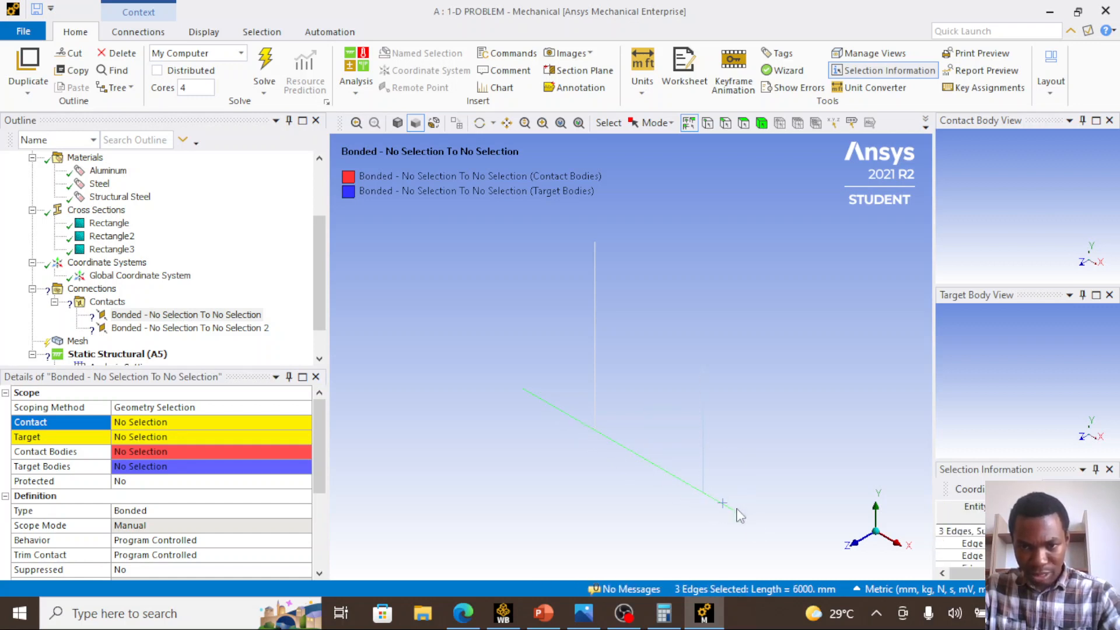
pyautogui.click(172, 421)
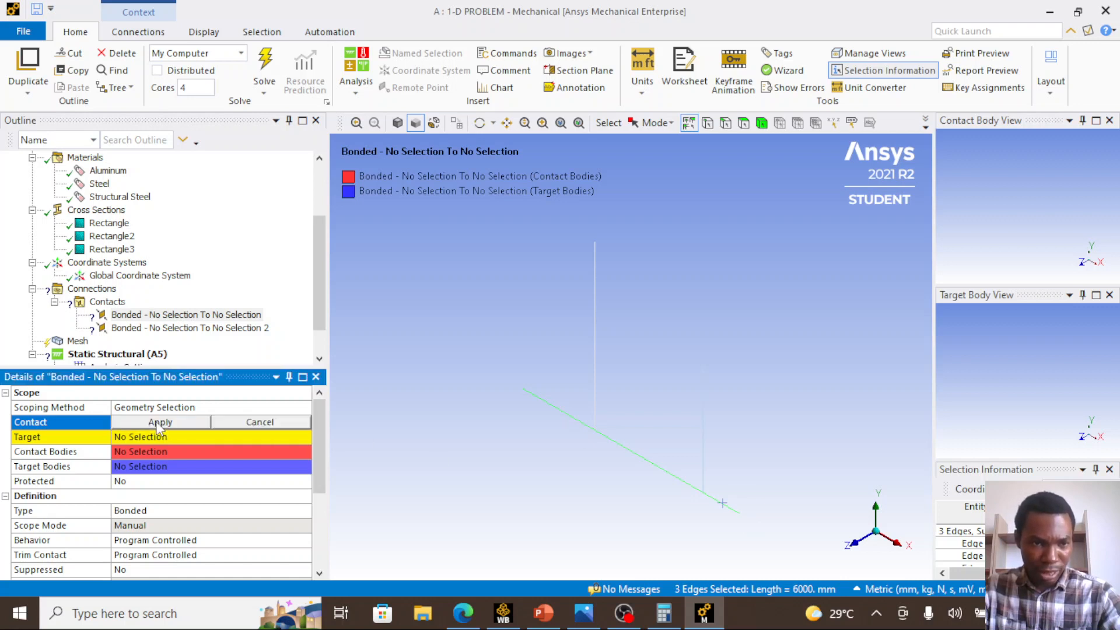
pyautogui.click(159, 423)
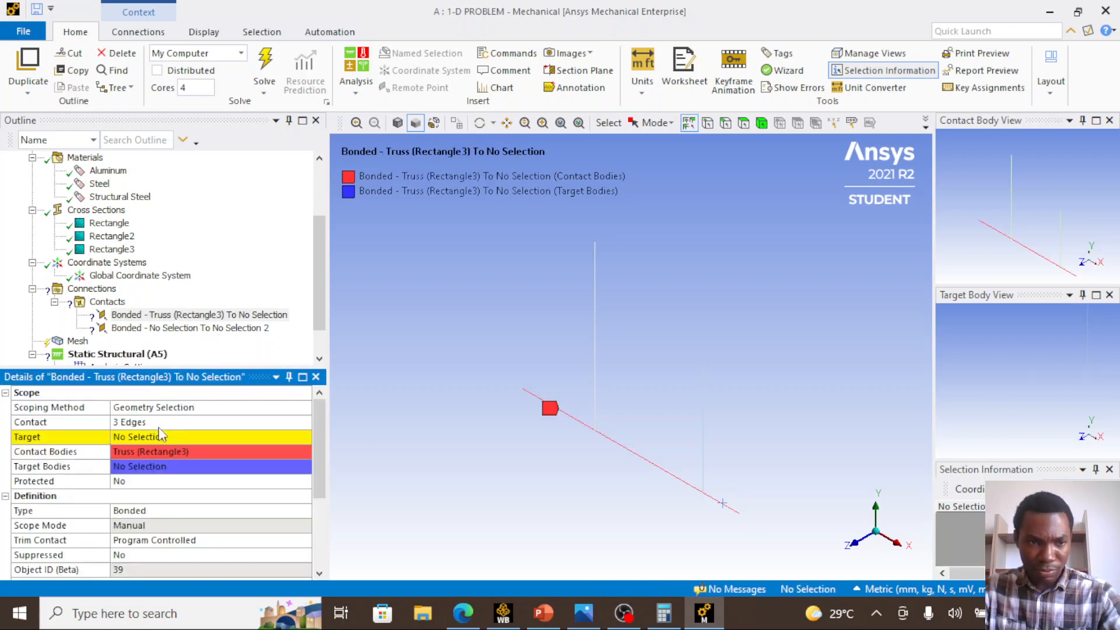
# Assign the taller vertical truss edge as the Target of the first bonded region
pyautogui.click(596, 321)
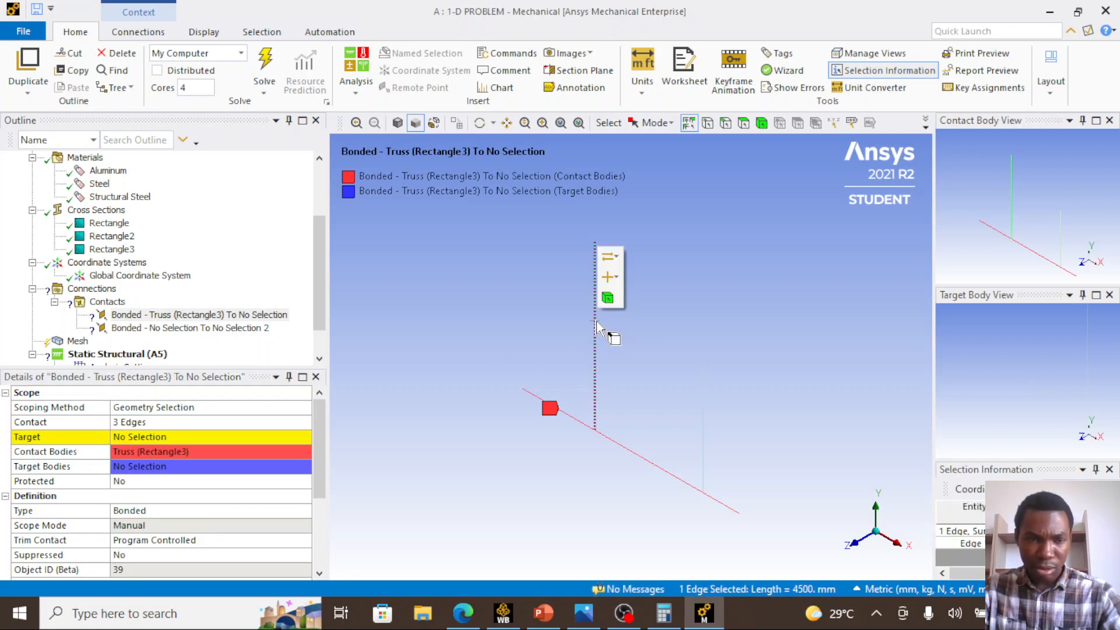
pyautogui.click(159, 437)
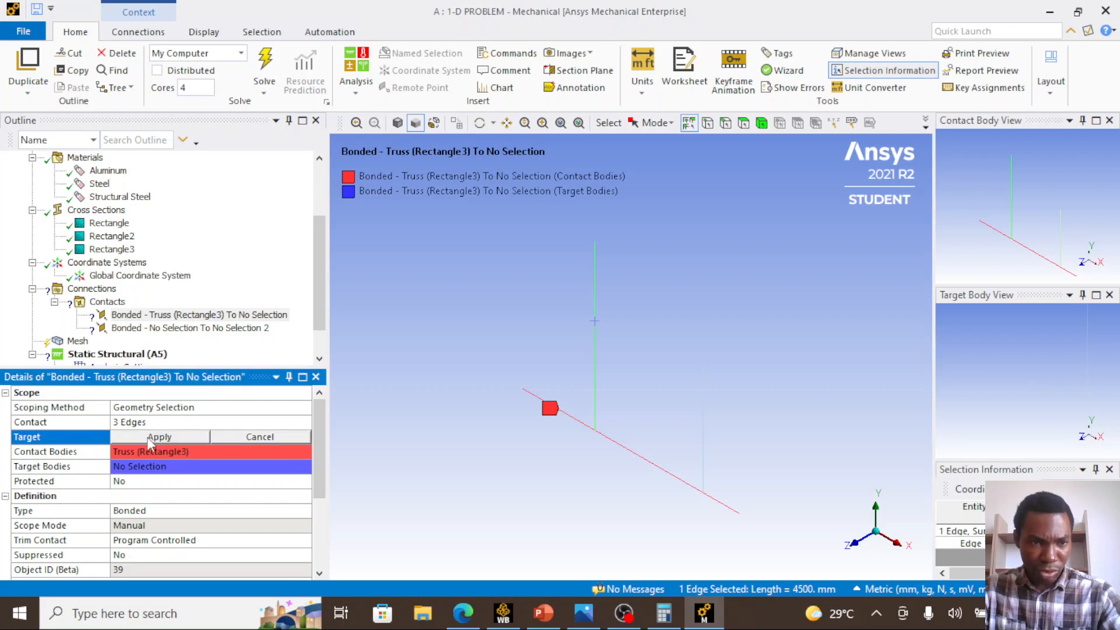
pyautogui.click(149, 439)
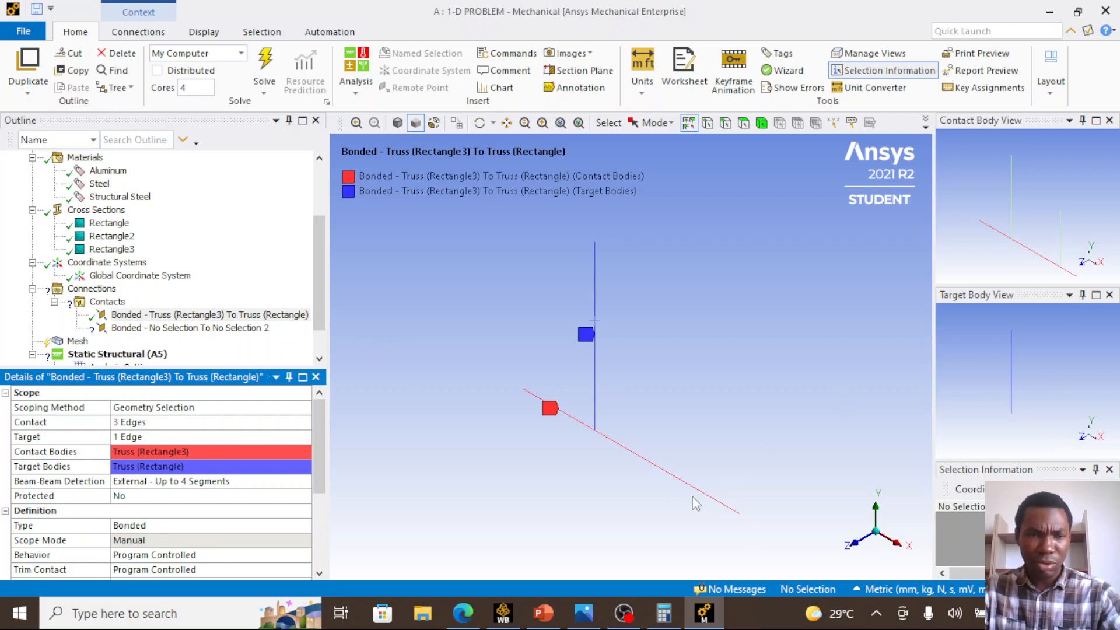
# Assign all three collinear edges of the horizontal truss member as the Contact of the second bonded region
pyautogui.click(230, 328)
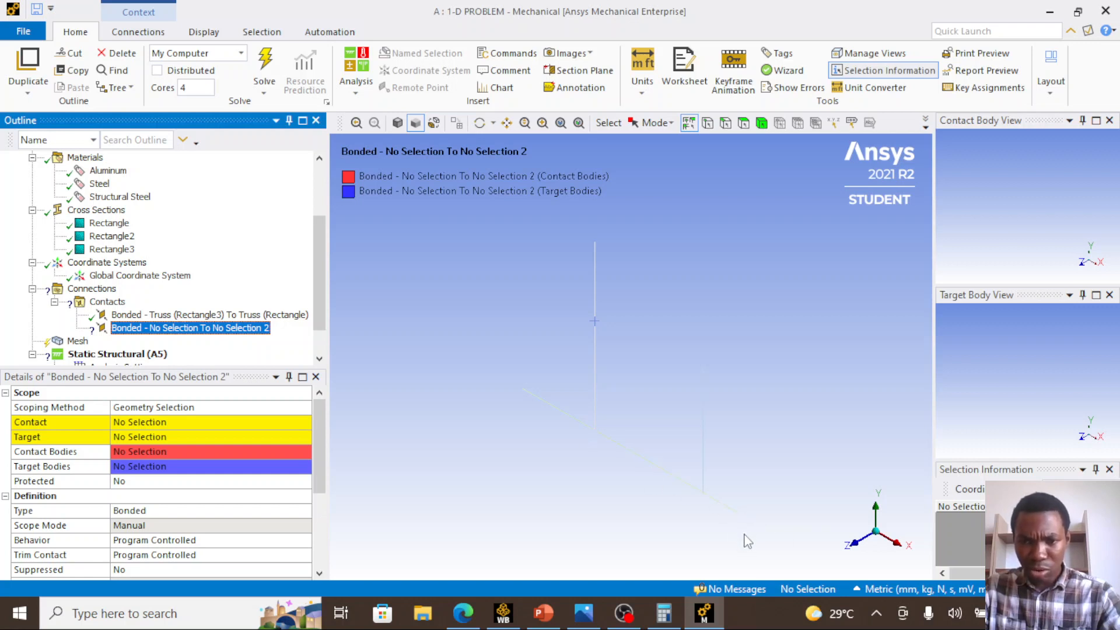
pyautogui.click(698, 490)
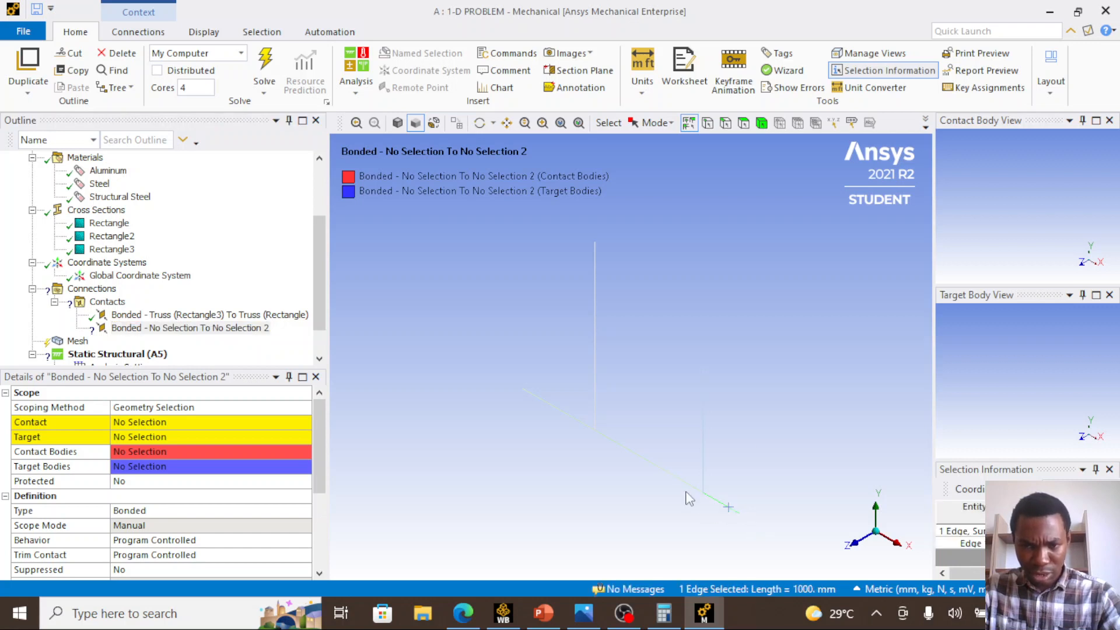
pyautogui.keyDown('ctrl'); pyautogui.click(597, 436); pyautogui.keyUp('ctrl')
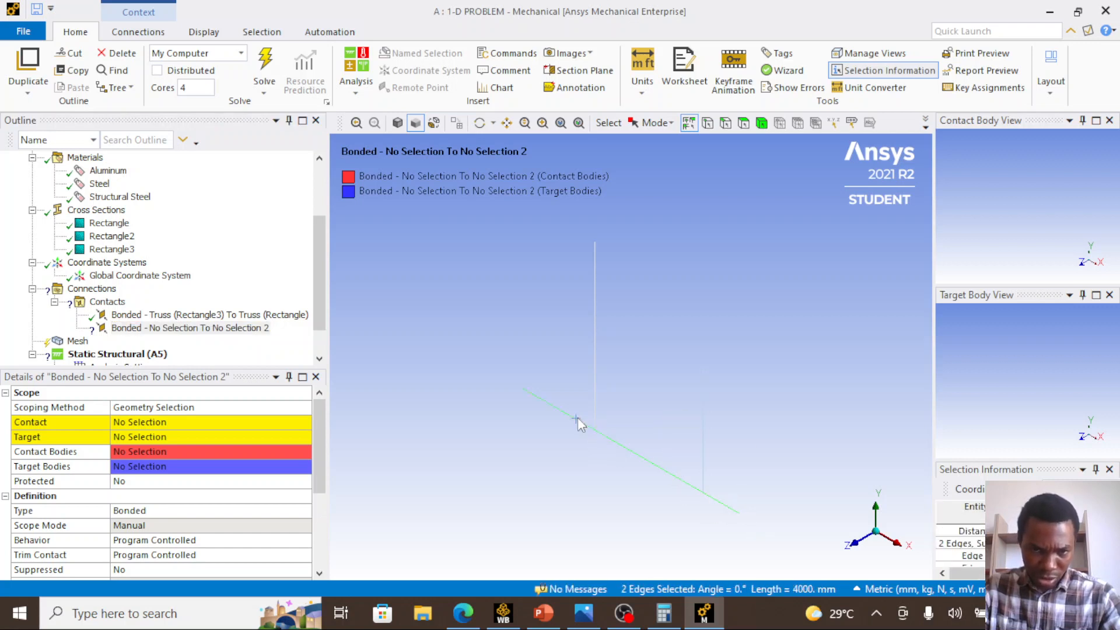
pyautogui.keyDown('ctrl'); pyautogui.click(577, 418); pyautogui.keyUp('ctrl')
pyautogui.click(163, 422)
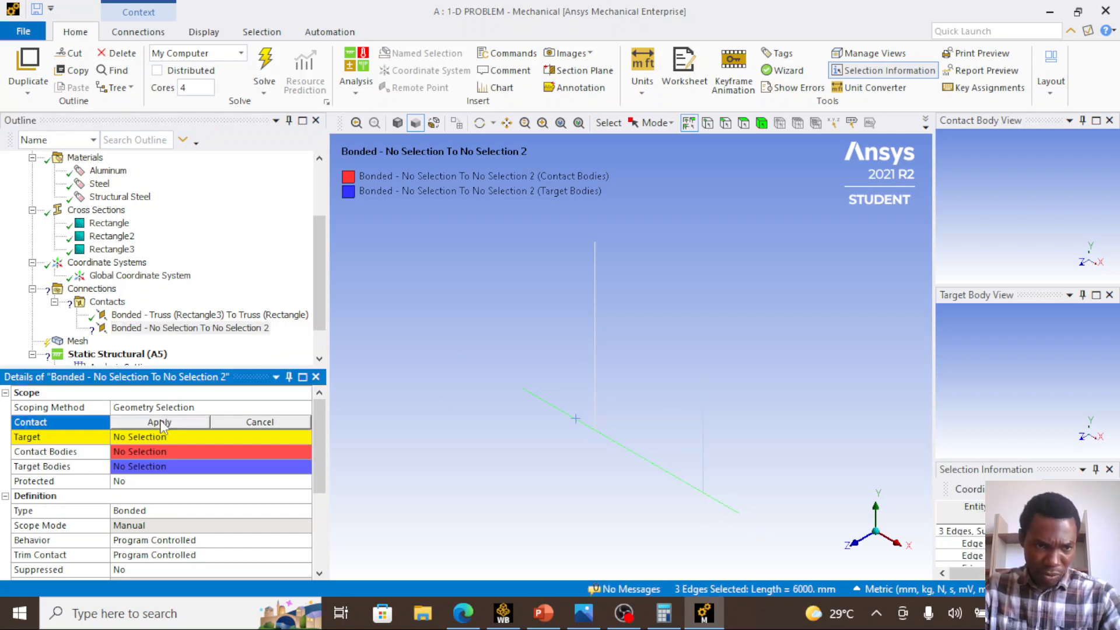
pyautogui.click(160, 423)
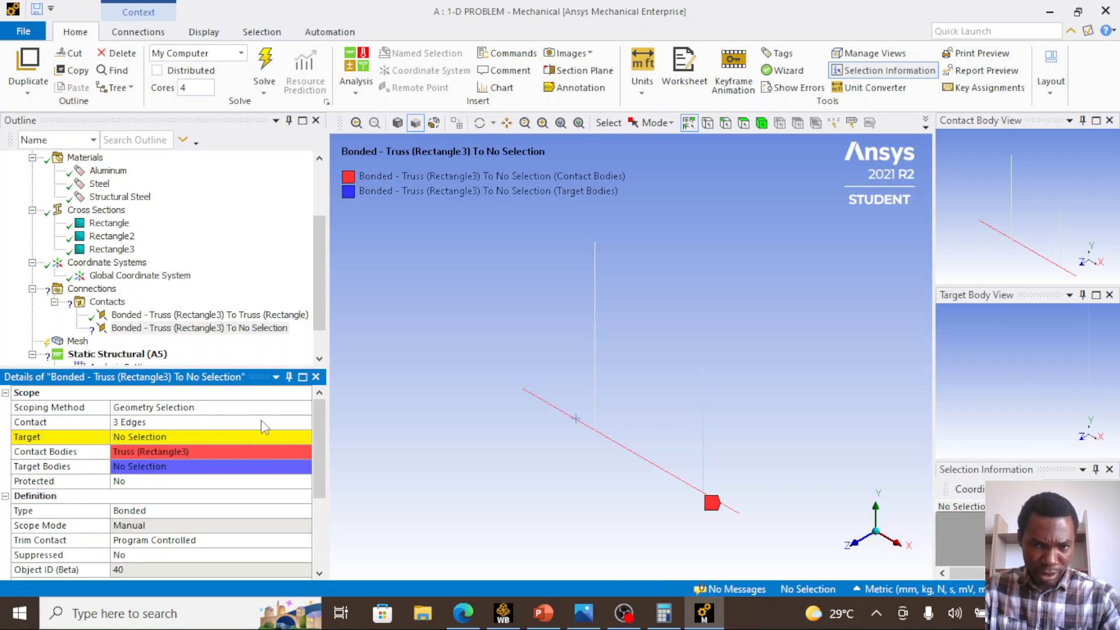
# Assign the shorter vertical truss edge as the Target of the second bonded region and compare it with the first region
pyautogui.click(703, 409)
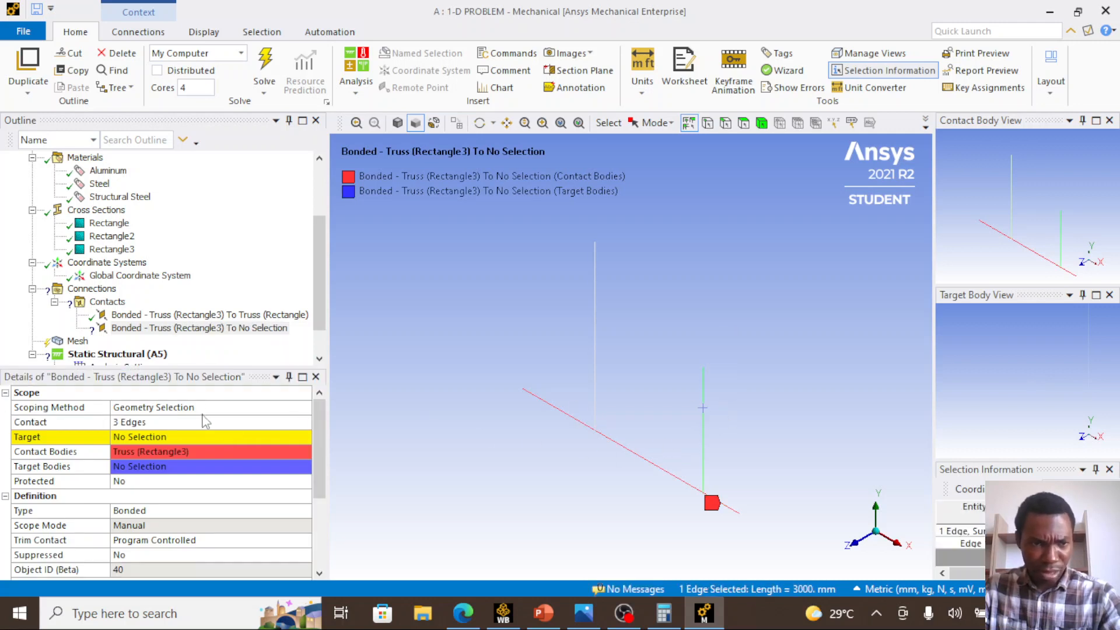
pyautogui.click(166, 439)
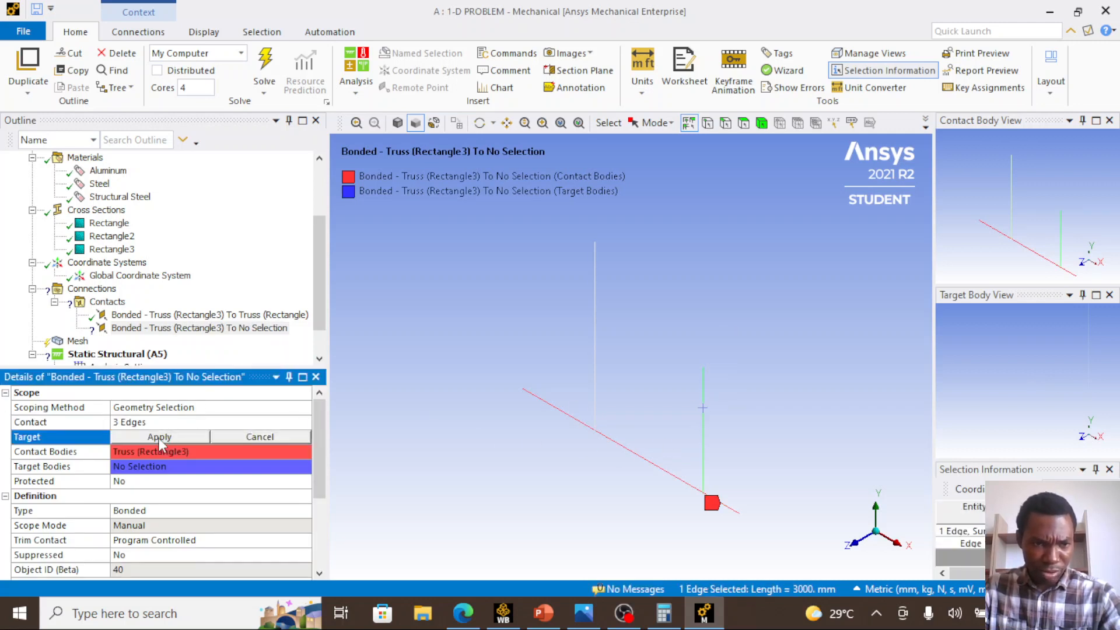
pyautogui.click(158, 438)
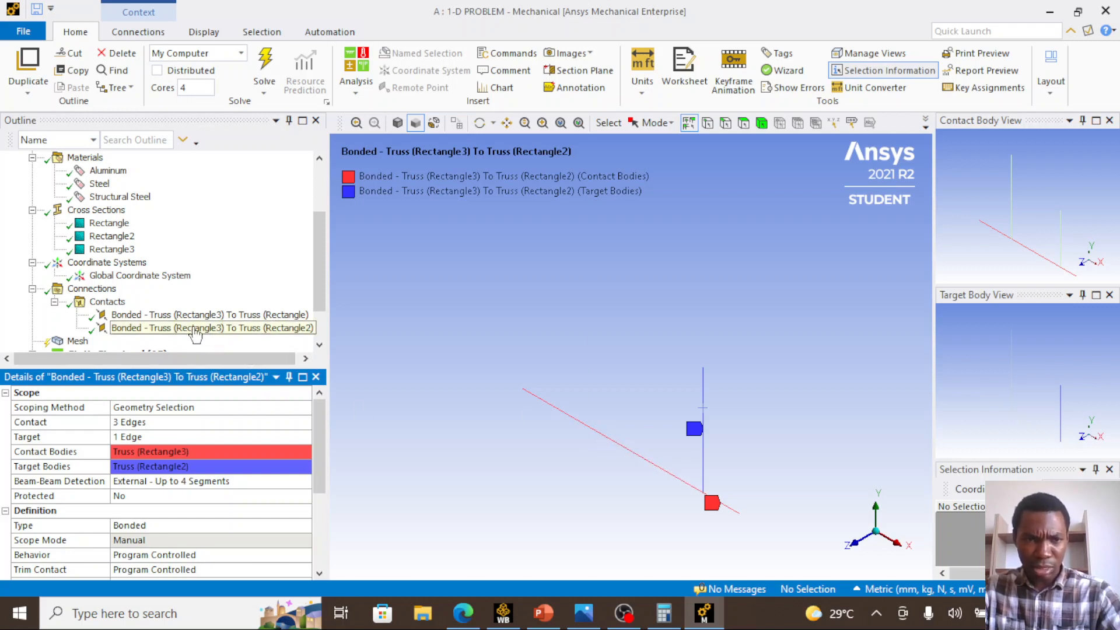
pyautogui.press('Up')
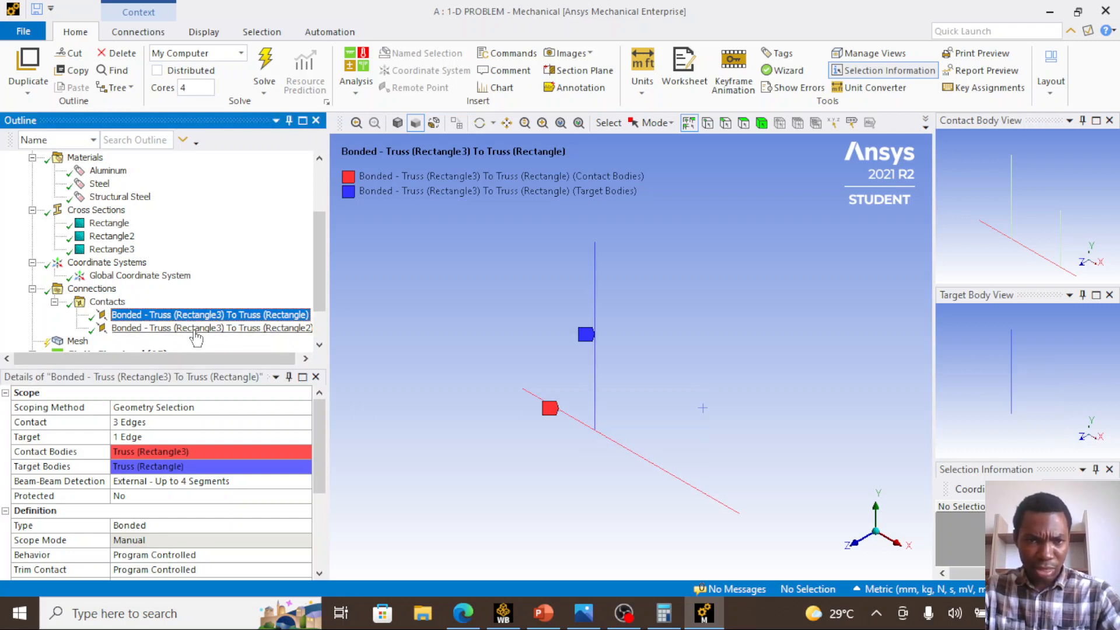
pyautogui.click(195, 330)
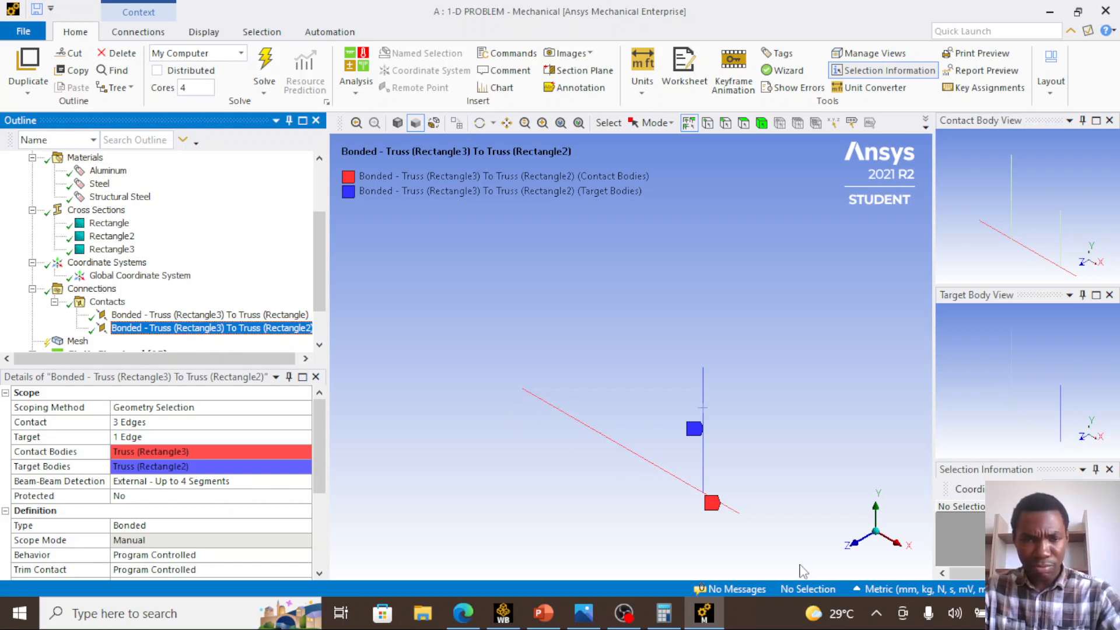
# Set the stiffness behavior of the horizontal member, Truss (Rectangle3), to Stiff Beam
pyautogui.scroll(-1, 166, 320)
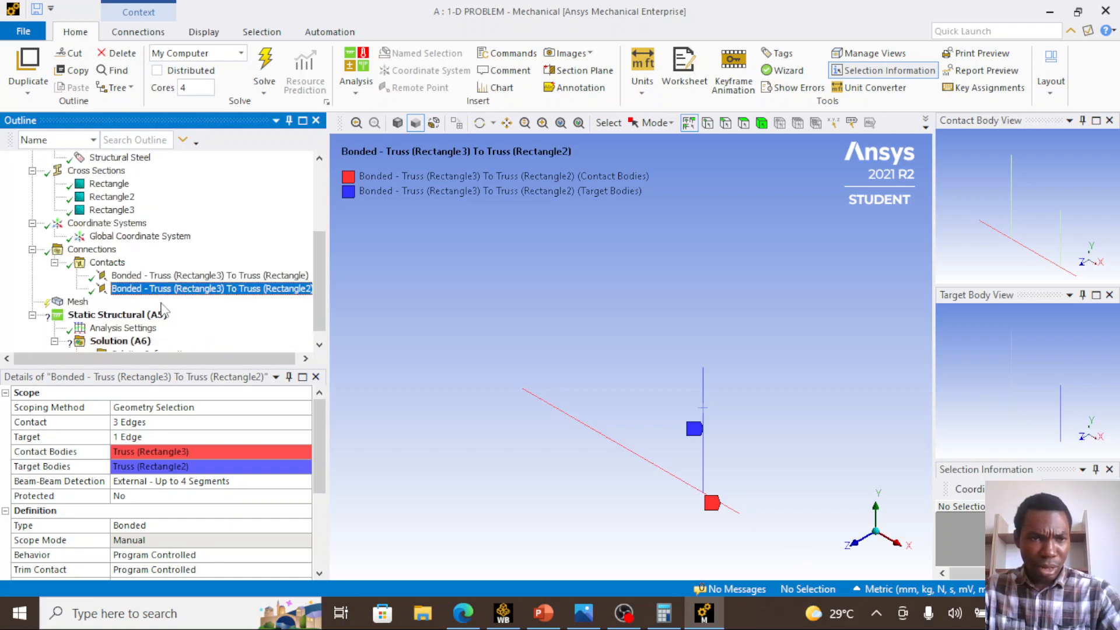
pyautogui.scroll(3, 164, 309)
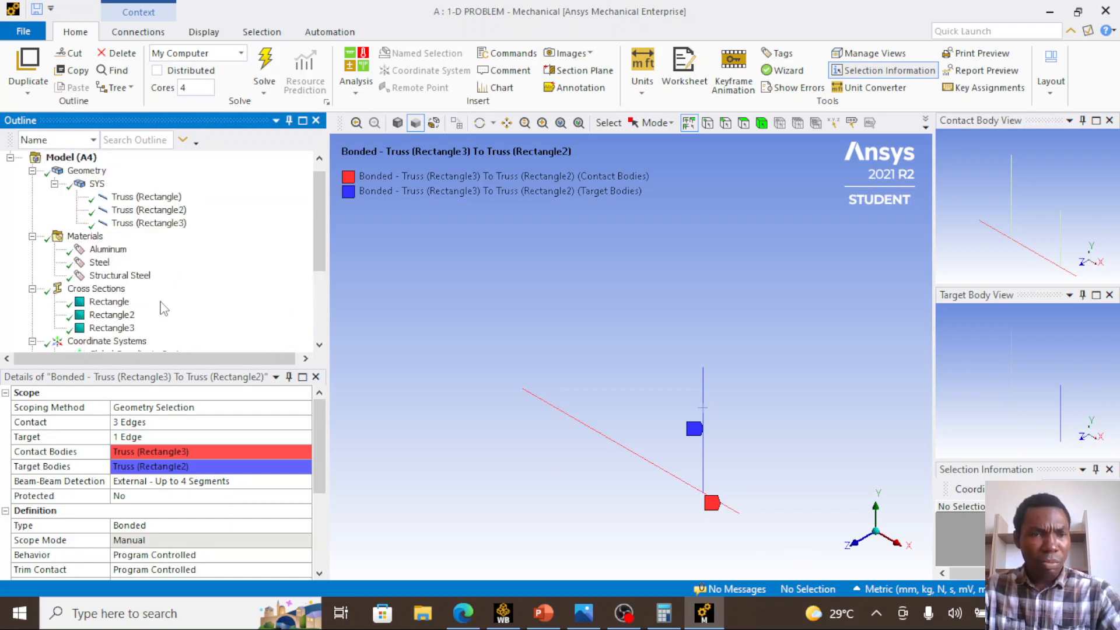
pyautogui.click(143, 224)
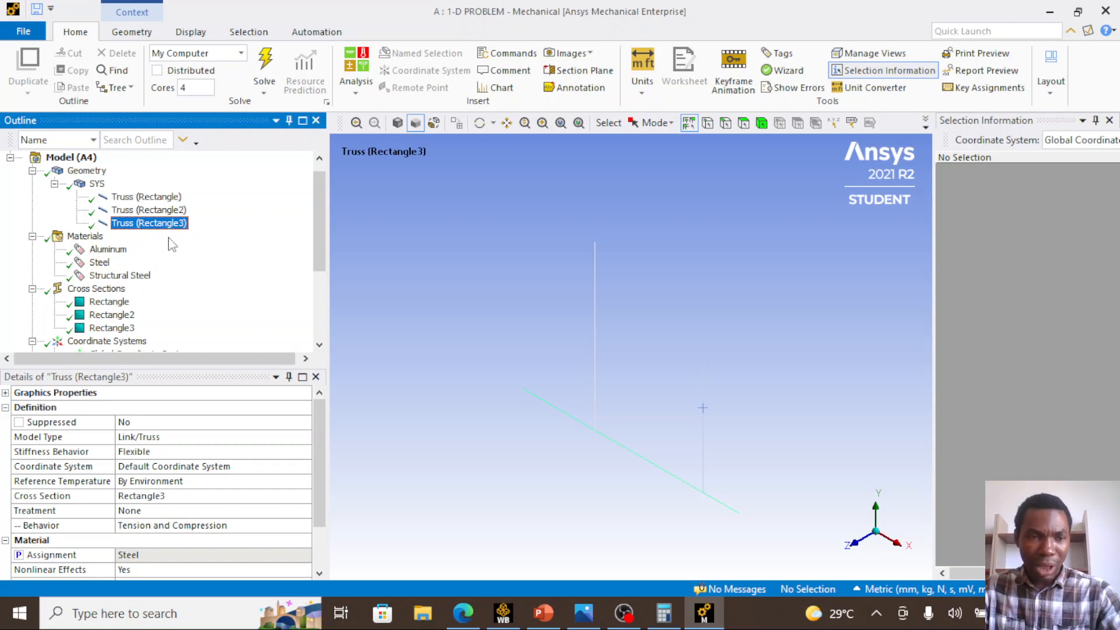
pyautogui.click(195, 453)
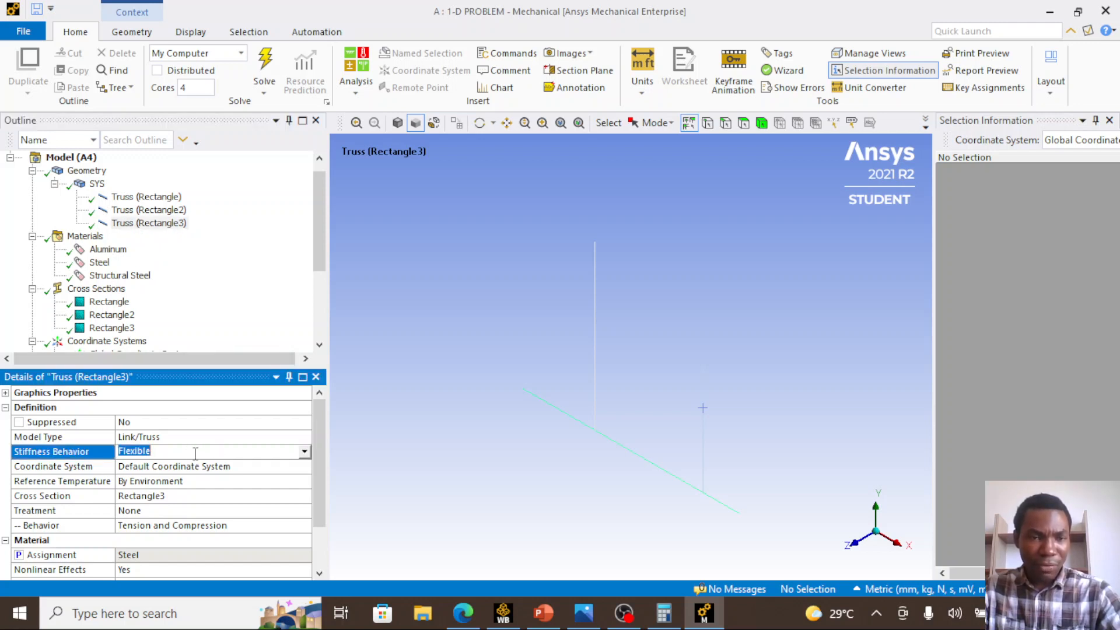
pyautogui.click(304, 452)
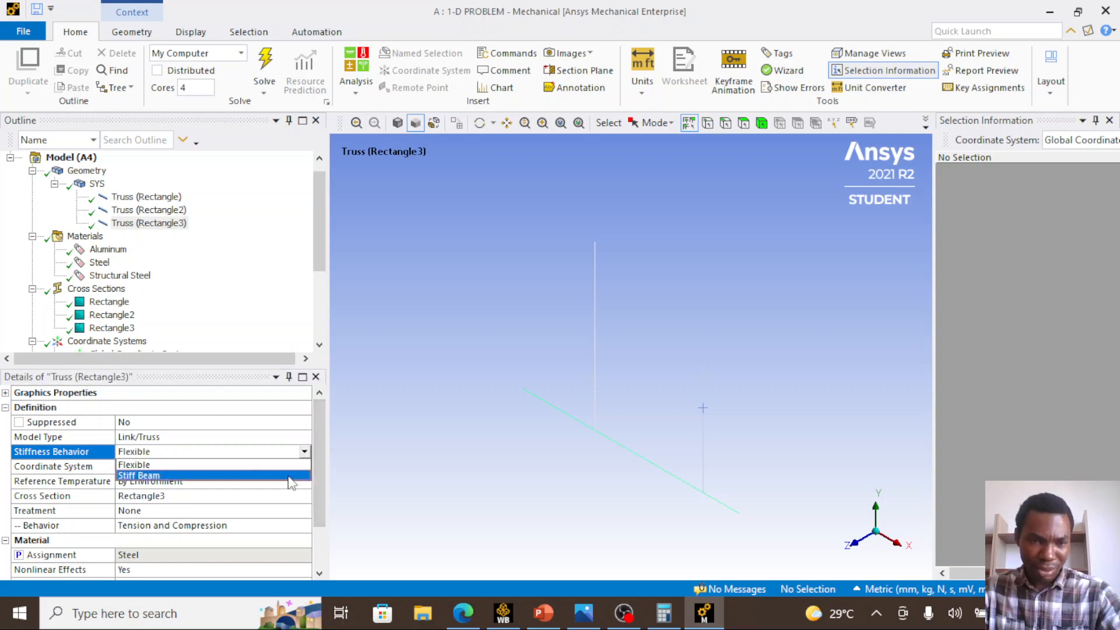
pyautogui.click(290, 477)
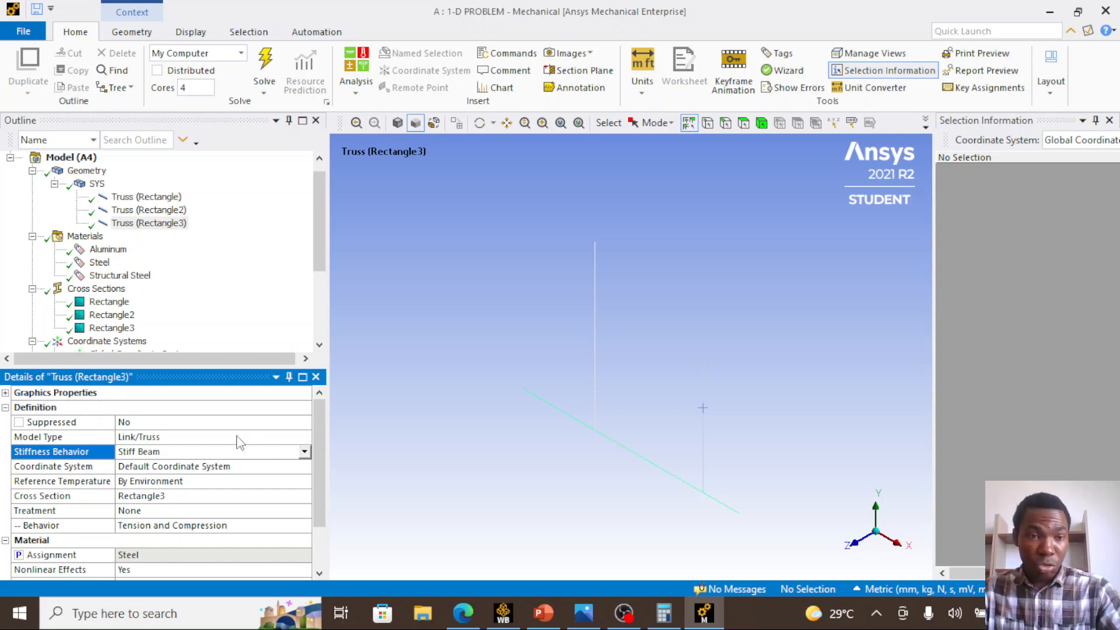
# Review the stiffness behavior of both vertical trusses and the contact type options of the first contact region, keeping its type as Bonded
pyautogui.click(151, 198)
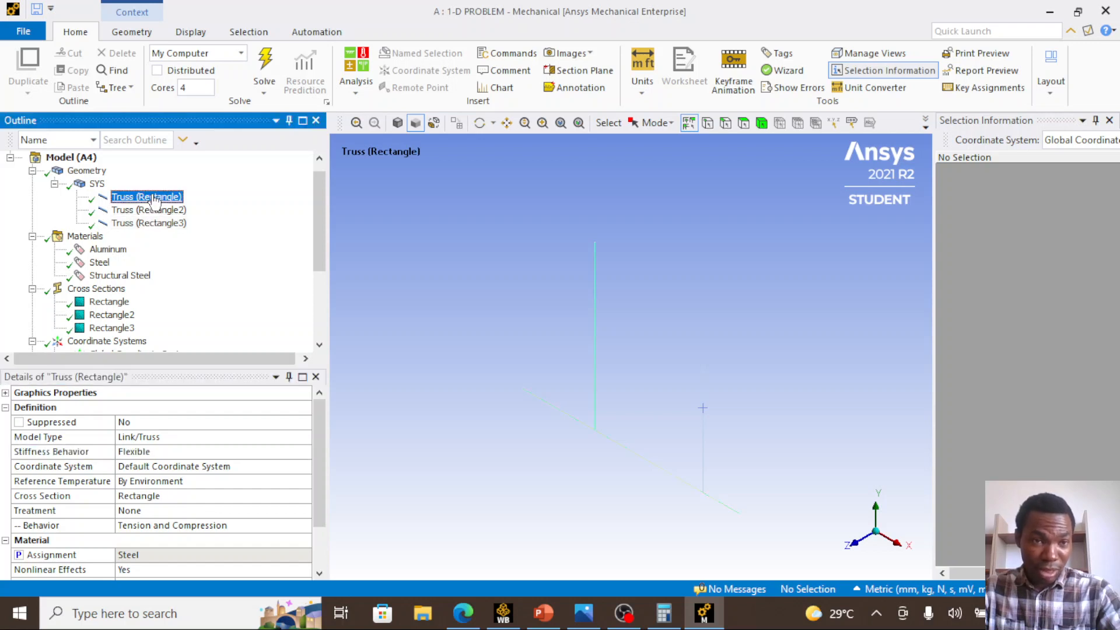
pyautogui.click(147, 211)
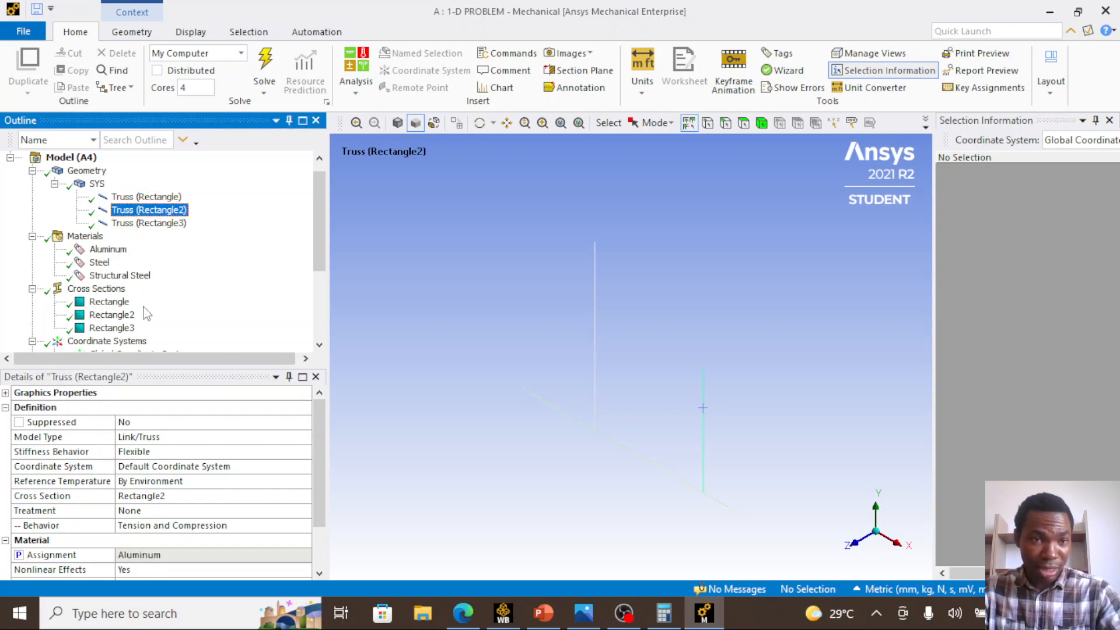
pyautogui.click(153, 197)
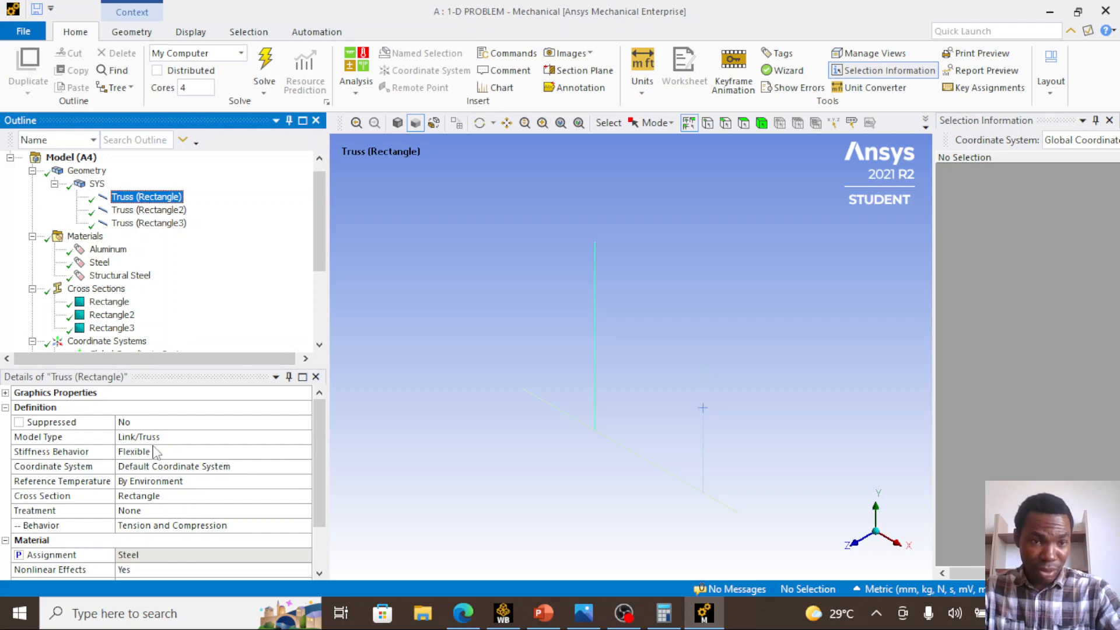
pyautogui.scroll(-2, 117, 256)
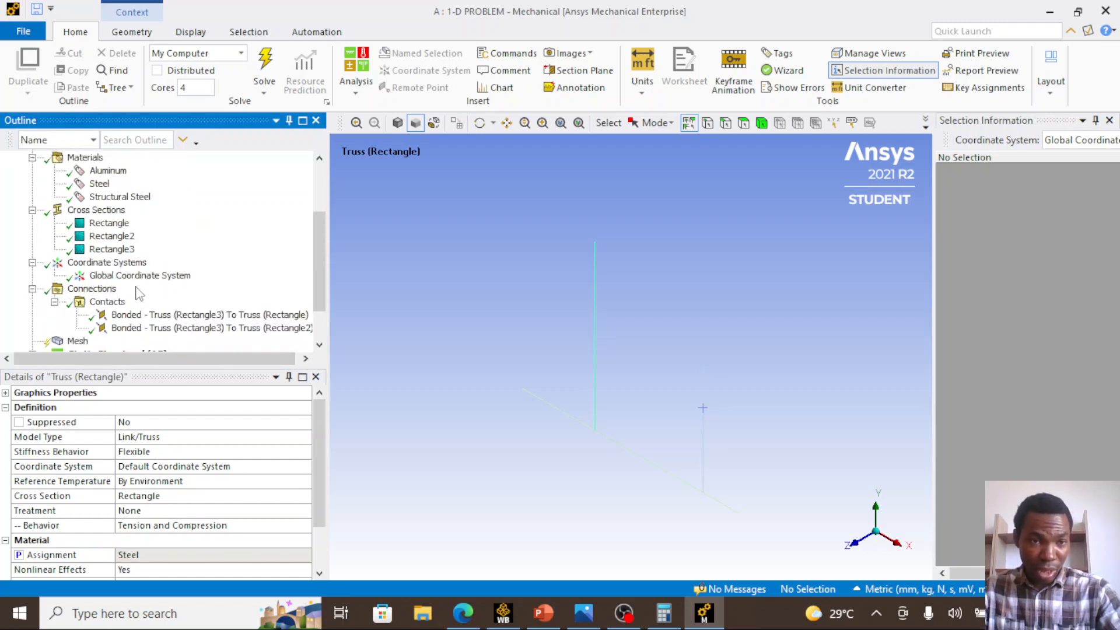
pyautogui.click(92, 288)
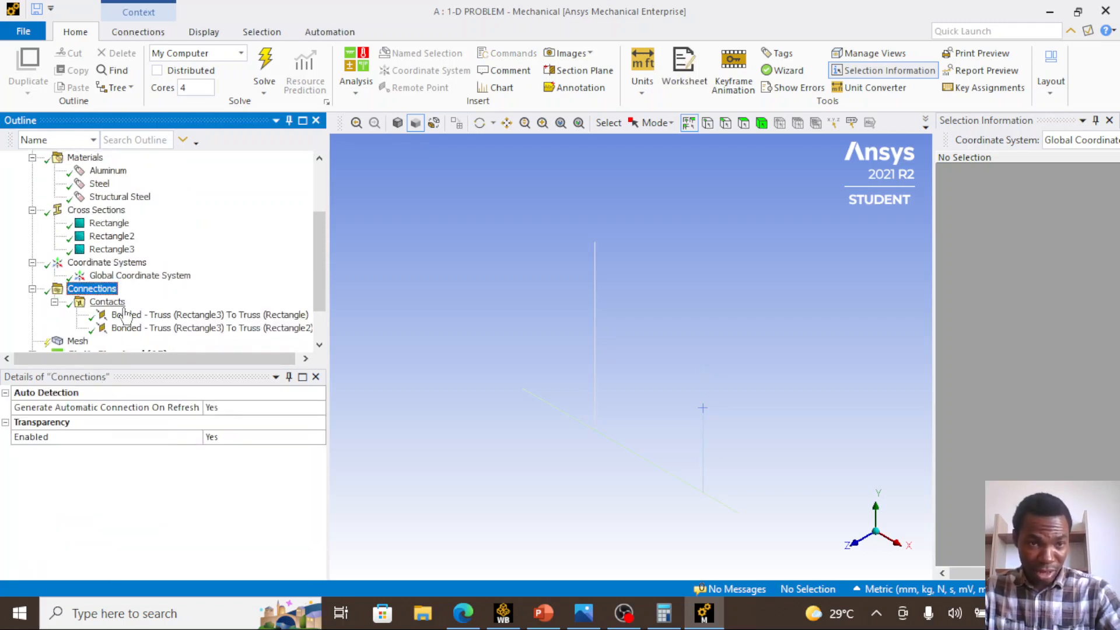
pyautogui.click(153, 315)
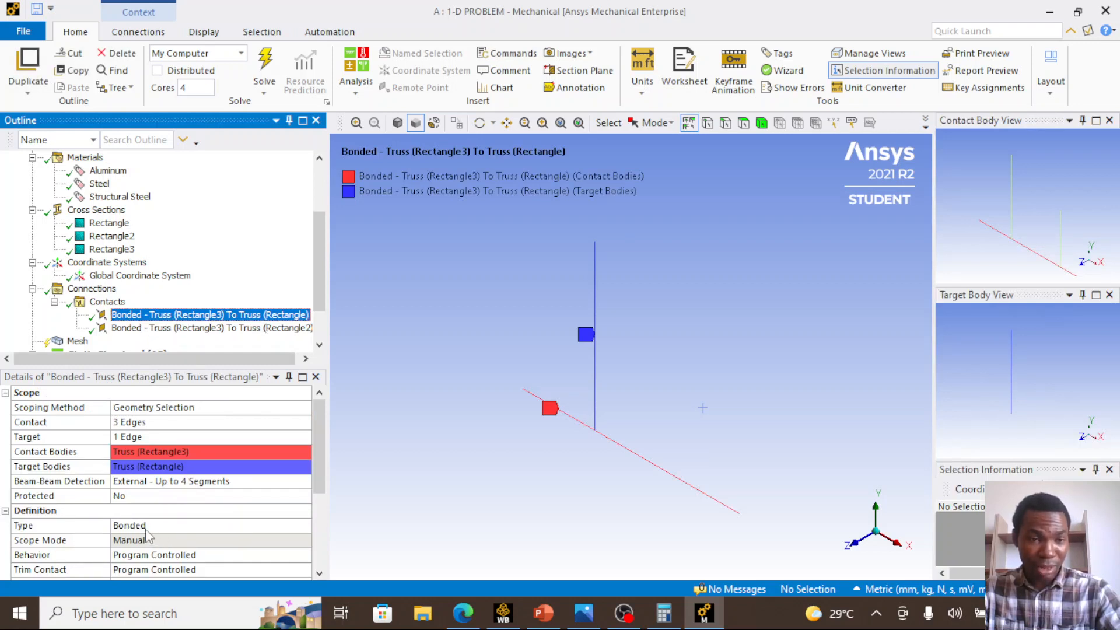
pyautogui.scroll(-1, 149, 533)
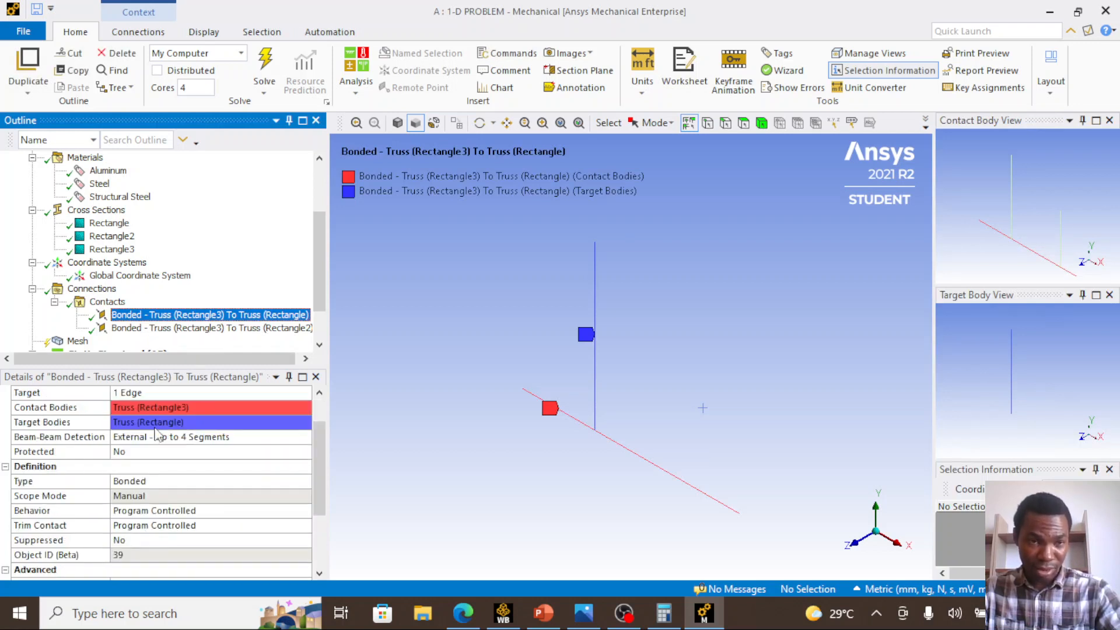
pyautogui.click(145, 482)
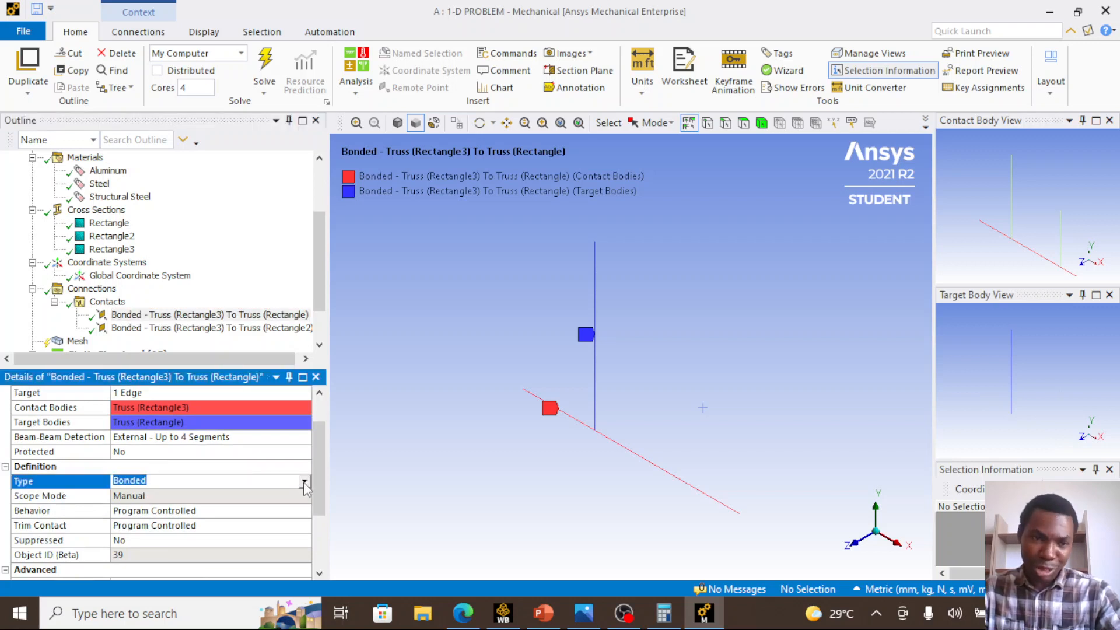
pyautogui.click(304, 482)
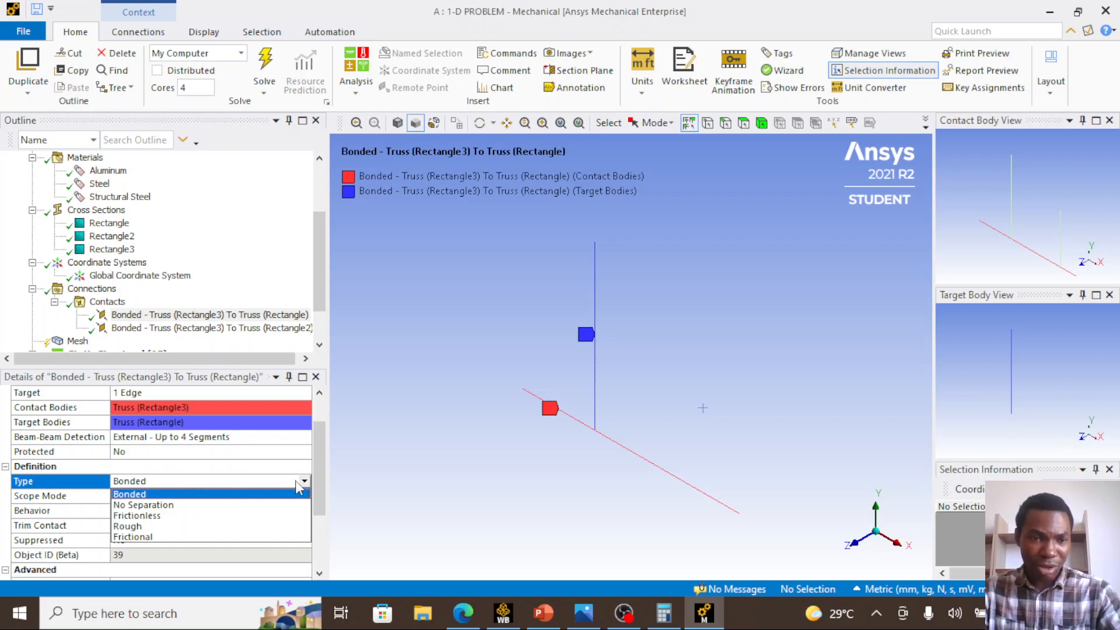
pyautogui.click(235, 497)
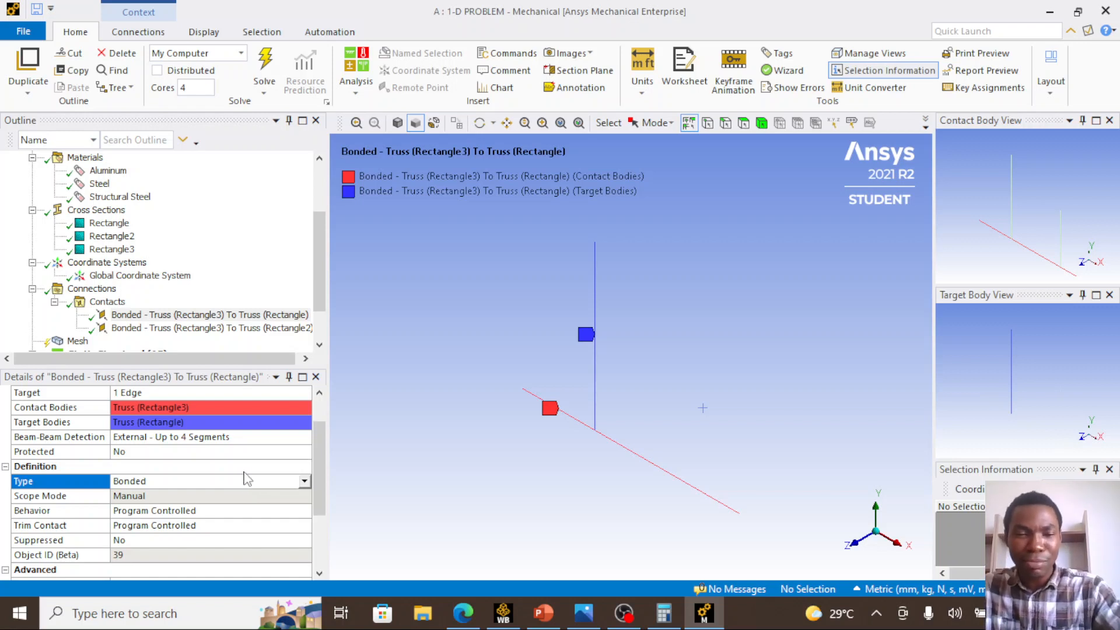
# Consult the 1-D problem slide in PowerPoint, then return to Mechanical and set the mesh element size to 4500 mm
pyautogui.scroll(-2, 169, 318)
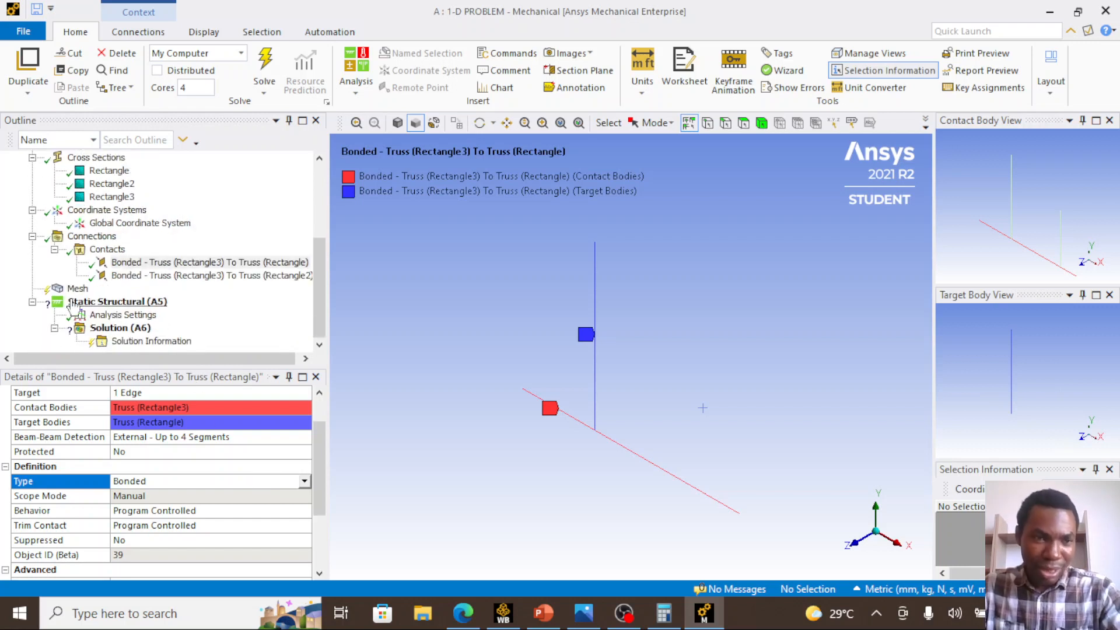
pyautogui.click(77, 290)
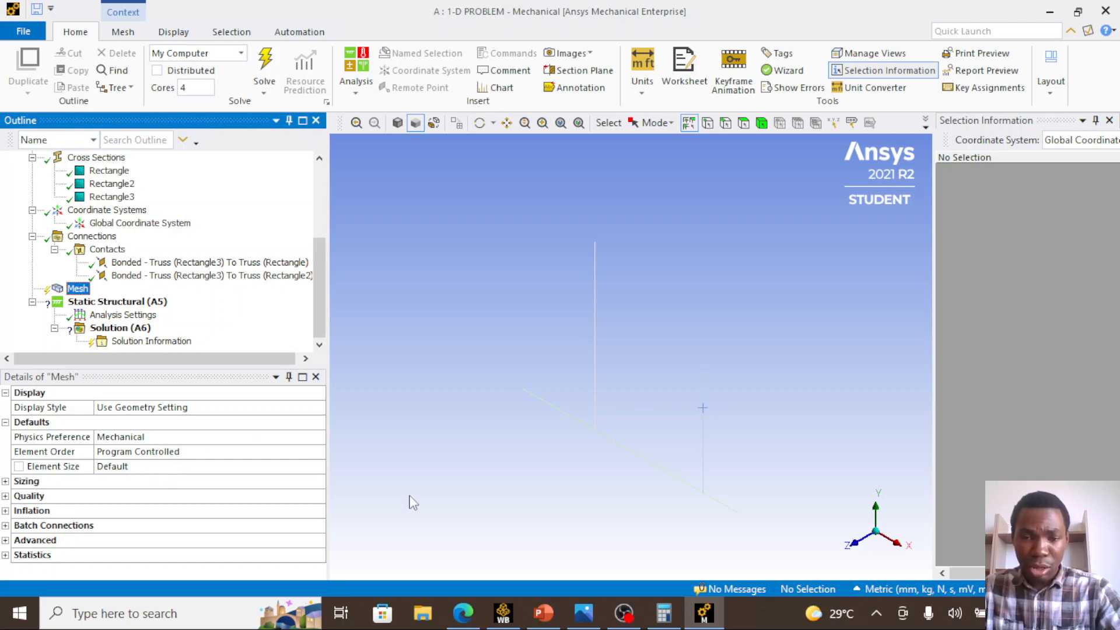
pyautogui.click(543, 612)
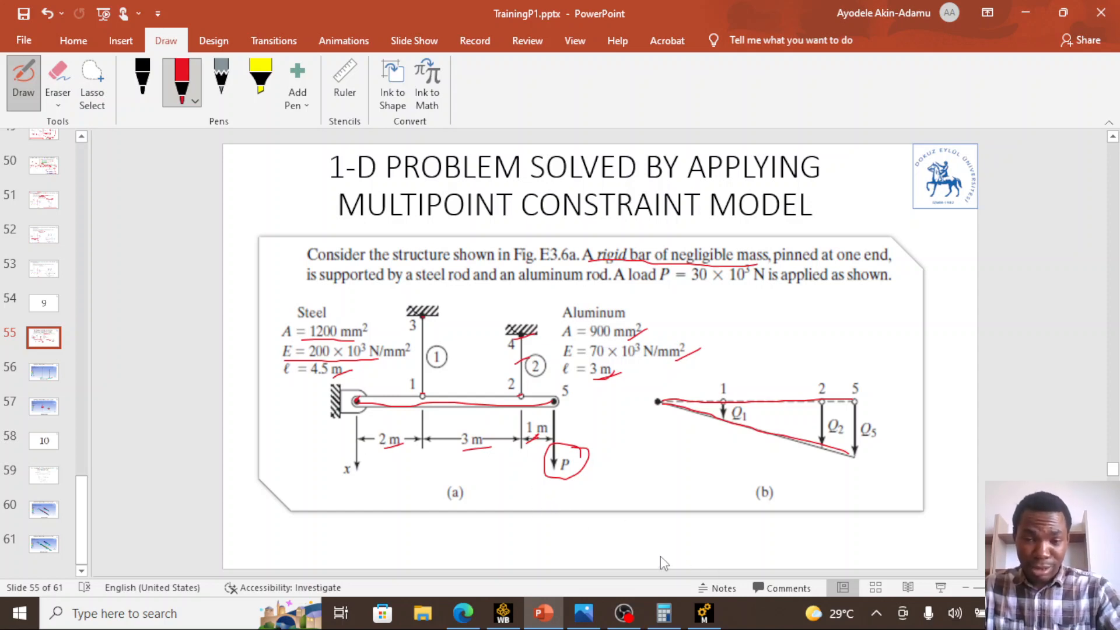
pyautogui.click(705, 614)
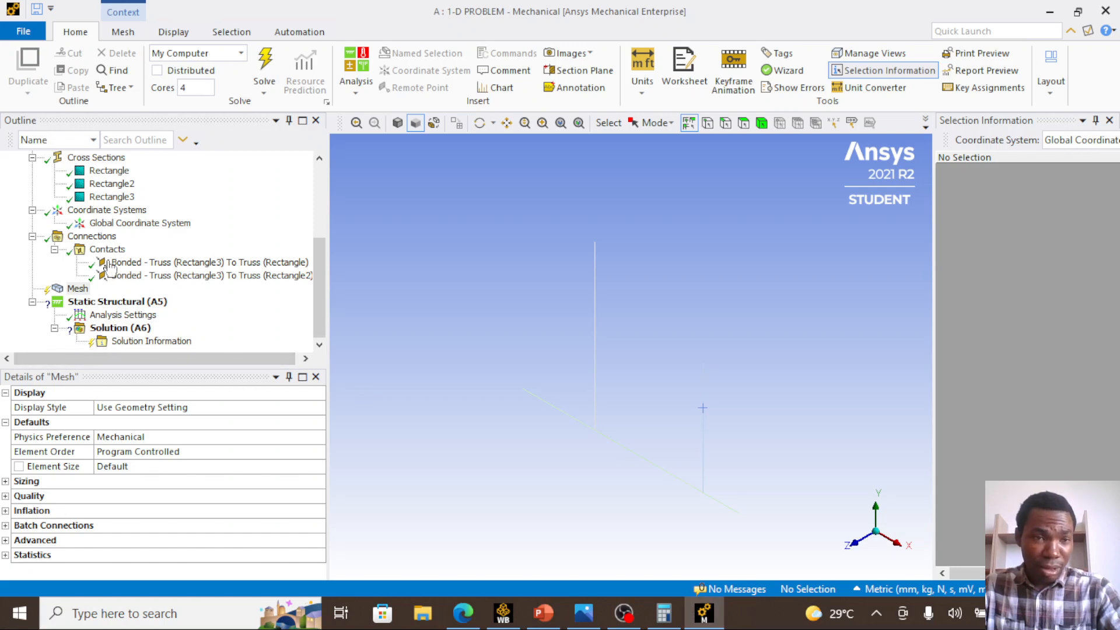
pyautogui.click(77, 288)
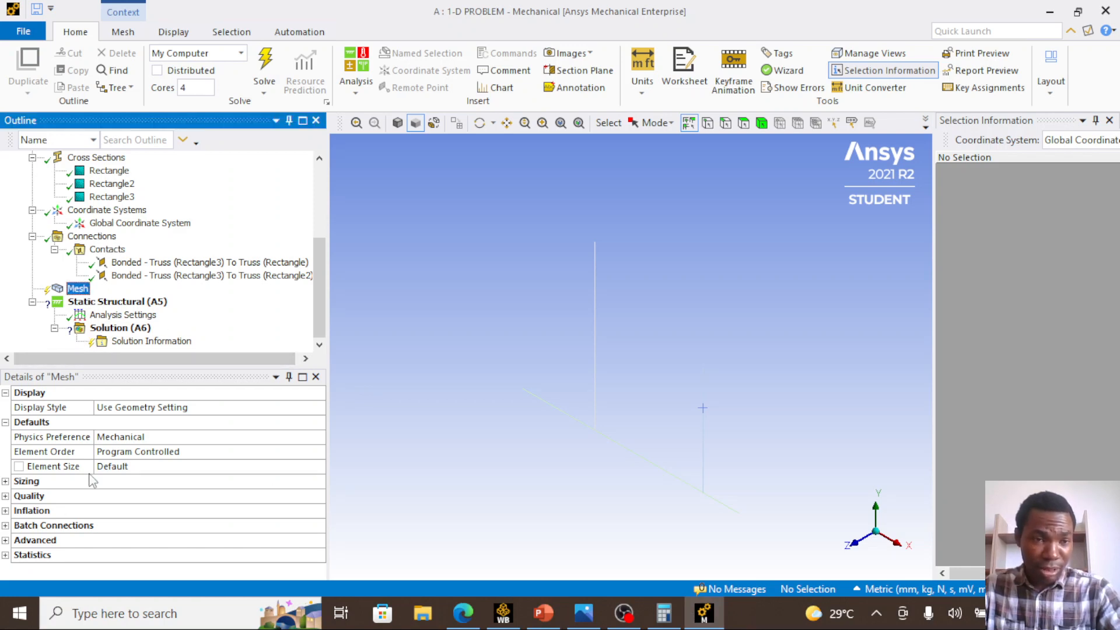
pyautogui.click(130, 467)
pyautogui.write('4500')
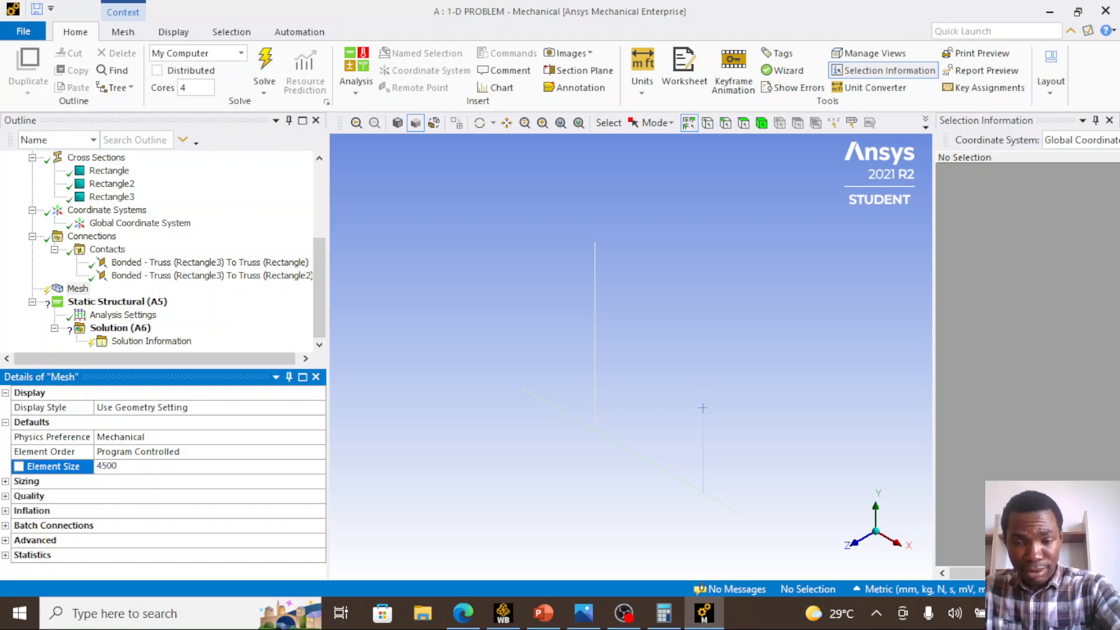
pyautogui.press('Return')
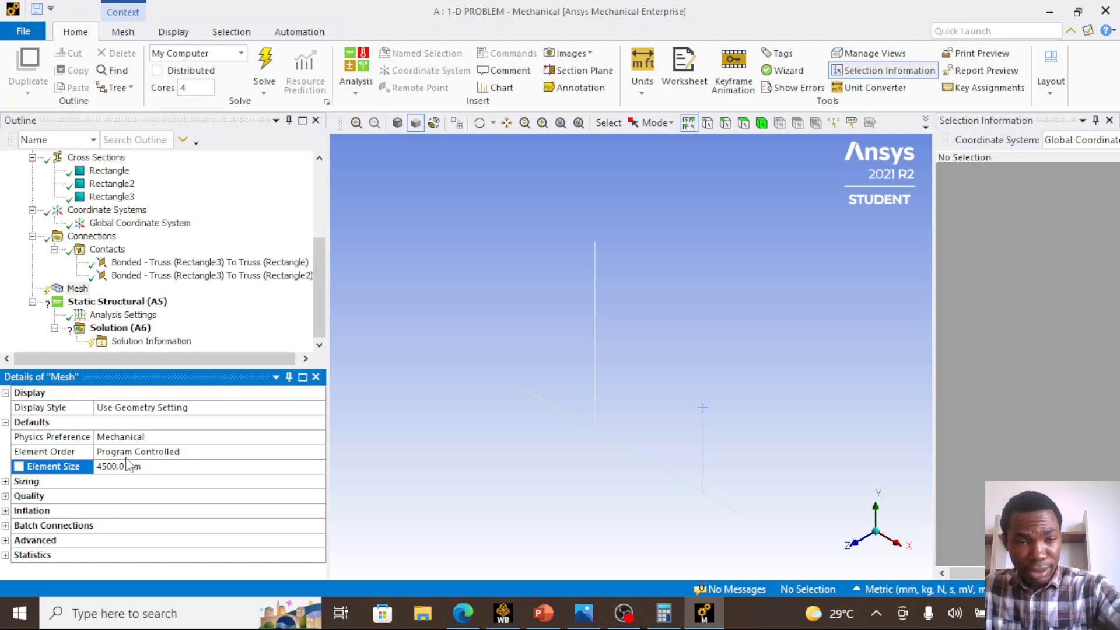
# Set the element order of the mesh to Linear
pyautogui.click(131, 451)
pyautogui.click(318, 452)
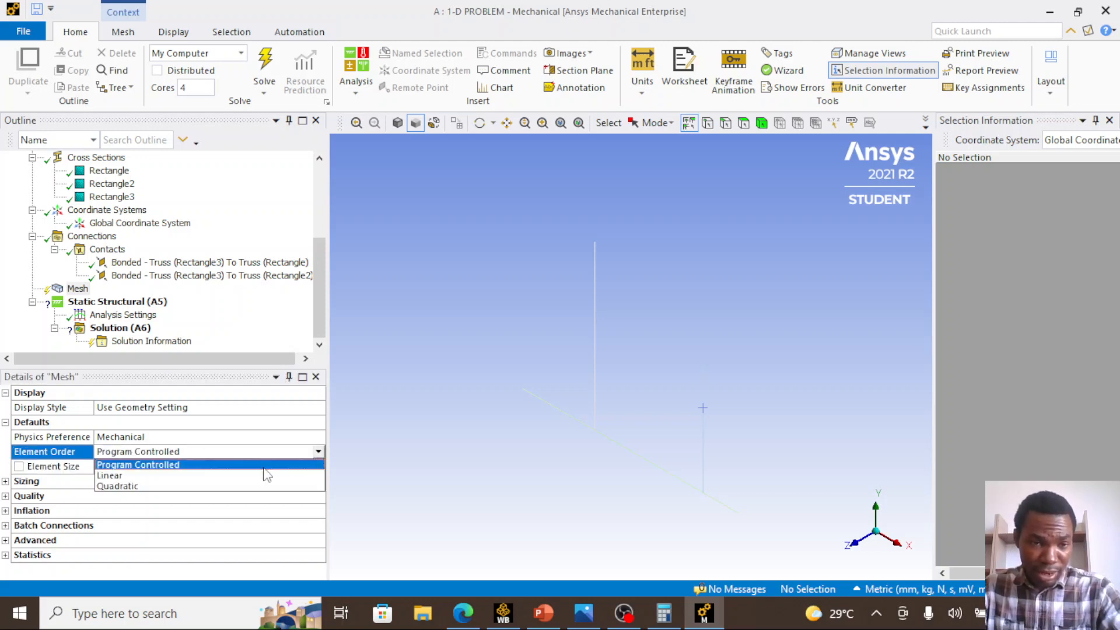
pyautogui.click(266, 474)
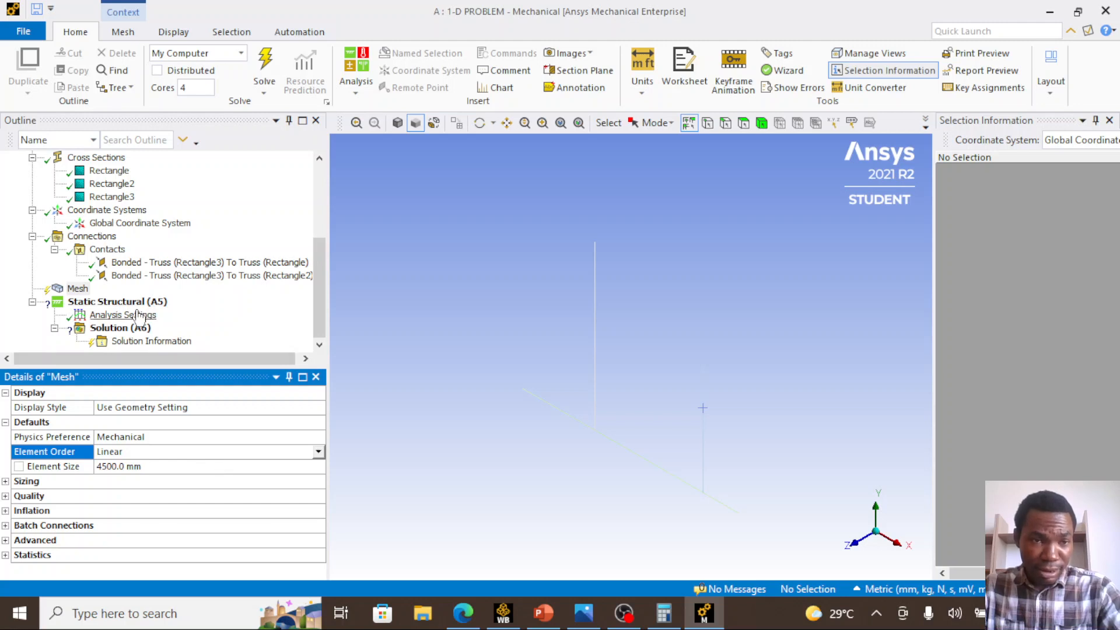
# Insert a displacement support in Static Structural on the horizontal member's end vertex at the origin
pyautogui.click(147, 302)
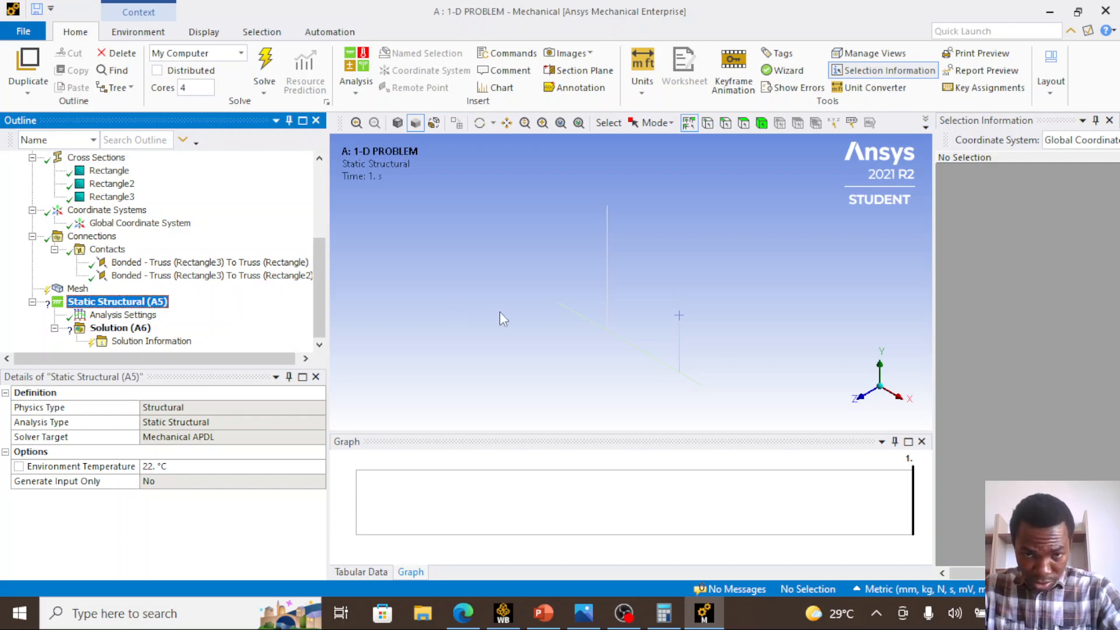
pyautogui.click(558, 302)
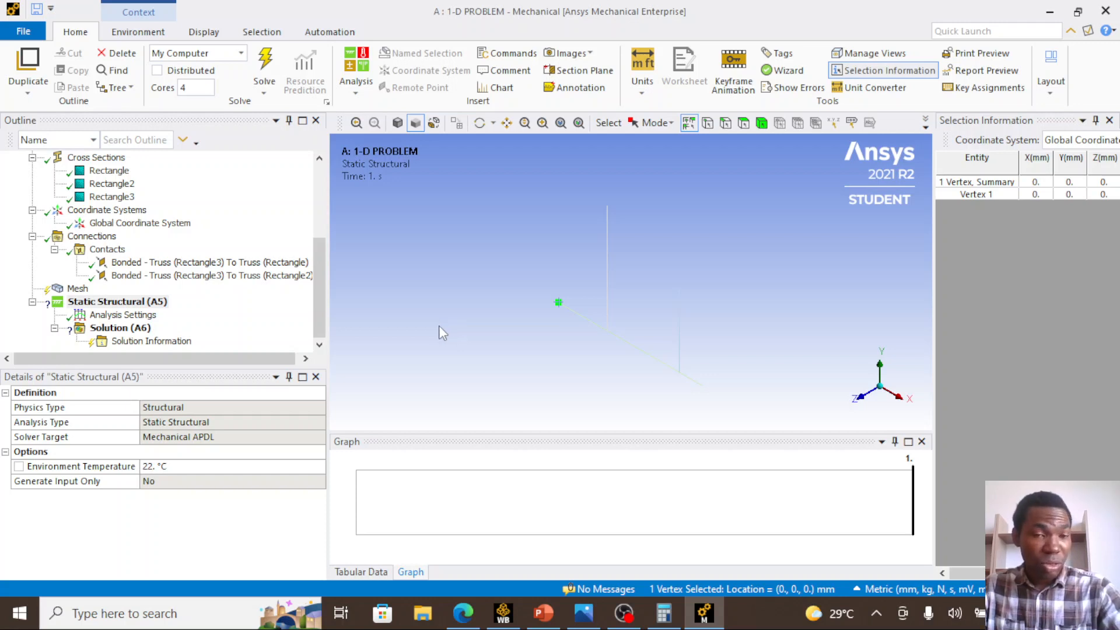
pyautogui.click(126, 301)
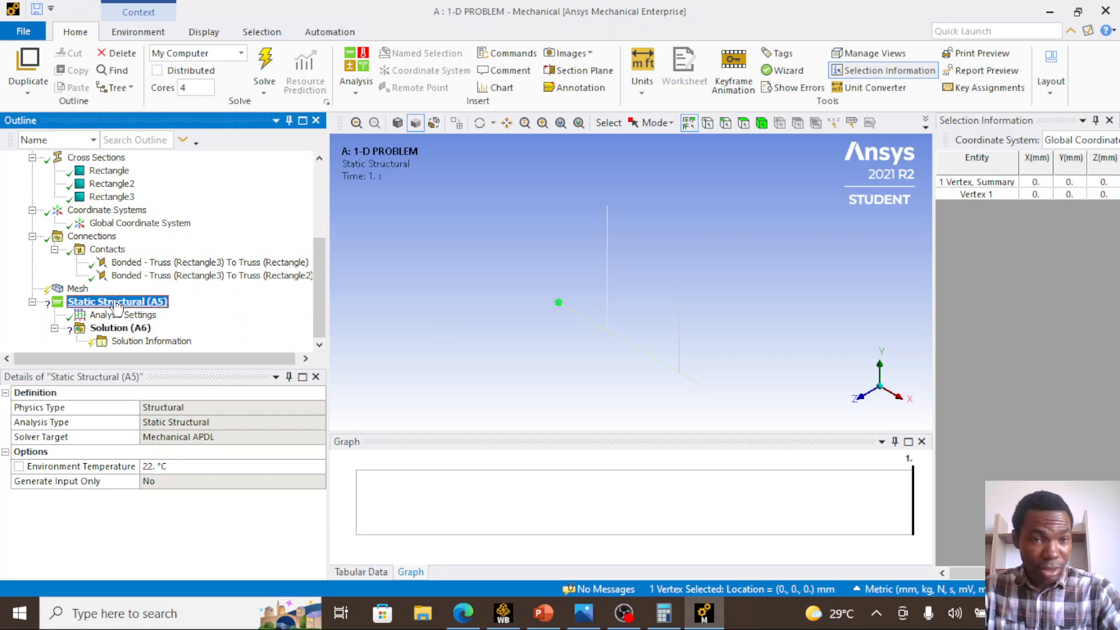
pyautogui.rightClick(125, 302)
pyautogui.moveTo(177, 313)
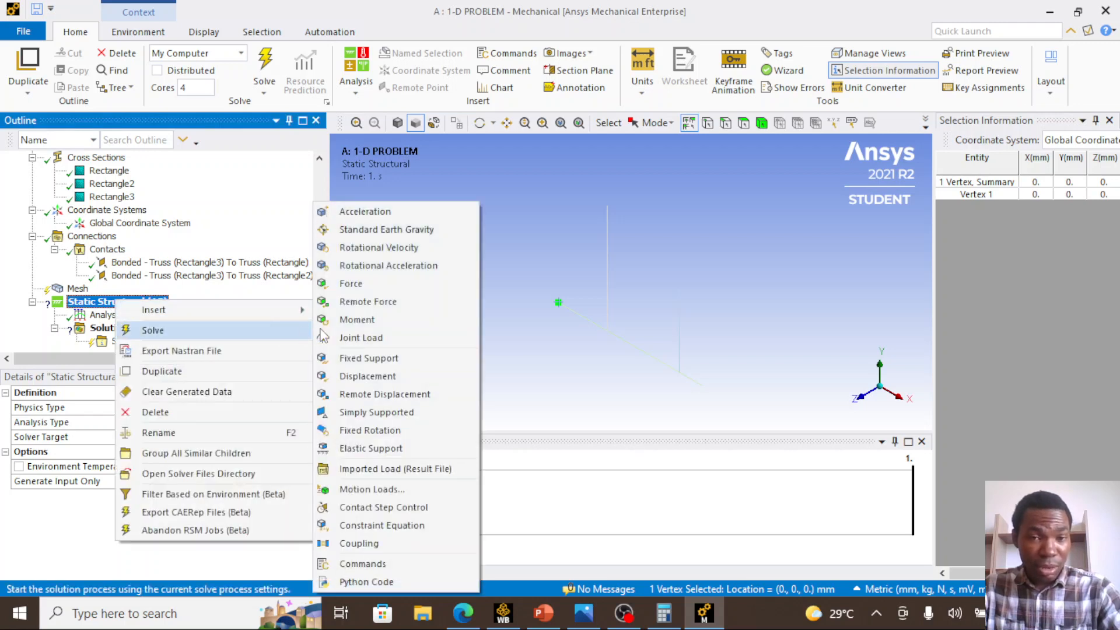
pyautogui.click(367, 378)
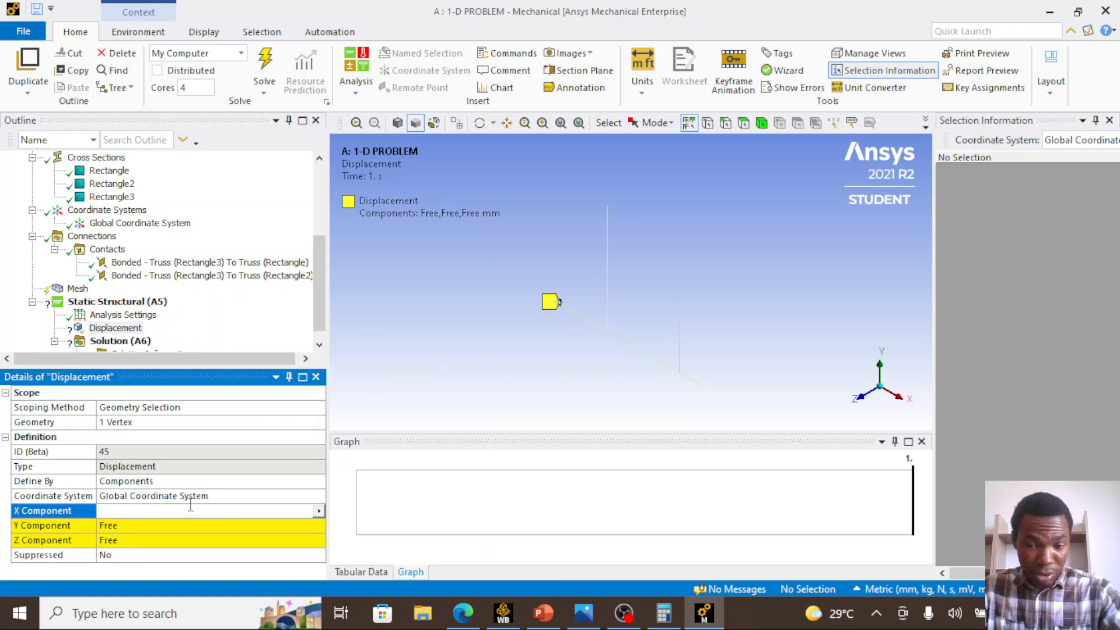
# Set the X and Y components of the origin vertex's displacement to 0 mm, leaving Z free
pyautogui.write('0')
pyautogui.press('Return')
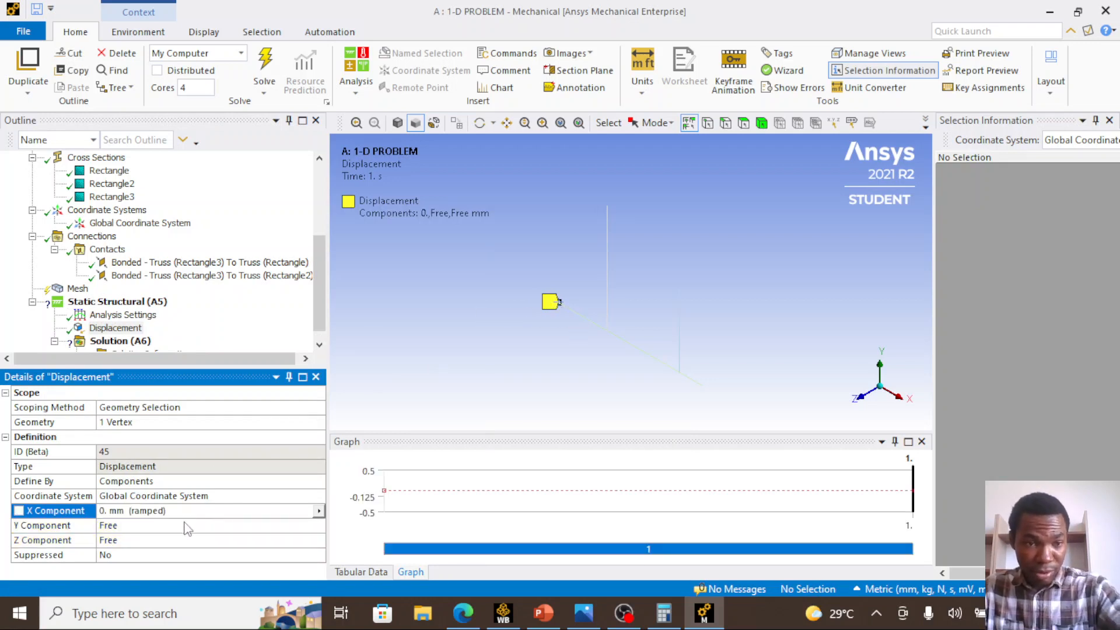
pyautogui.click(184, 525)
pyautogui.write('0')
pyautogui.press('Return')
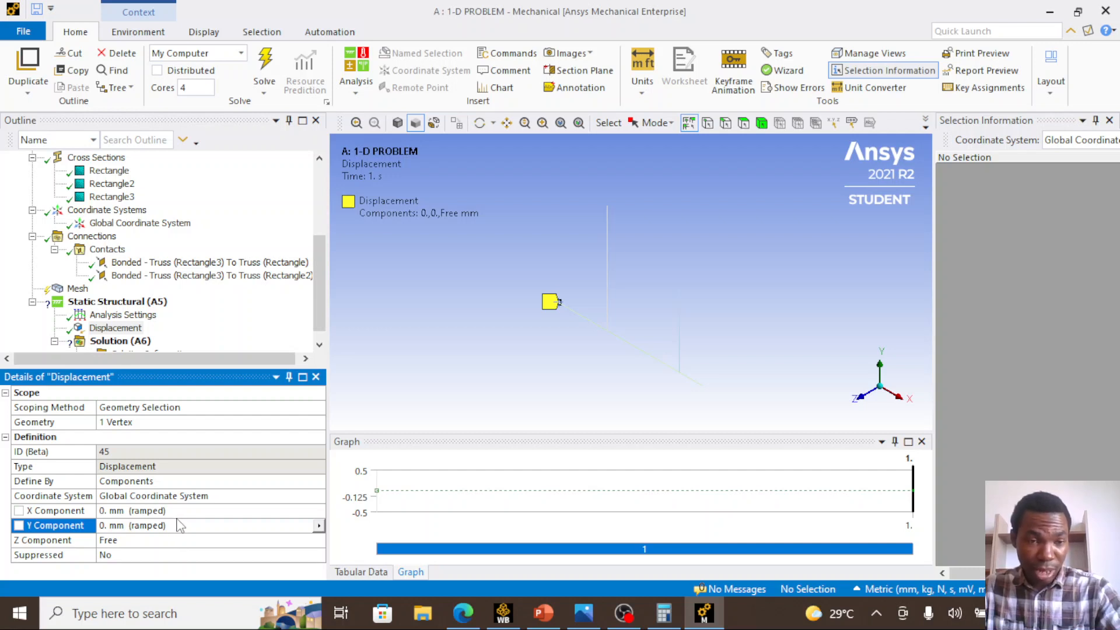
# Insert a second displacement support on the upper end vertex of the taller vertical truss
pyautogui.click(120, 303)
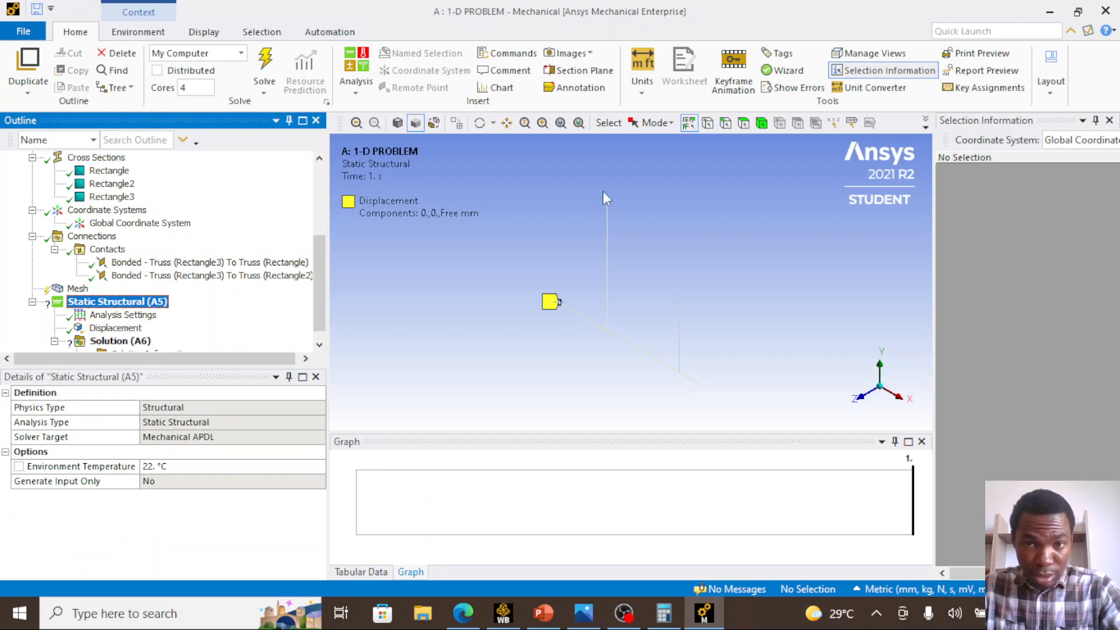
pyautogui.click(607, 206)
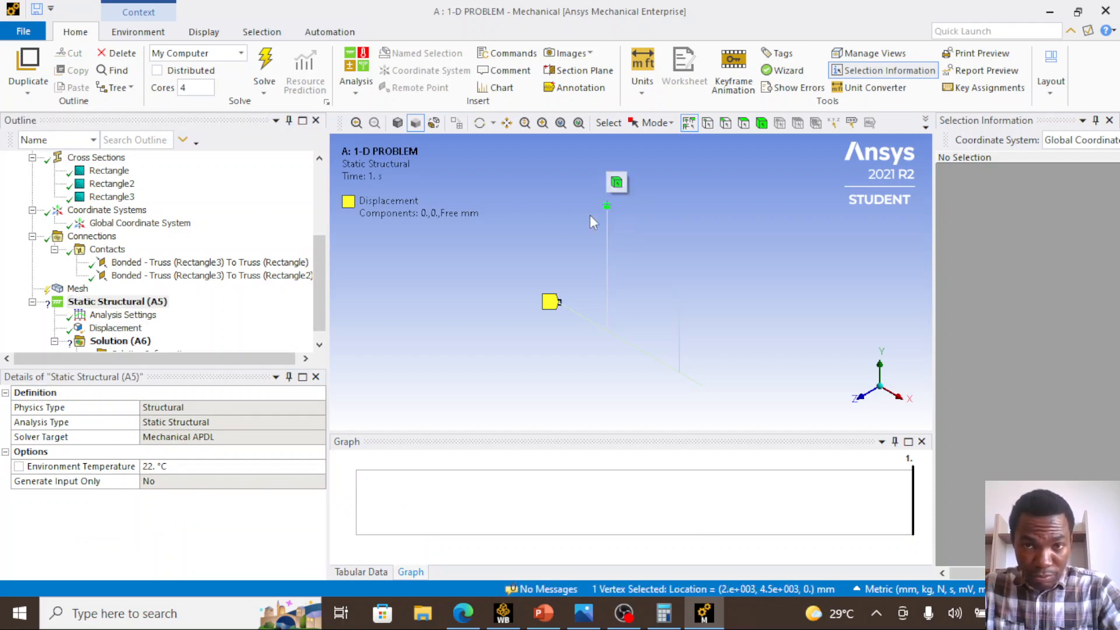
pyautogui.rightClick(148, 303)
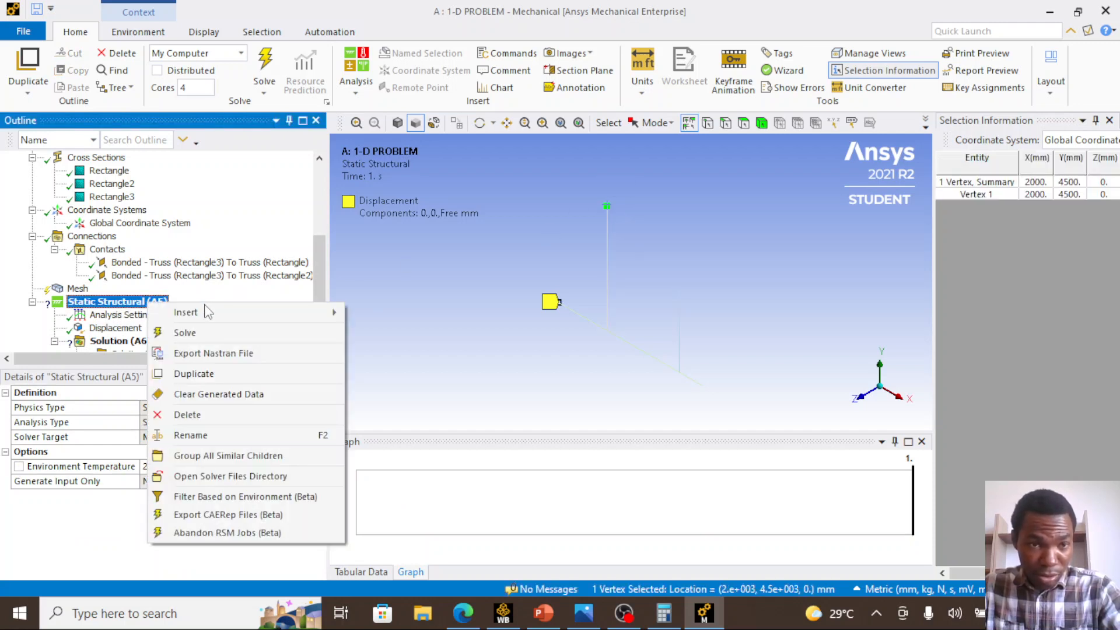
pyautogui.moveTo(205, 315)
pyautogui.click(399, 377)
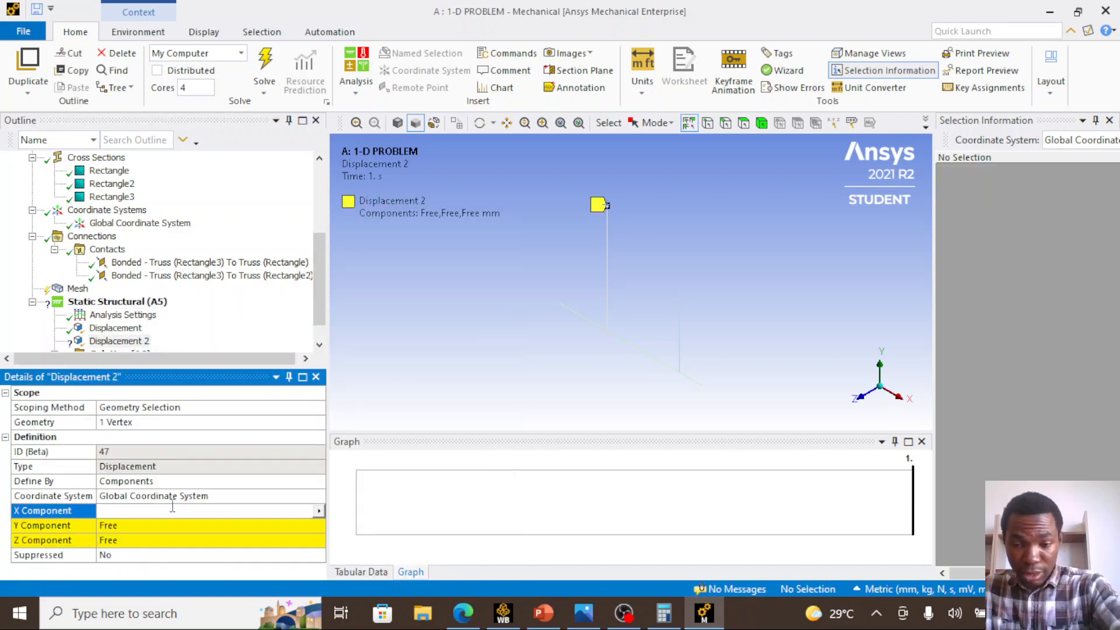
# Set the X, Y and Z components of the displacement on the taller truss's upper end to 0 mm
pyautogui.press('Return')
pyautogui.click(171, 524)
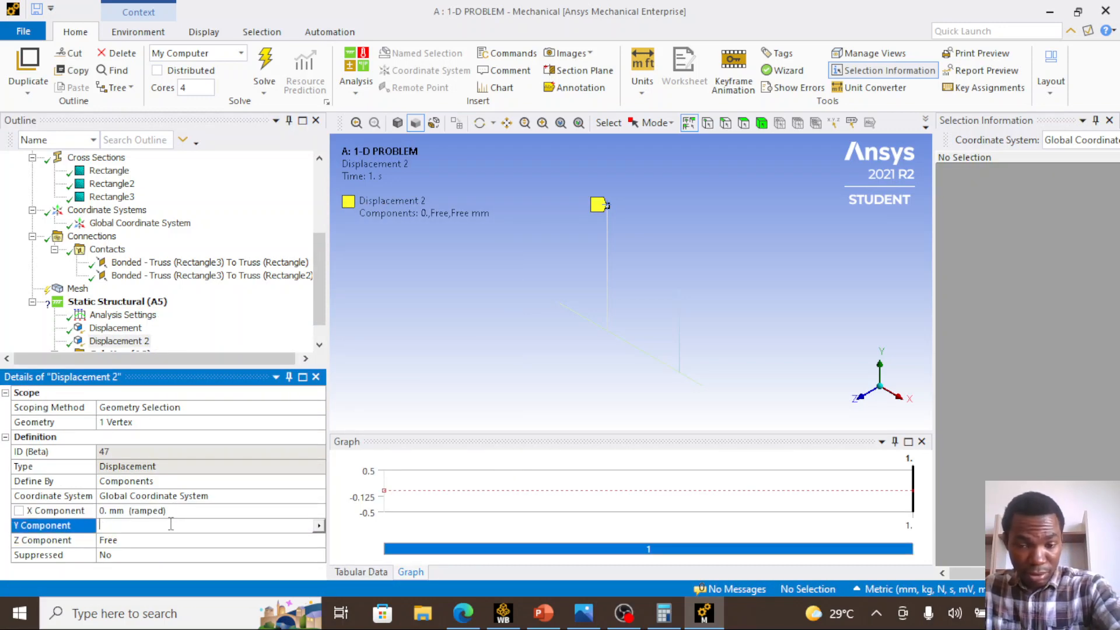
pyautogui.write('0')
pyautogui.press('Return')
pyautogui.click(163, 541)
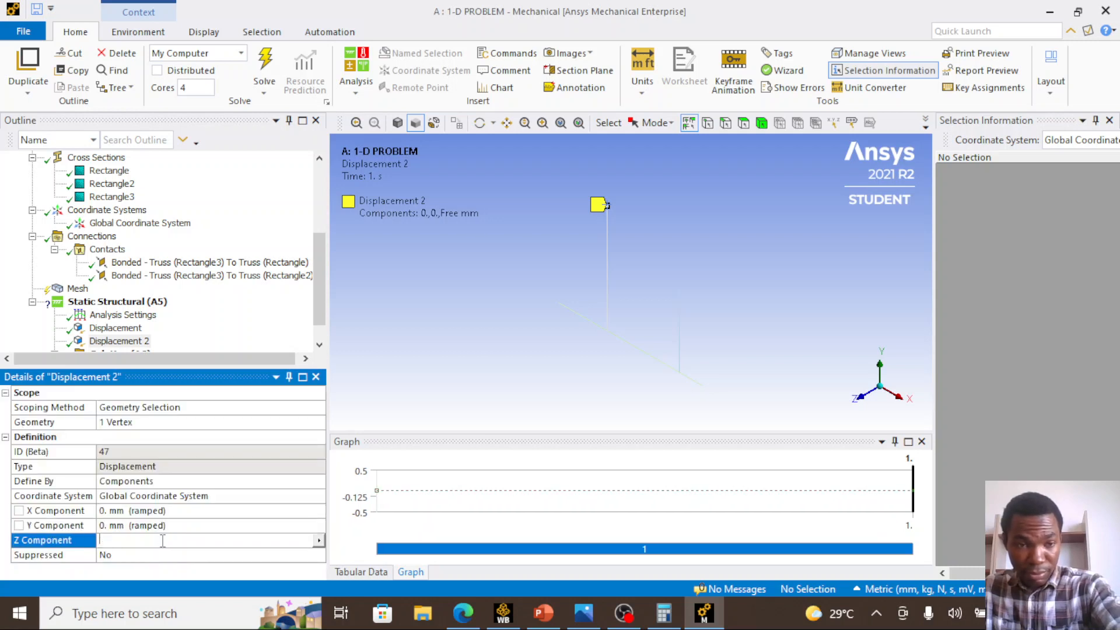
pyautogui.write('0')
pyautogui.press('Return')
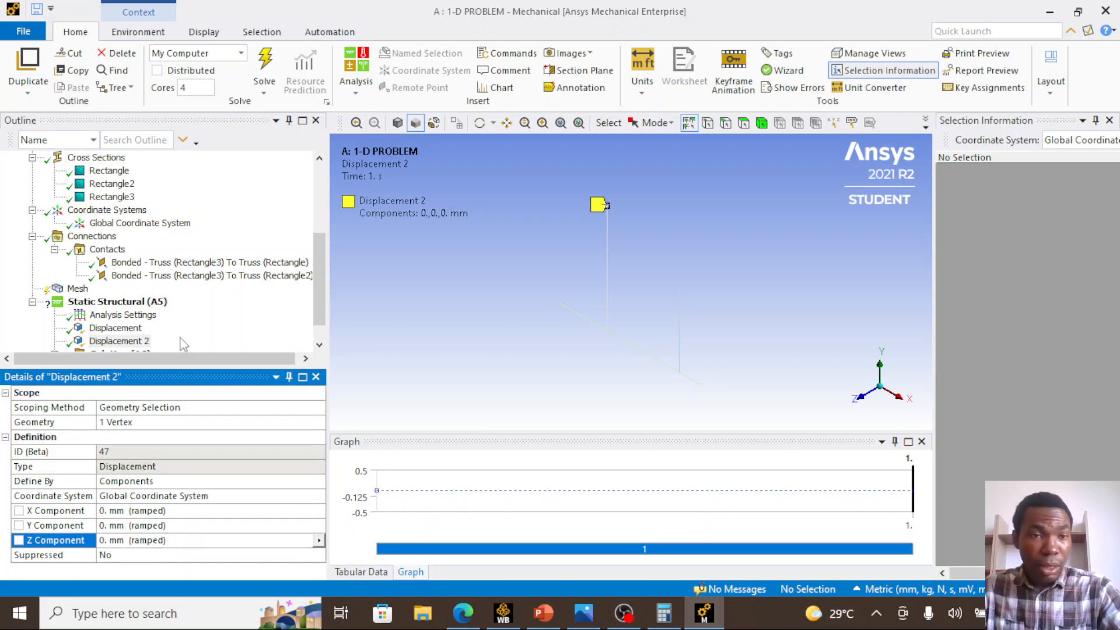
# Insert a third displacement support on the upper end vertex of the shorter vertical truss
pyautogui.click(679, 292)
pyautogui.click(138, 302)
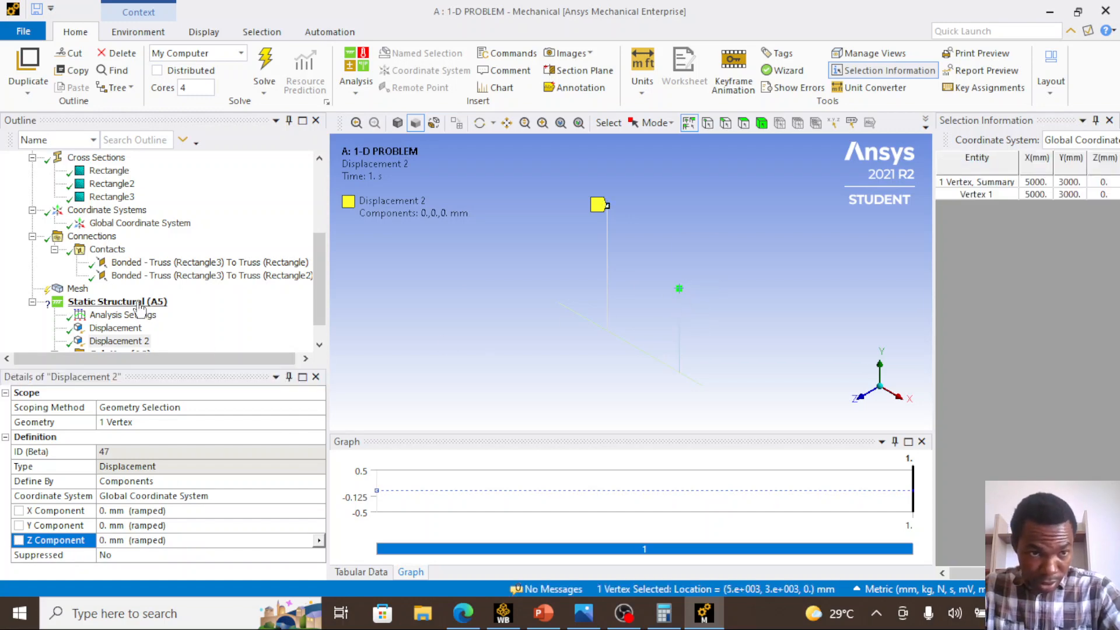
pyautogui.rightClick(139, 307)
pyautogui.moveTo(205, 311)
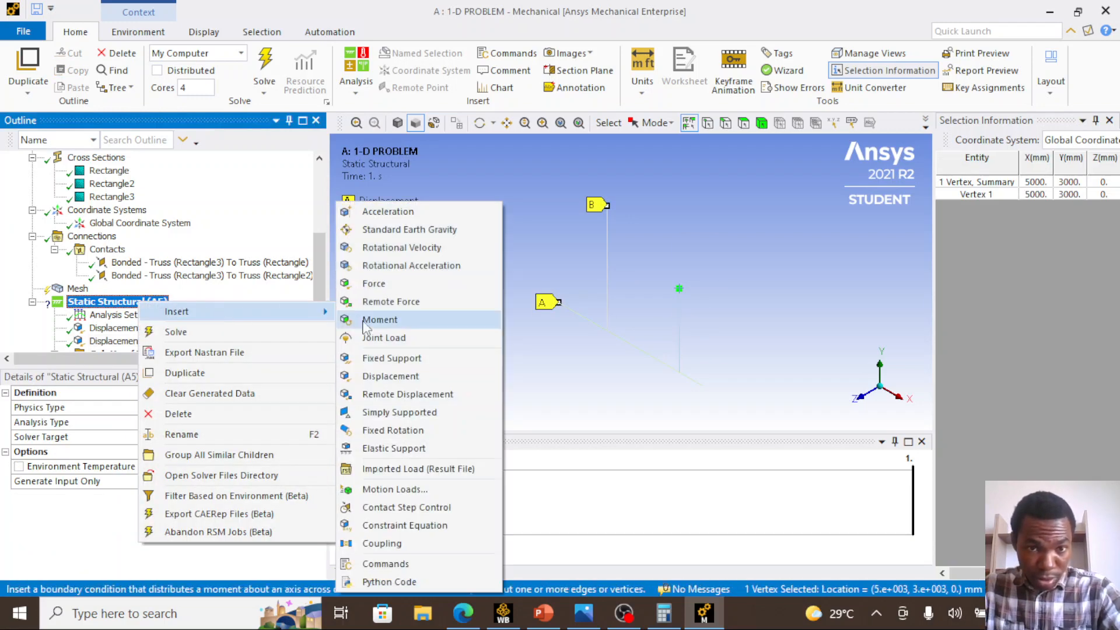
pyautogui.click(373, 376)
# Set the X, Y and Z components of the displacement on the shorter truss's upper end to 0 mm
pyautogui.click(120, 511)
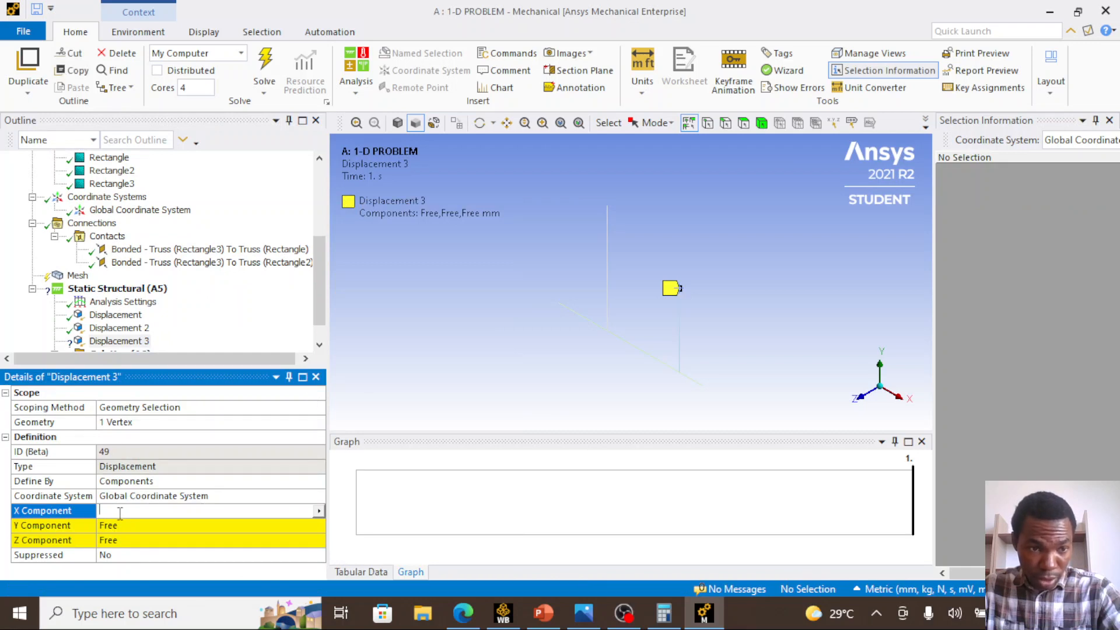
pyautogui.write('0')
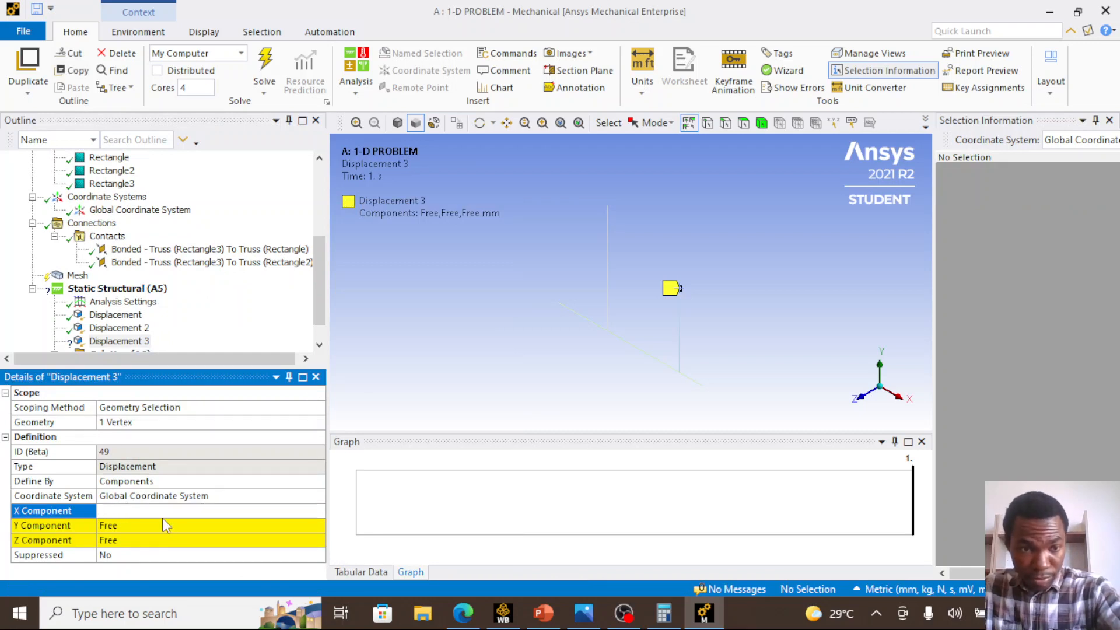
pyautogui.click(165, 525)
pyautogui.write('0.')
pyautogui.press('Return')
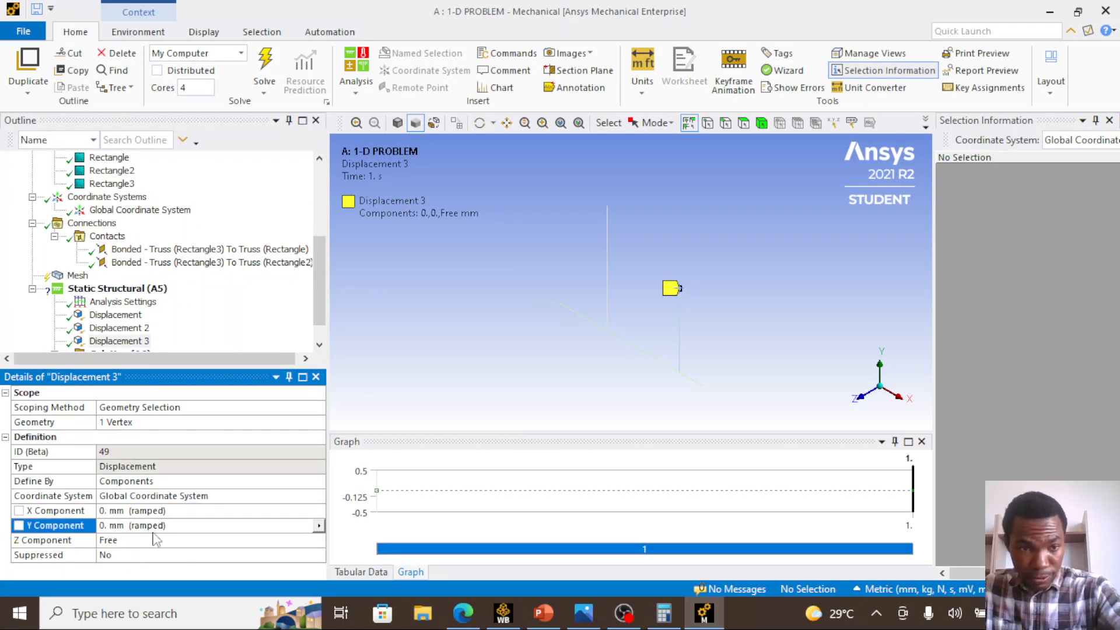
pyautogui.click(153, 541)
pyautogui.write('0')
pyautogui.press('Return')
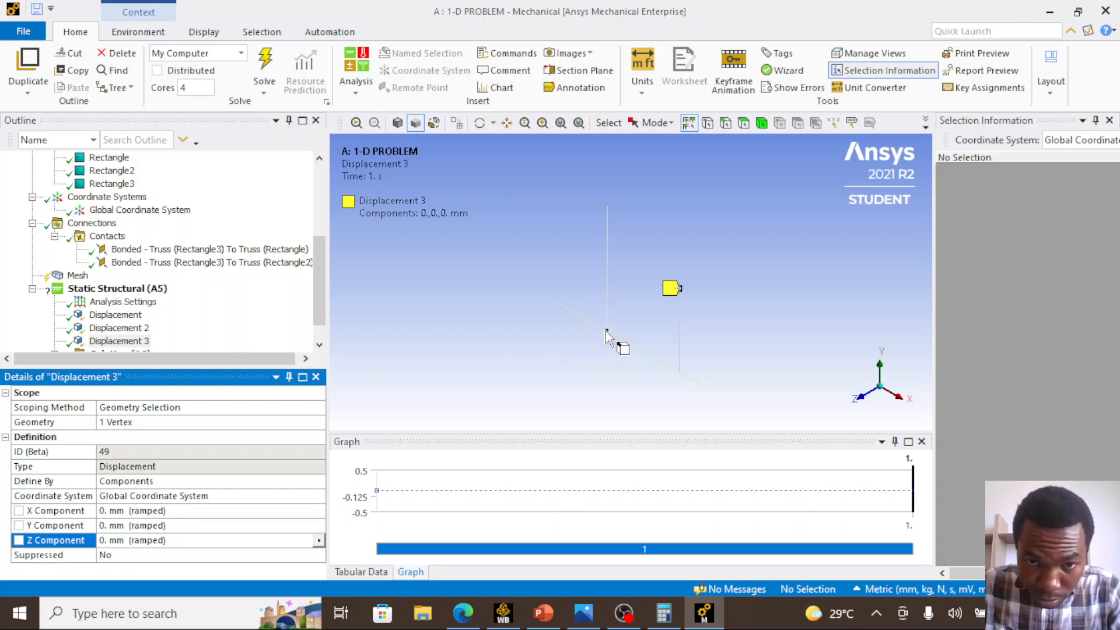
# Insert a fourth displacement support on the vertex where the taller truss meets the horizontal member
pyautogui.click(607, 330)
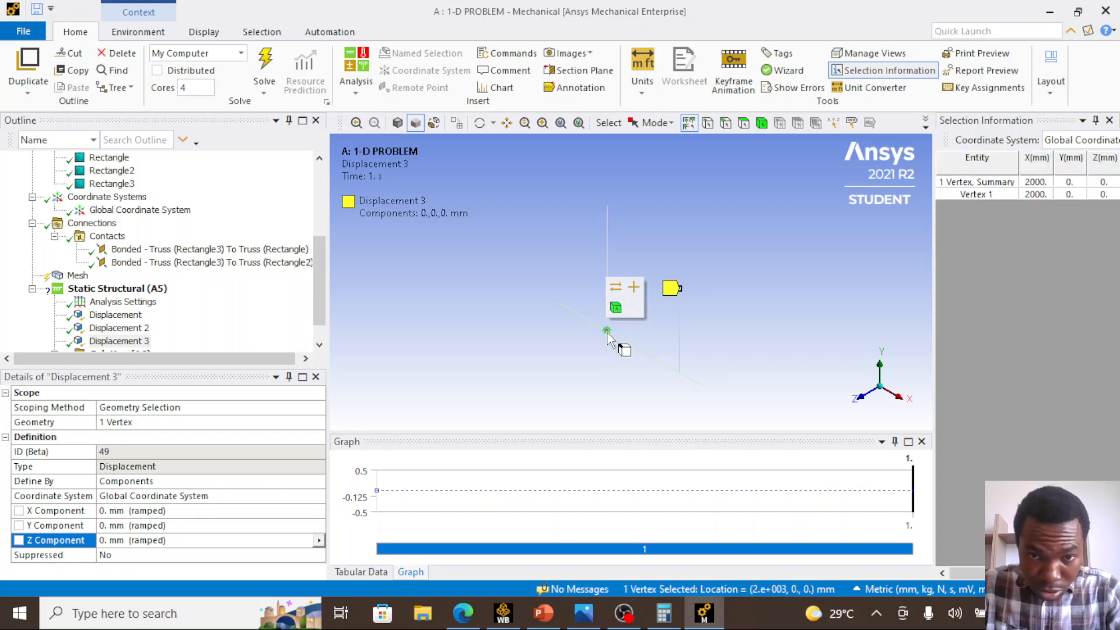
pyautogui.click(110, 289)
pyautogui.rightClick(114, 288)
pyautogui.moveTo(155, 298)
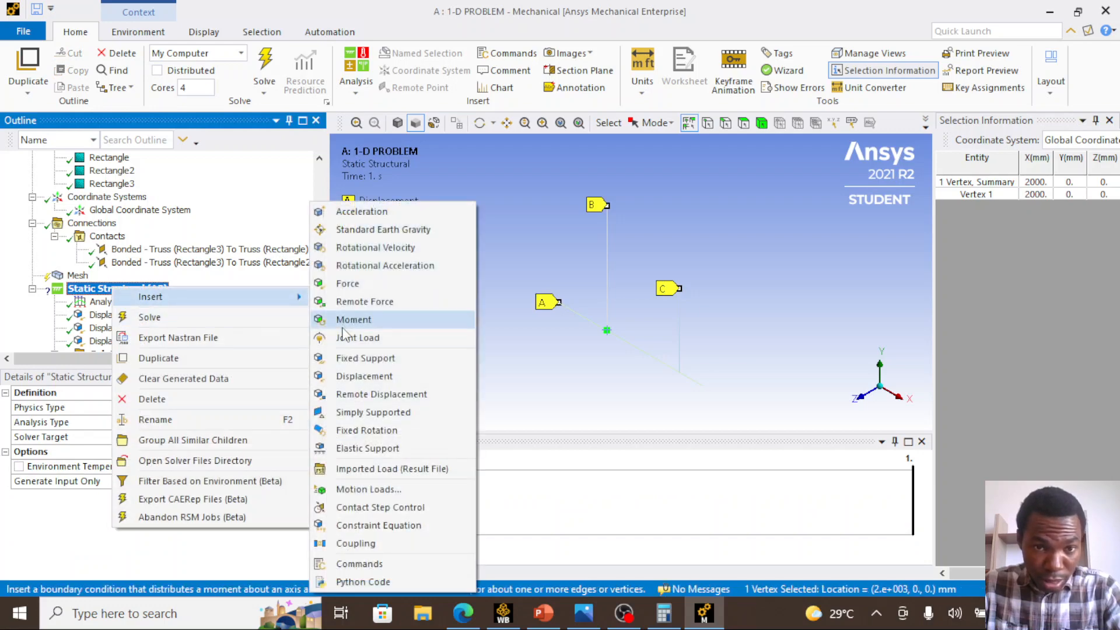
pyautogui.click(353, 376)
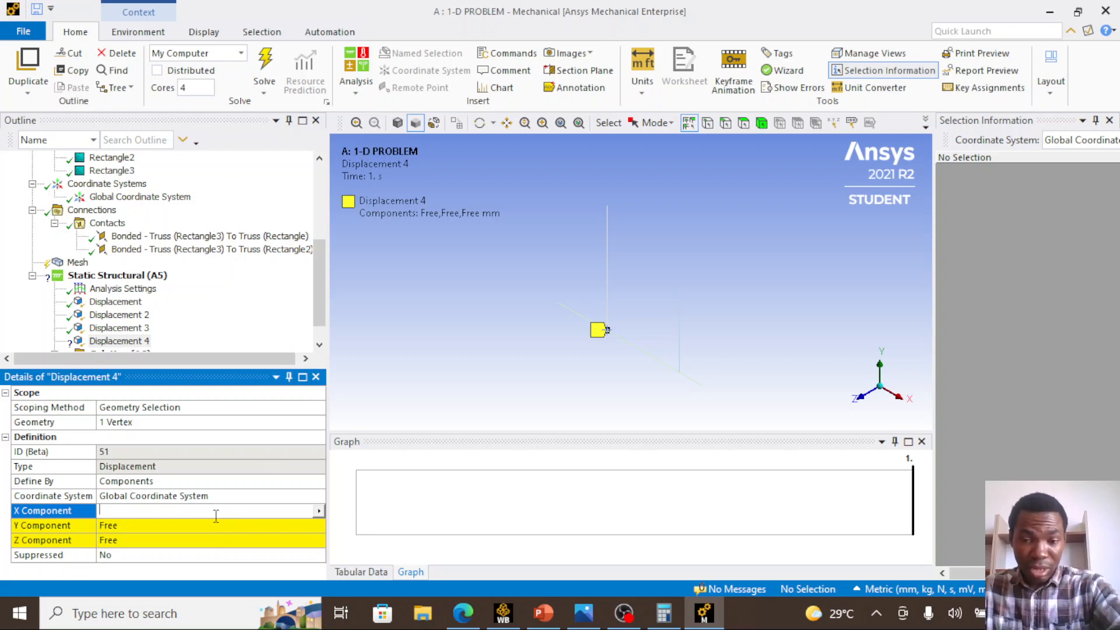
# Set the X and Z components of the displacement at the taller truss's lower end to 0 mm, leaving Y free
pyautogui.write('0')
pyautogui.click(206, 536)
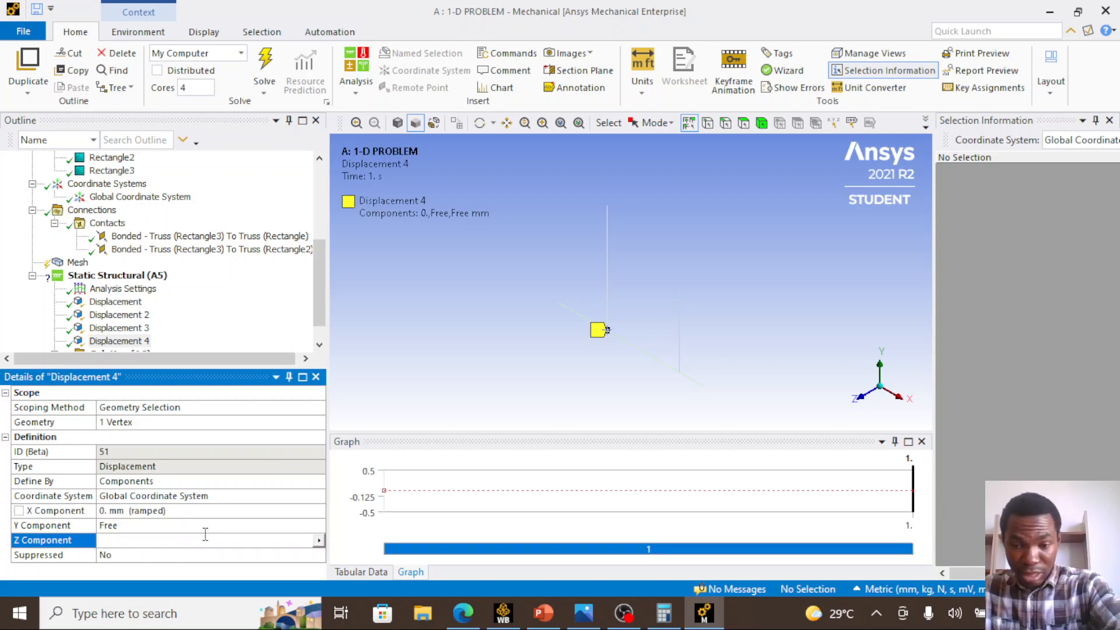
pyautogui.write('0')
pyautogui.press('Return')
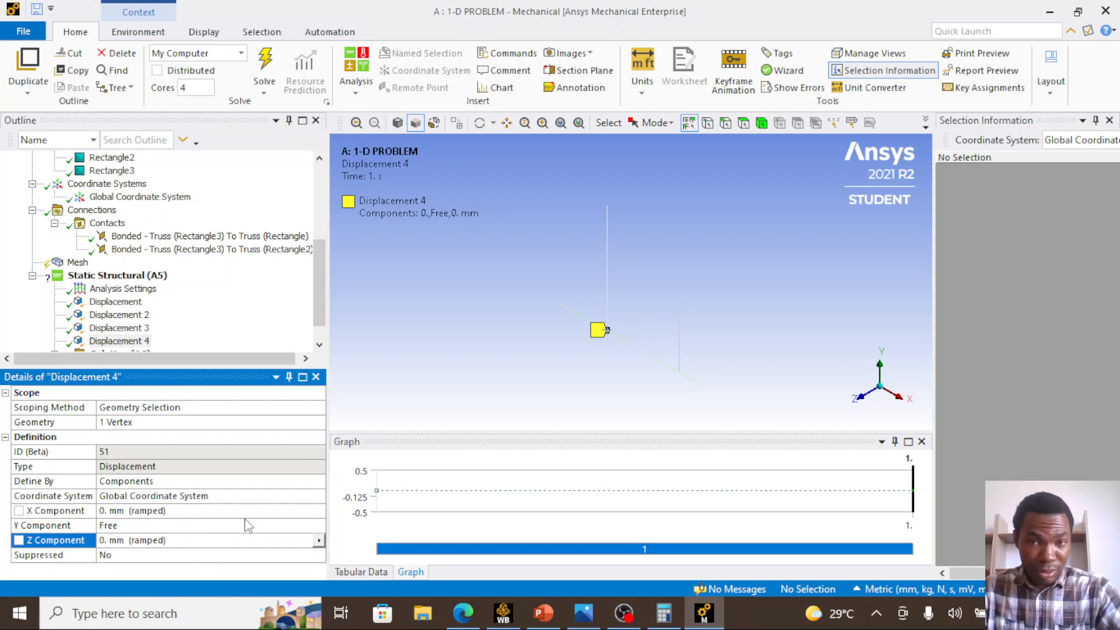
# Insert a fifth displacement support on the vertex where the shorter truss meets the horizontal member
pyautogui.click(679, 376)
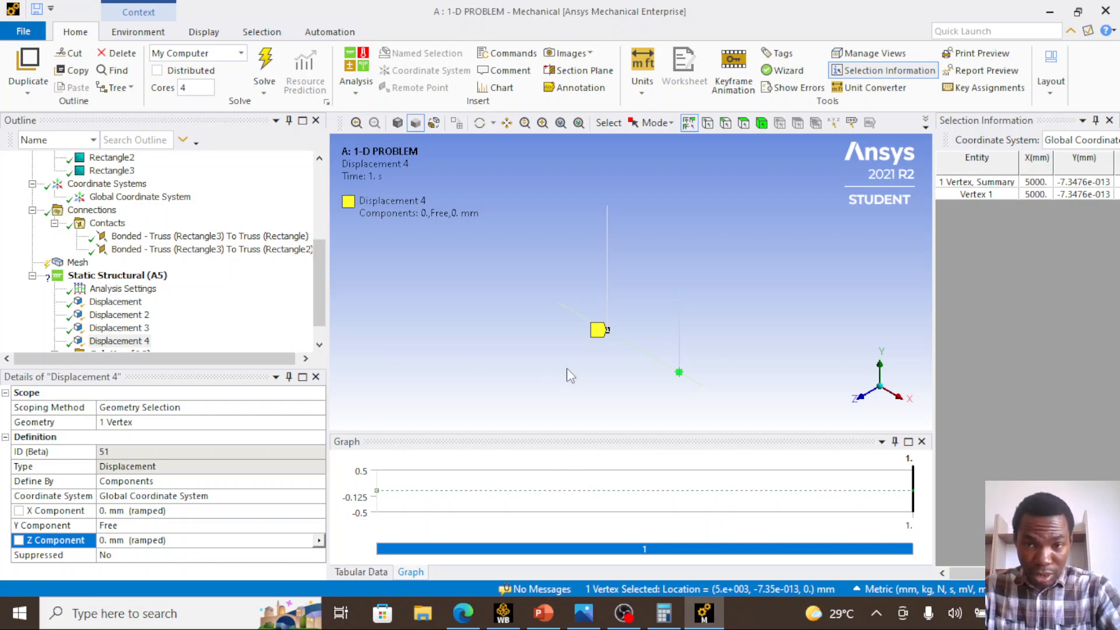
pyautogui.rightClick(170, 280)
pyautogui.moveTo(173, 290)
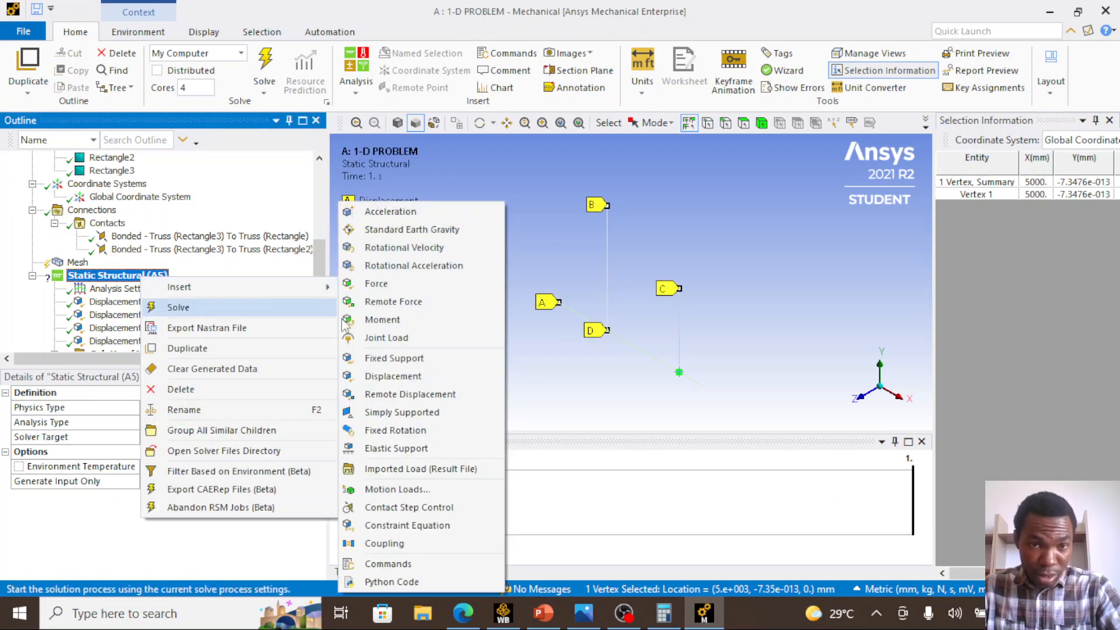
pyautogui.click(388, 375)
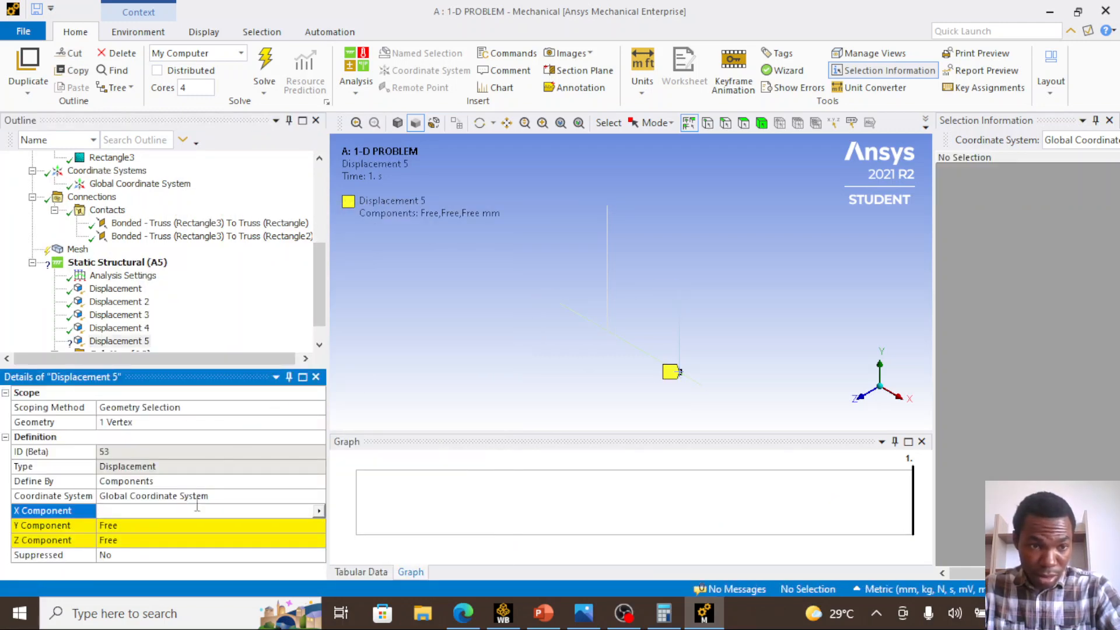
# Set the X and Z components of the displacement at the shorter truss's lower end to 0 mm, leaving Y free
pyautogui.click(184, 524)
pyautogui.click(183, 509)
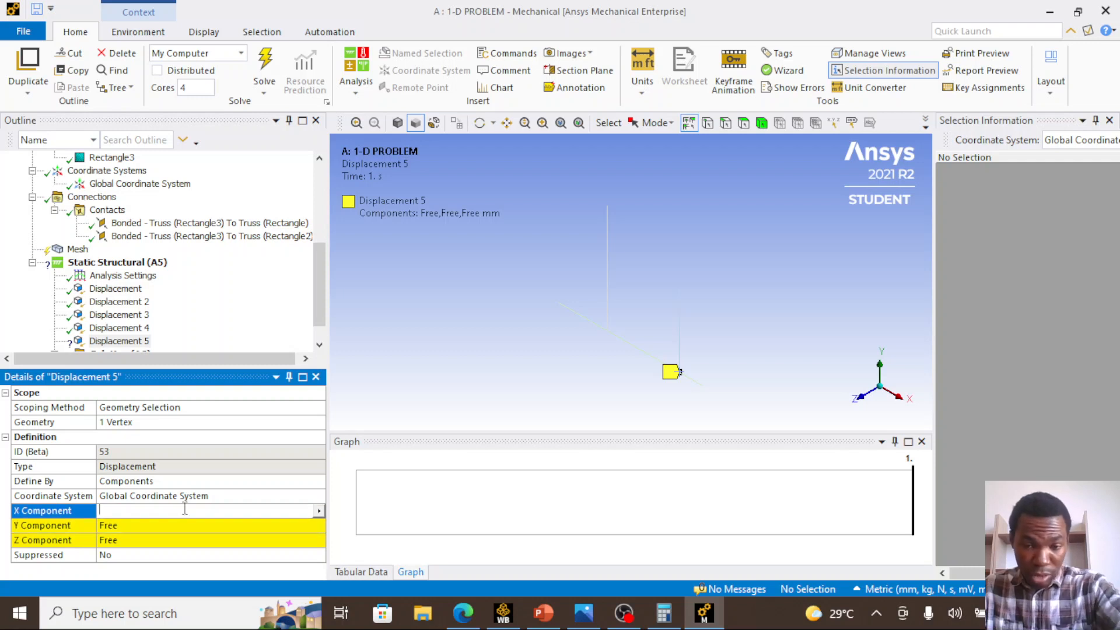
pyautogui.write('0')
pyautogui.press('Return')
pyautogui.click(175, 539)
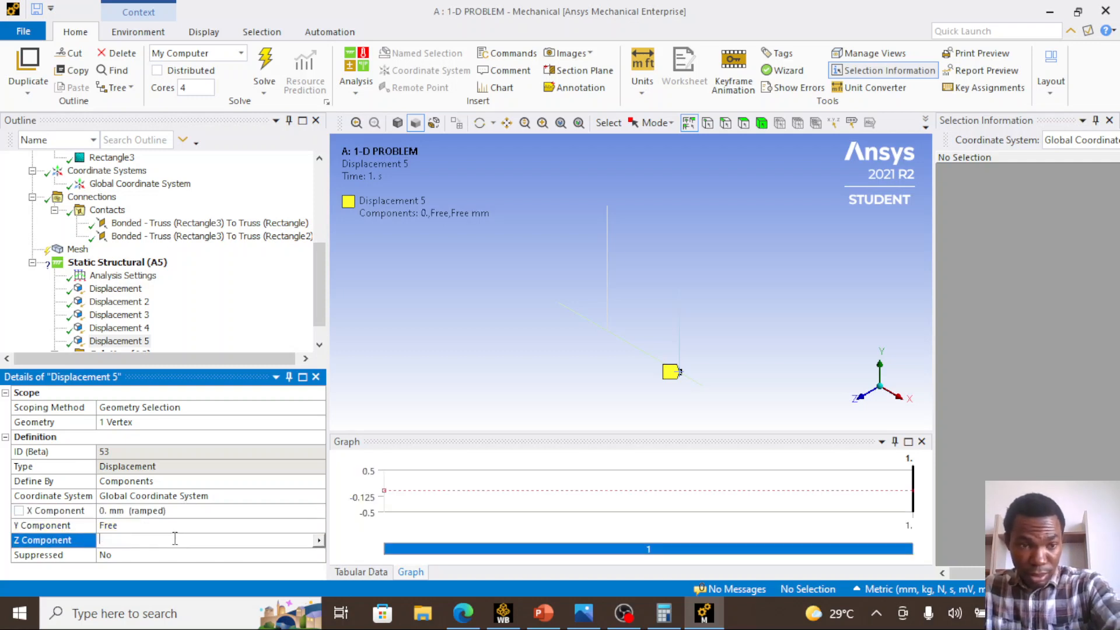
pyautogui.write('0')
pyautogui.press('Return')
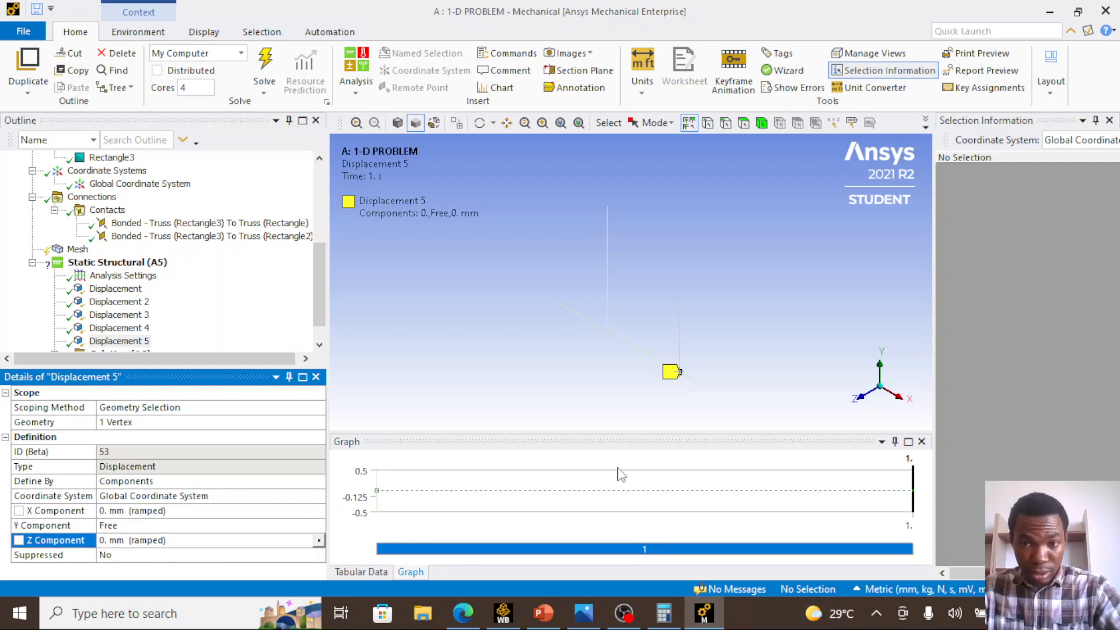
# Insert a sixth displacement support on the vertex at the horizontal member's free end, beyond the shorter truss
pyautogui.click(703, 386)
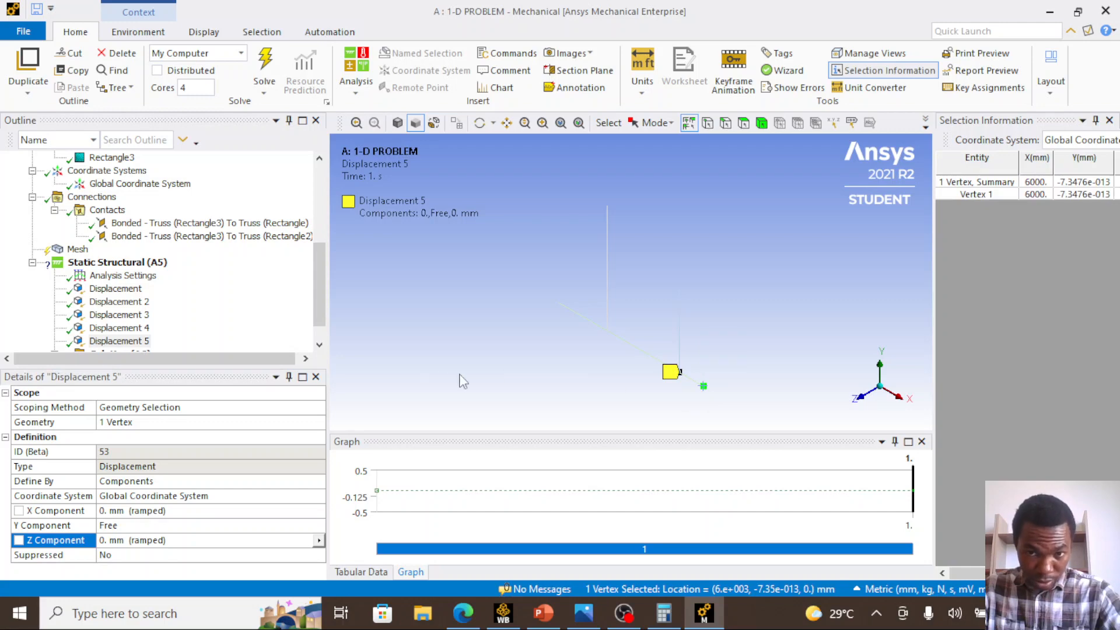
pyautogui.rightClick(153, 264)
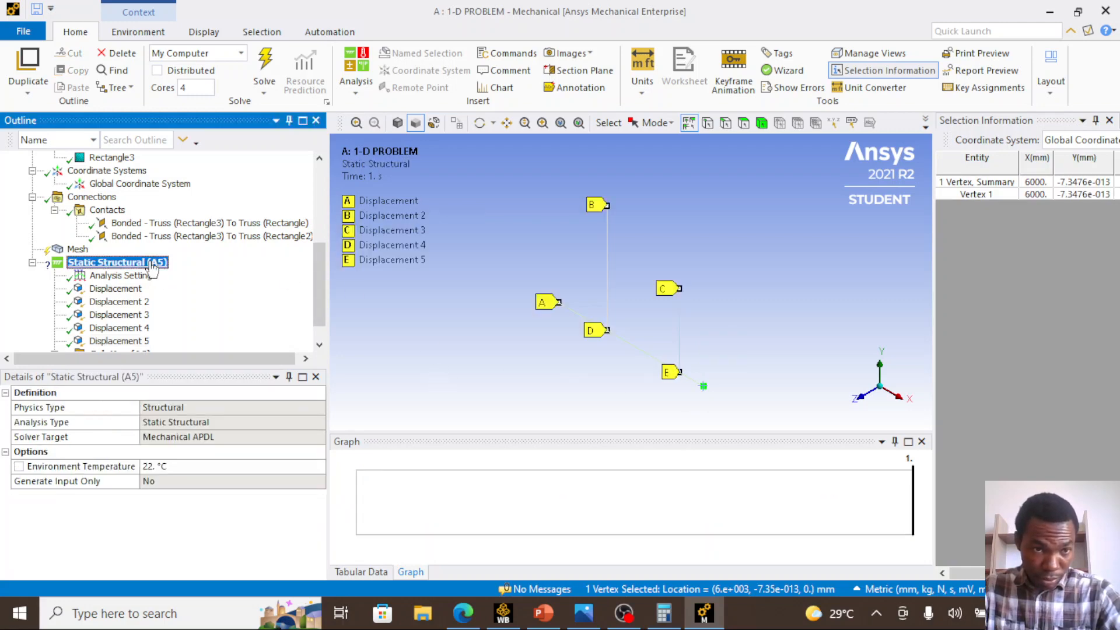
pyautogui.moveTo(184, 275)
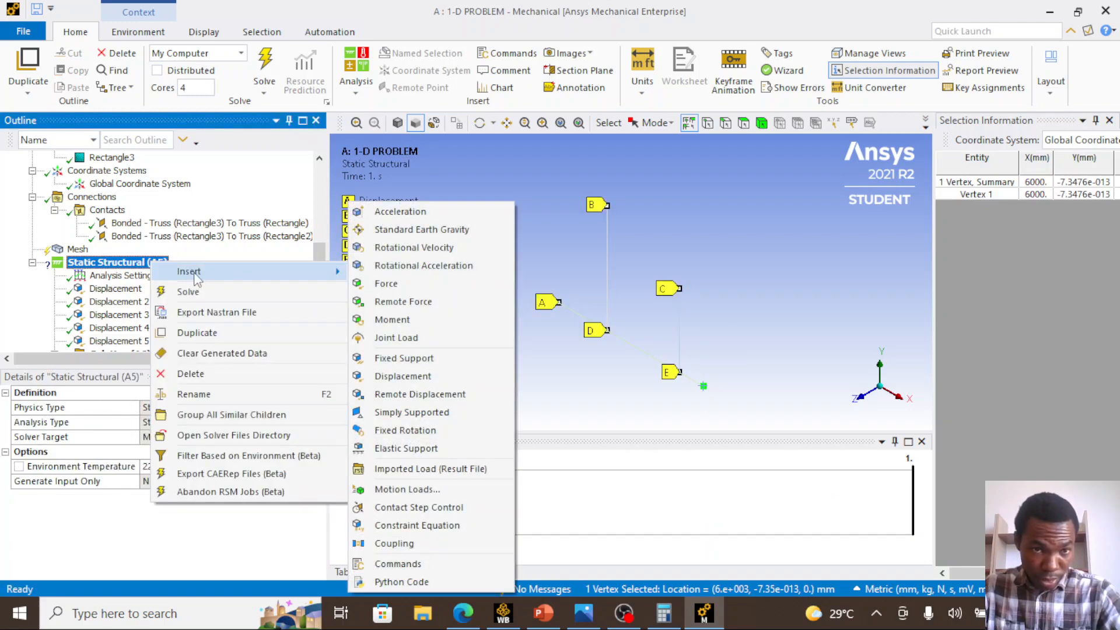
pyautogui.click(402, 377)
# Set the X and Z components of the displacement at the horizontal member's free end to 0 mm, leaving Y free
pyautogui.click(184, 511)
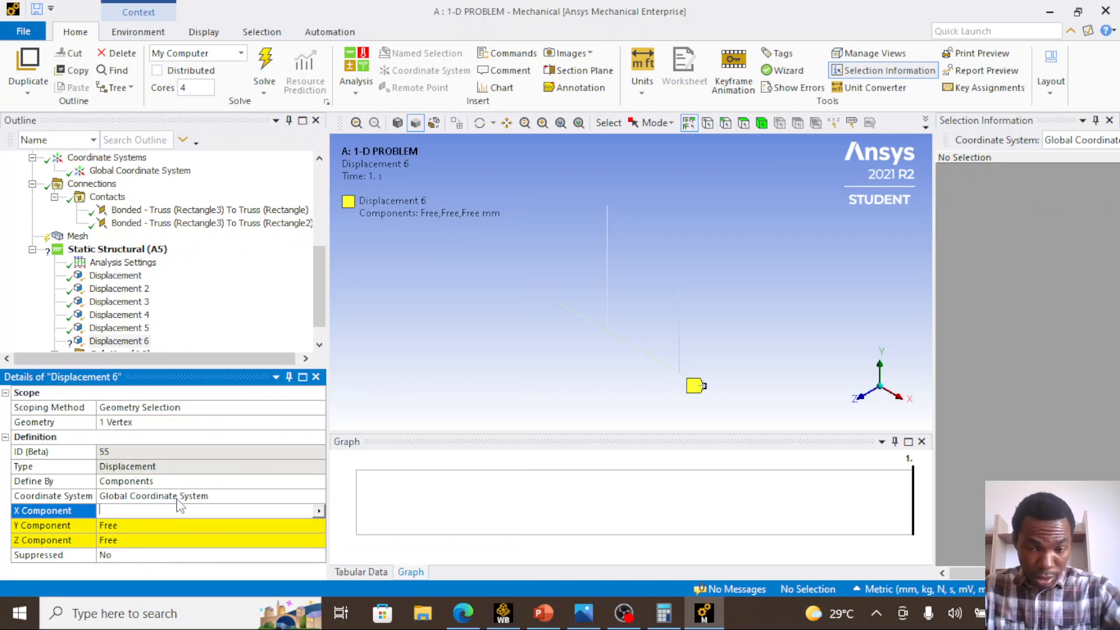
pyautogui.write('0')
pyautogui.press('Return')
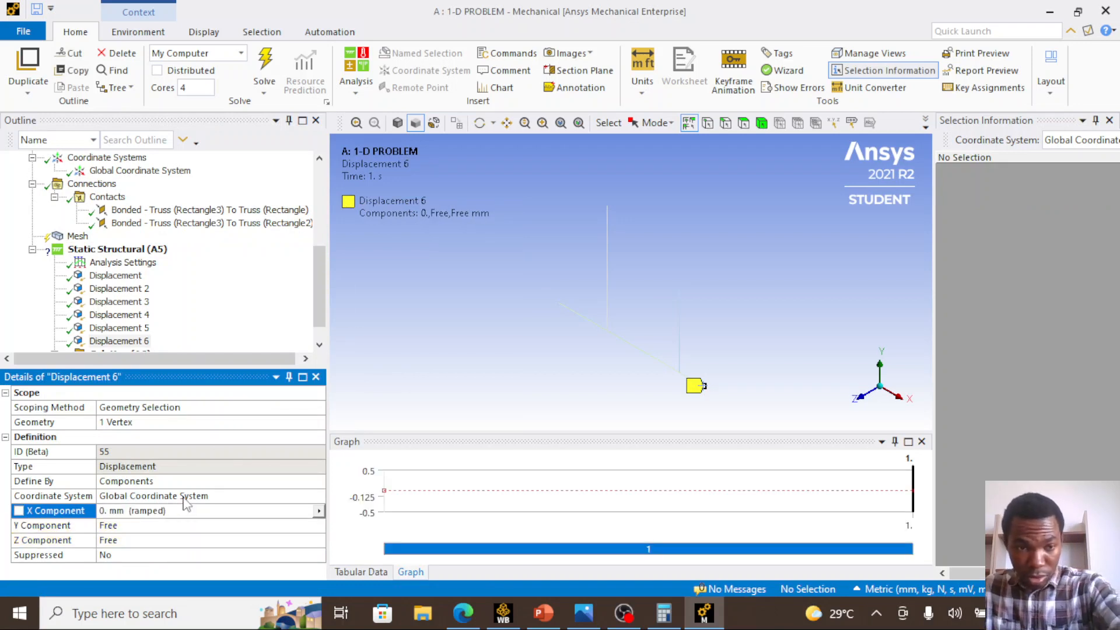
pyautogui.click(158, 539)
pyautogui.write('0')
pyautogui.press('Return')
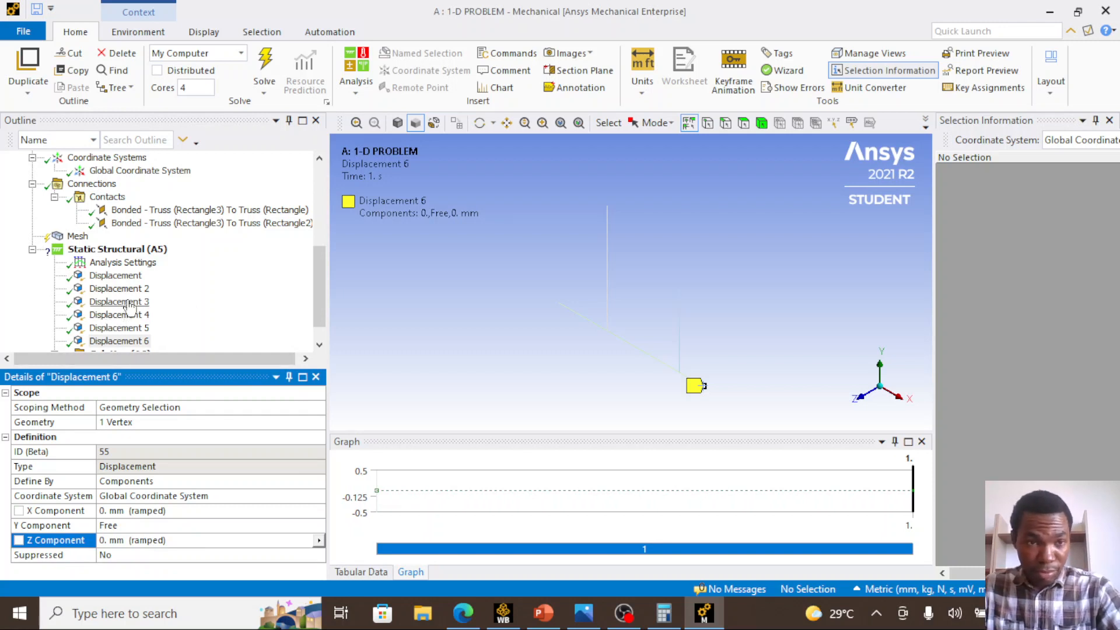
pyautogui.click(137, 250)
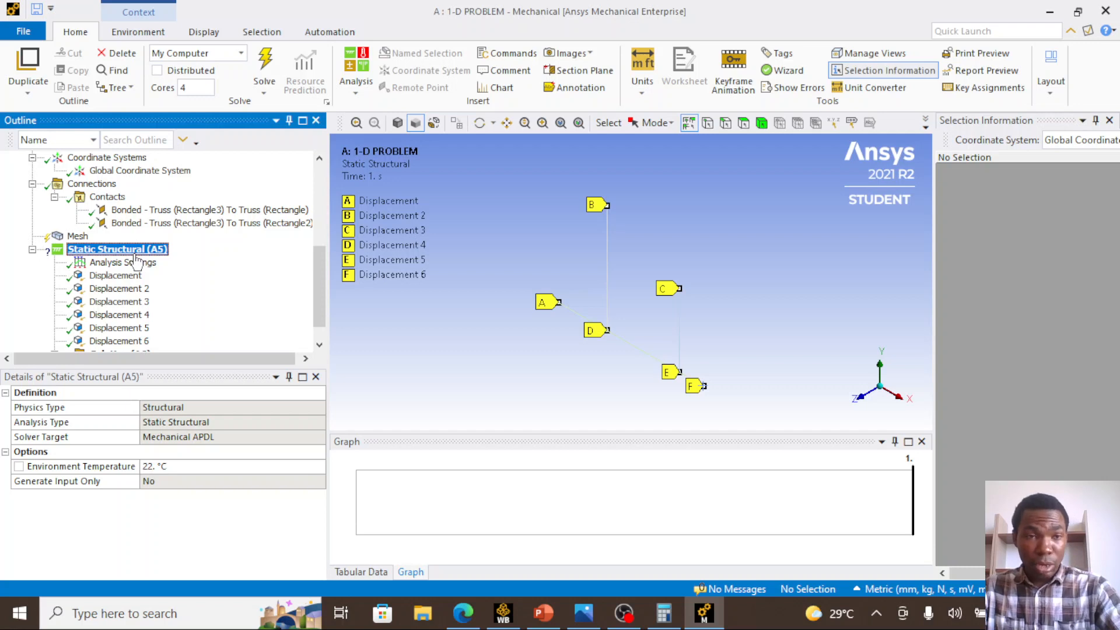
pyautogui.rightClick(137, 255)
pyautogui.moveTo(170, 268)
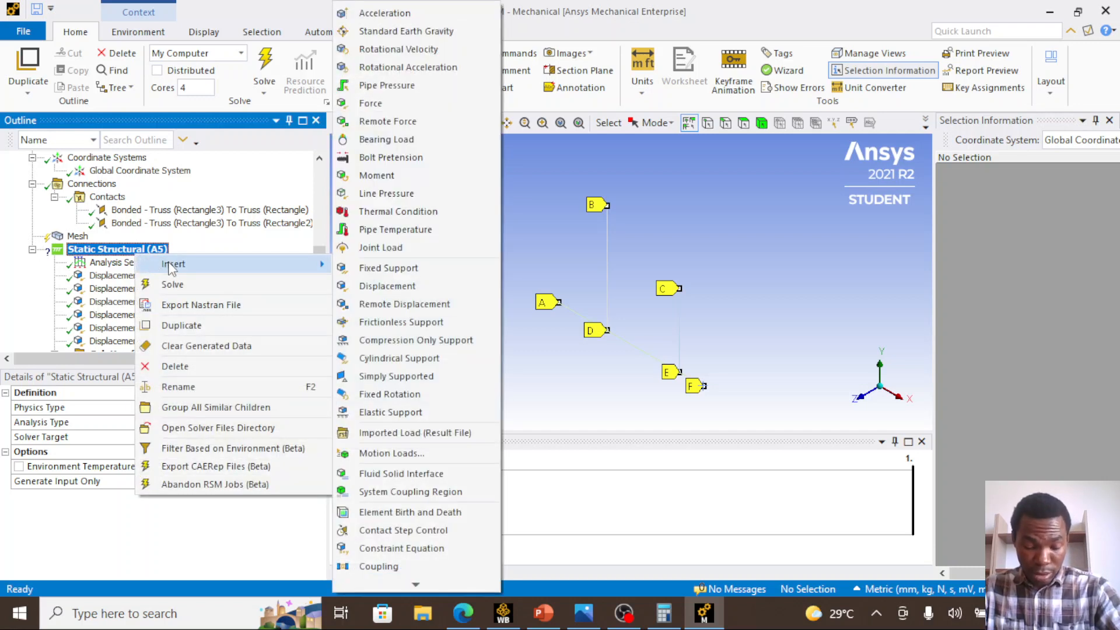
pyautogui.click(711, 397)
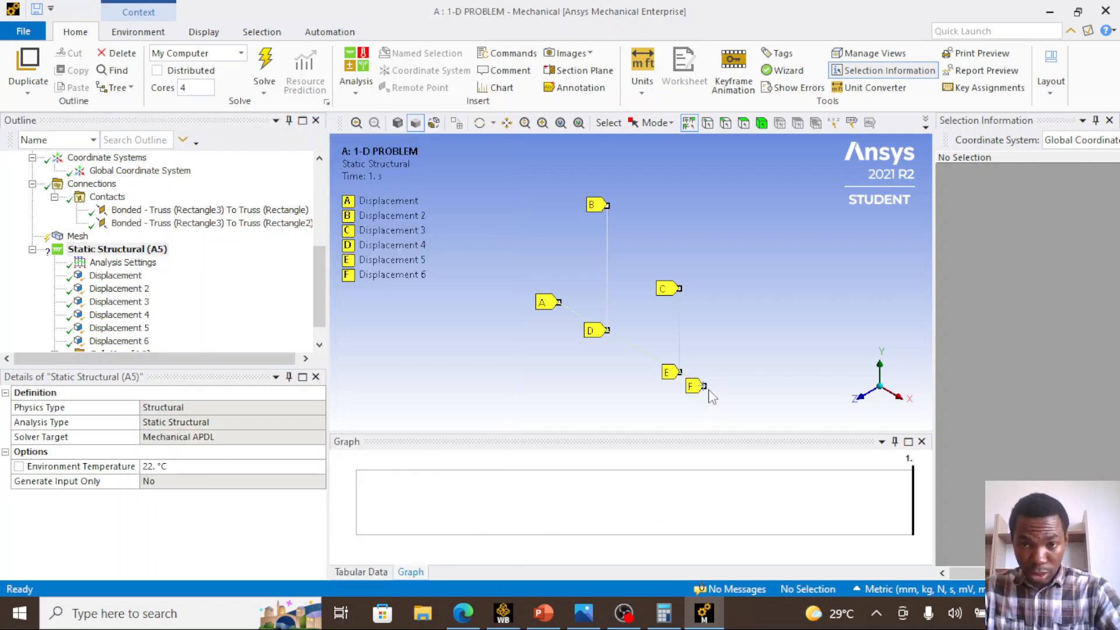
# Check the load location on the PowerPoint problem slide, and insert a force on the horizontal member's free-end vertex in Ansys Mechanical
pyautogui.click(703, 388)
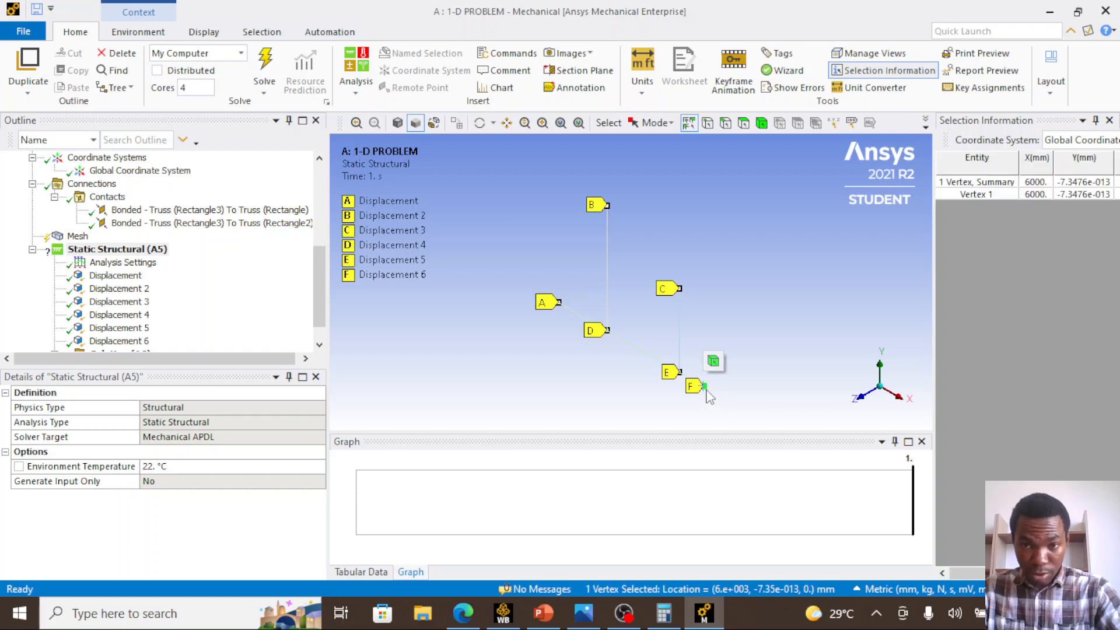
pyautogui.click(537, 622)
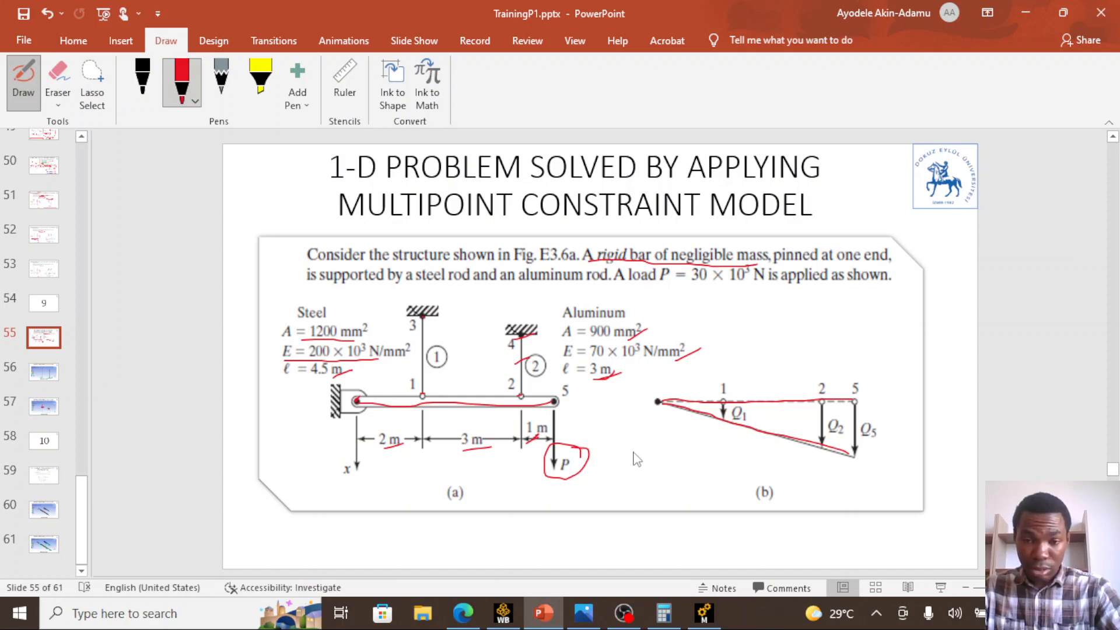
pyautogui.click(704, 613)
pyautogui.click(146, 250)
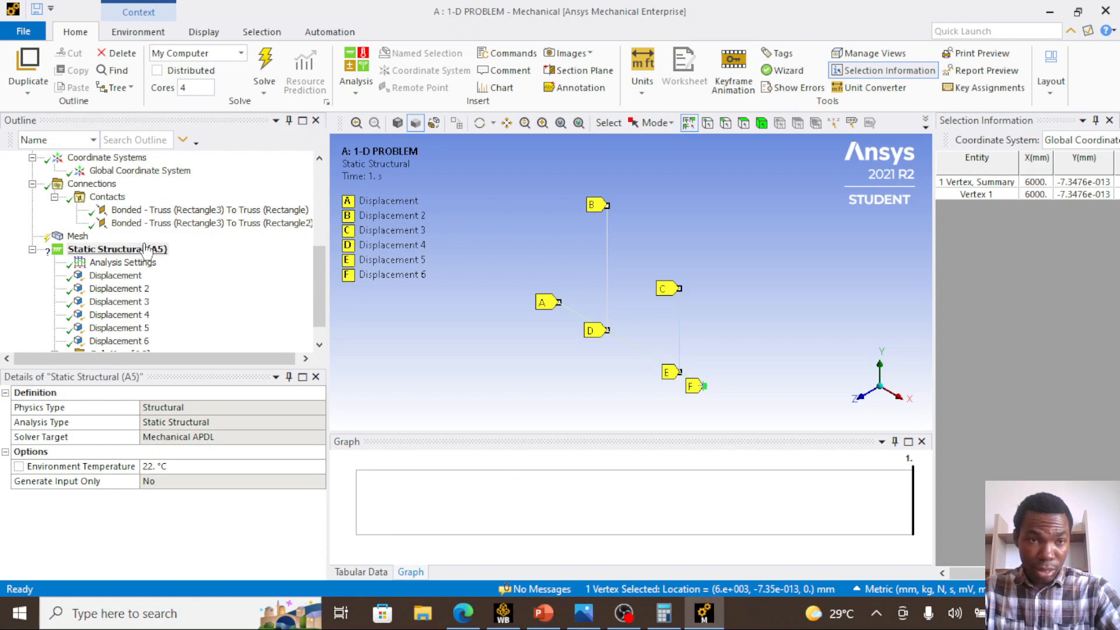
pyautogui.rightClick(146, 249)
pyautogui.moveTo(220, 261)
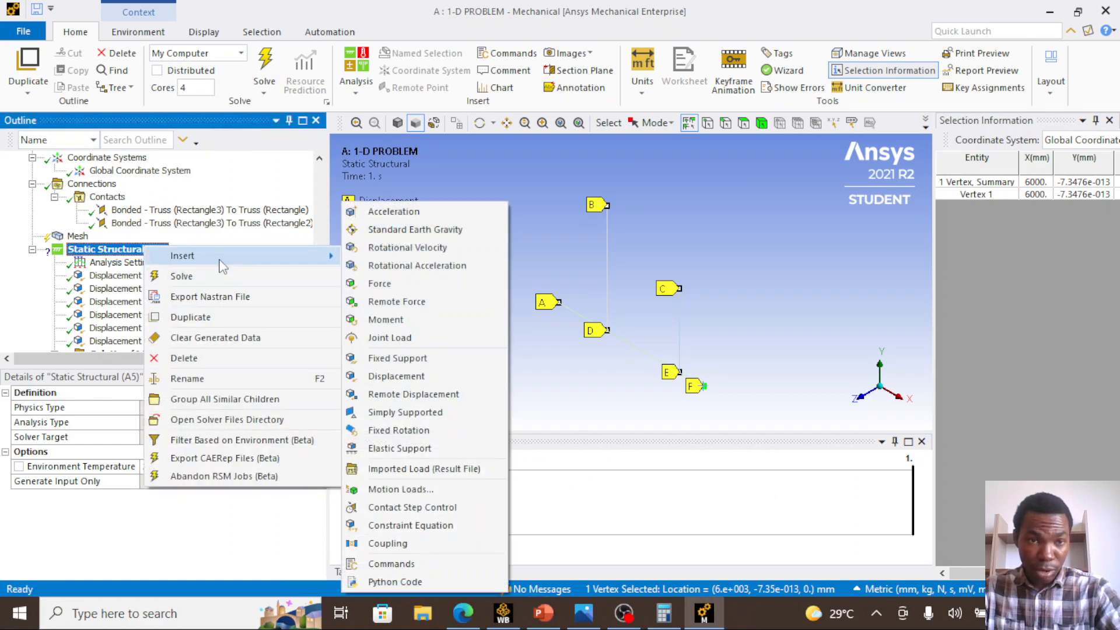
pyautogui.click(403, 283)
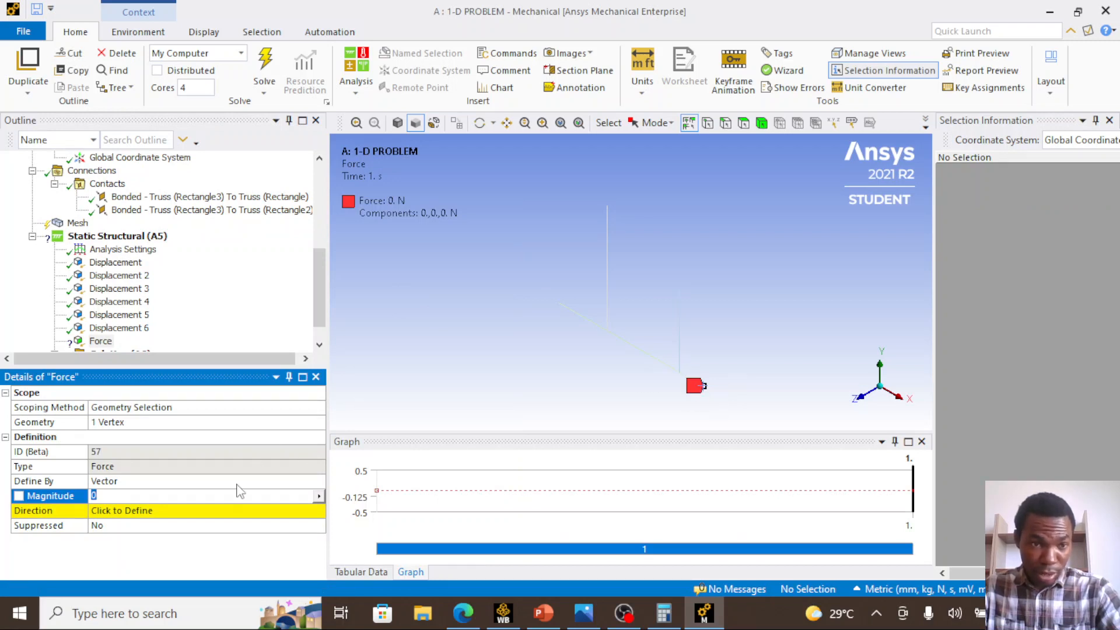
# Define the force by components and set its Y component to -30000 N
pyautogui.click(276, 480)
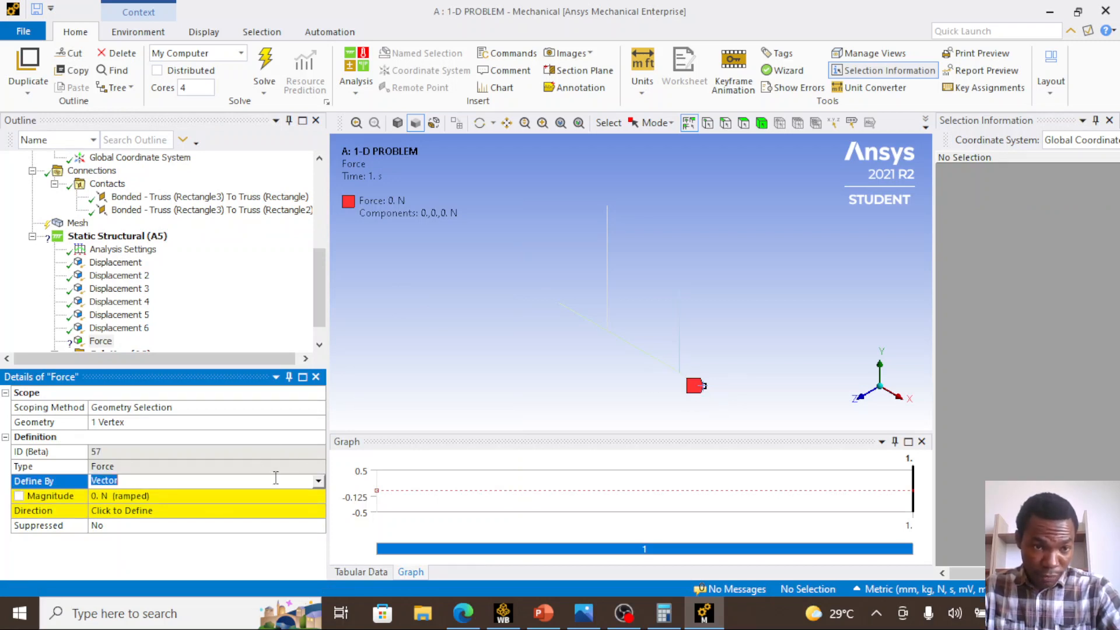
pyautogui.click(318, 481)
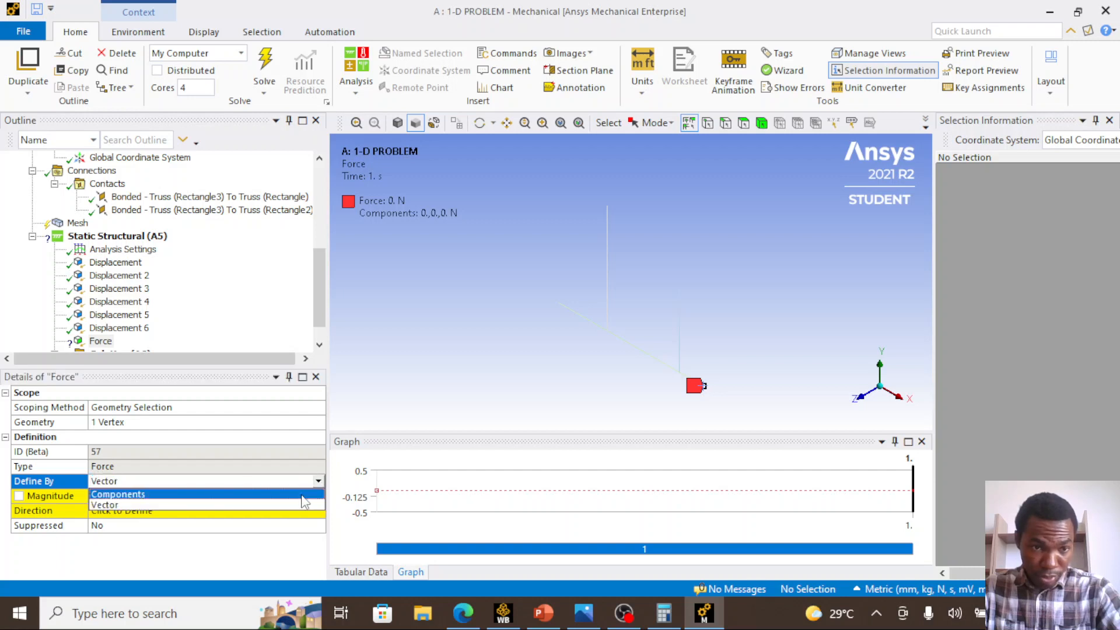
pyautogui.click(304, 504)
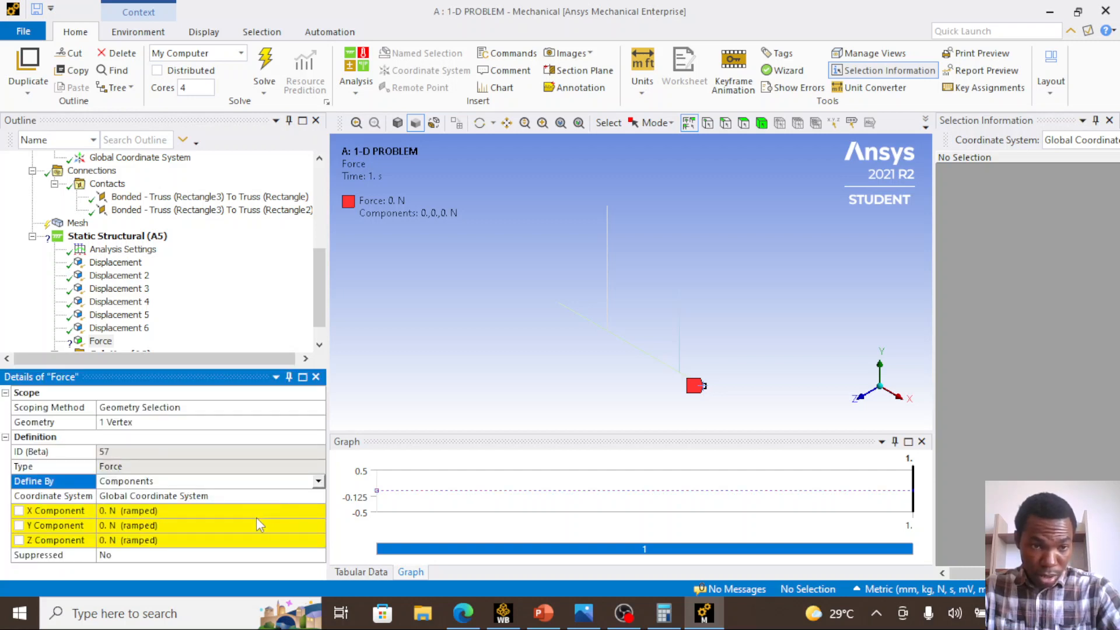
pyautogui.click(250, 526)
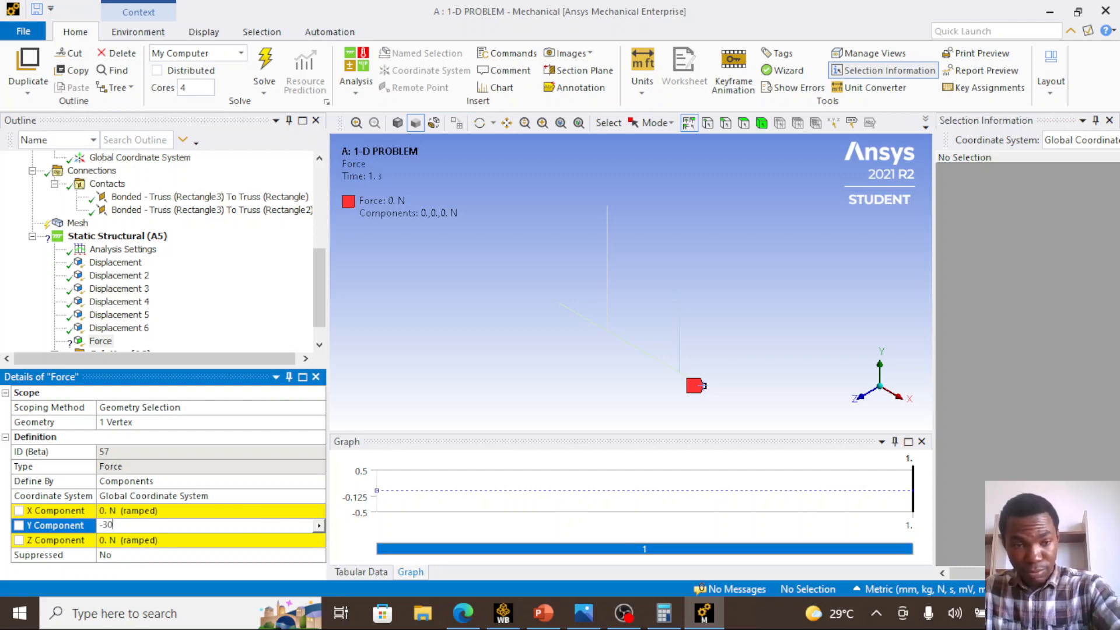
pyautogui.press('Return')
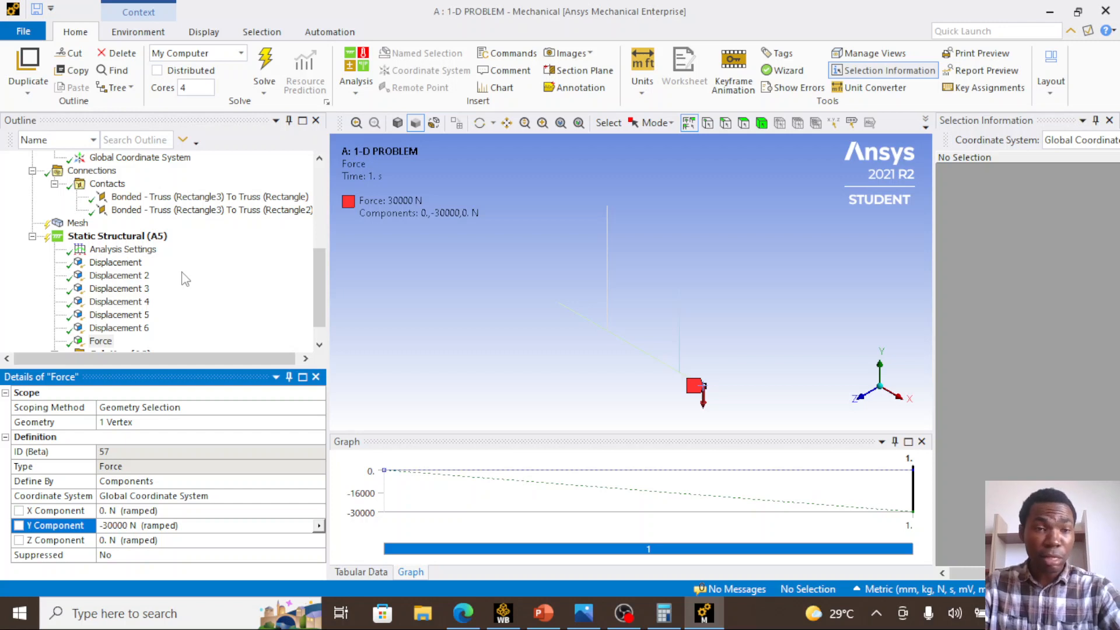
# Add a directional deformation result for all bodies to the solution and set its orientation to the Y axis
pyautogui.scroll(-1, 175, 273)
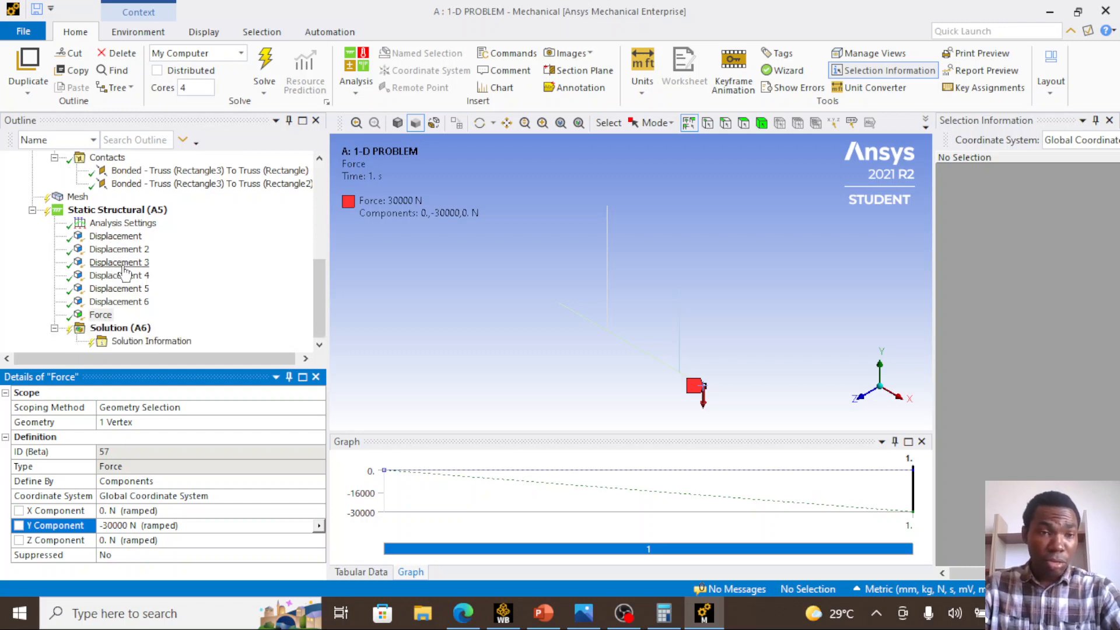
pyautogui.click(121, 330)
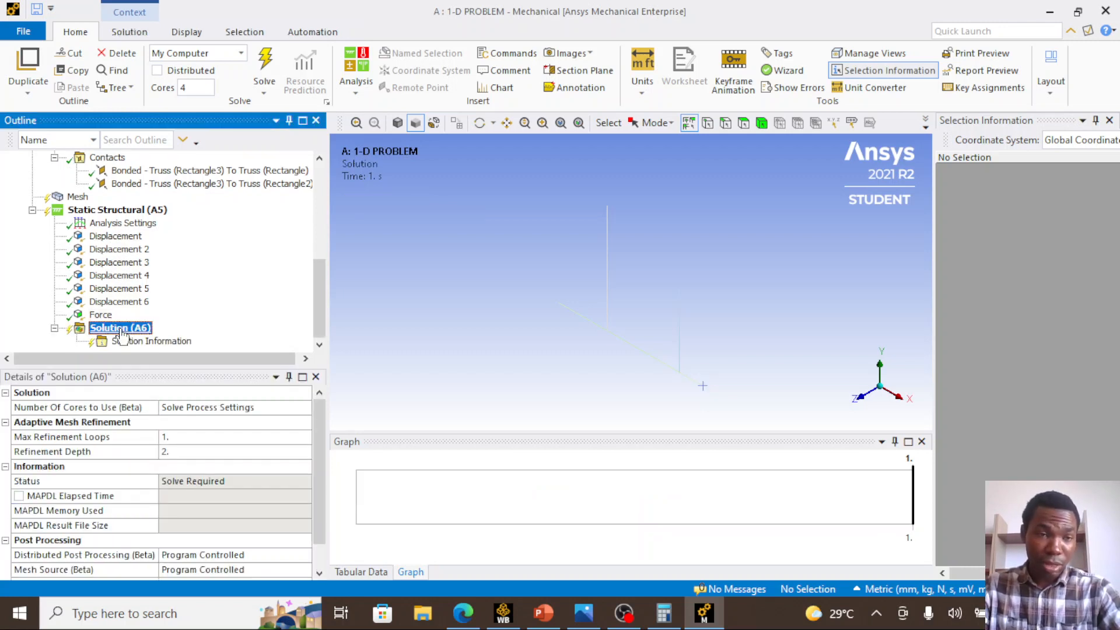
pyautogui.rightClick(122, 331)
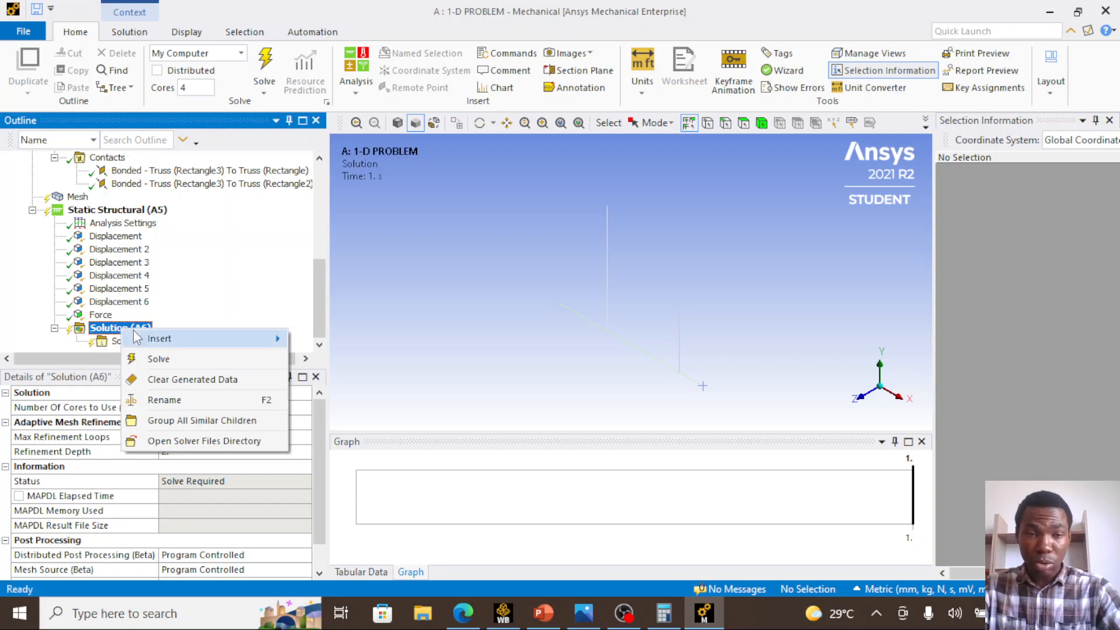
pyautogui.moveTo(138, 337)
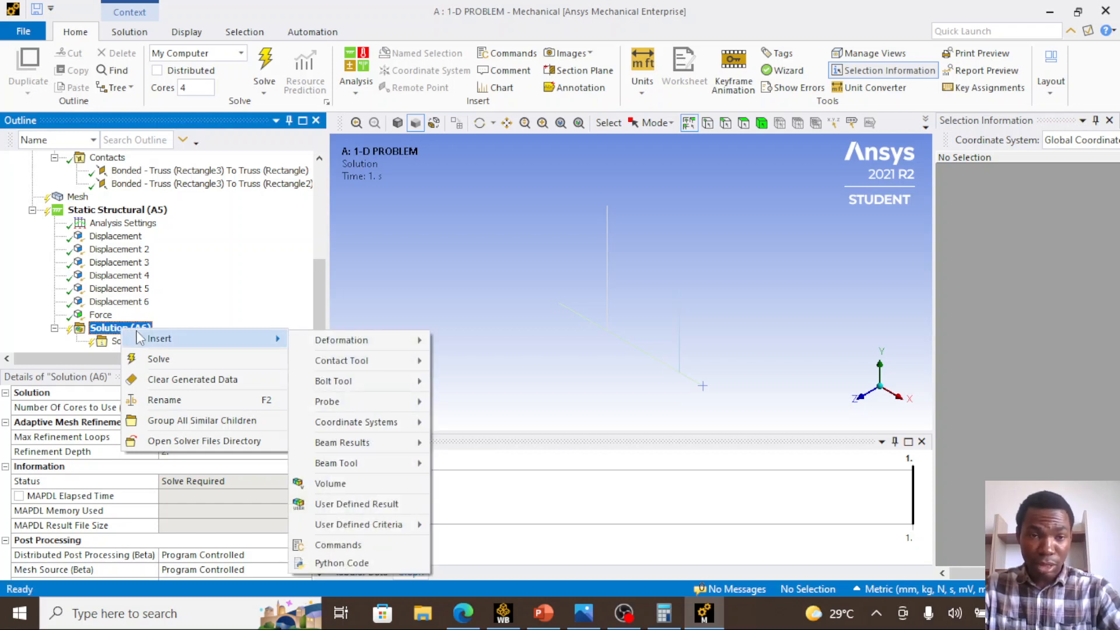
pyautogui.click(111, 331)
pyautogui.rightClick(110, 330)
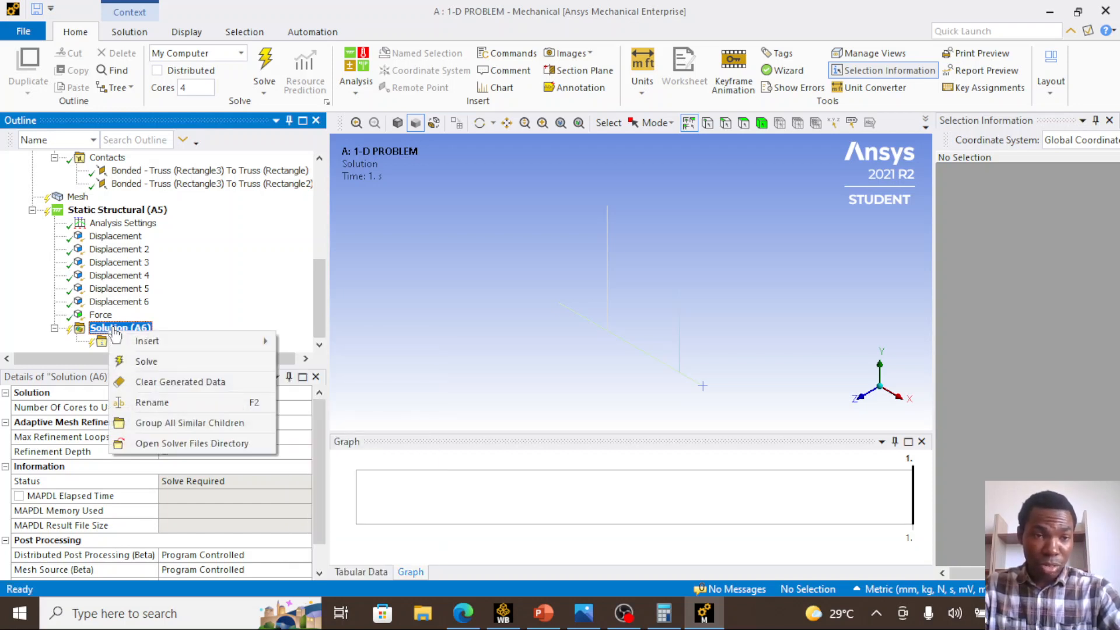
pyautogui.moveTo(154, 344)
pyautogui.moveTo(315, 348)
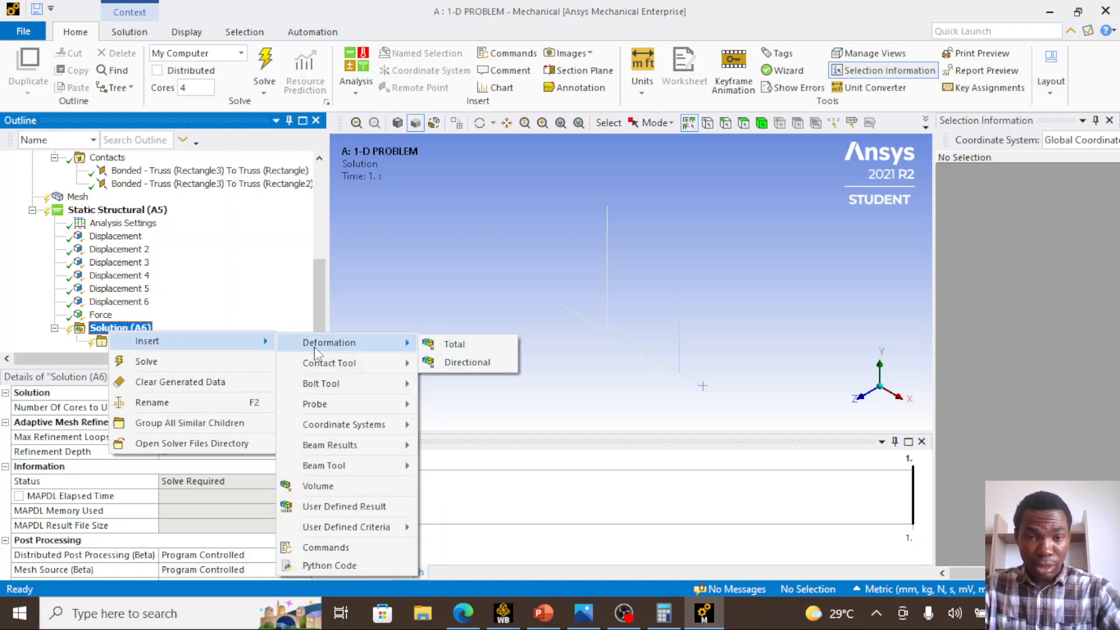
pyautogui.click(455, 363)
pyautogui.click(240, 466)
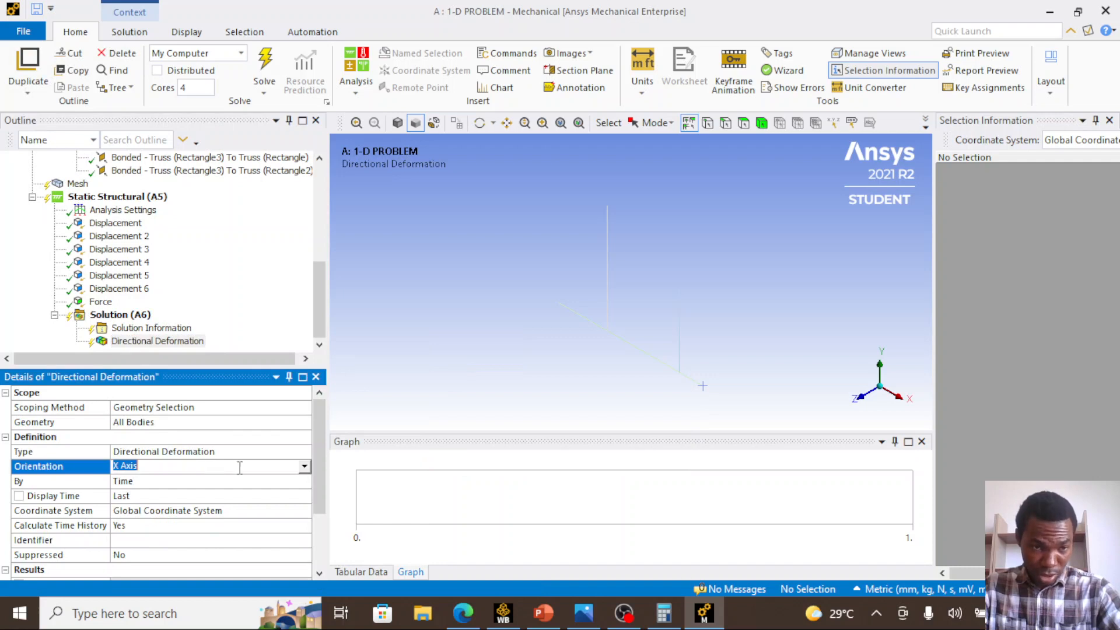
pyautogui.click(304, 467)
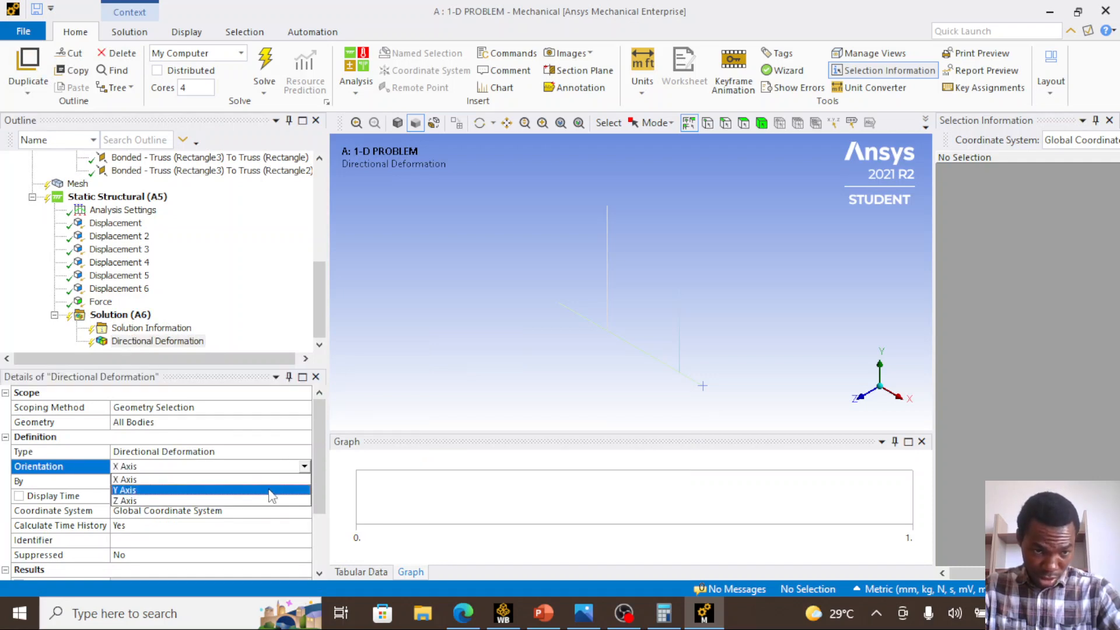
pyautogui.click(272, 490)
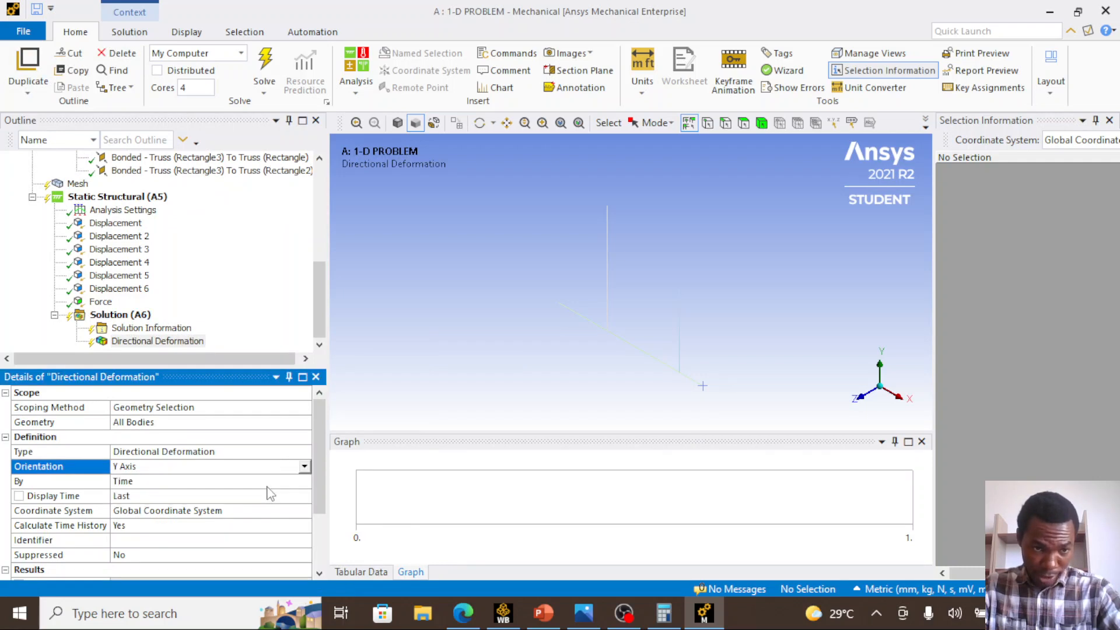
# Add an axial force beam result for all line bodies to the solution
pyautogui.click(139, 316)
pyautogui.rightClick(141, 321)
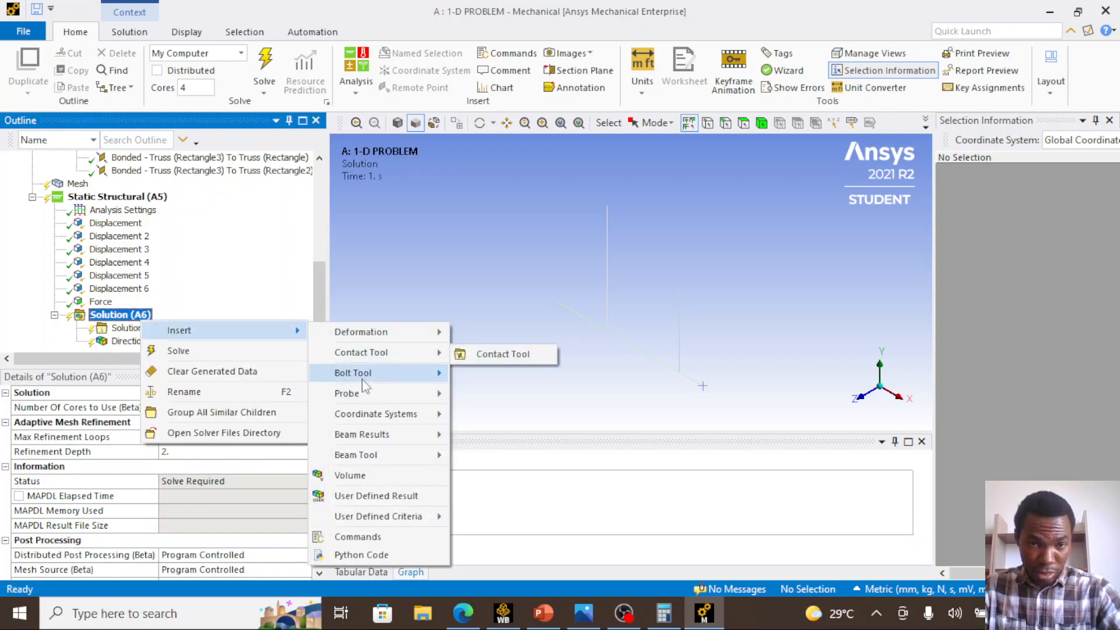
pyautogui.moveTo(365, 393)
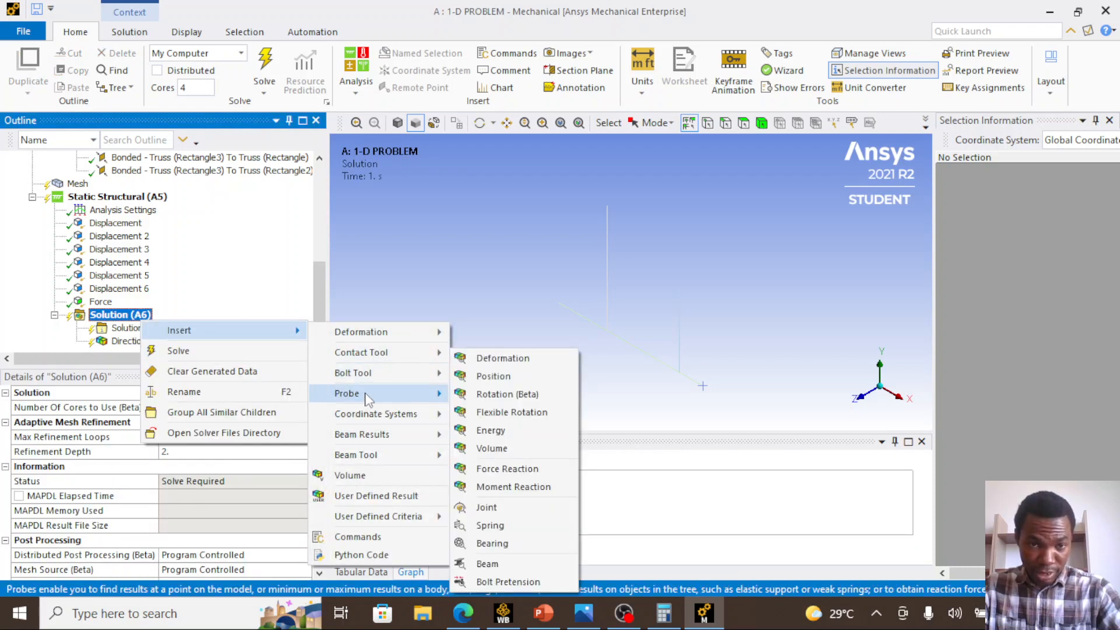
pyautogui.moveTo(395, 441)
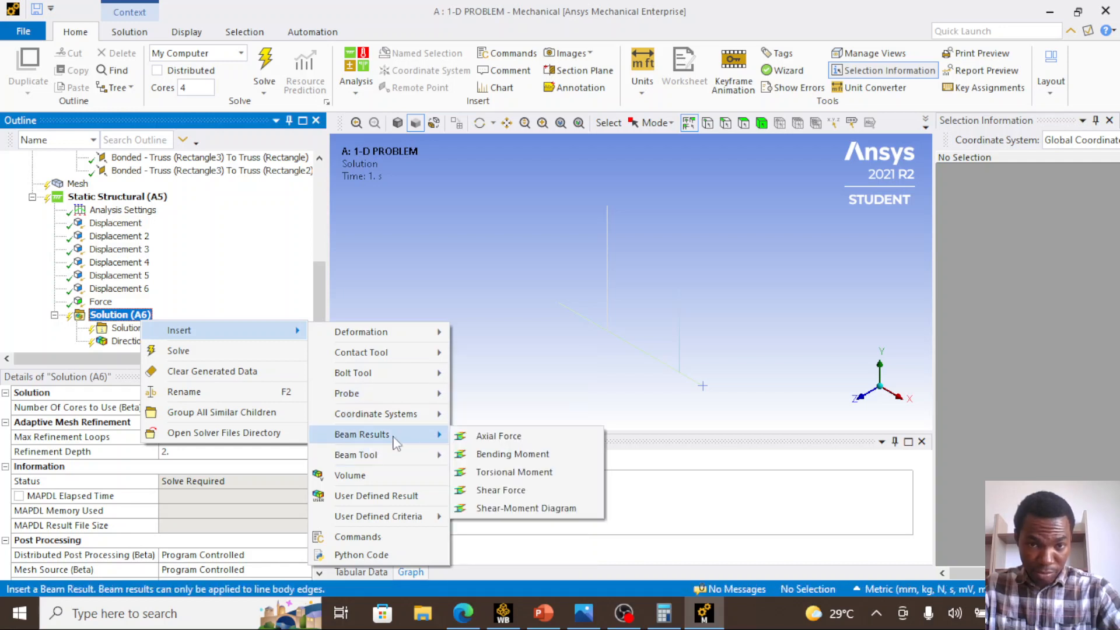
pyautogui.click(499, 437)
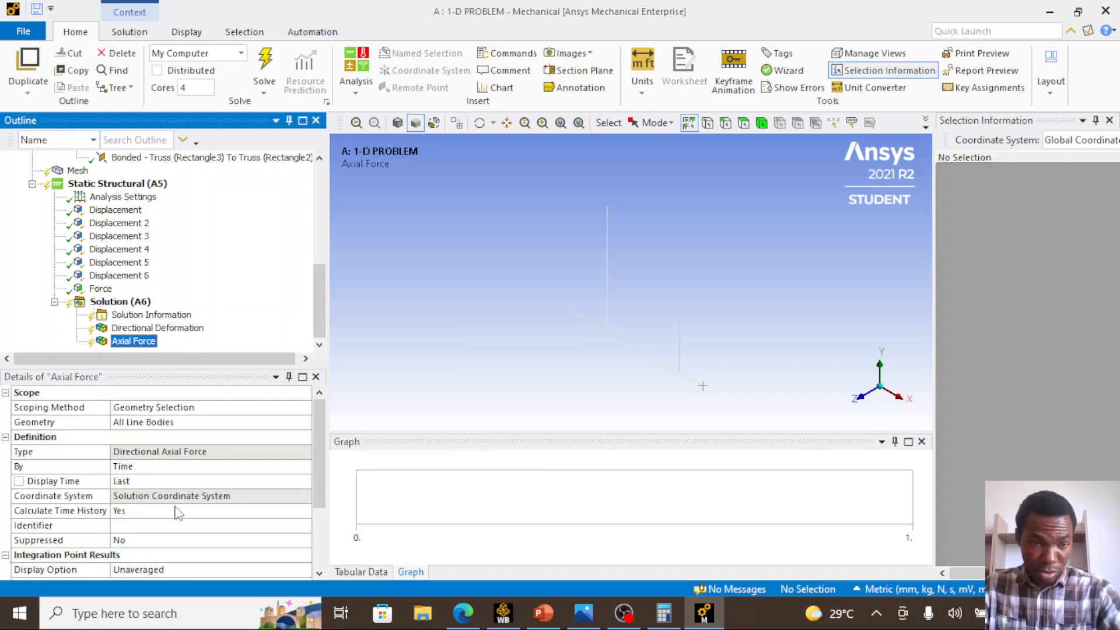
# Add a force reaction probe to the Solution branch
pyautogui.click(120, 302)
pyautogui.rightClick(119, 302)
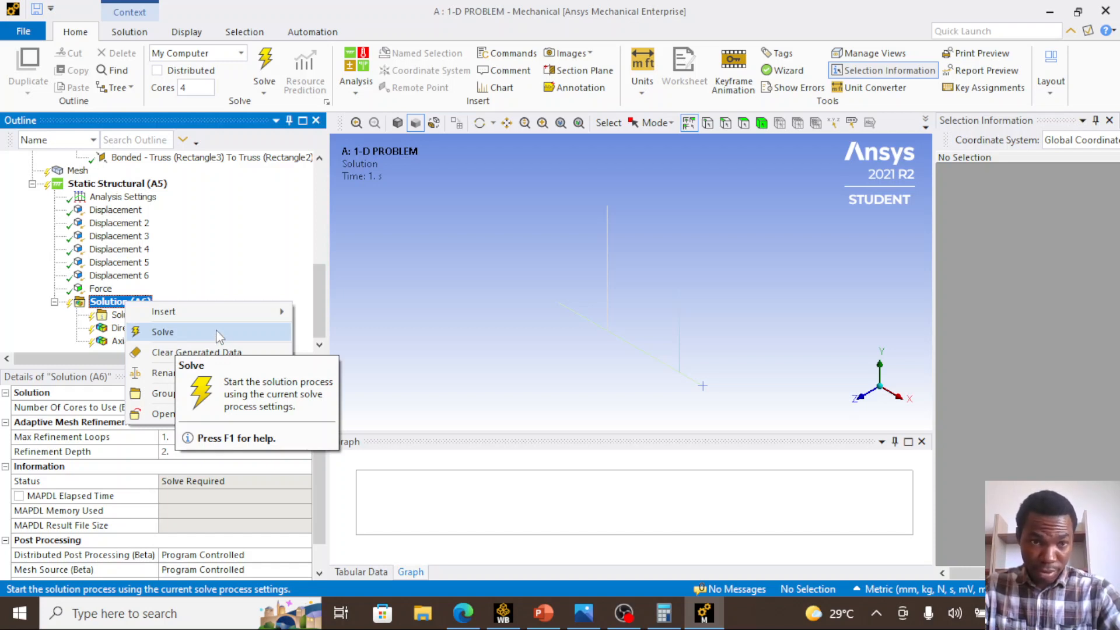
pyautogui.moveTo(245, 313)
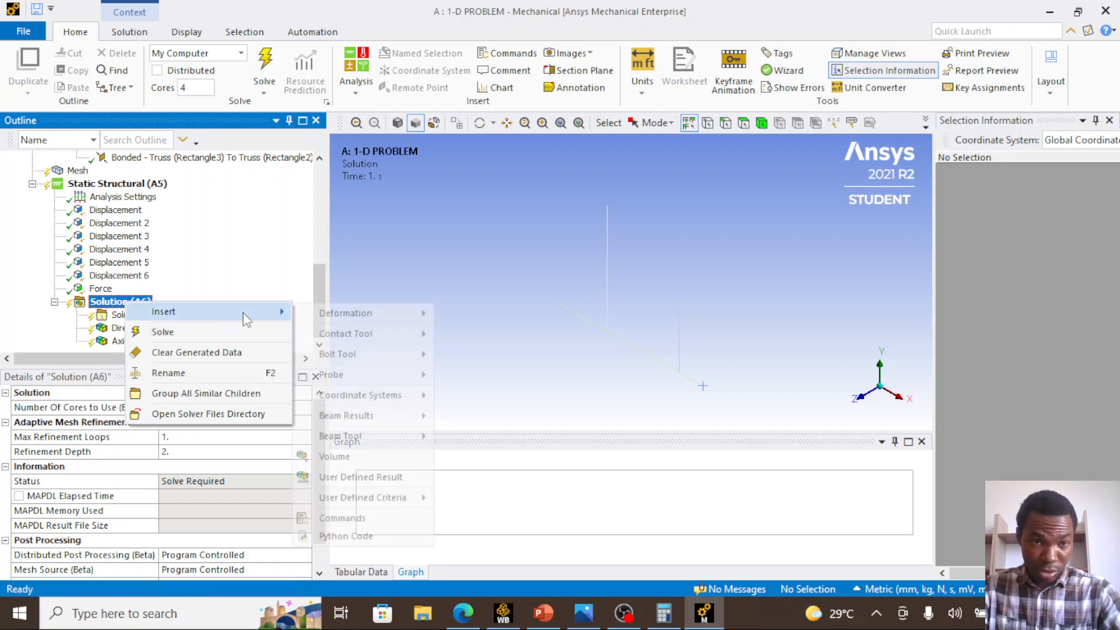
pyautogui.moveTo(376, 397)
pyautogui.moveTo(378, 377)
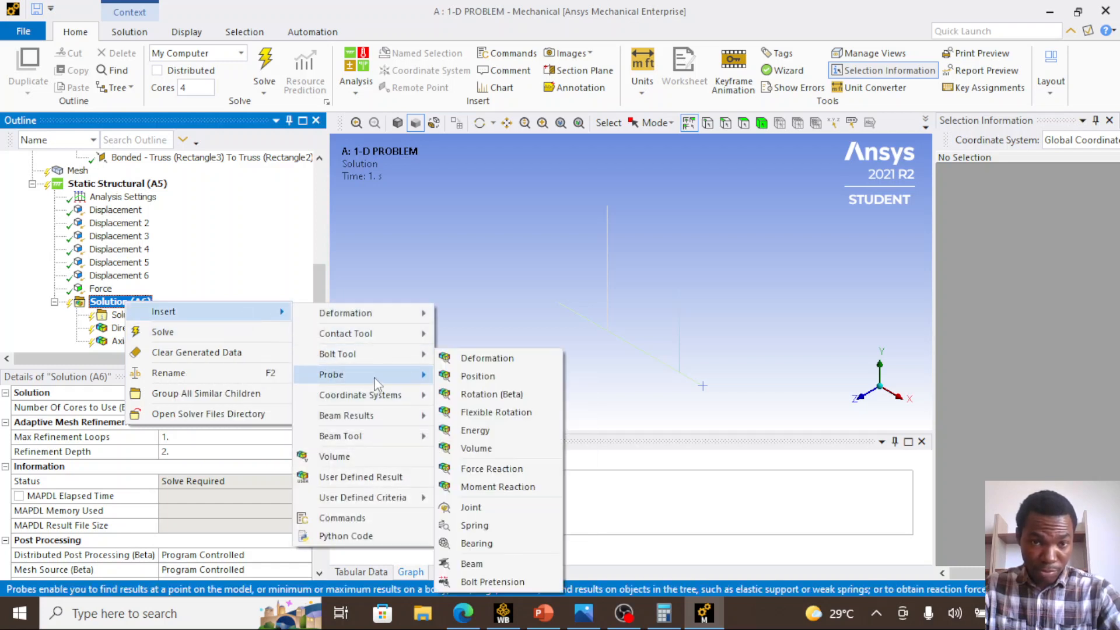
pyautogui.click(493, 469)
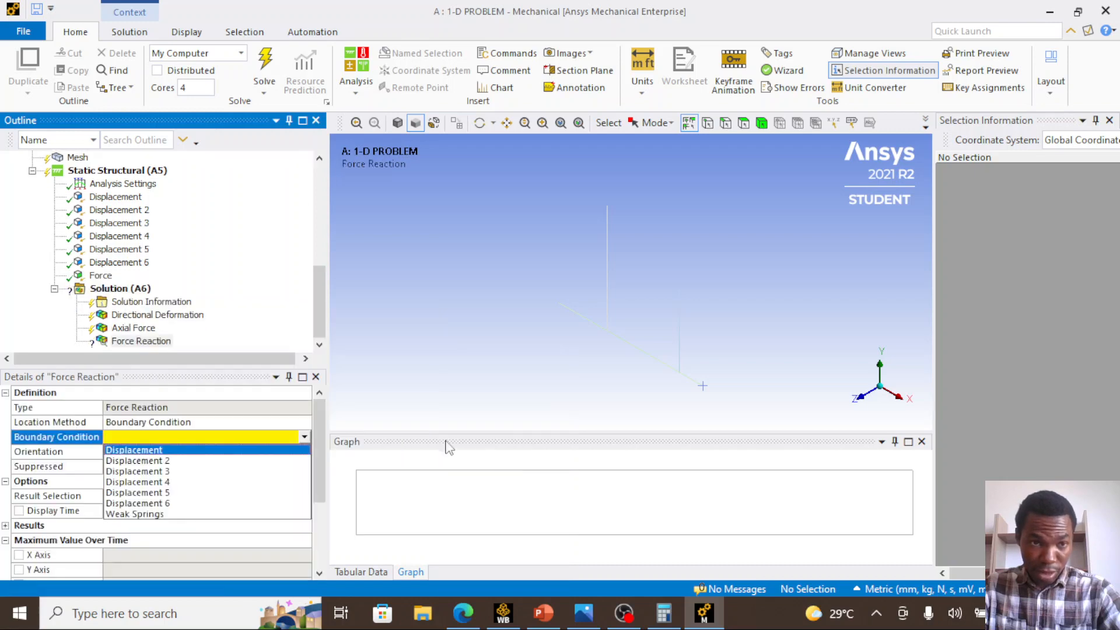
# Duplicate the force reaction probe four times under the solution
pyautogui.click(146, 342)
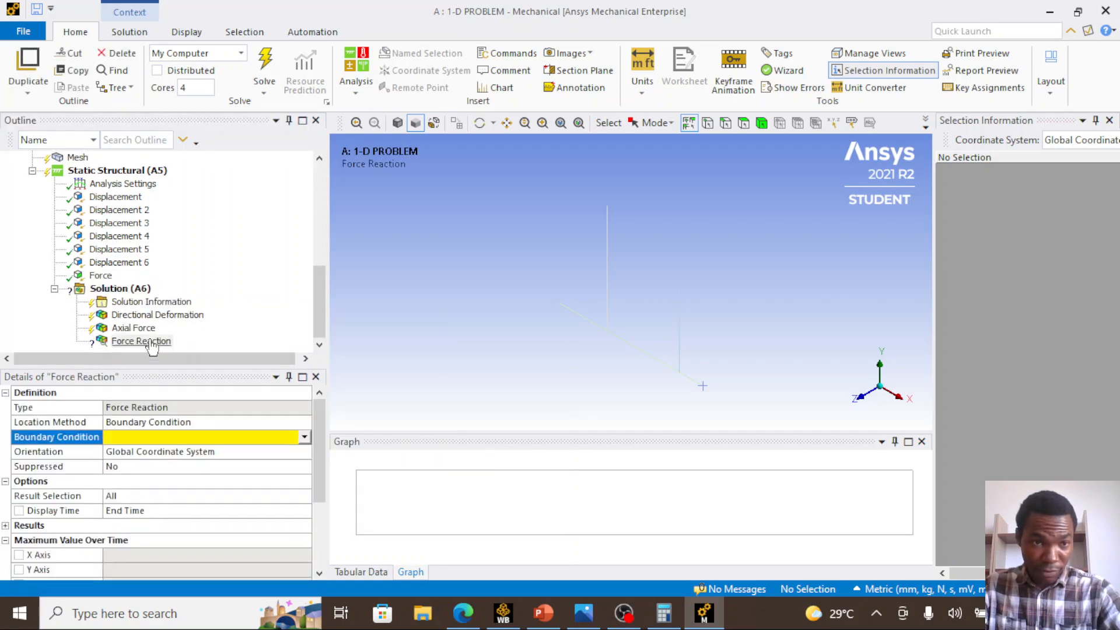
pyautogui.rightClick(150, 339)
pyautogui.click(273, 171)
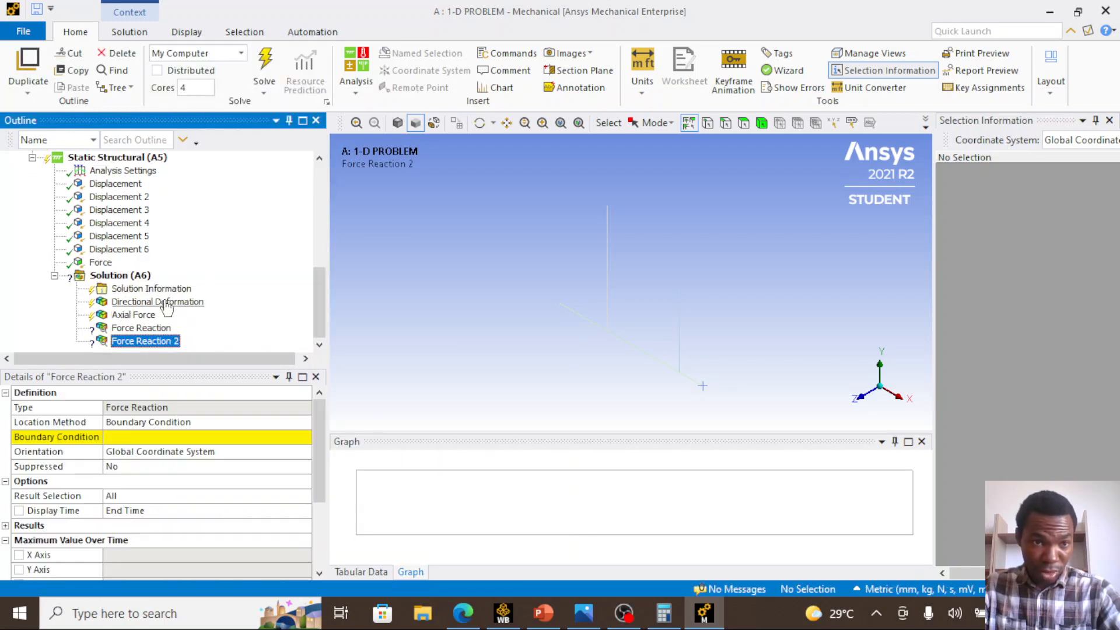
pyautogui.rightClick(146, 343)
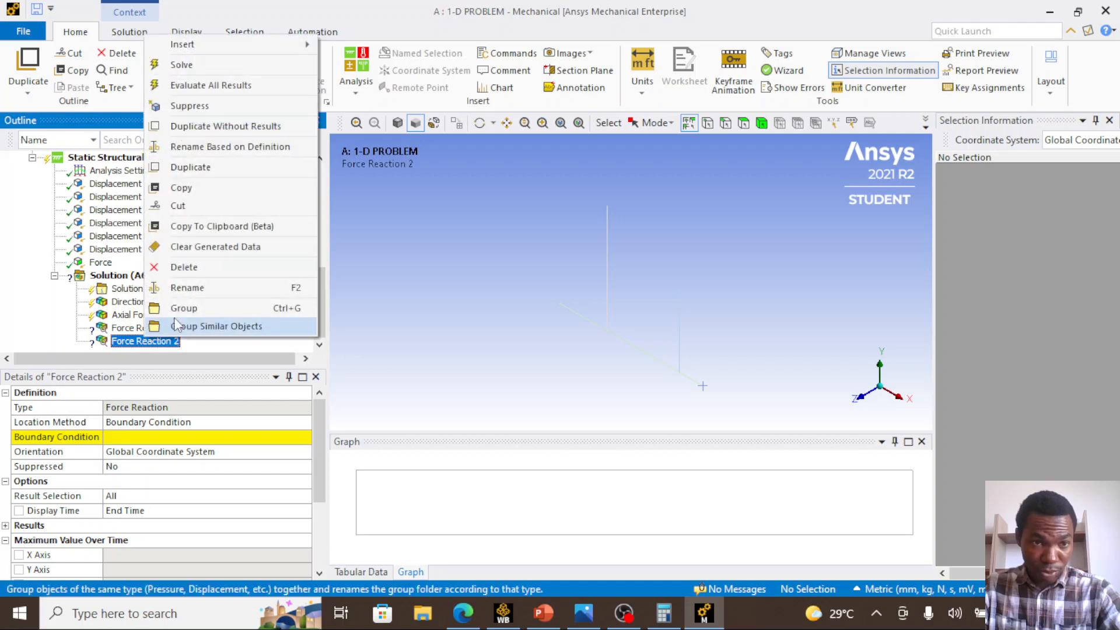
pyautogui.click(242, 175)
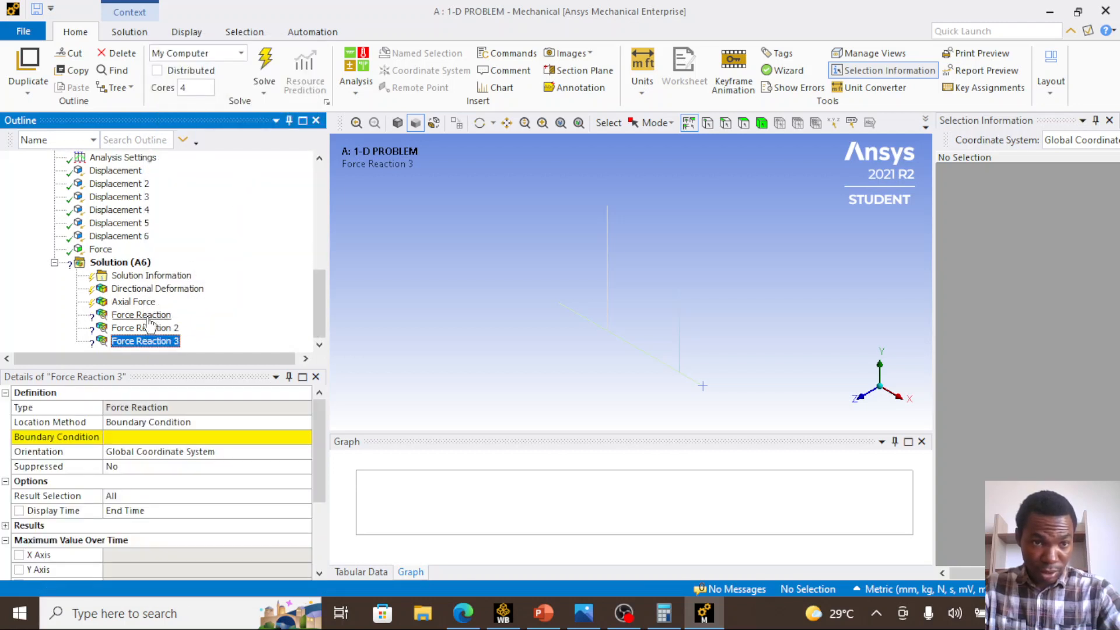
pyautogui.rightClick(151, 342)
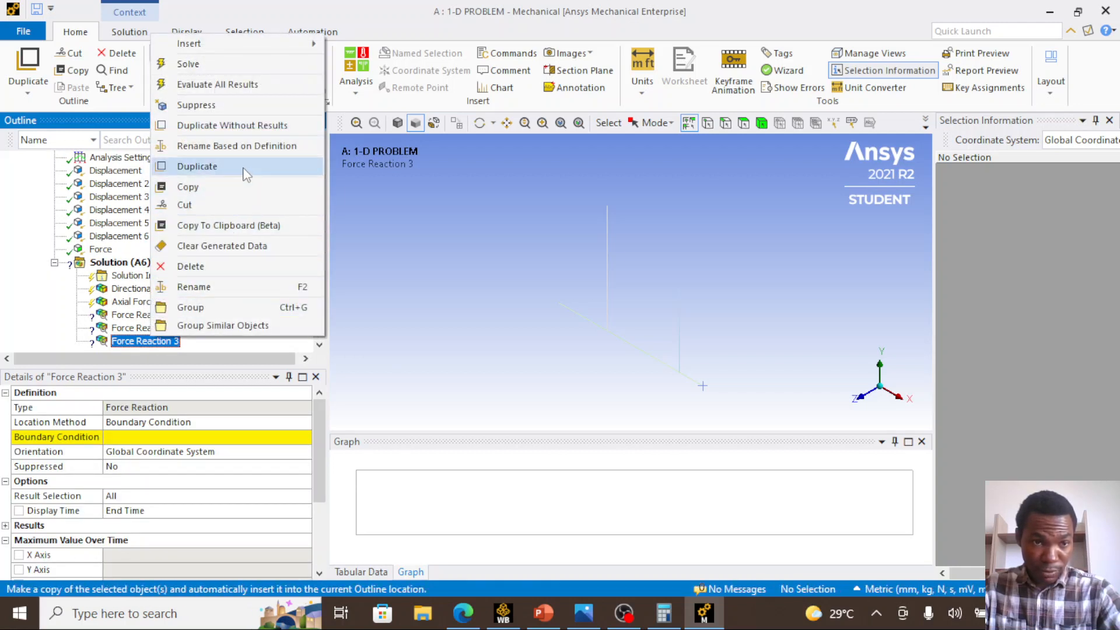
pyautogui.click(195, 167)
pyautogui.rightClick(163, 337)
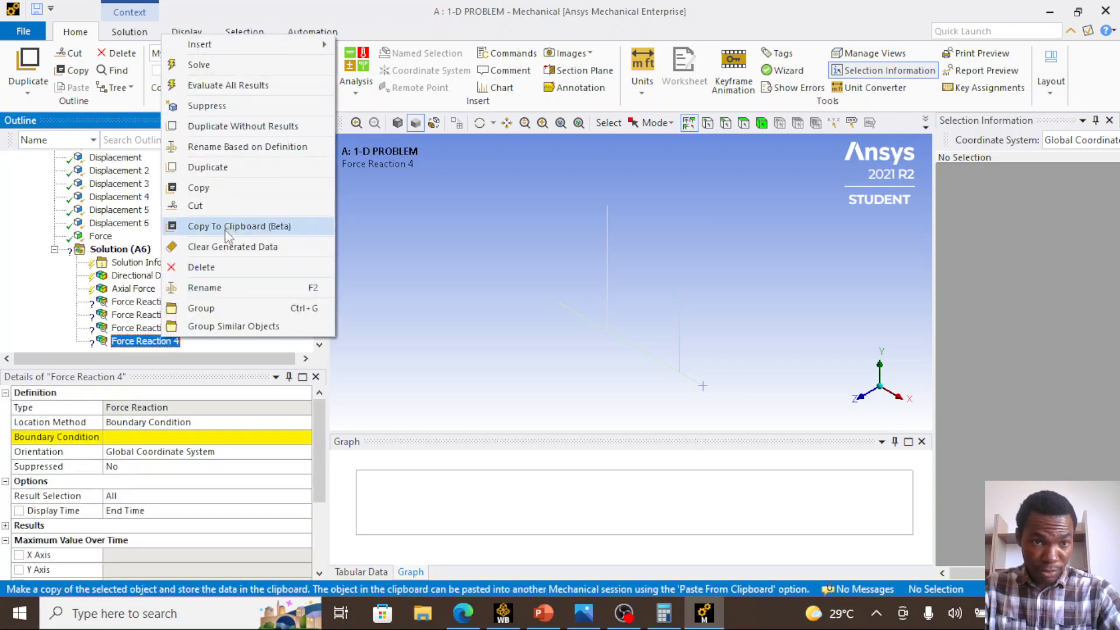
pyautogui.click(242, 175)
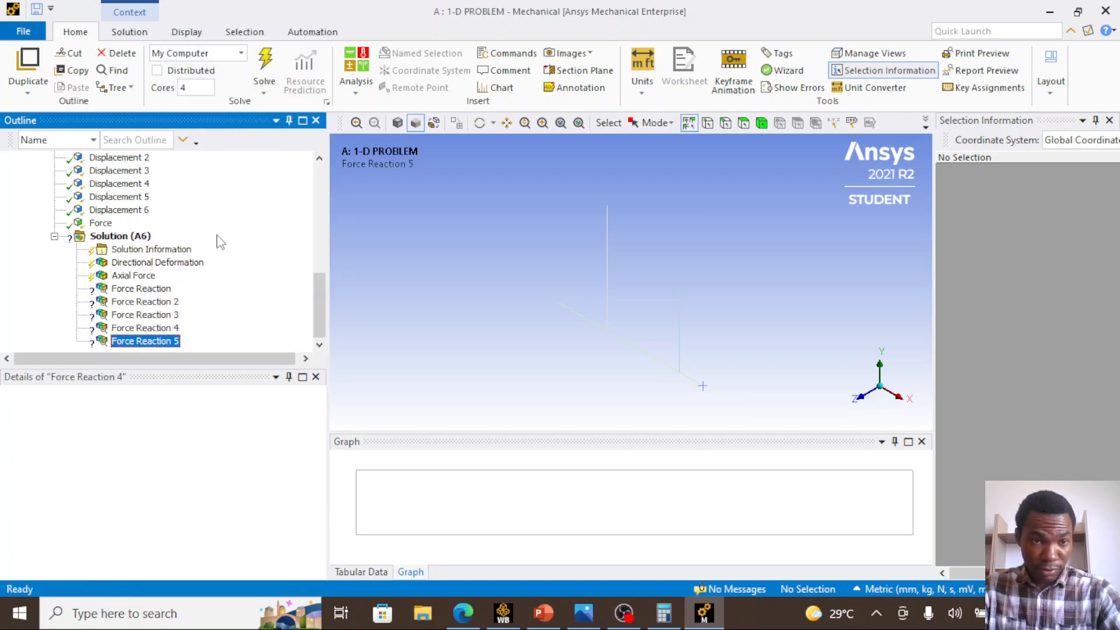
# Assign Displacement 2 as the boundary condition of the first force reaction probe
pyautogui.click(158, 289)
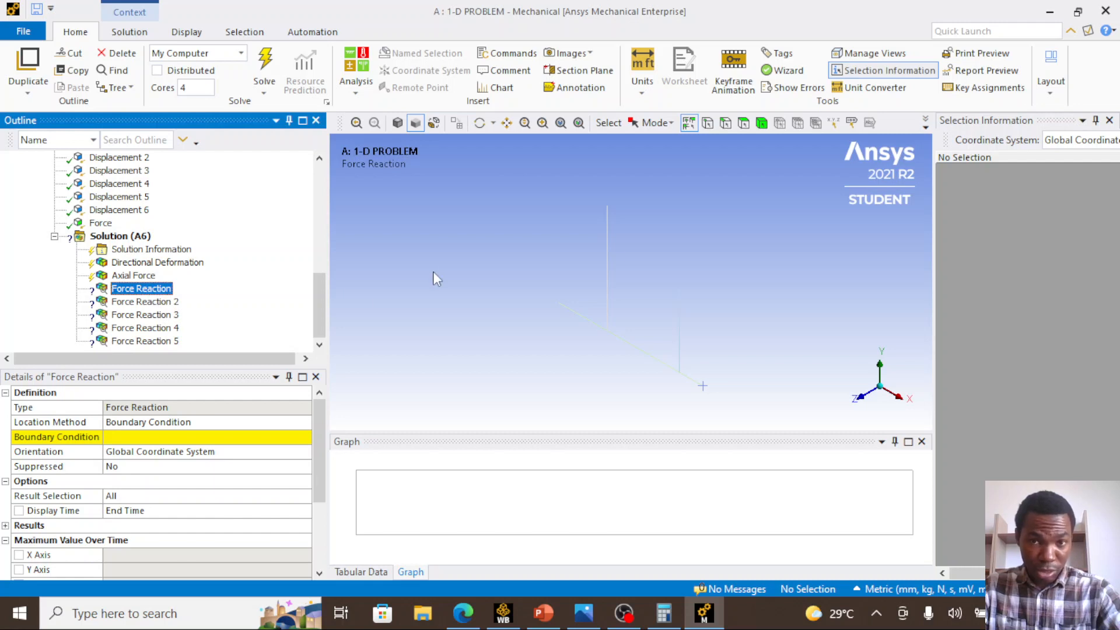
pyautogui.click(607, 205)
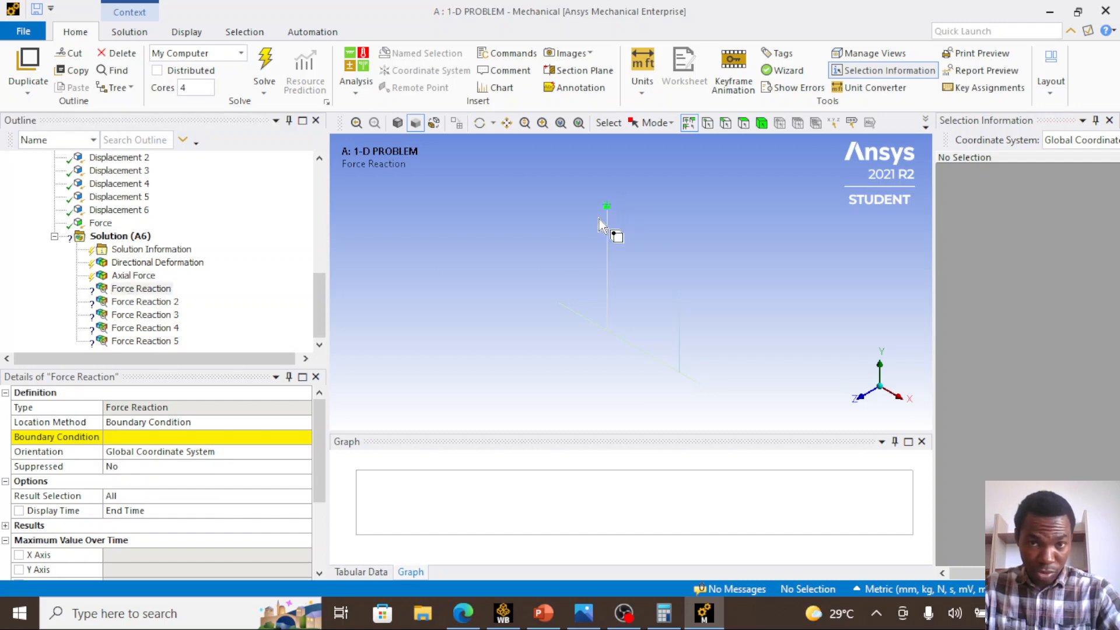
pyautogui.click(157, 438)
pyautogui.click(304, 438)
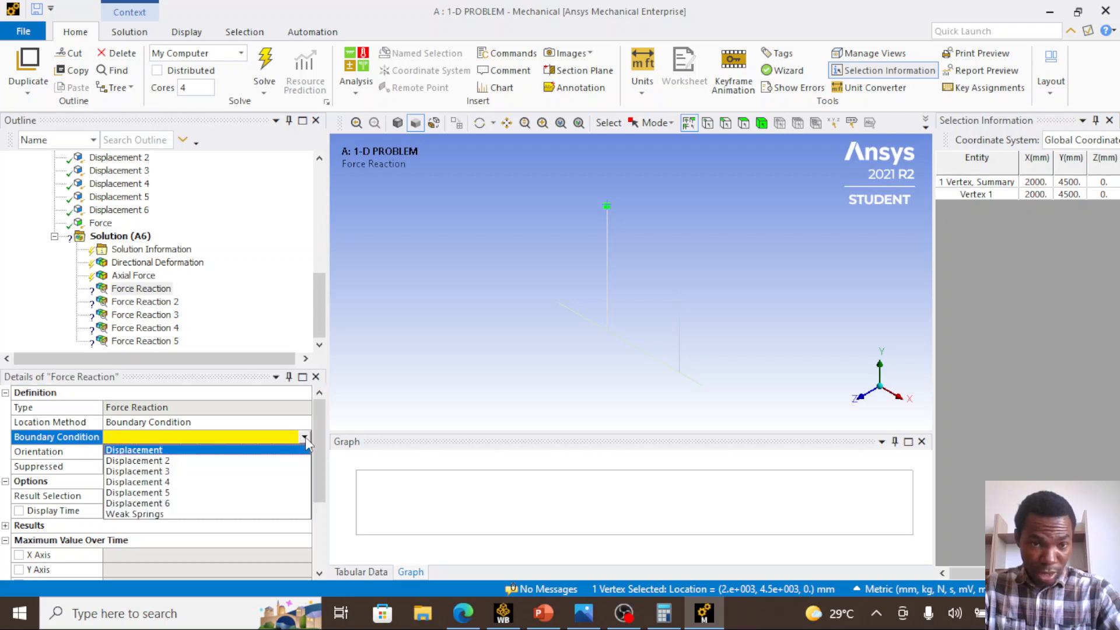
pyautogui.click(238, 462)
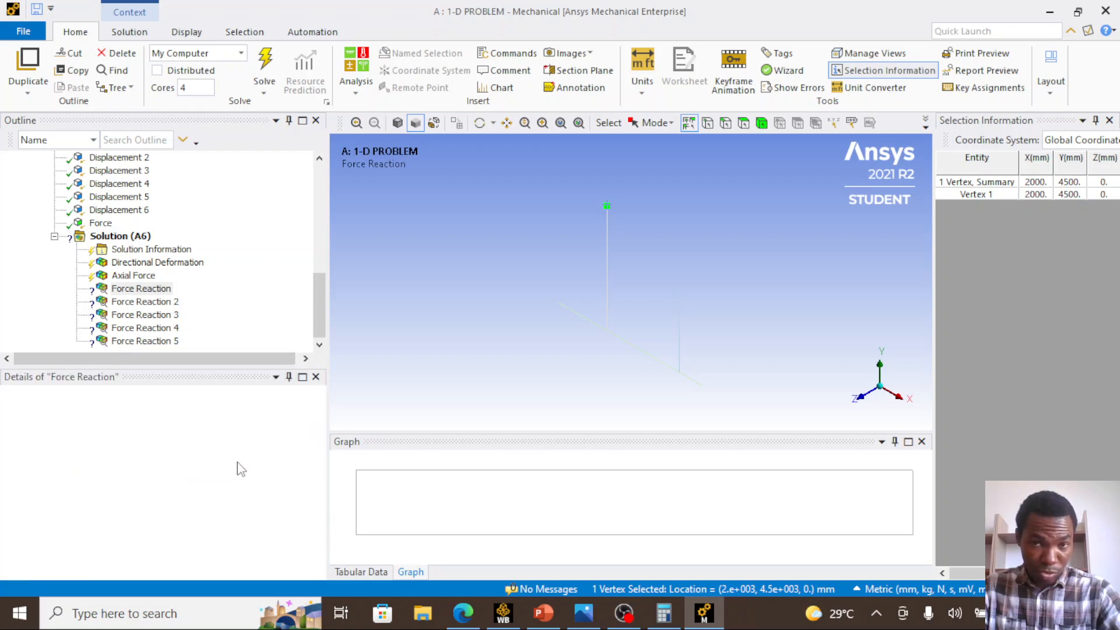
pyautogui.click(151, 289)
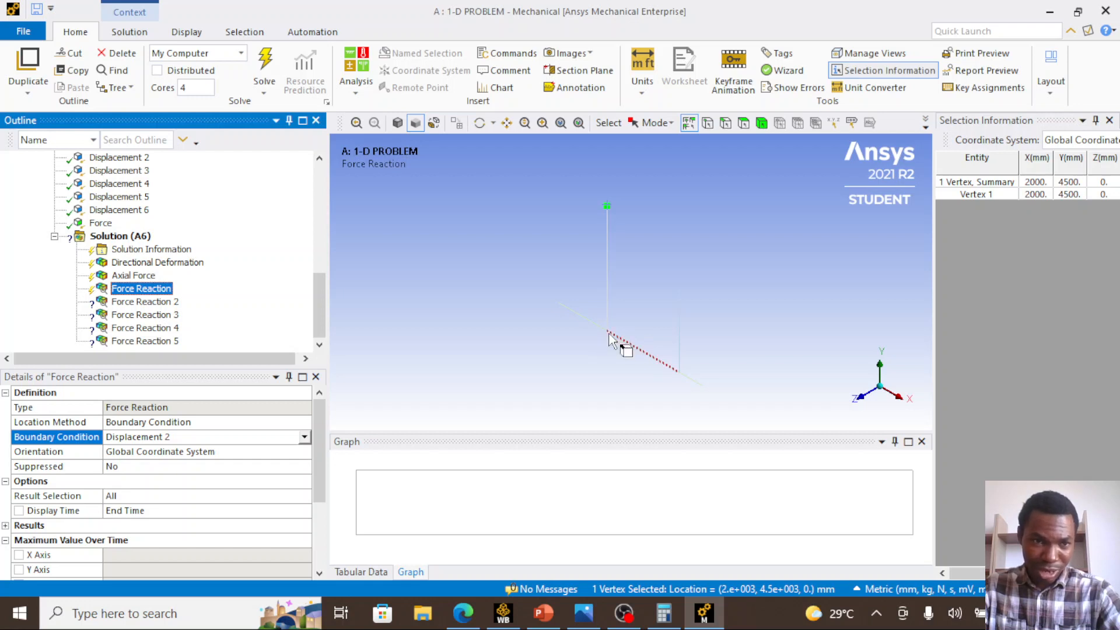
# Assign Displacement 3 as the boundary condition of Force Reaction 2
pyautogui.click(166, 302)
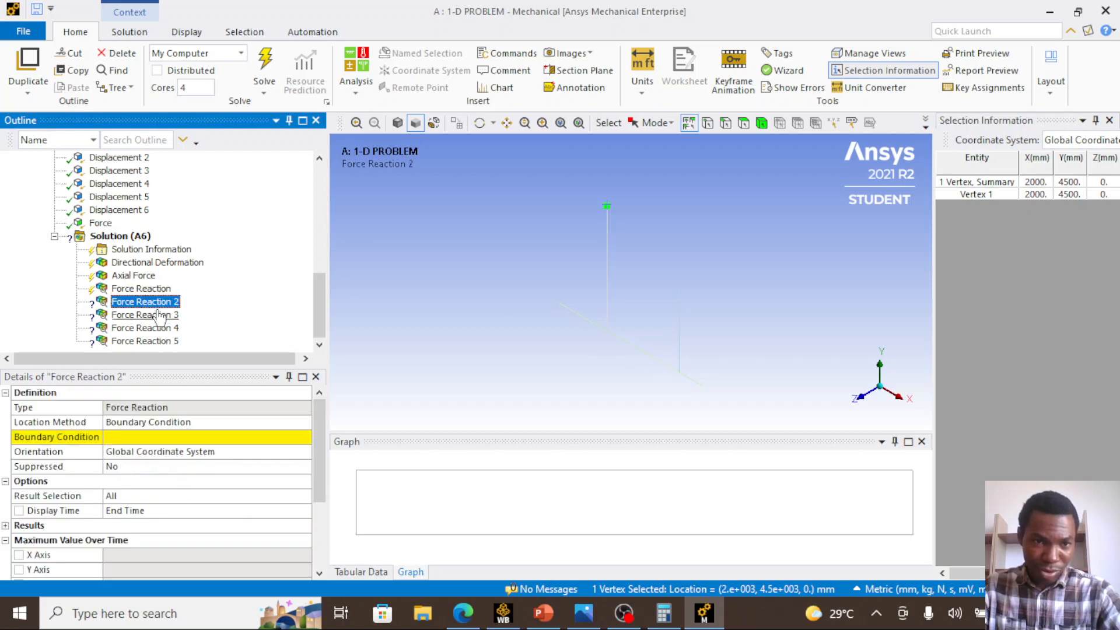
pyautogui.click(171, 437)
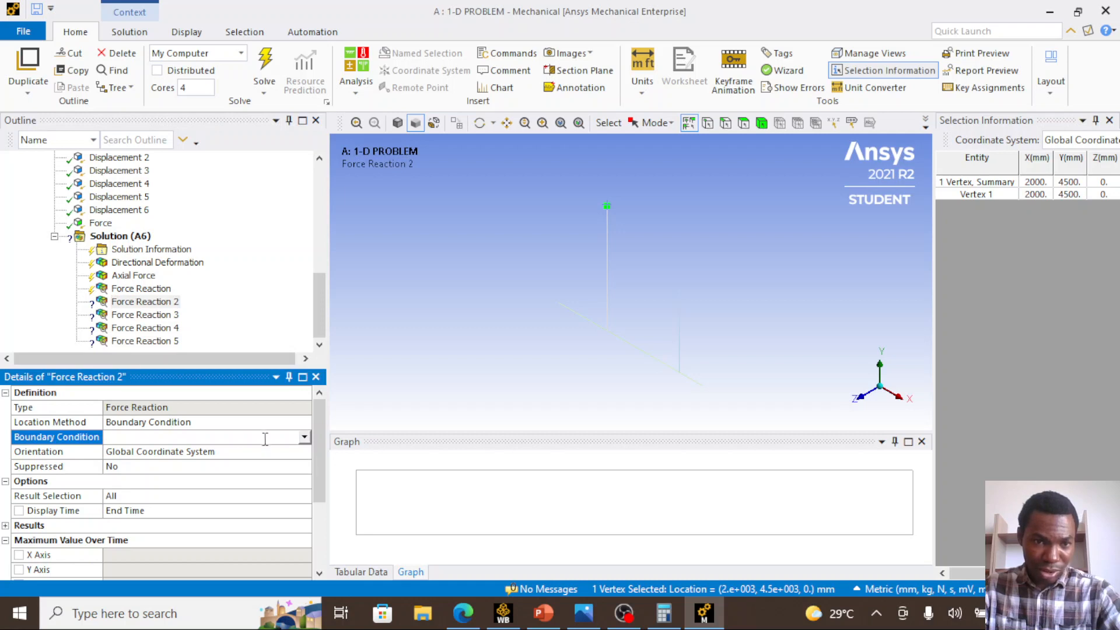
pyautogui.click(303, 439)
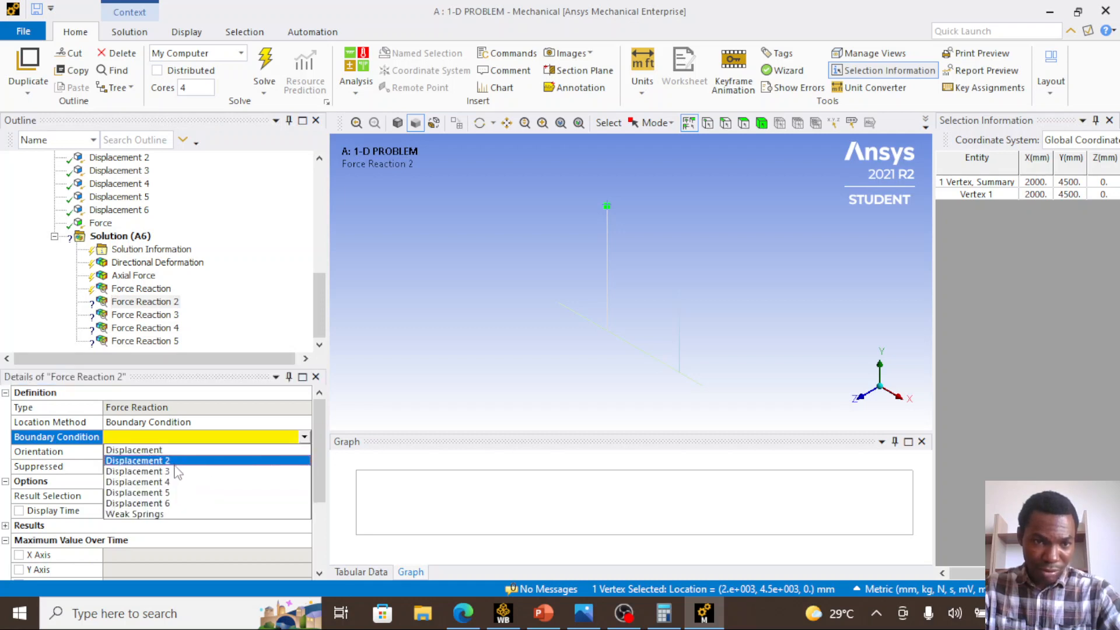
pyautogui.click(168, 472)
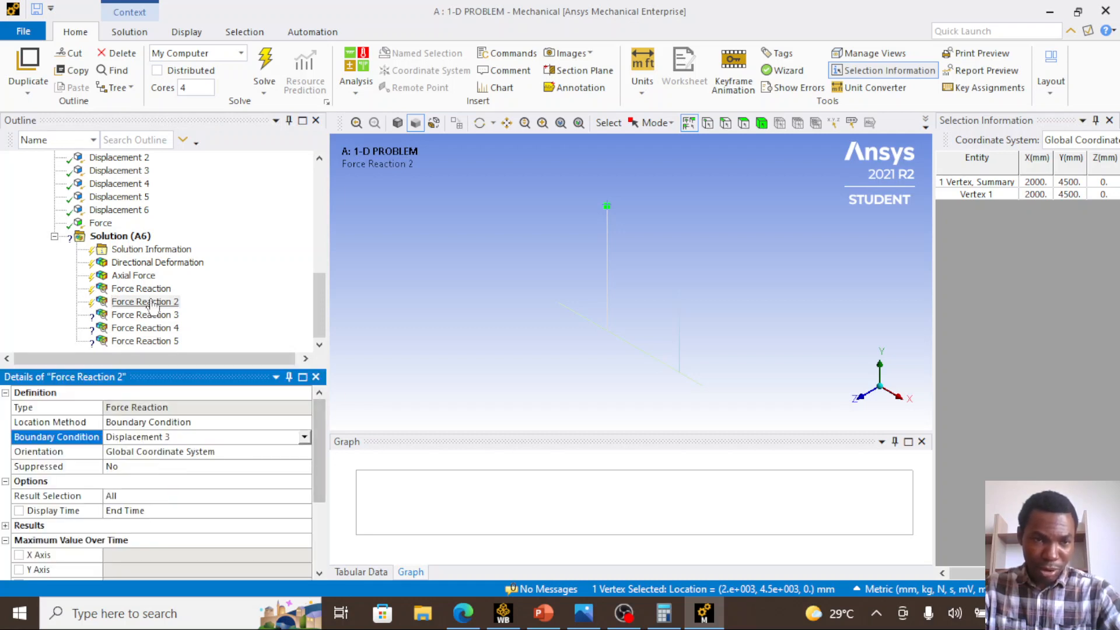
# Check the top vertex of the shorter vertical member and assign Displacement 4 as the boundary condition of Force Reaction 3
pyautogui.click(133, 316)
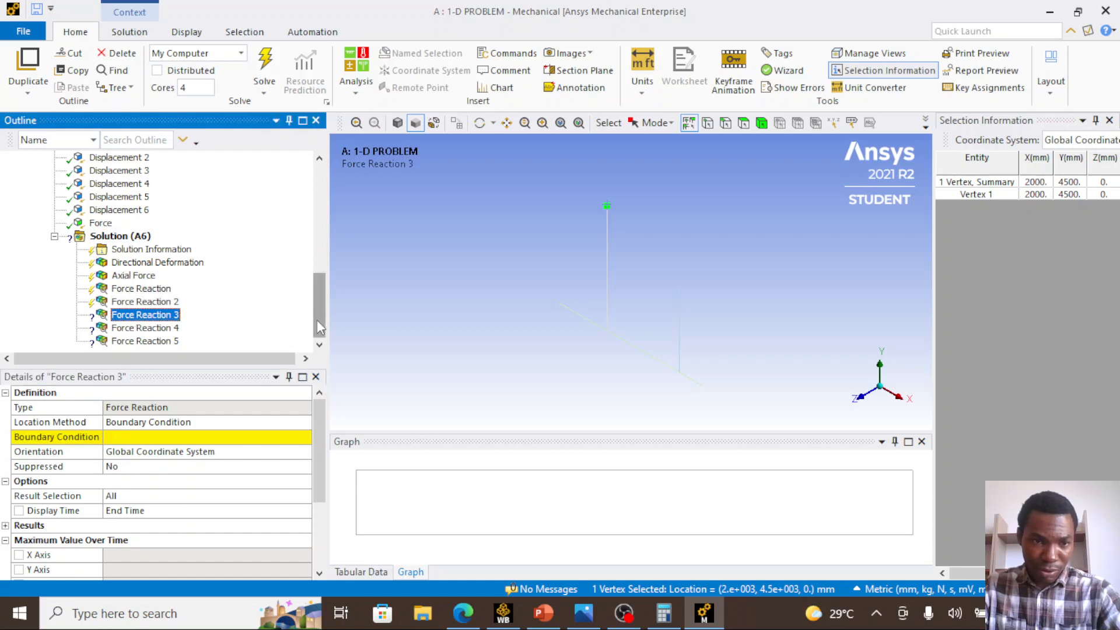
pyautogui.click(235, 436)
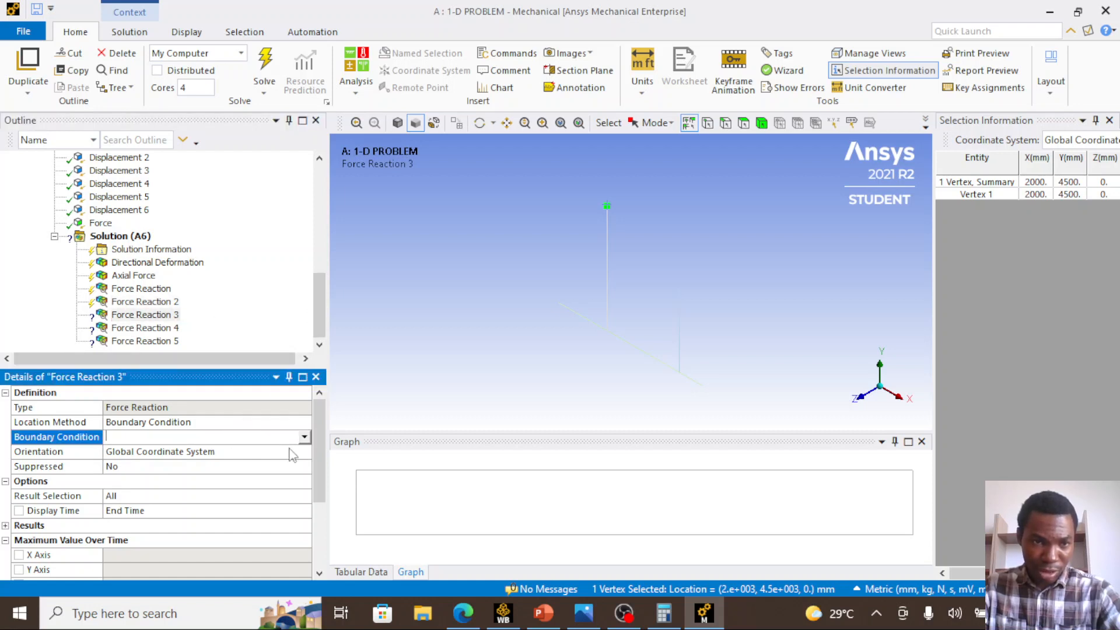
pyautogui.click(304, 437)
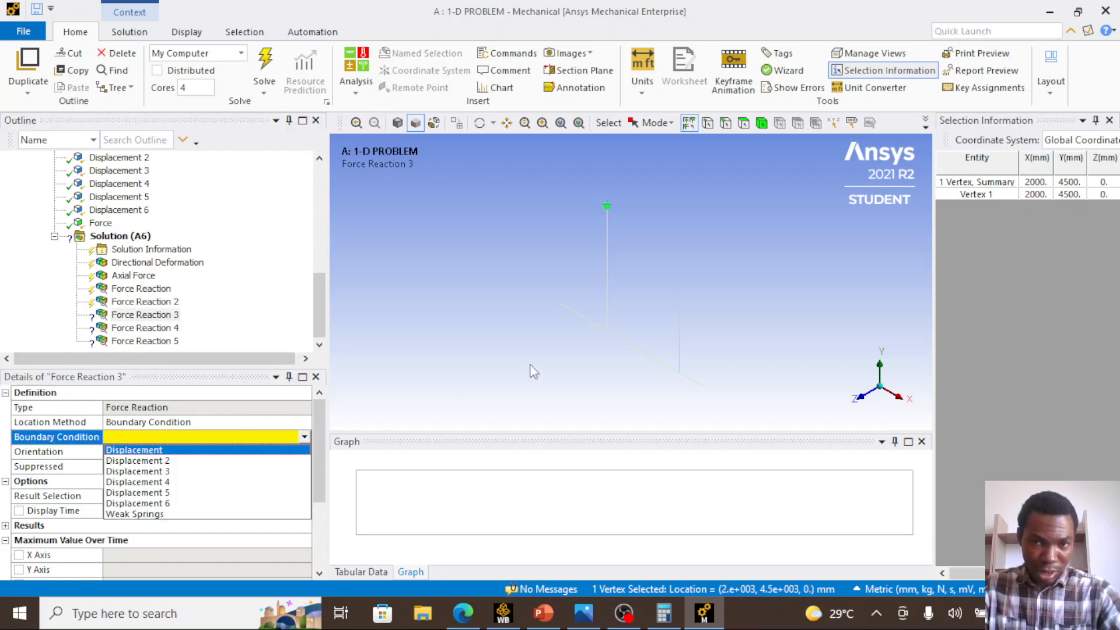
pyautogui.click(679, 288)
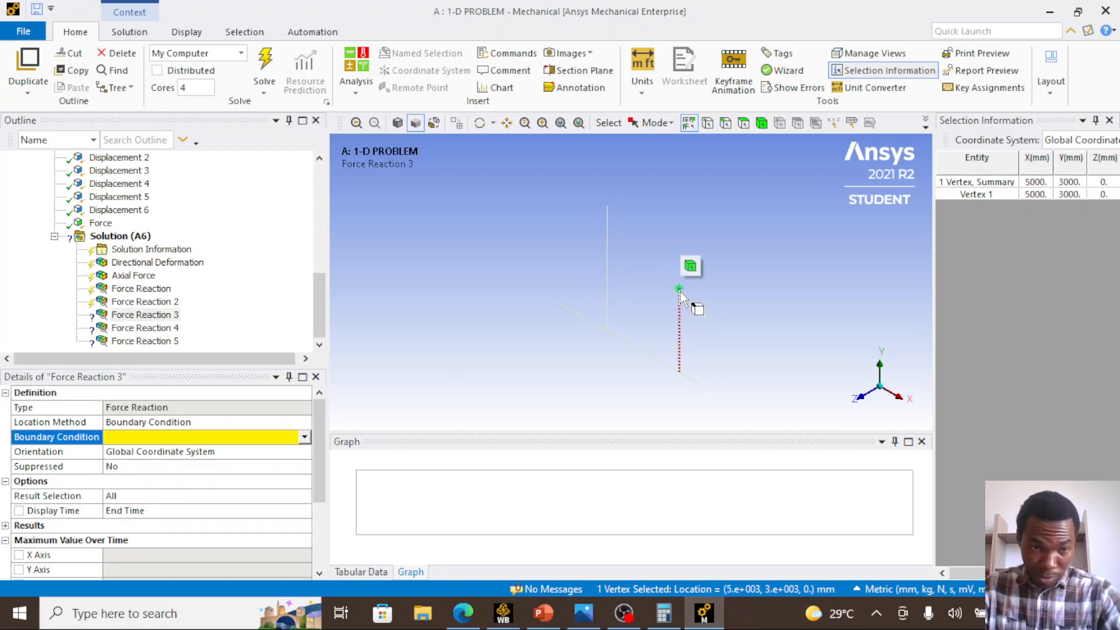
pyautogui.click(304, 437)
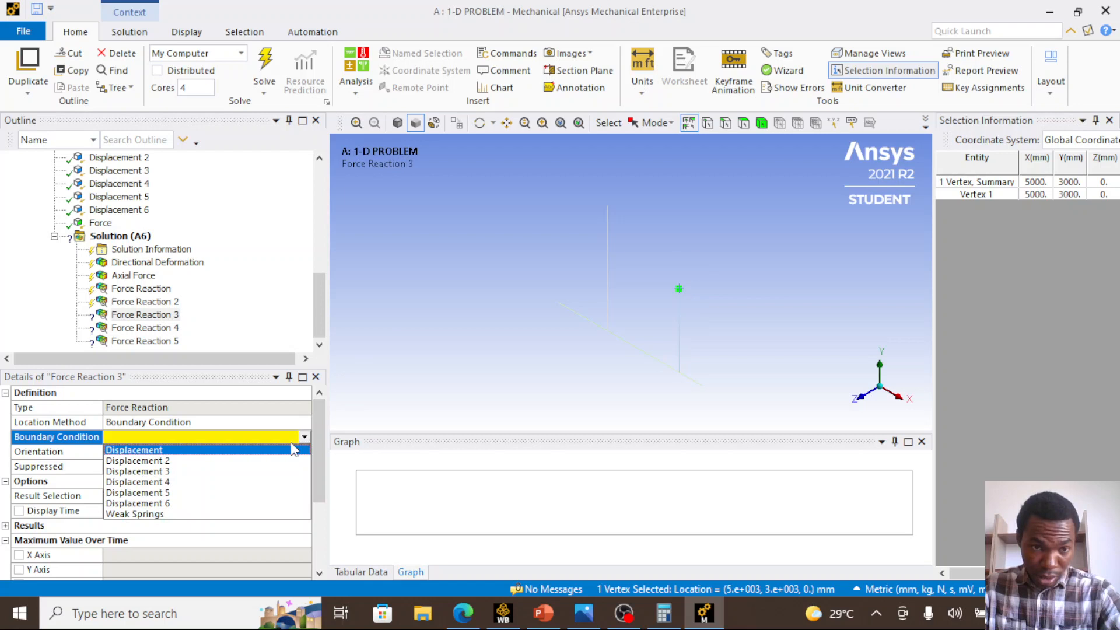
pyautogui.click(205, 483)
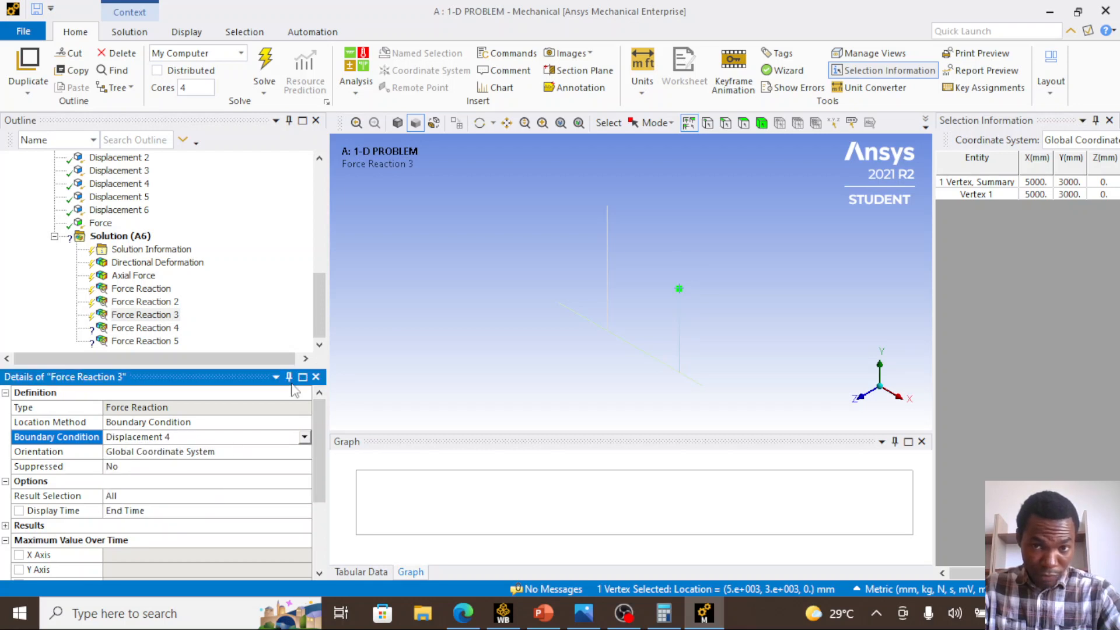
pyautogui.click(145, 328)
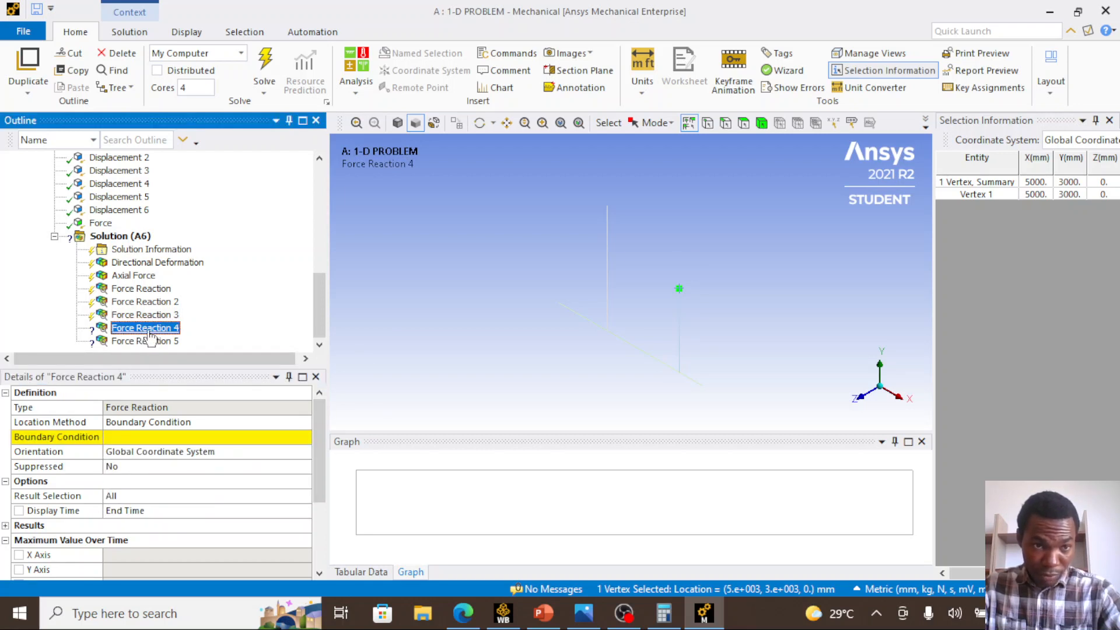
pyautogui.click(274, 422)
pyautogui.click(305, 422)
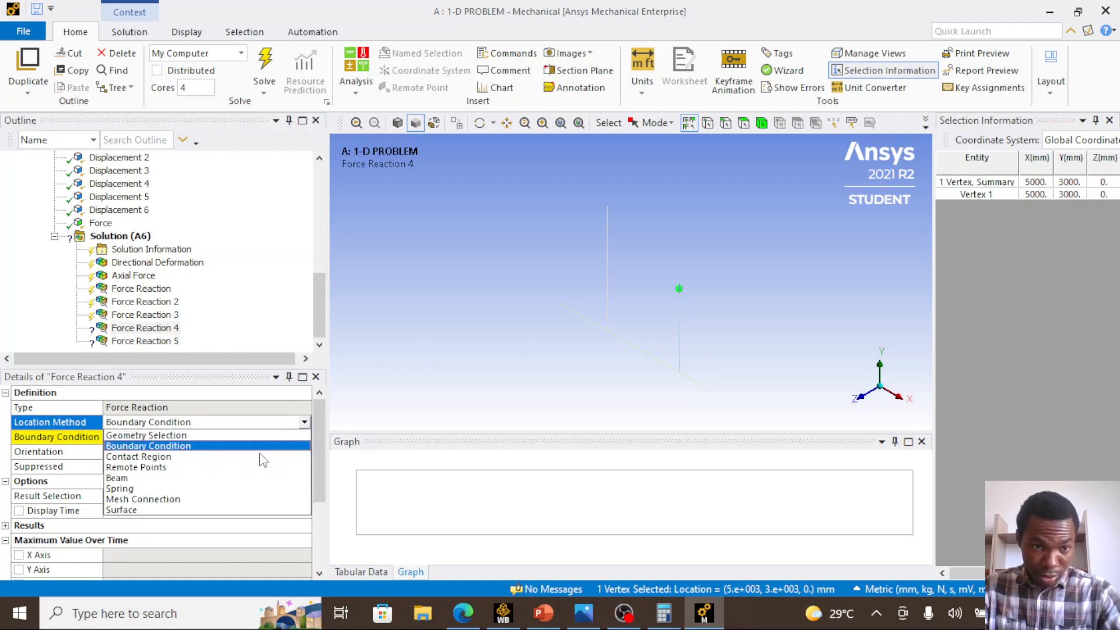
pyautogui.click(247, 408)
pyautogui.click(258, 423)
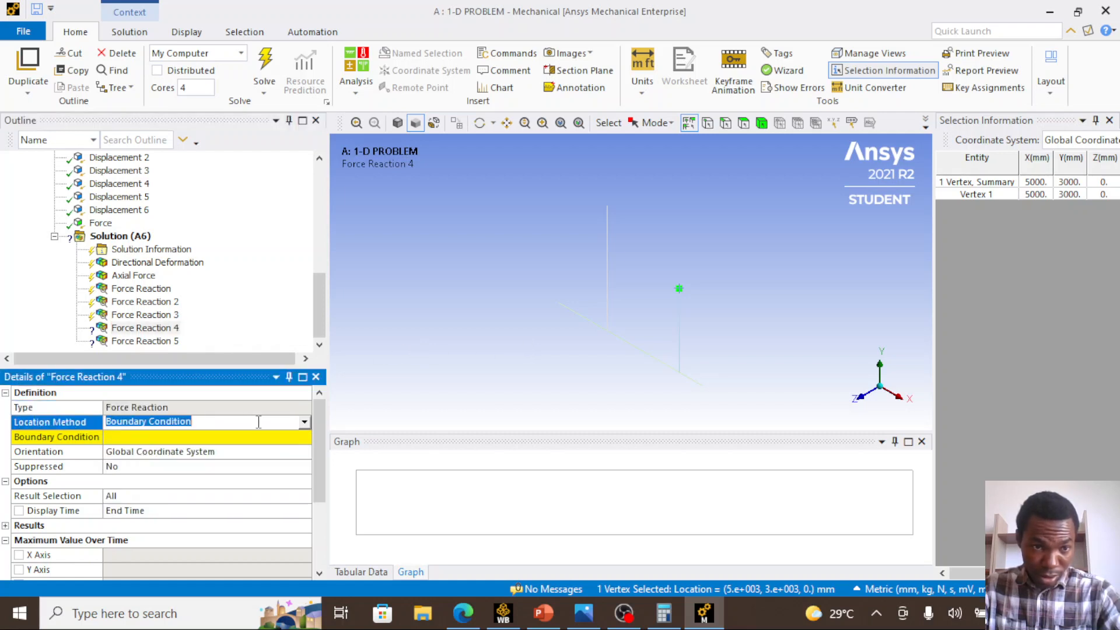
pyautogui.click(304, 422)
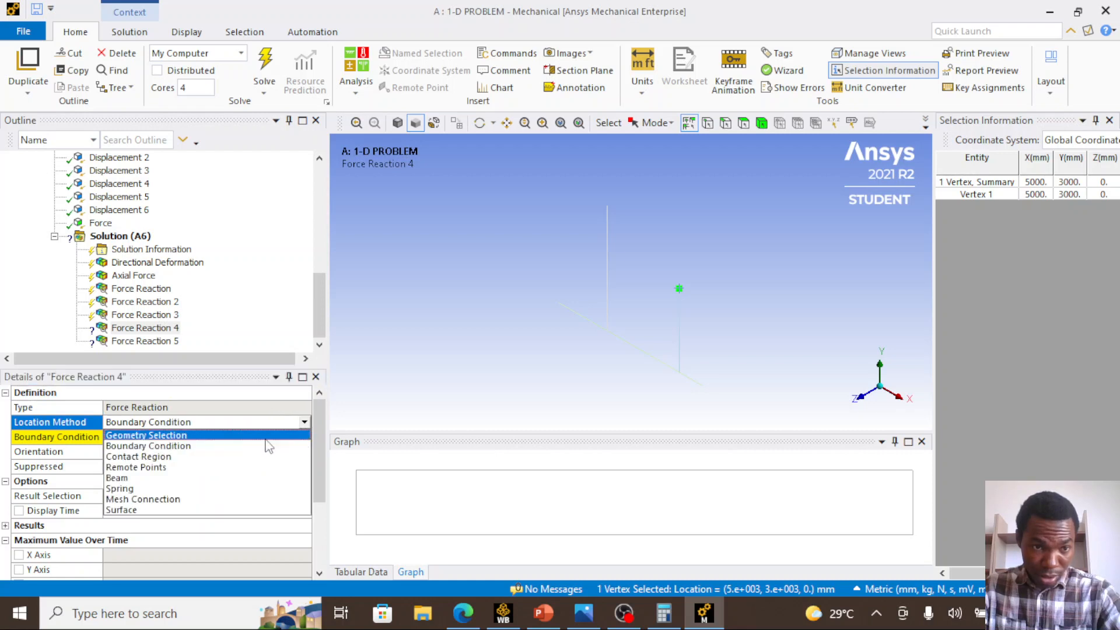
pyautogui.click(250, 408)
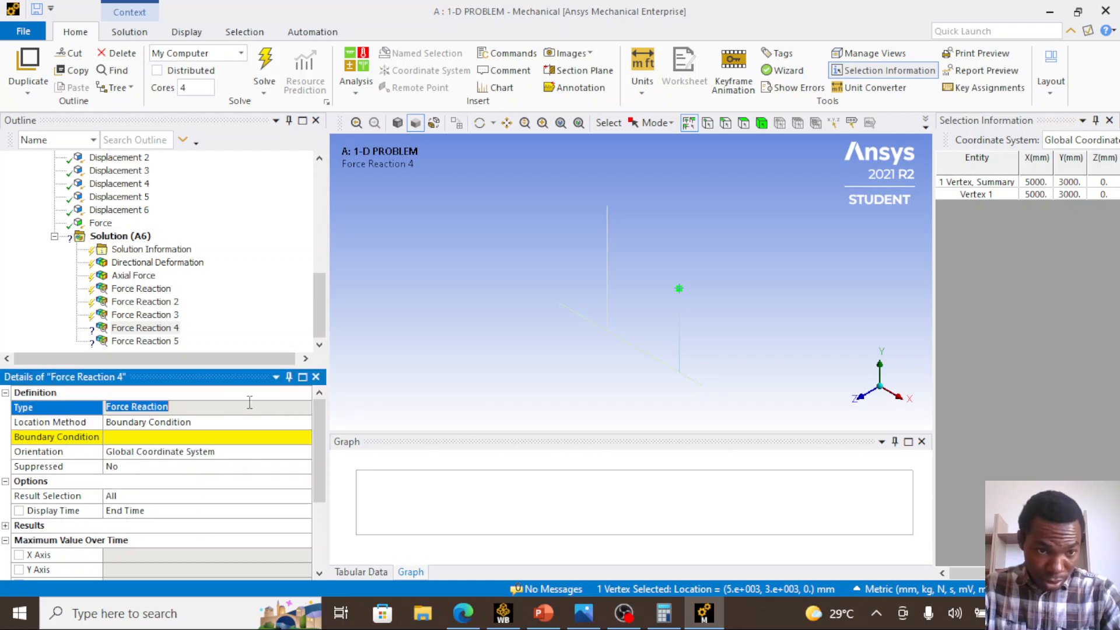
# Assign Displacement 5 as the boundary condition of Force Reaction 4
pyautogui.click(145, 328)
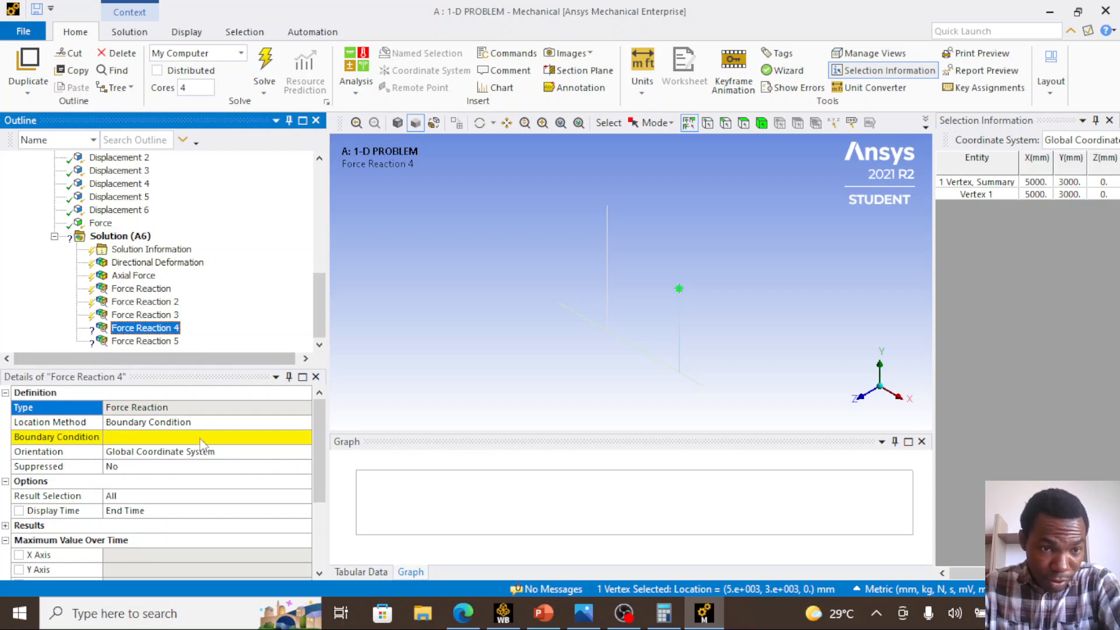
pyautogui.click(225, 438)
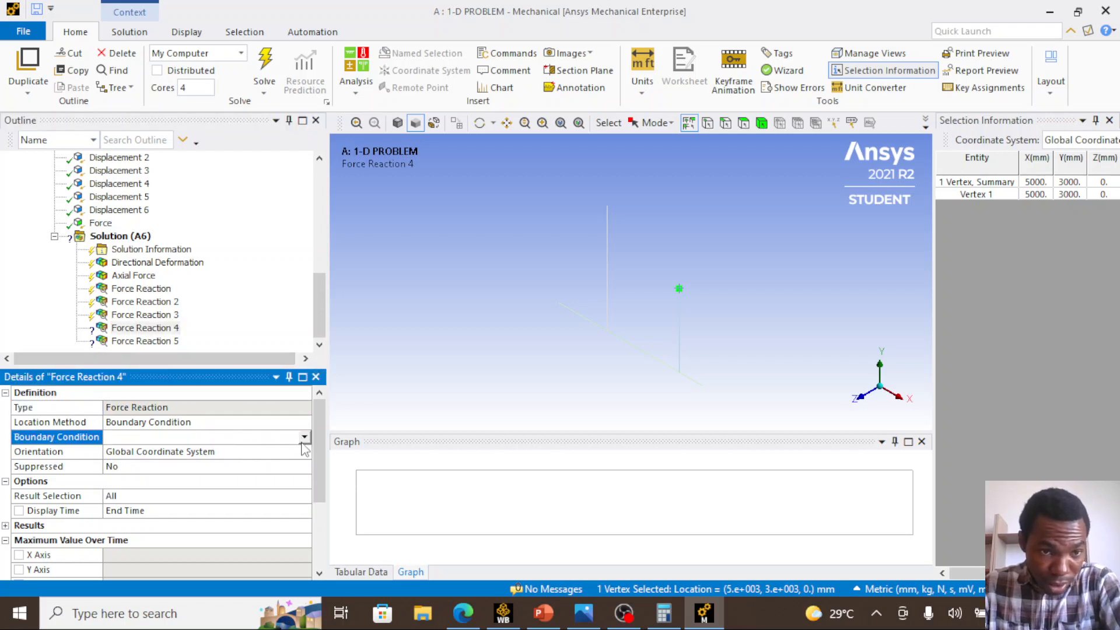
pyautogui.click(304, 437)
pyautogui.click(252, 496)
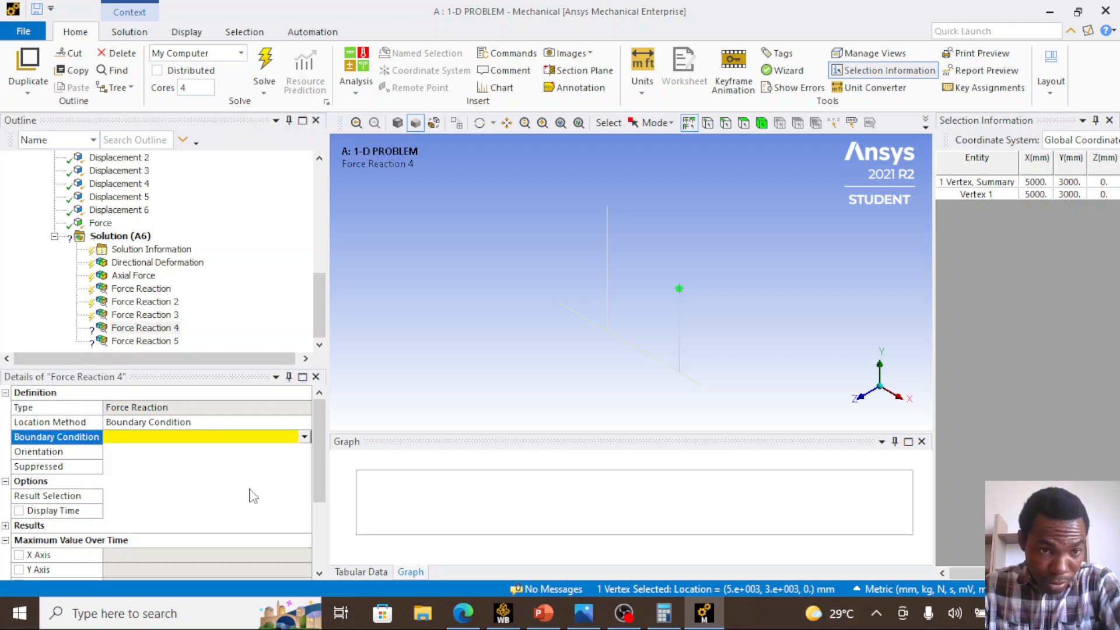
# Assign Displacement 6 as the boundary condition of Force Reaction 5 and solve the analysis
pyautogui.click(150, 342)
pyautogui.click(222, 438)
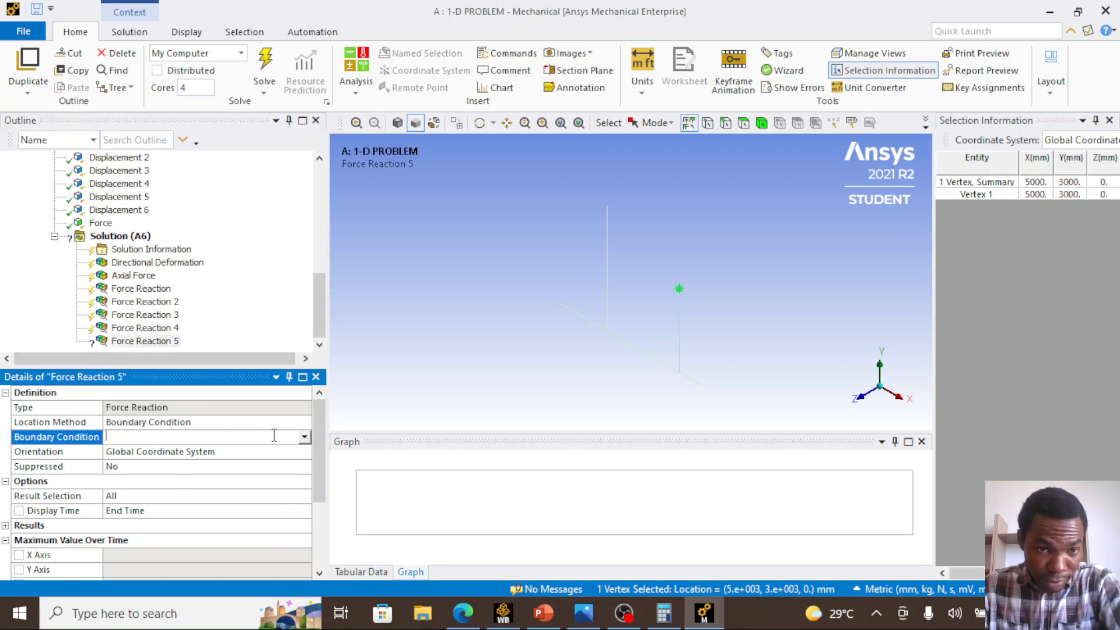
pyautogui.click(304, 438)
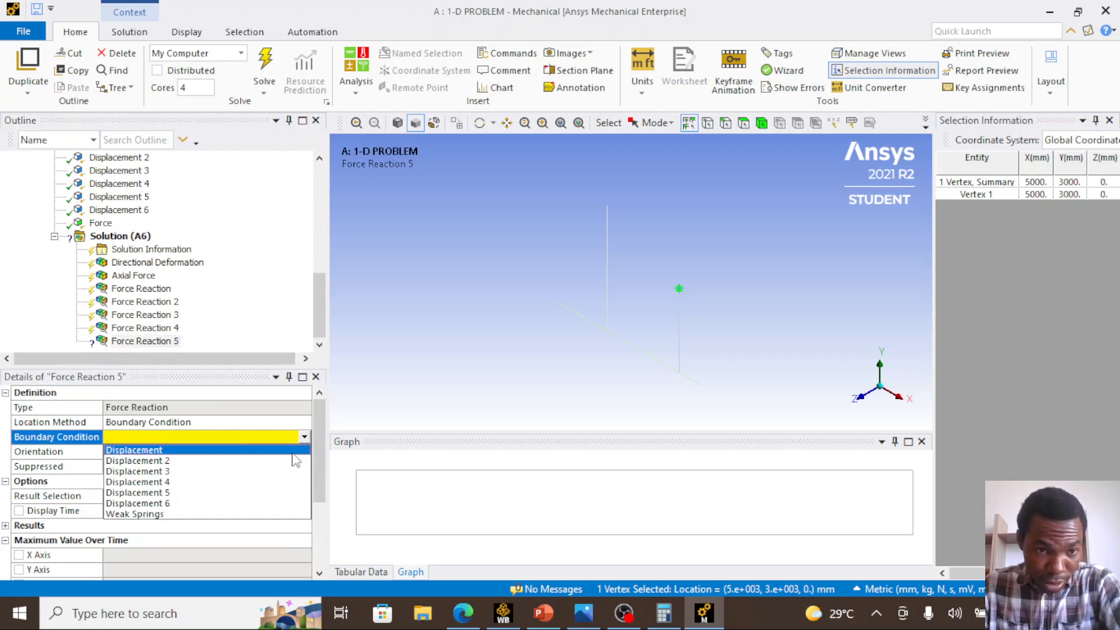
pyautogui.click(254, 505)
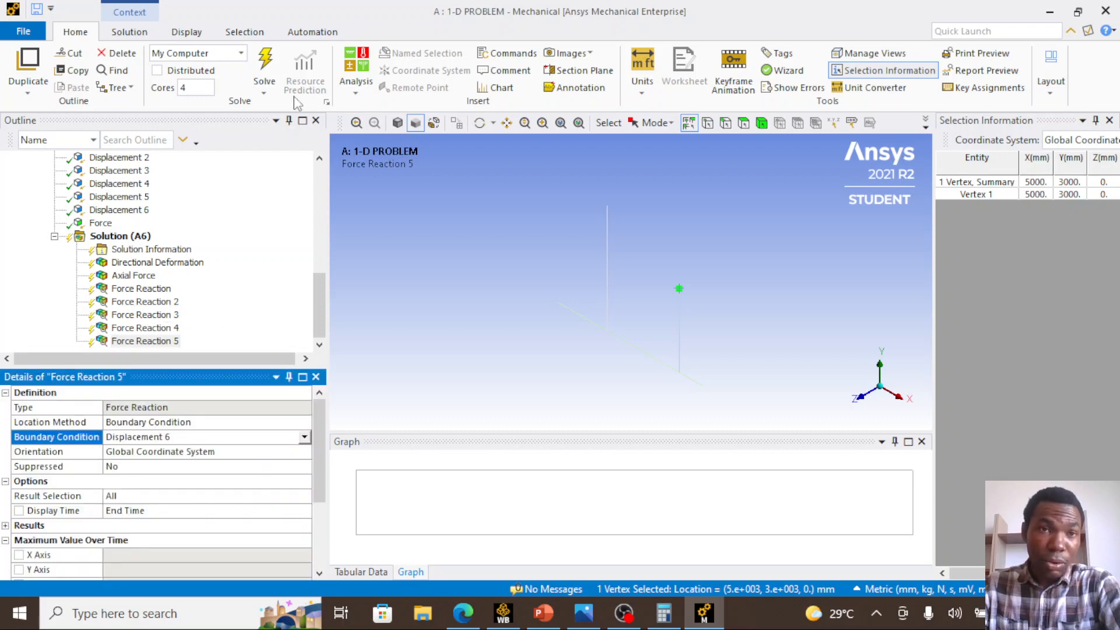
pyautogui.click(265, 63)
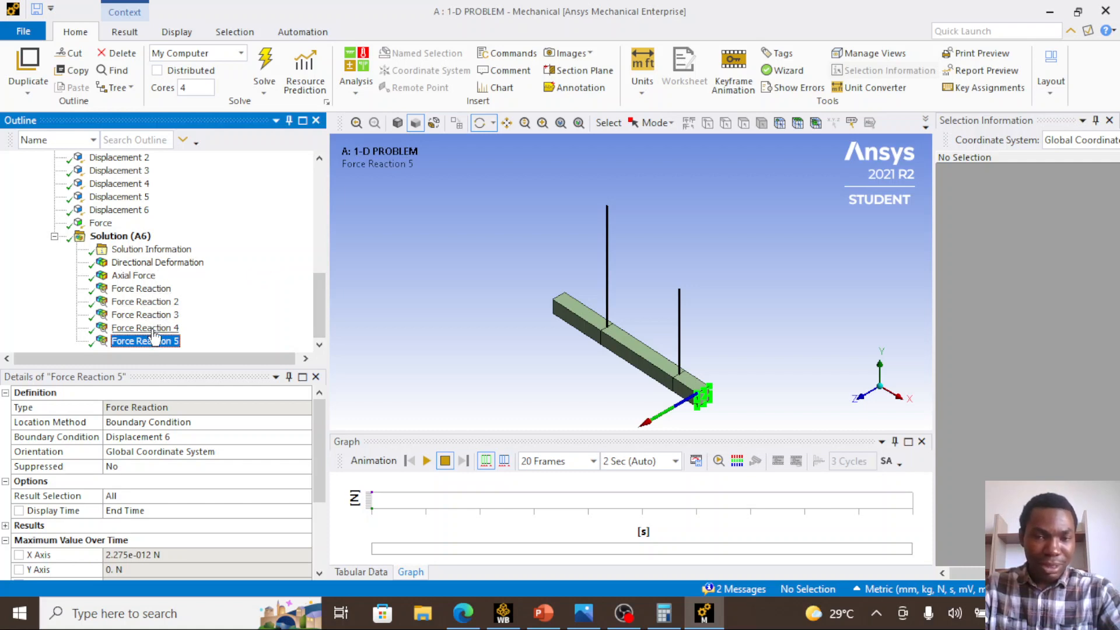
# Display the directional deformation result in a front view along the Z axis and play its animation
pyautogui.click(155, 263)
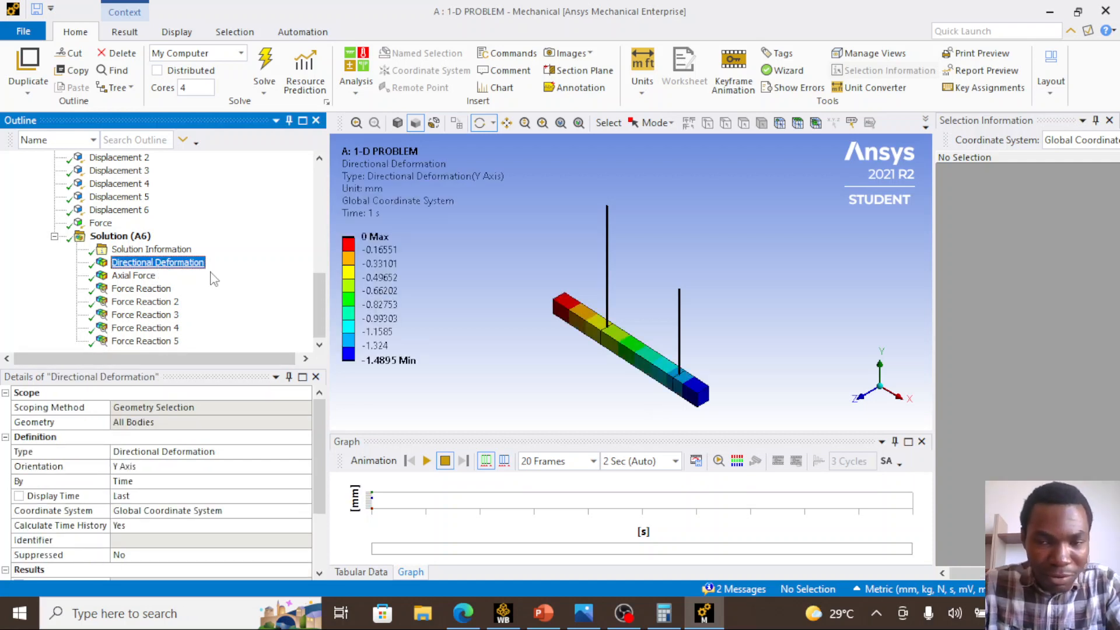
pyautogui.click(862, 398)
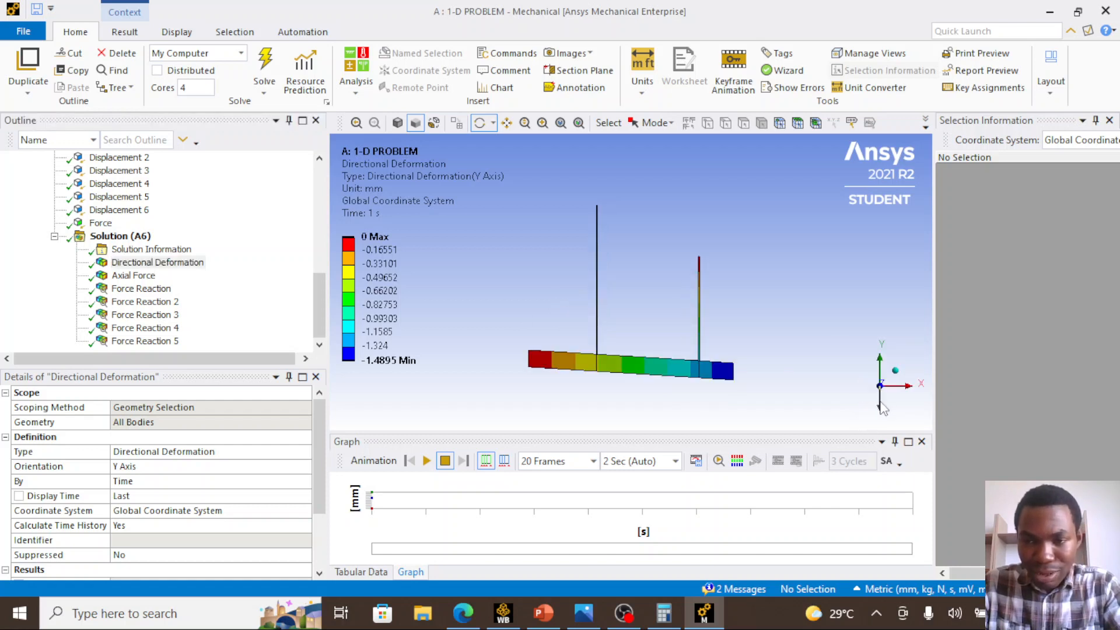
pyautogui.click(896, 372)
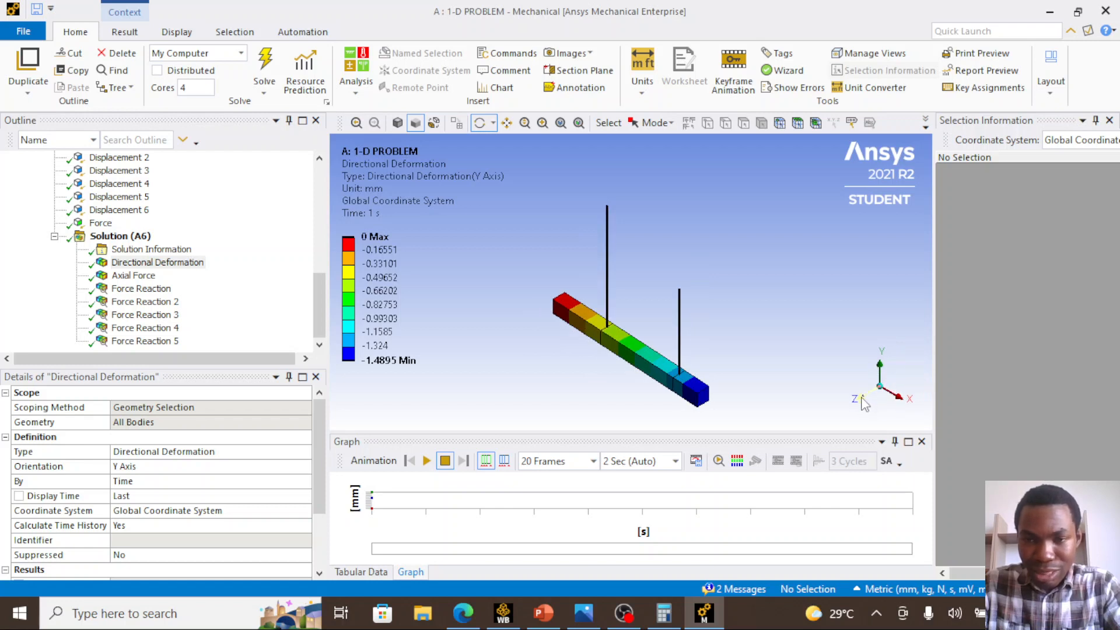
pyautogui.click(861, 399)
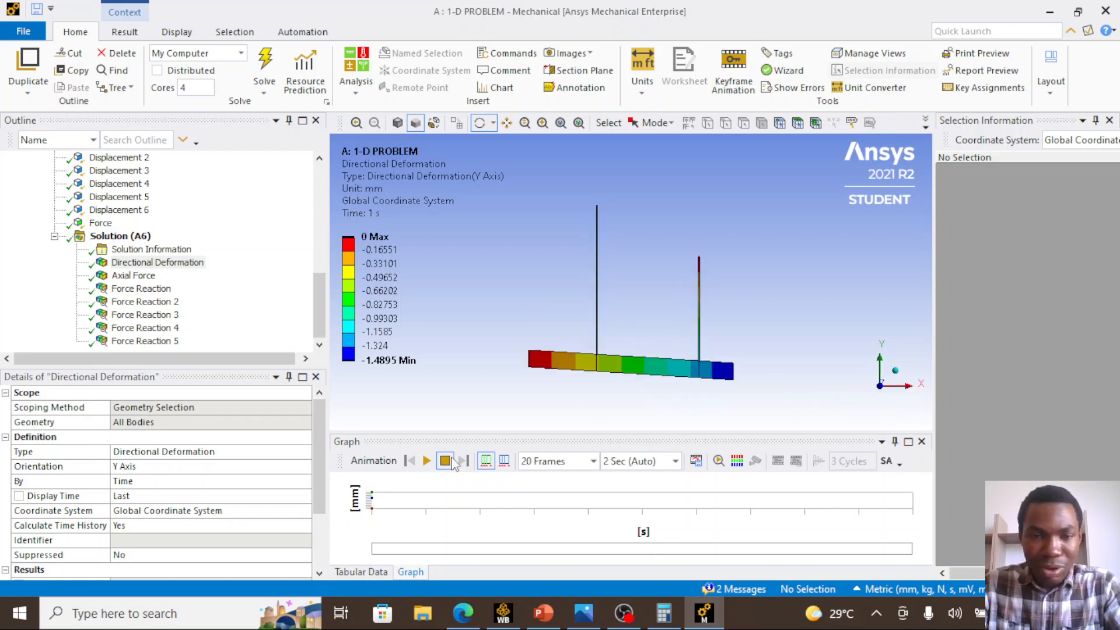
pyautogui.click(426, 461)
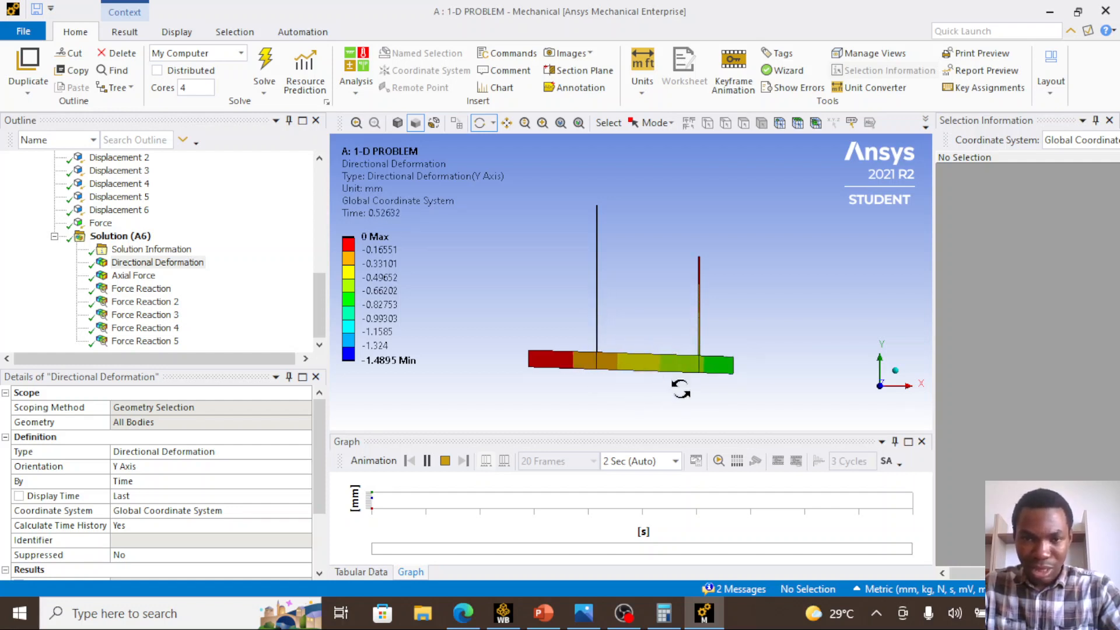
pyautogui.click(427, 461)
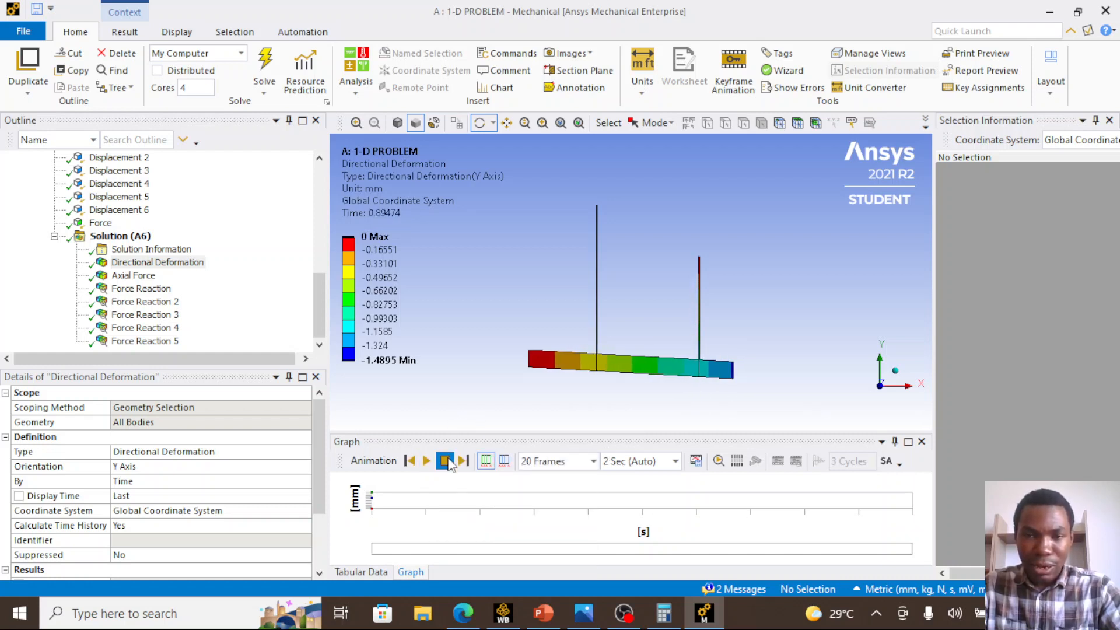
pyautogui.click(445, 461)
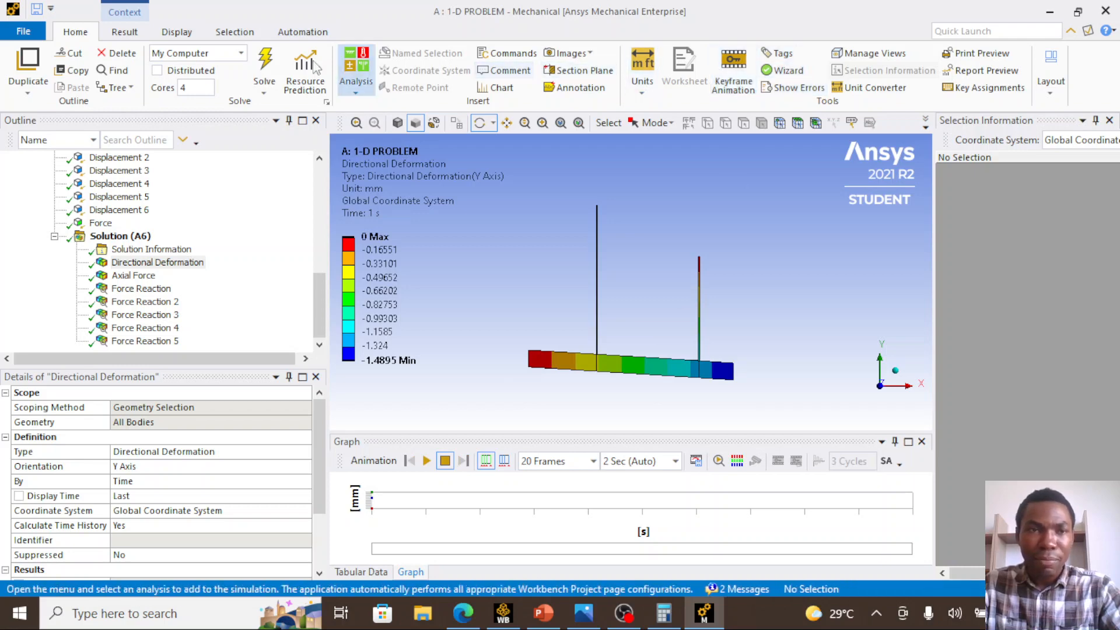
# Probe the Y-axis directional deformation at the upper and lower ends of both vertical rods and at the bar's loaded end
pyautogui.click(176, 33)
pyautogui.click(130, 34)
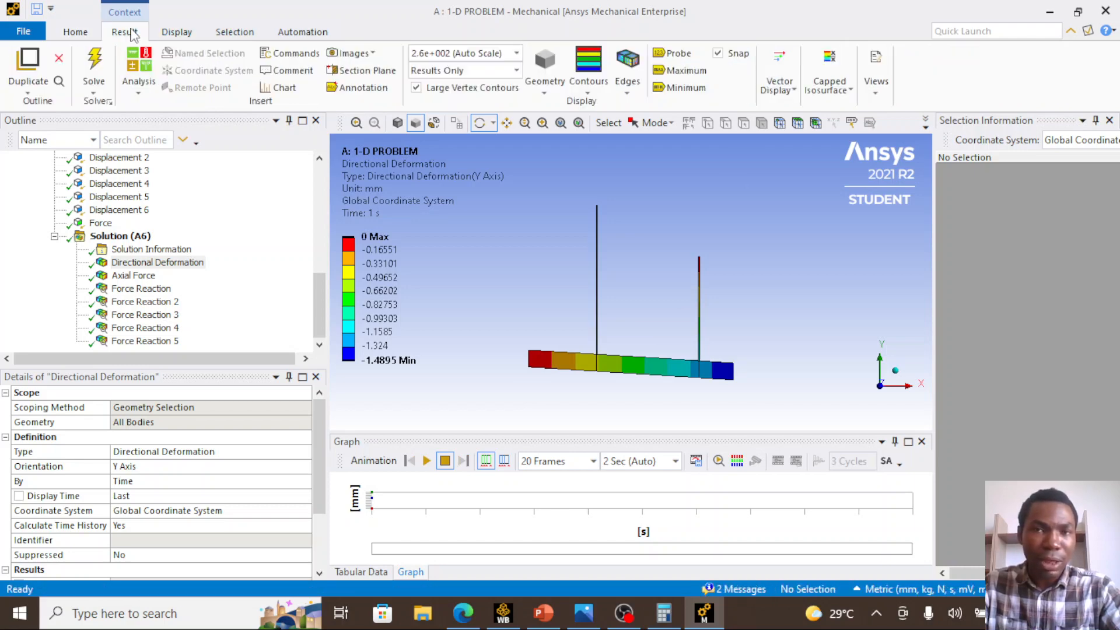
pyautogui.click(687, 55)
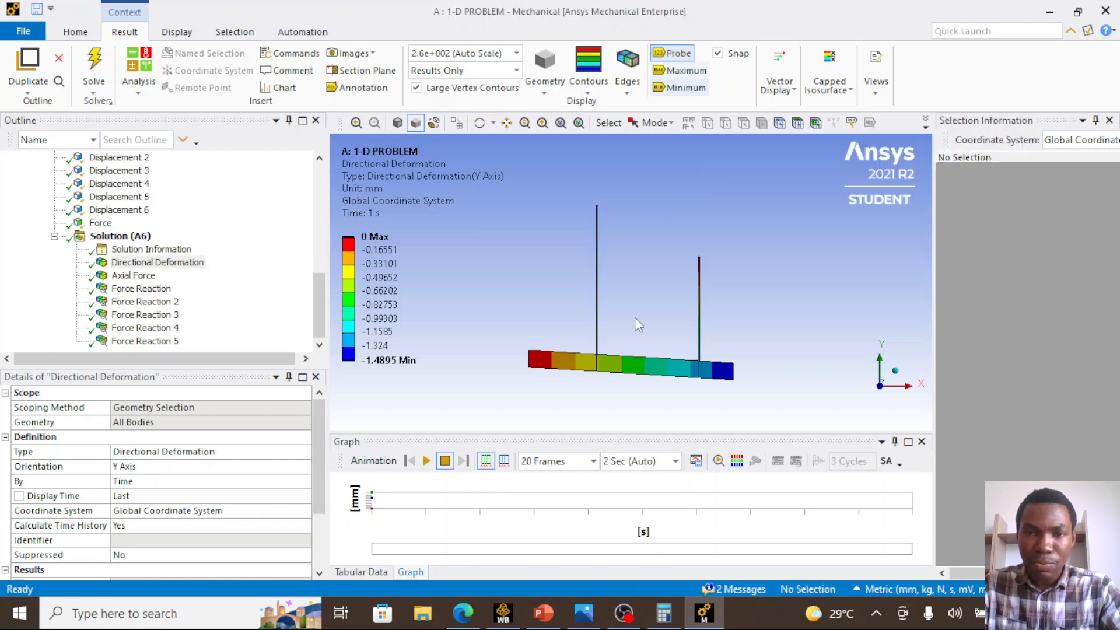
pyautogui.click(598, 212)
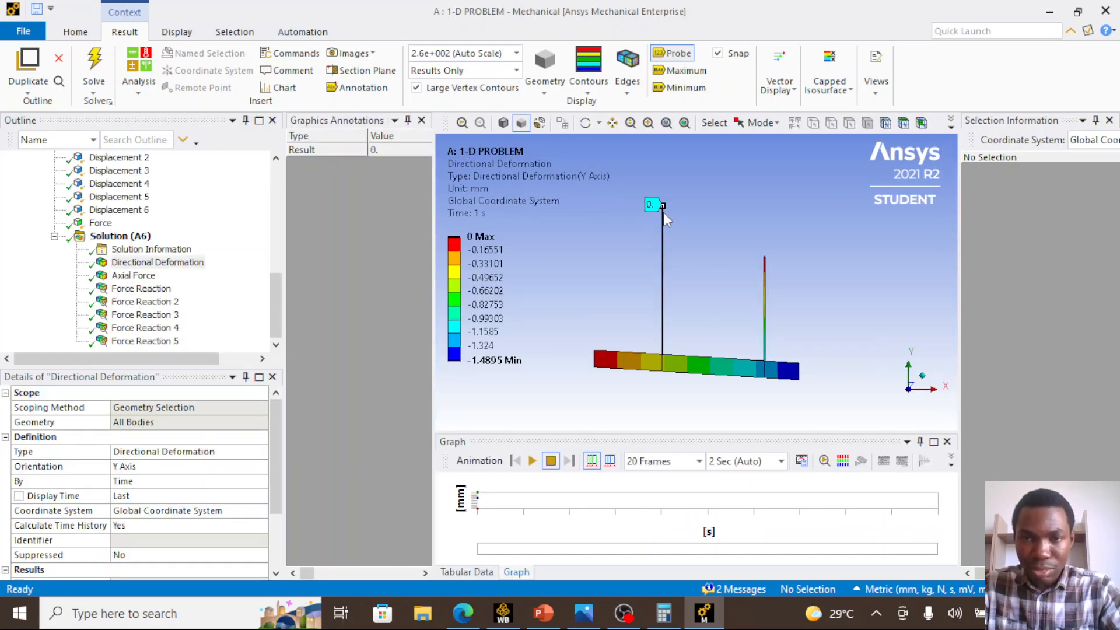
pyautogui.click(659, 357)
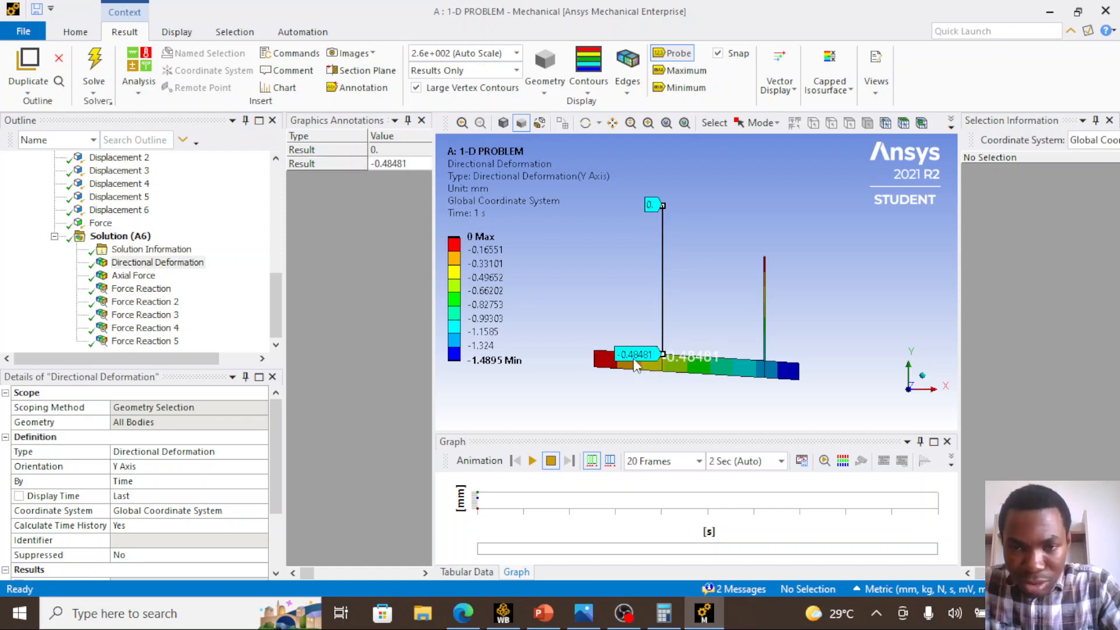
pyautogui.scroll(1, 631, 361)
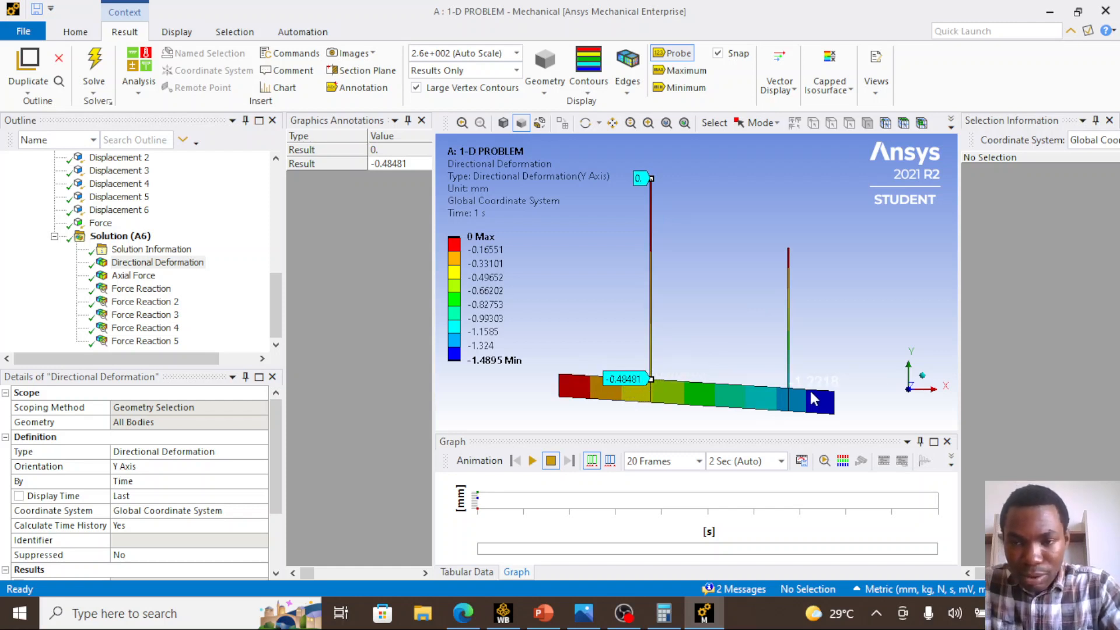
pyautogui.click(789, 385)
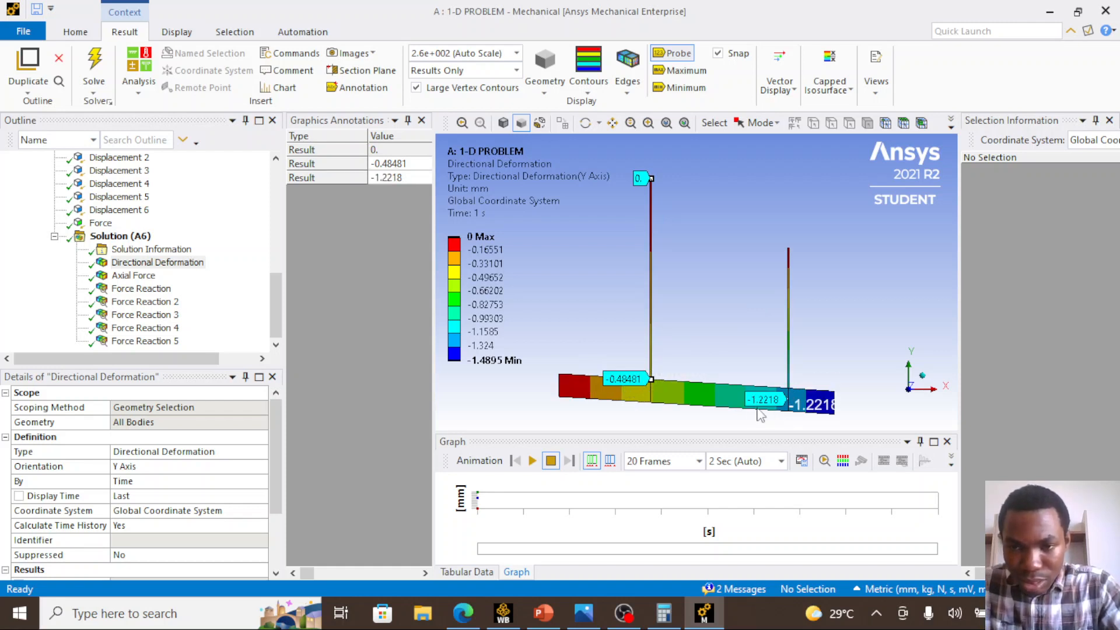
pyautogui.click(789, 249)
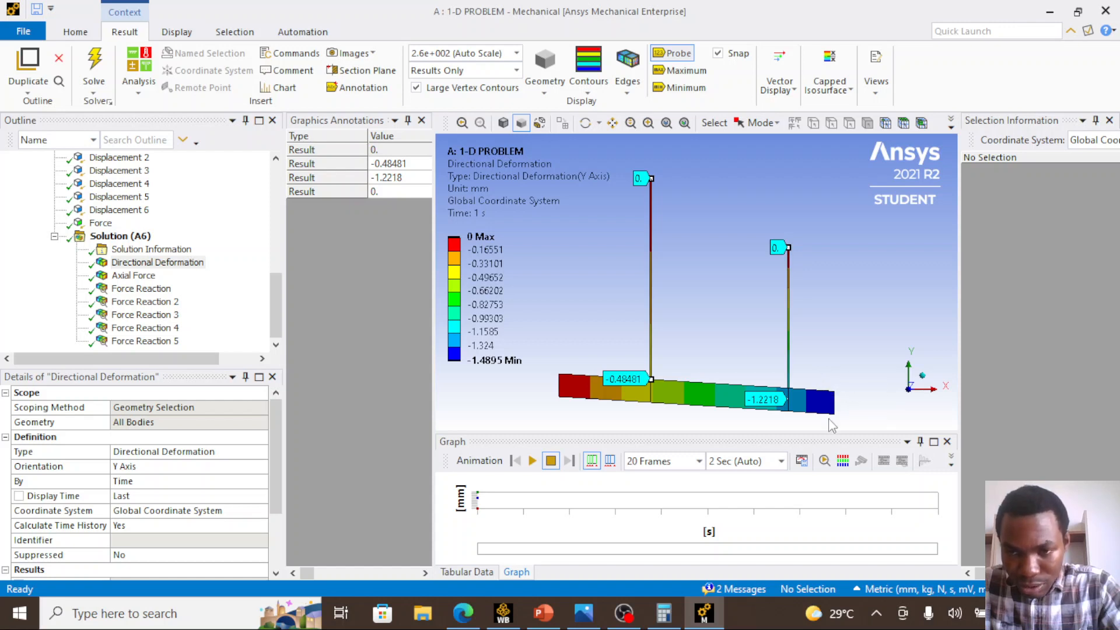
pyautogui.click(835, 393)
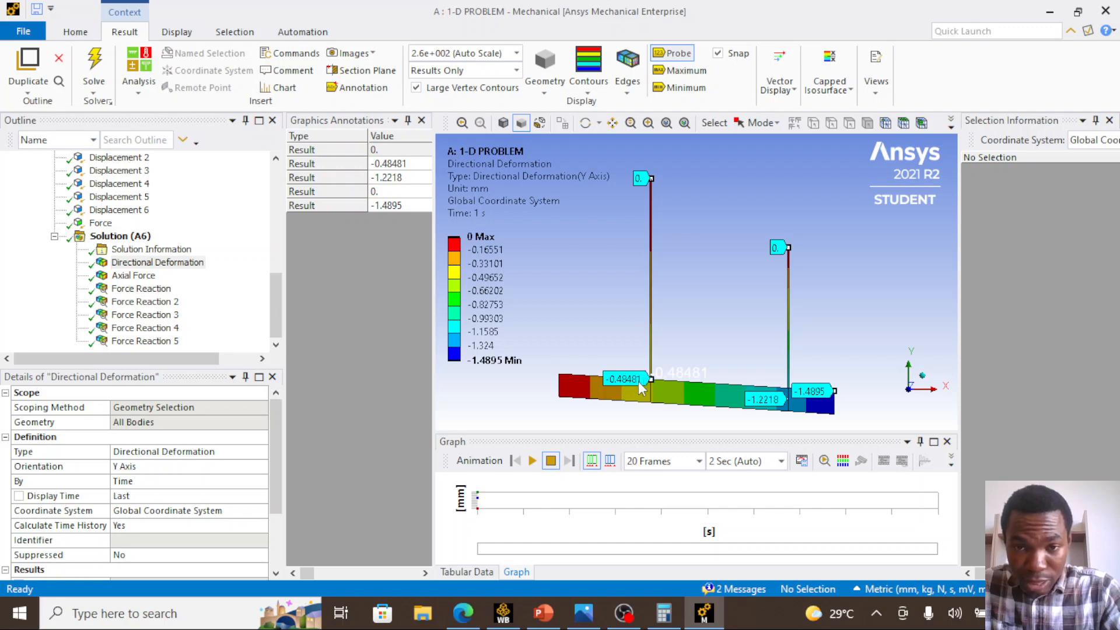
# Switch to PowerPoint and compare the probed rod deformations with Q2 and Q4 on hand-calculation slide 50
pyautogui.click(544, 613)
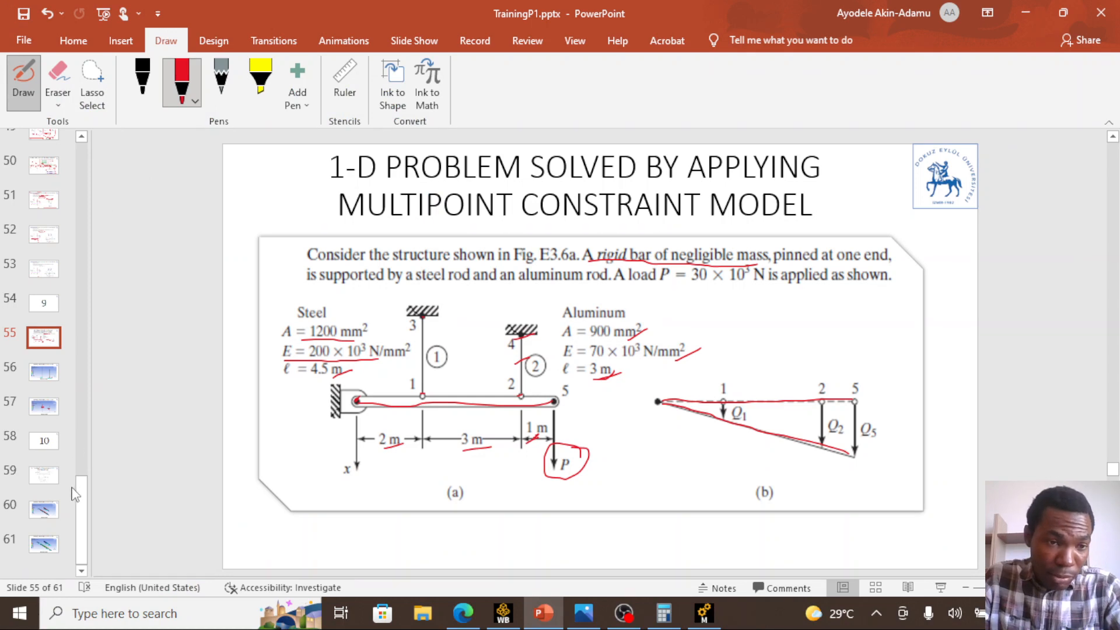
pyautogui.moveTo(83, 492); pyautogui.dragTo(86, 443)
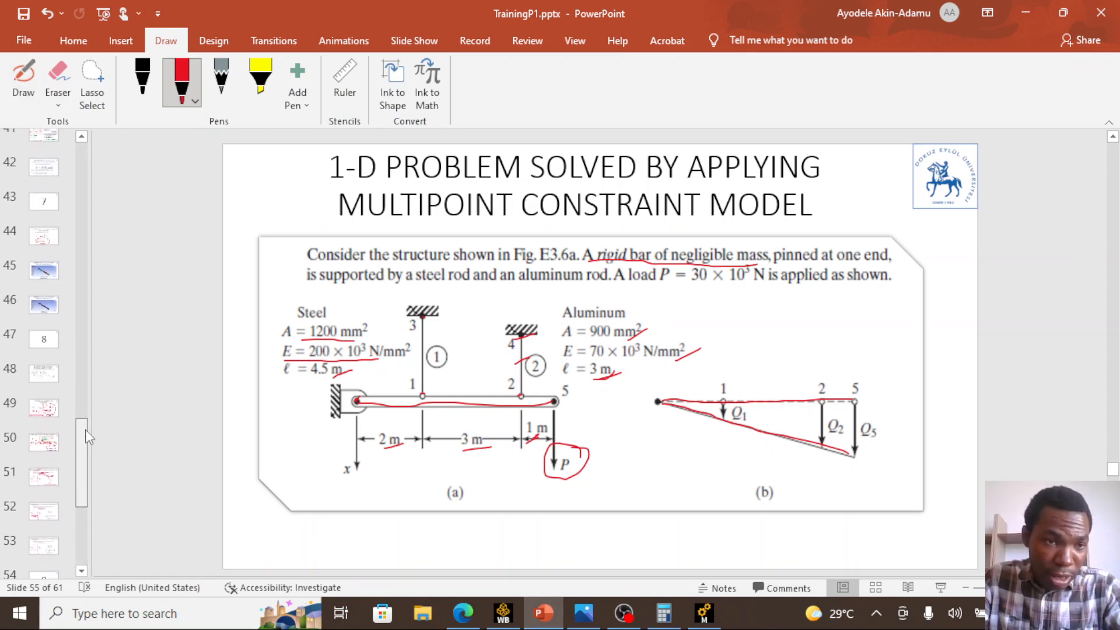
pyautogui.click(50, 425)
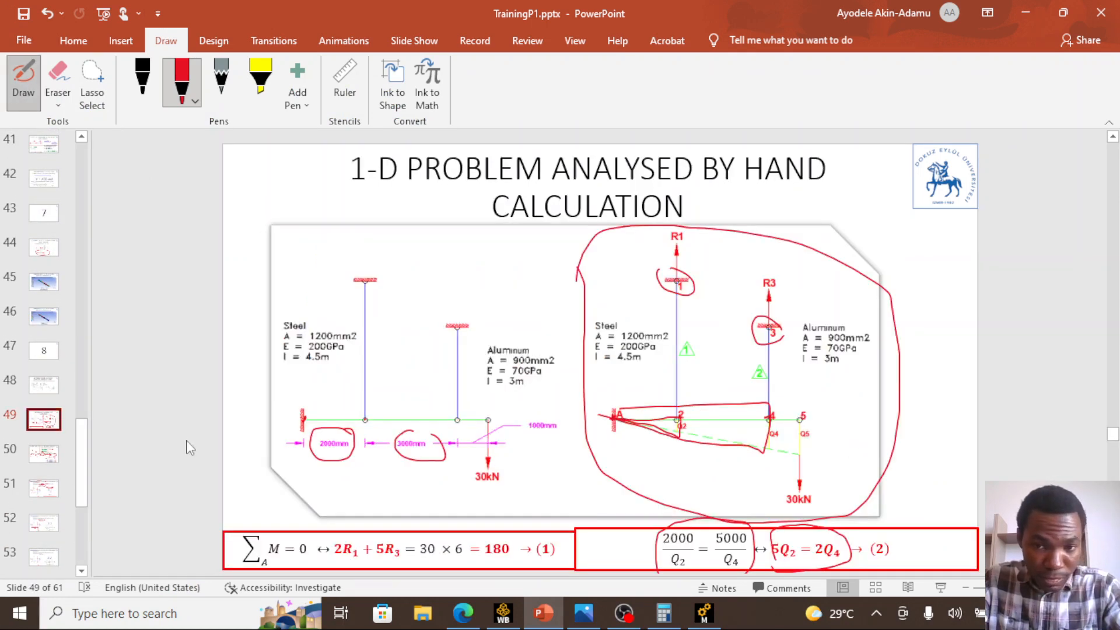
pyautogui.click(48, 463)
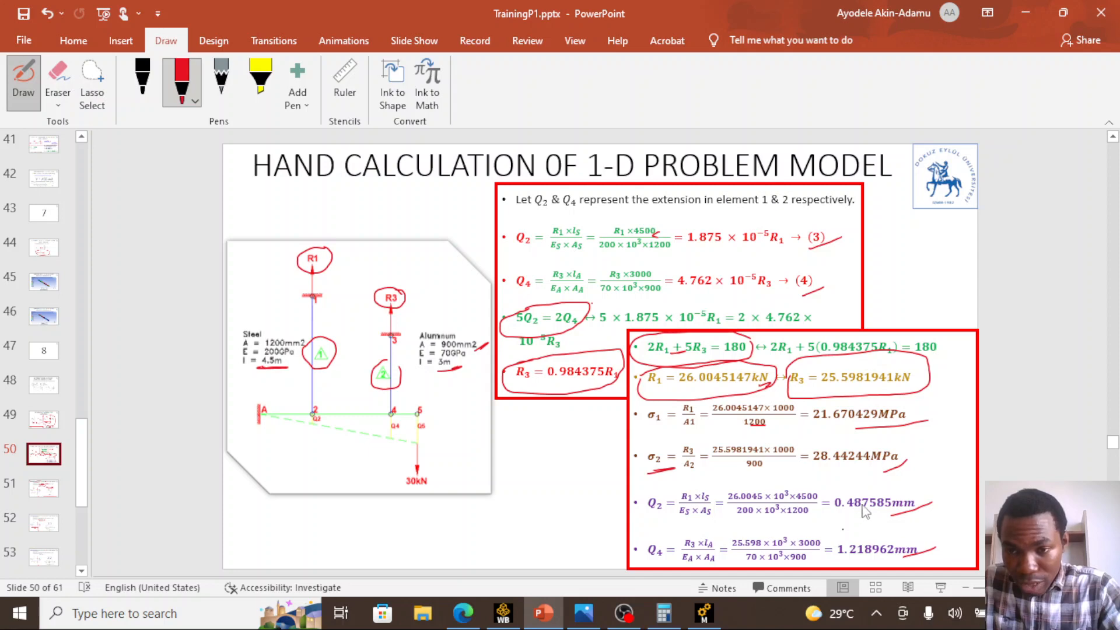
pyautogui.click(704, 617)
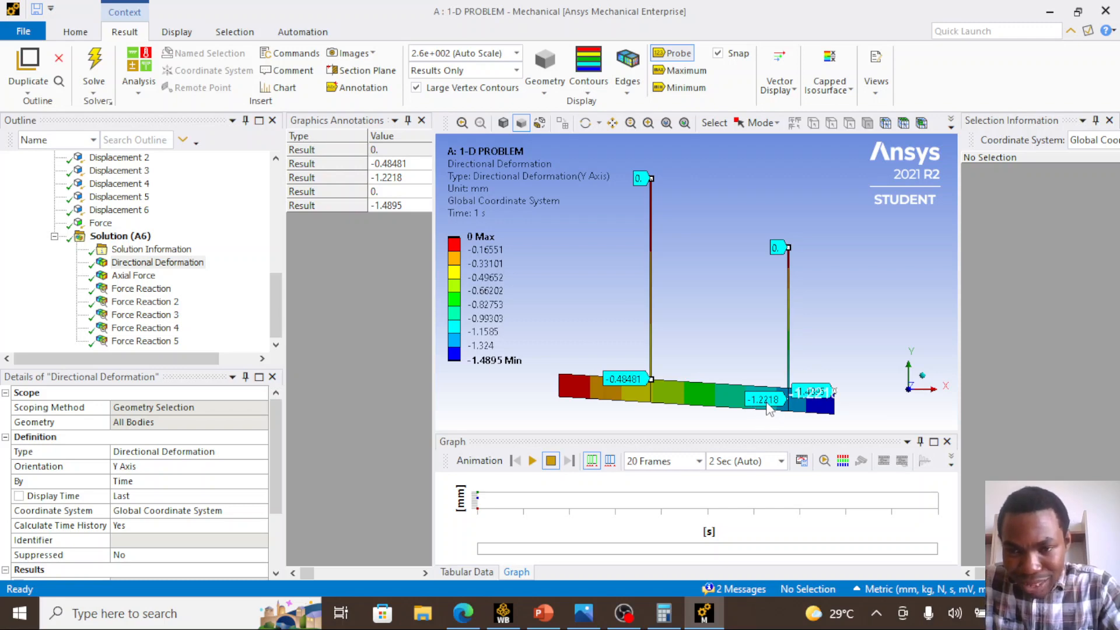
pyautogui.click(544, 612)
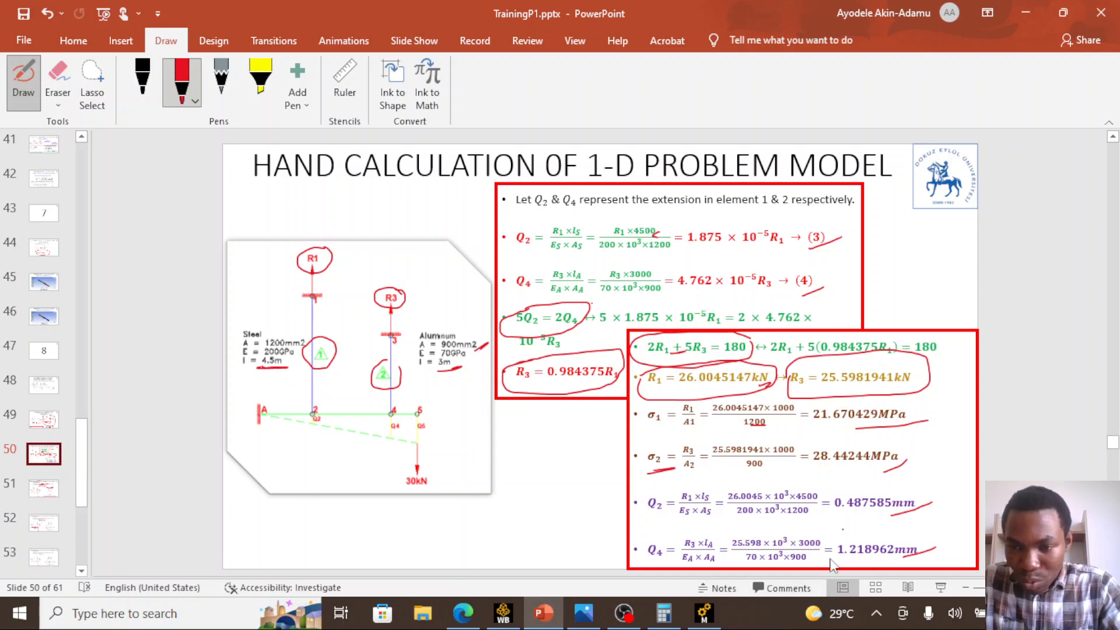
pyautogui.click(703, 613)
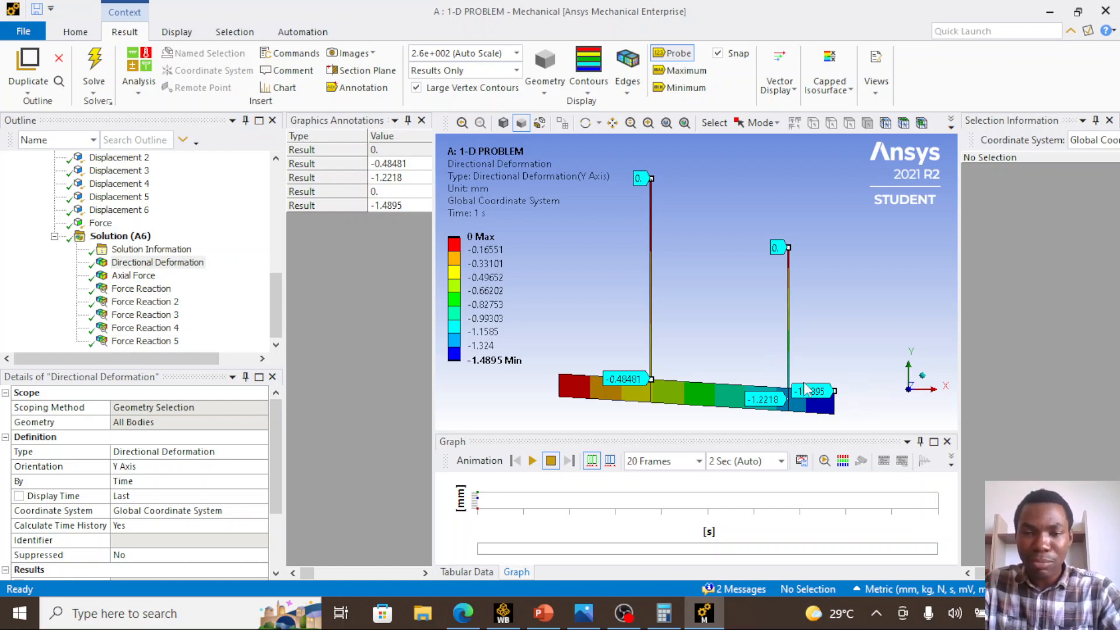
# Replay the deformation animation, and probe the axial force result partway along both vertical rods with probe snapping disabled
pyautogui.click(532, 461)
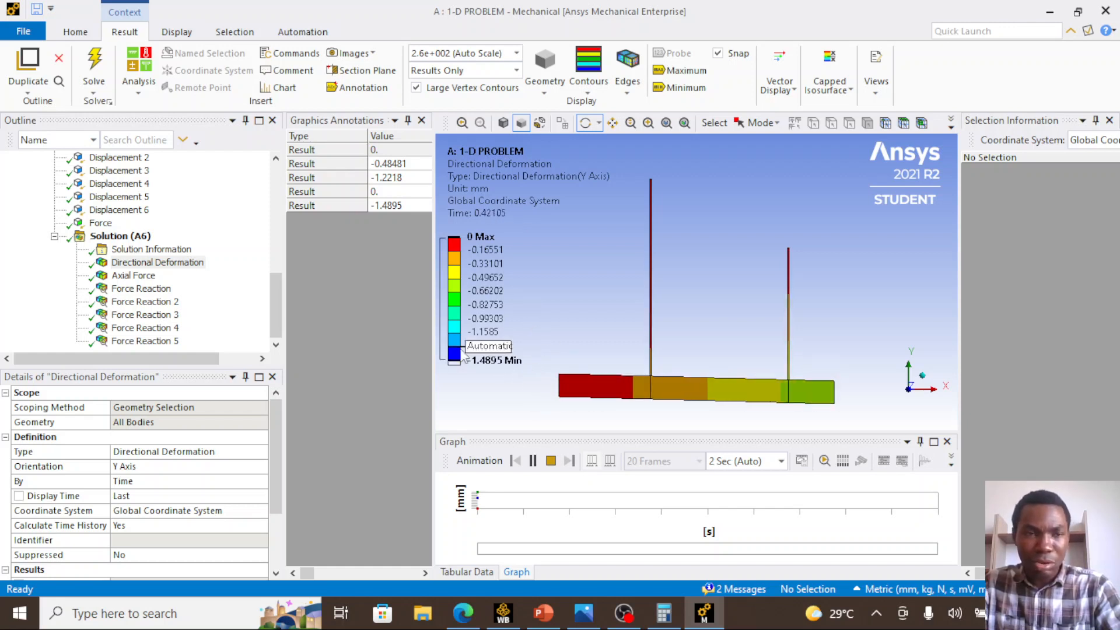
pyautogui.click(140, 276)
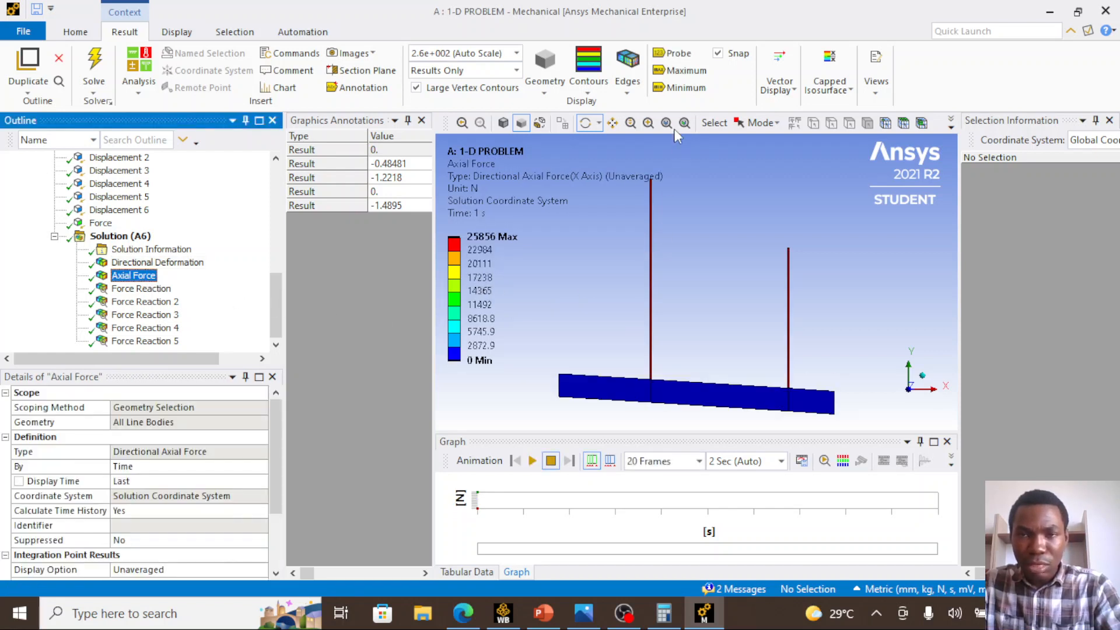
pyautogui.click(674, 54)
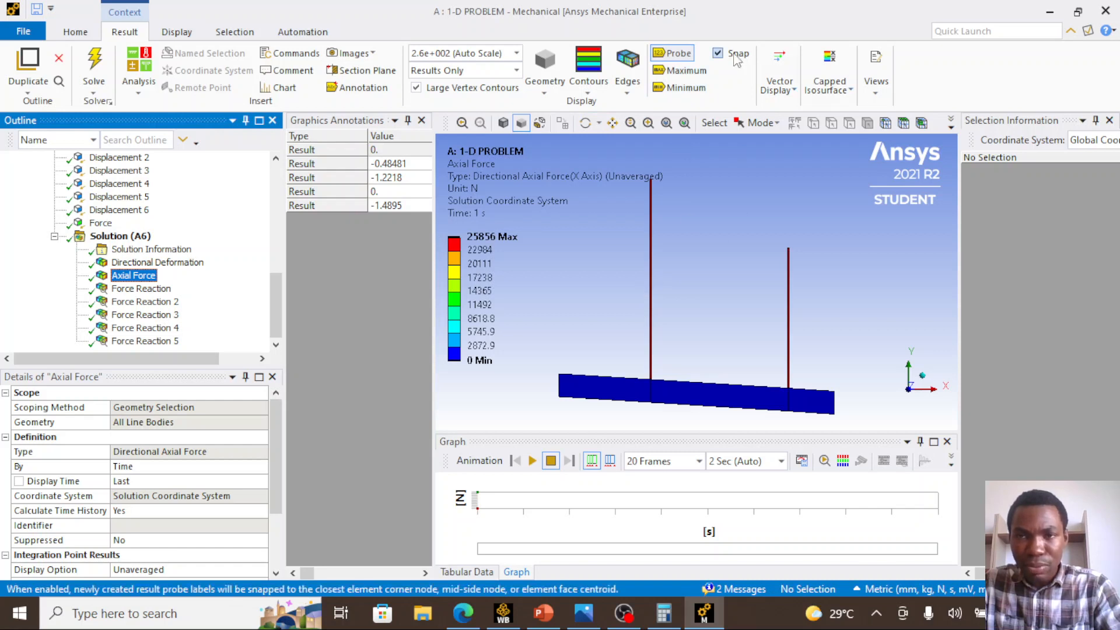
pyautogui.click(736, 56)
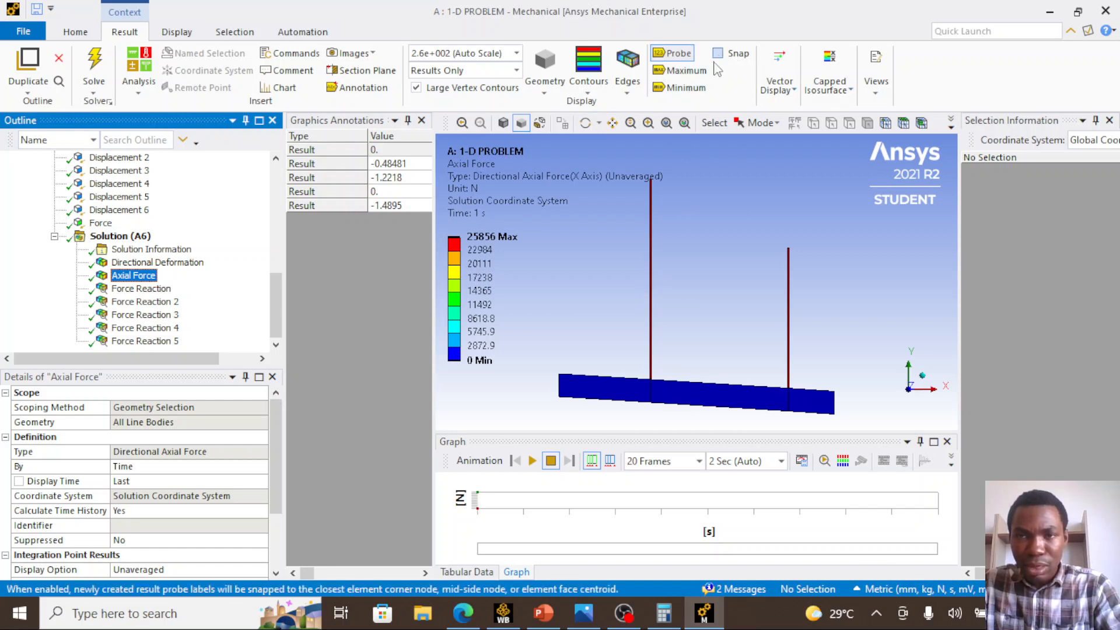
pyautogui.click(651, 281)
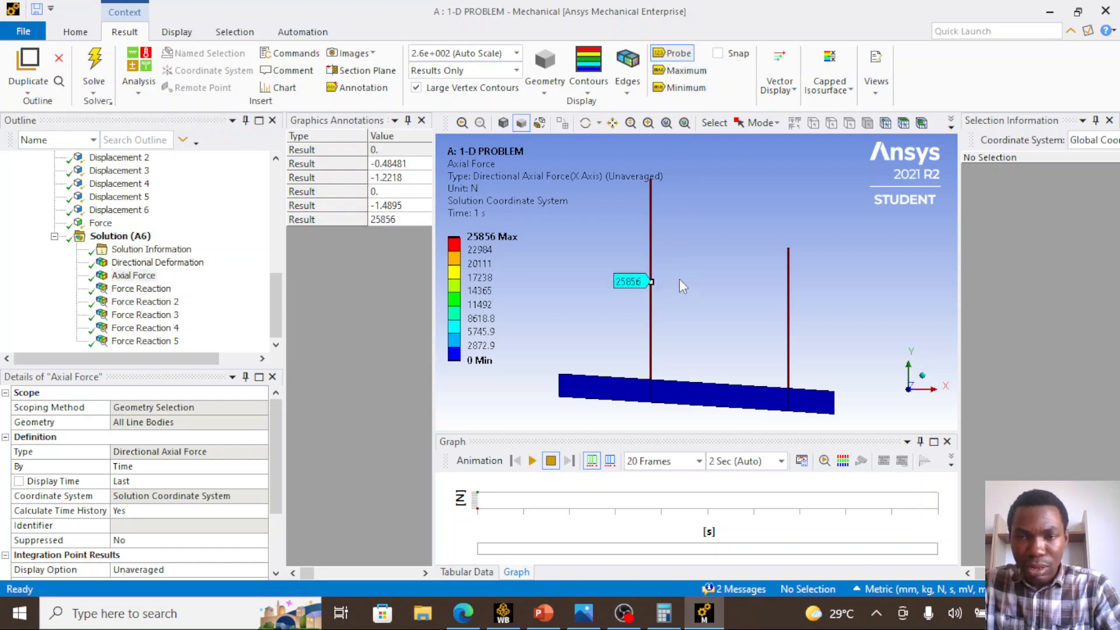
pyautogui.click(788, 310)
pyautogui.scroll(1, 628, 286)
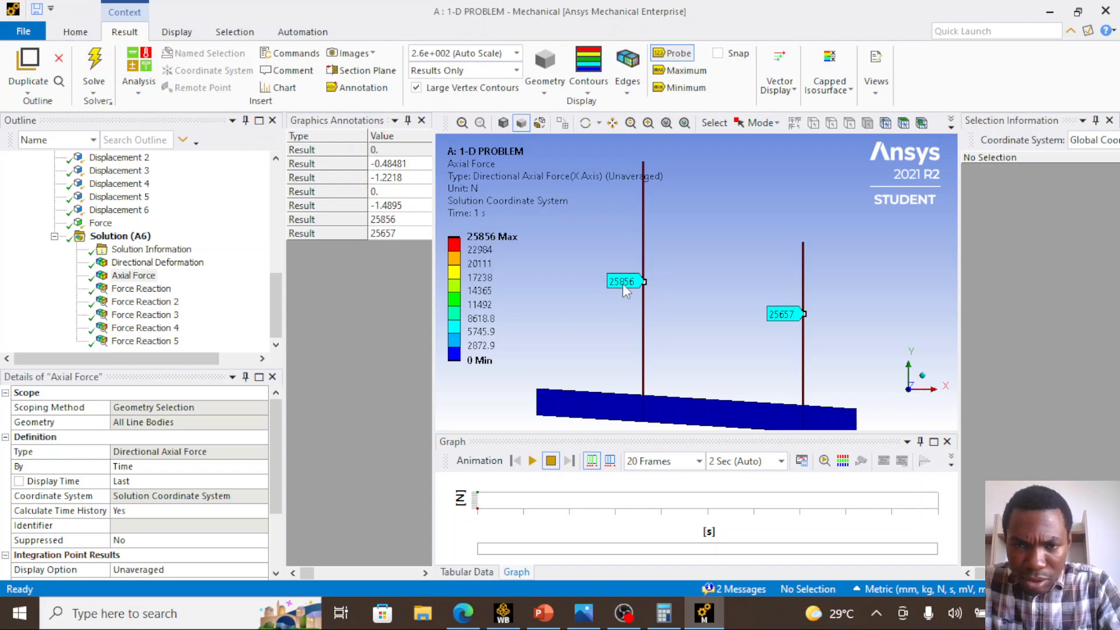
# Compare the probed axial forces with R1 and R3 on the hand-calculation slide in PowerPoint
pyautogui.click(552, 623)
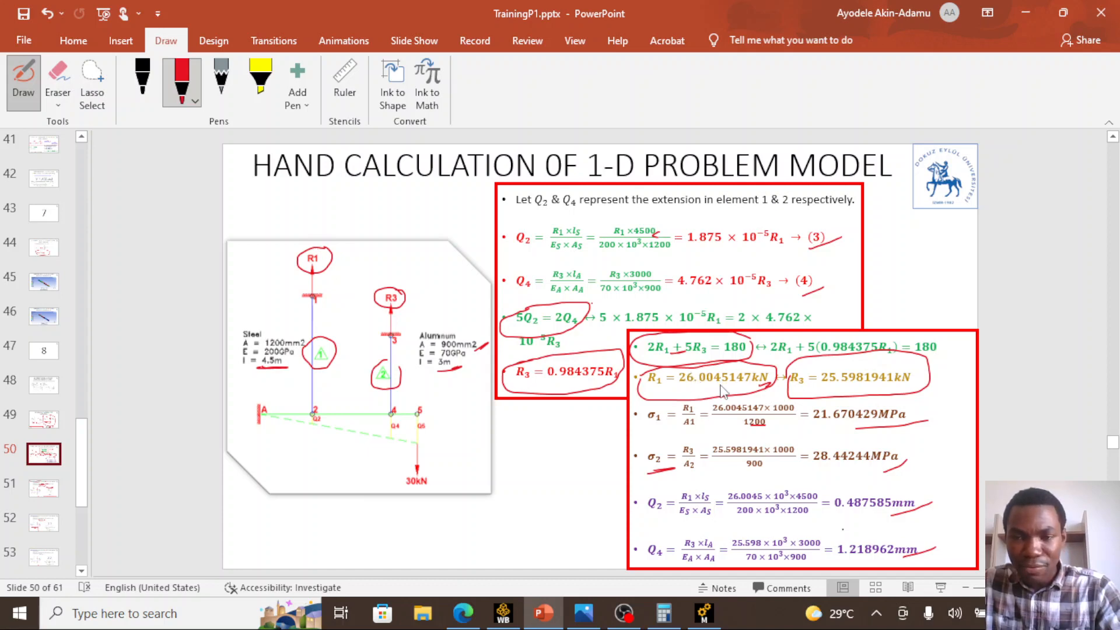
pyautogui.click(704, 613)
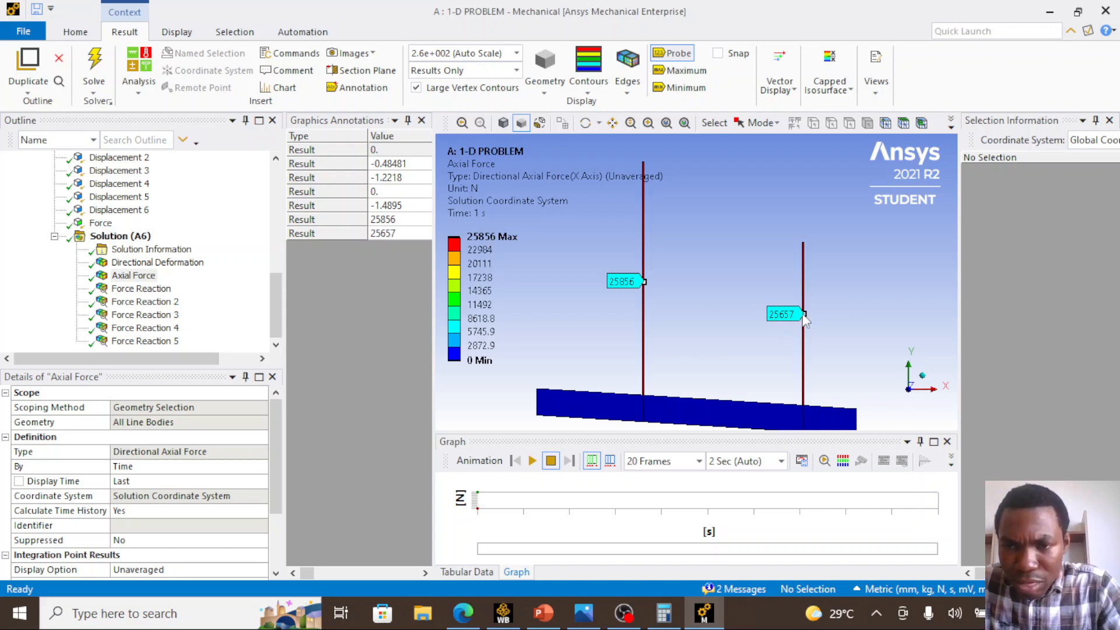
pyautogui.click(543, 612)
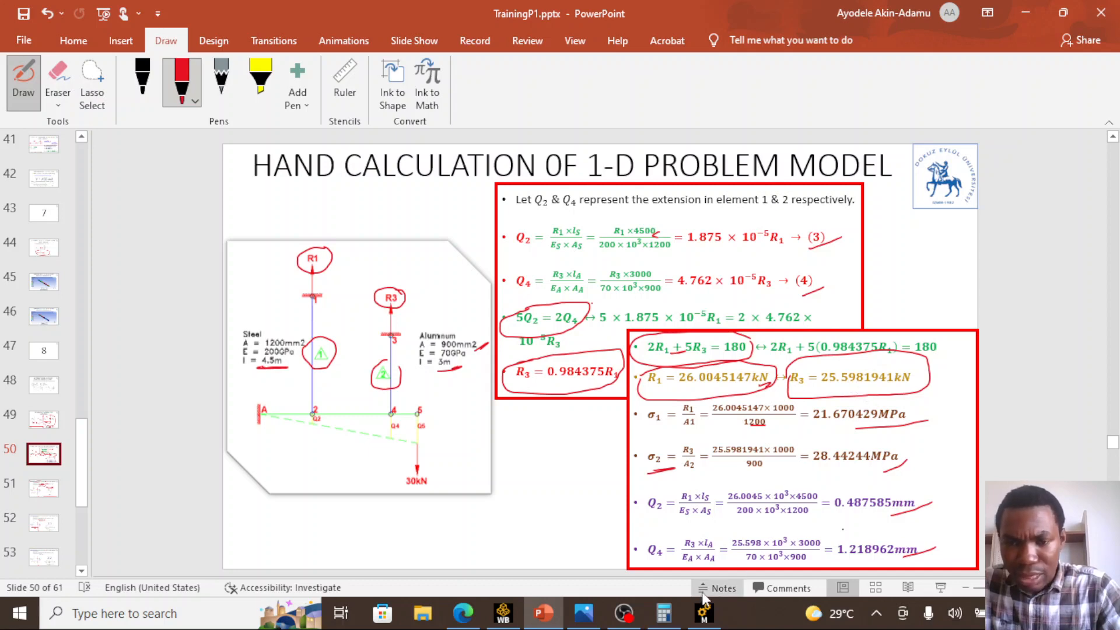
# Switch back to Ansys Mechanical and view the tabular data of the Force Reaction at the longer rod's upper support
pyautogui.click(703, 612)
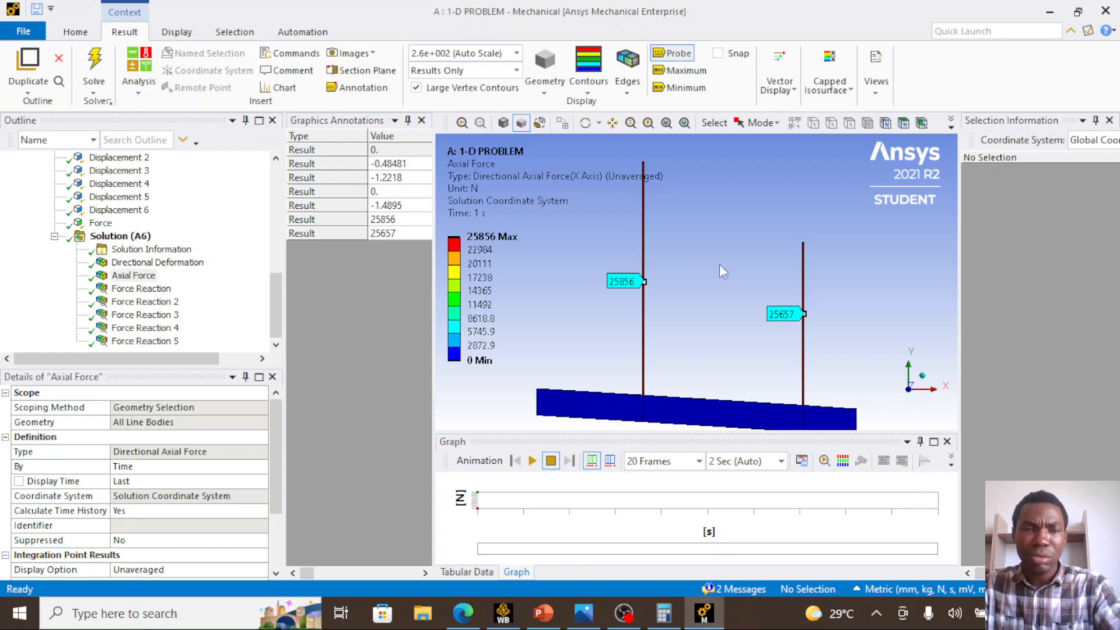
pyautogui.click(156, 304)
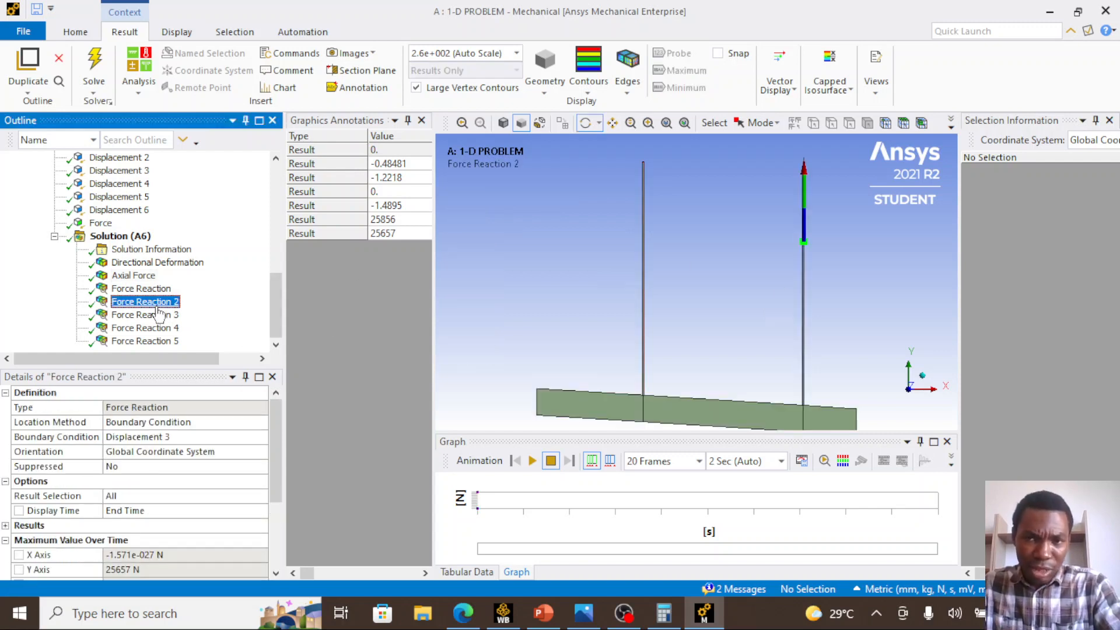
pyautogui.click(142, 289)
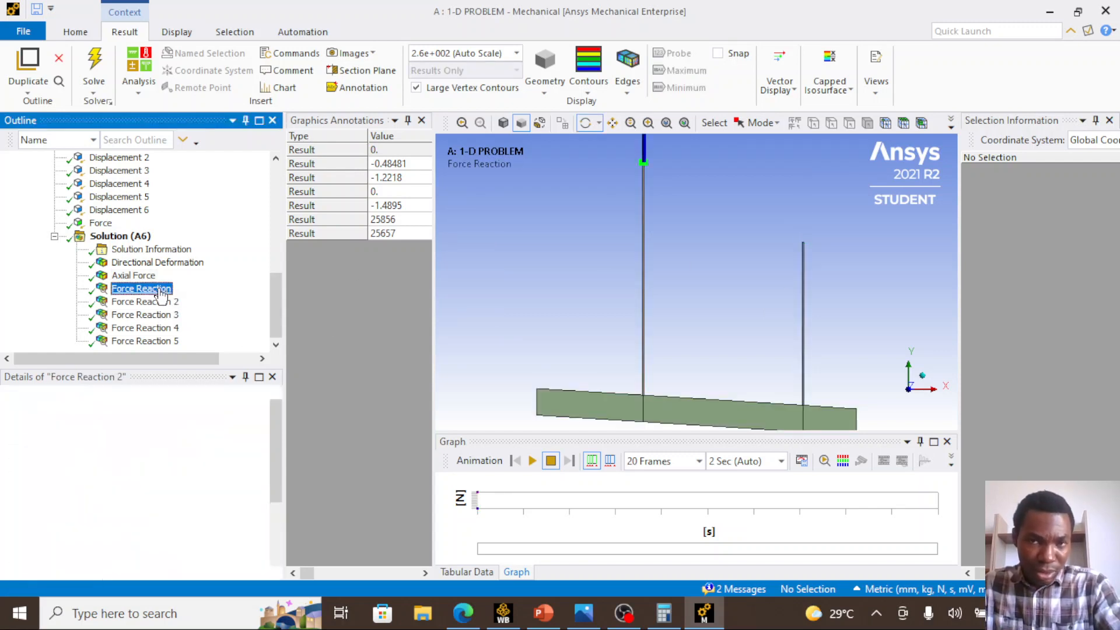
pyautogui.scroll(-2, 563, 326)
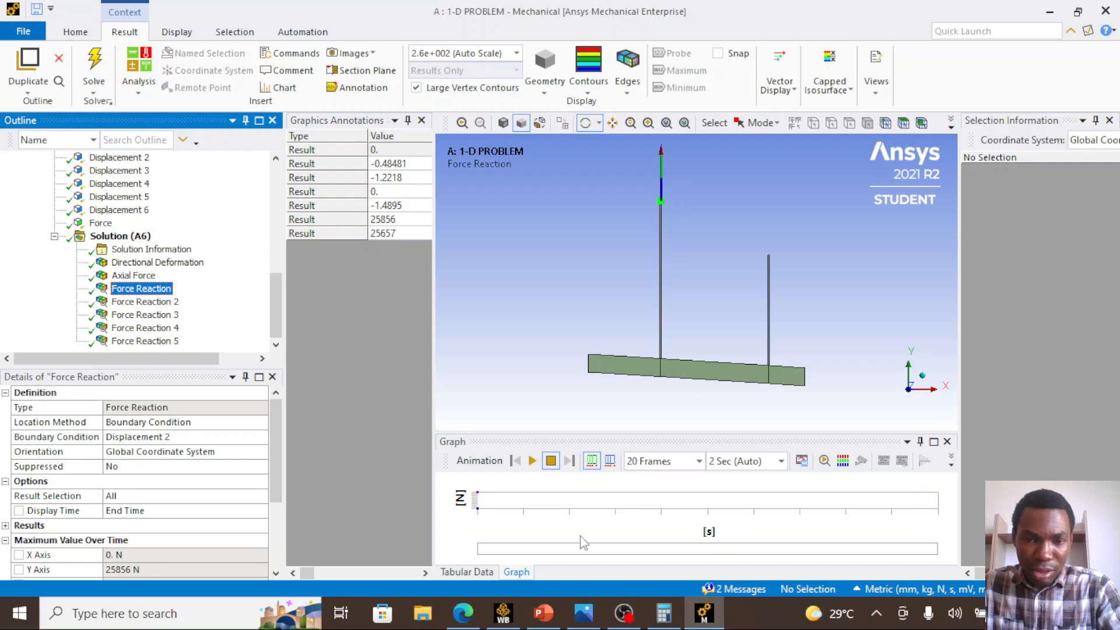
pyautogui.click(480, 573)
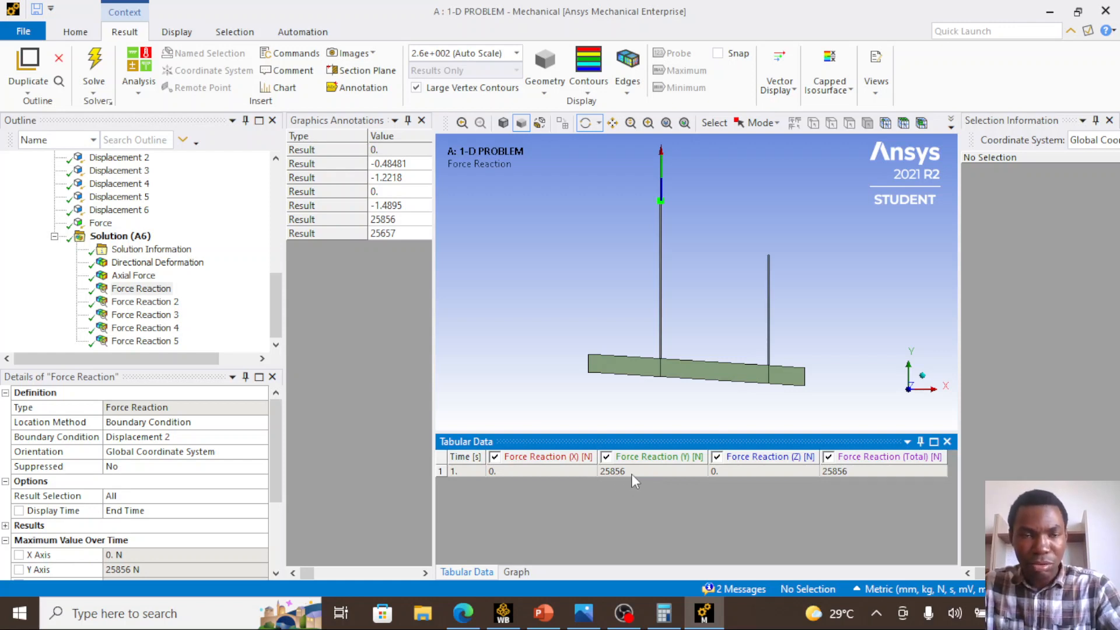
# Review the tabulated X, Y, Z and total components of Force Reaction 2, Force Reaction 3 and Force Reaction 4
pyautogui.click(175, 302)
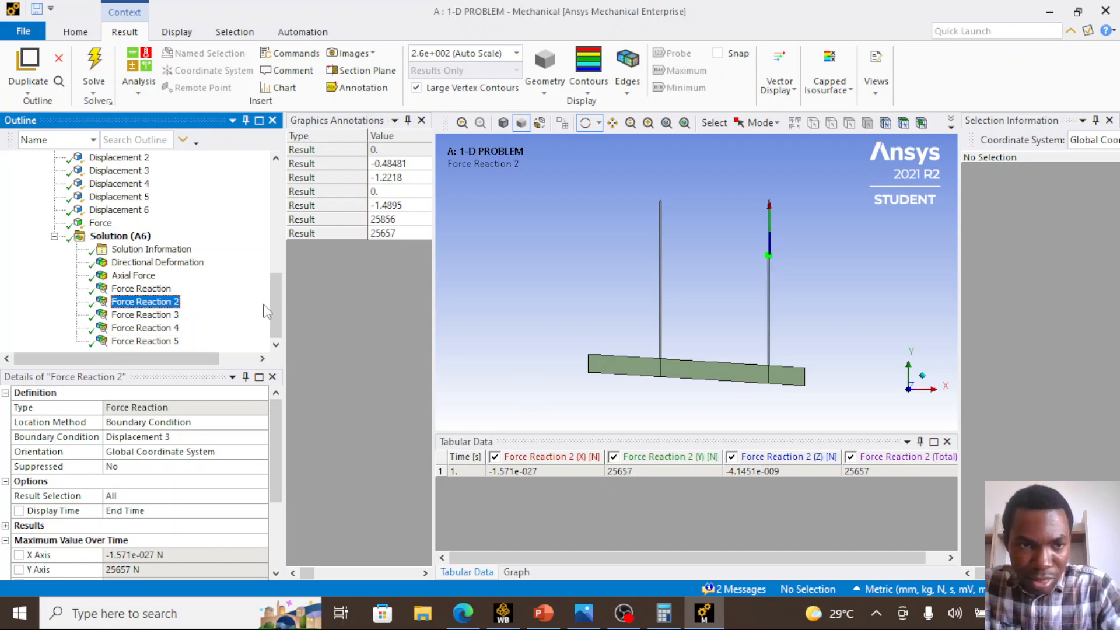
pyautogui.click(166, 315)
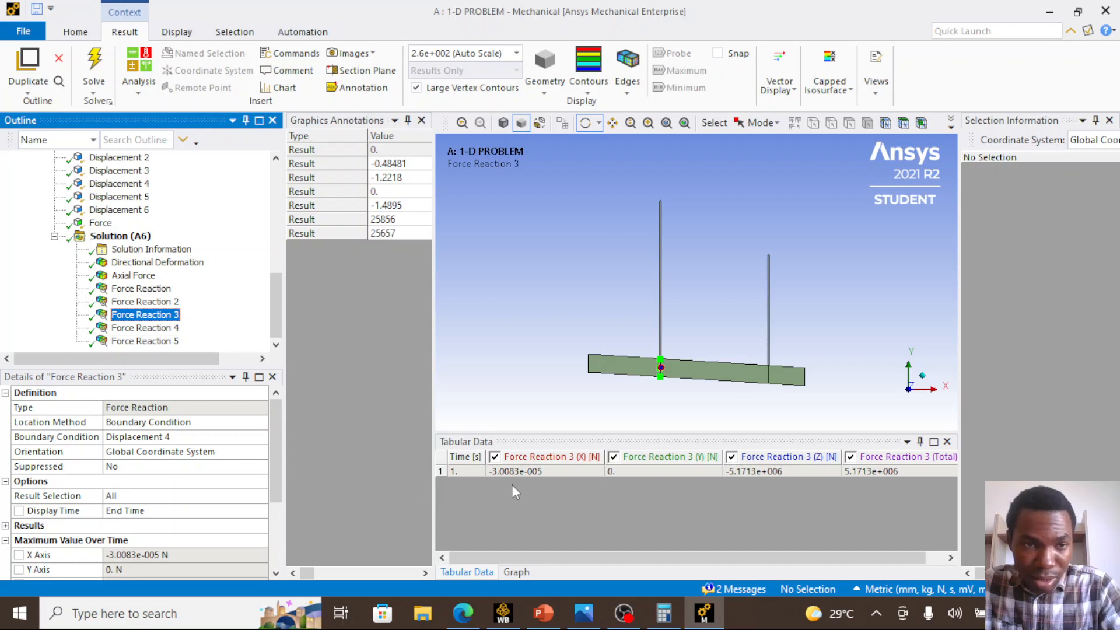
pyautogui.click(165, 328)
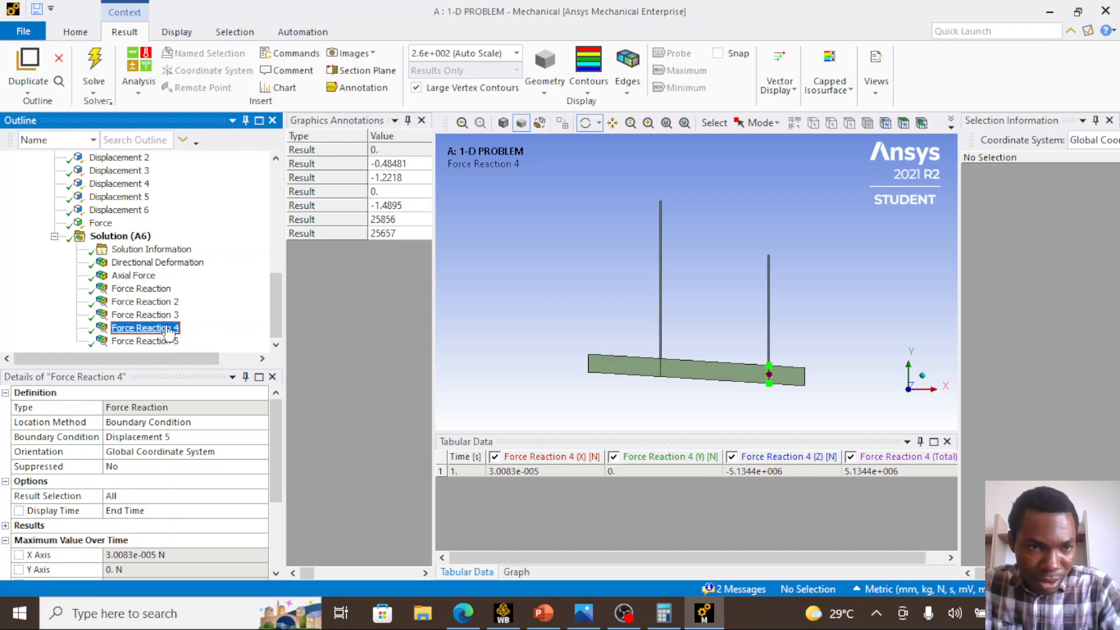
pyautogui.click(155, 315)
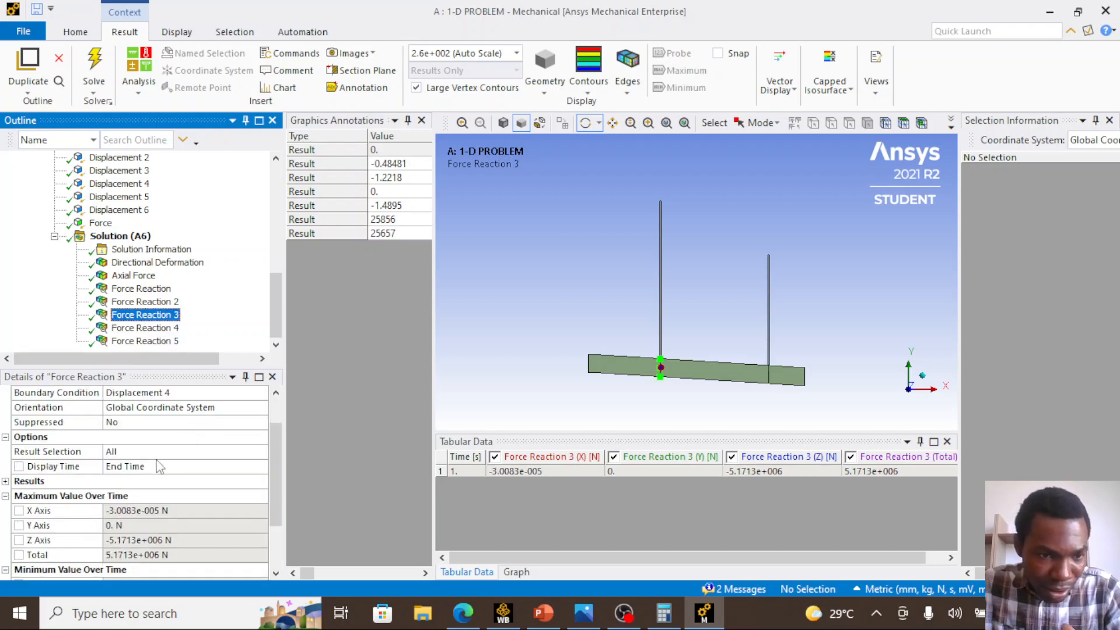
pyautogui.click(18, 526)
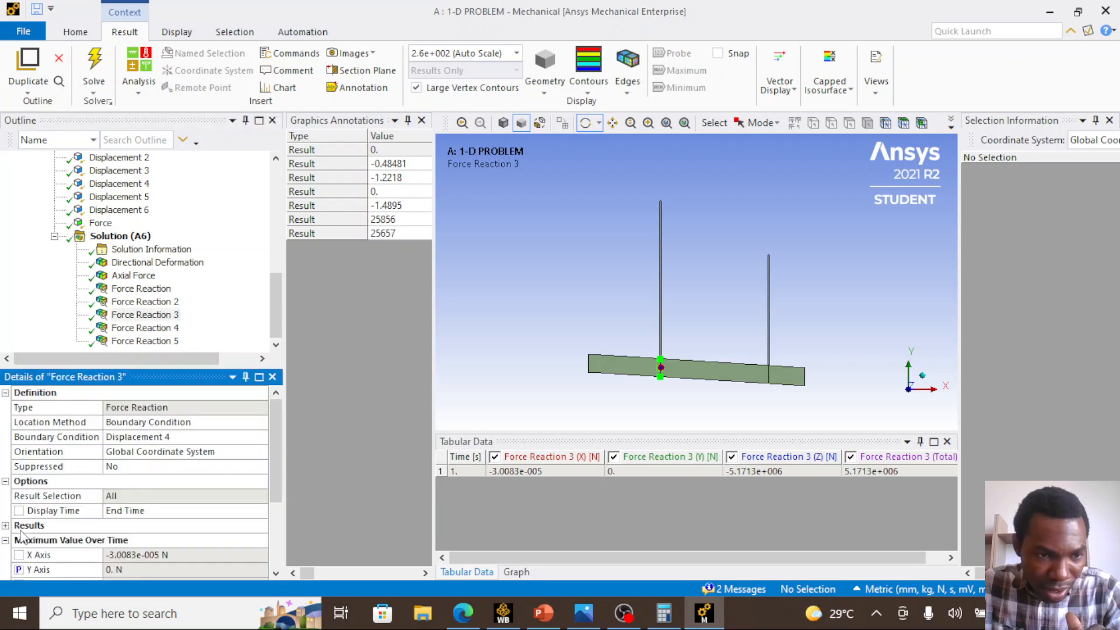
pyautogui.scroll(-2, 23, 543)
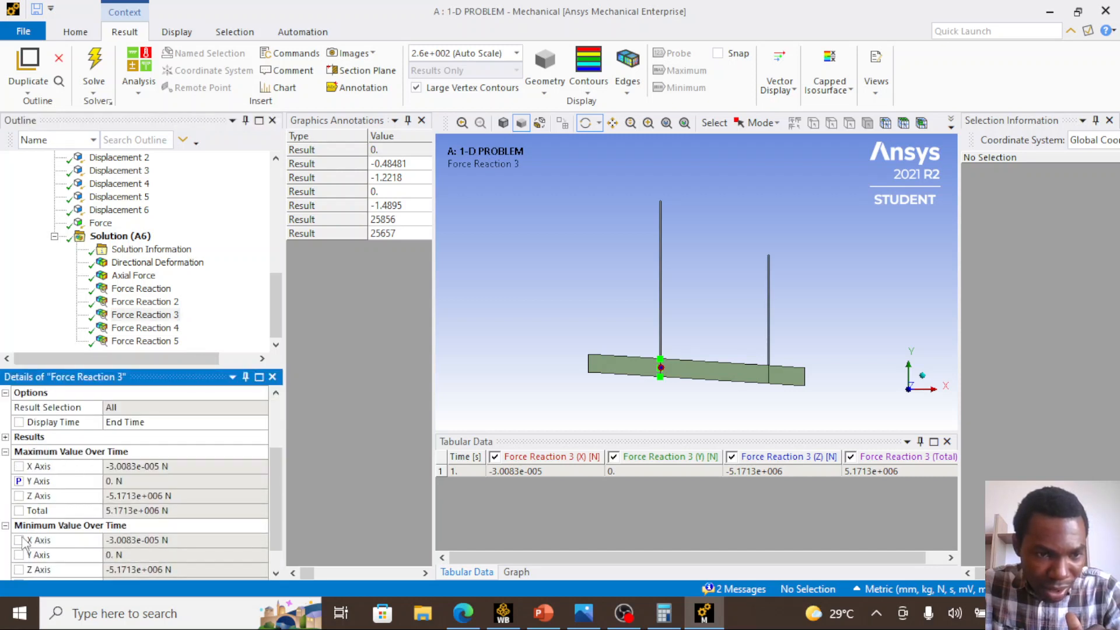
pyautogui.click(19, 482)
pyautogui.scroll(-2, 24, 496)
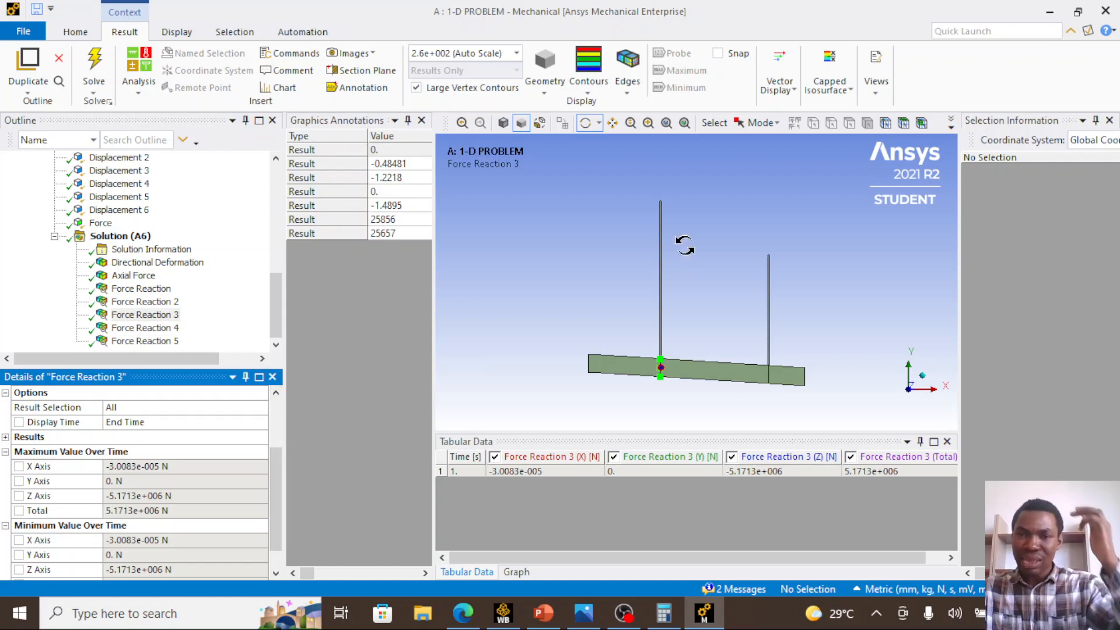
# Recheck the tabulated reactions at both rods' upper supports using Force Reaction and Force Reaction 2, and close the Graphics Annotations pane
pyautogui.click(162, 302)
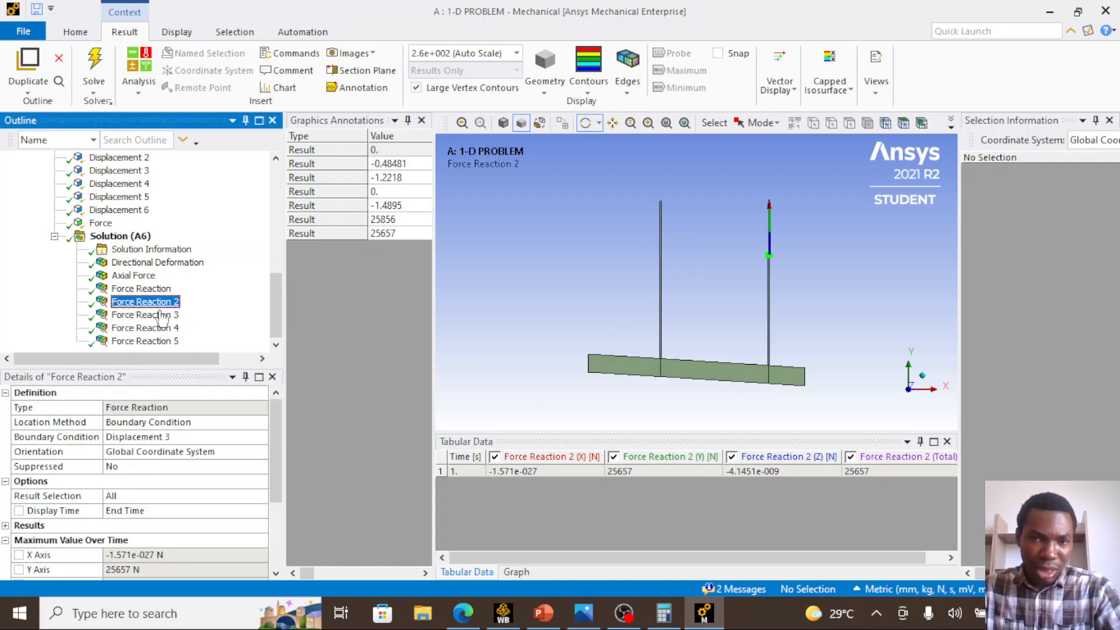
pyautogui.click(117, 316)
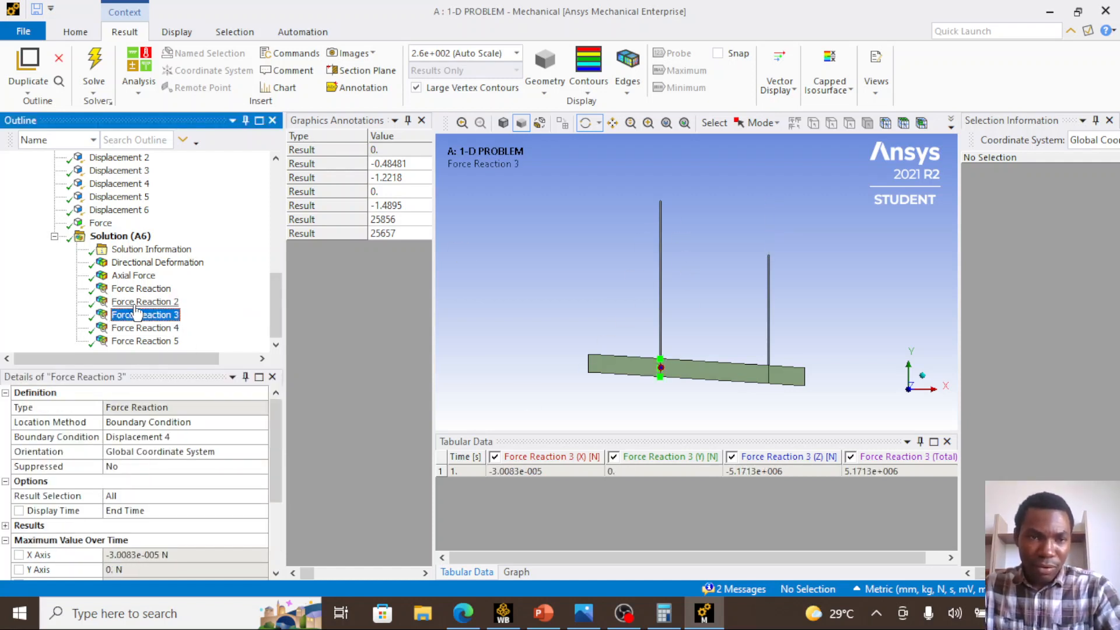
pyautogui.click(138, 307)
pyautogui.click(141, 288)
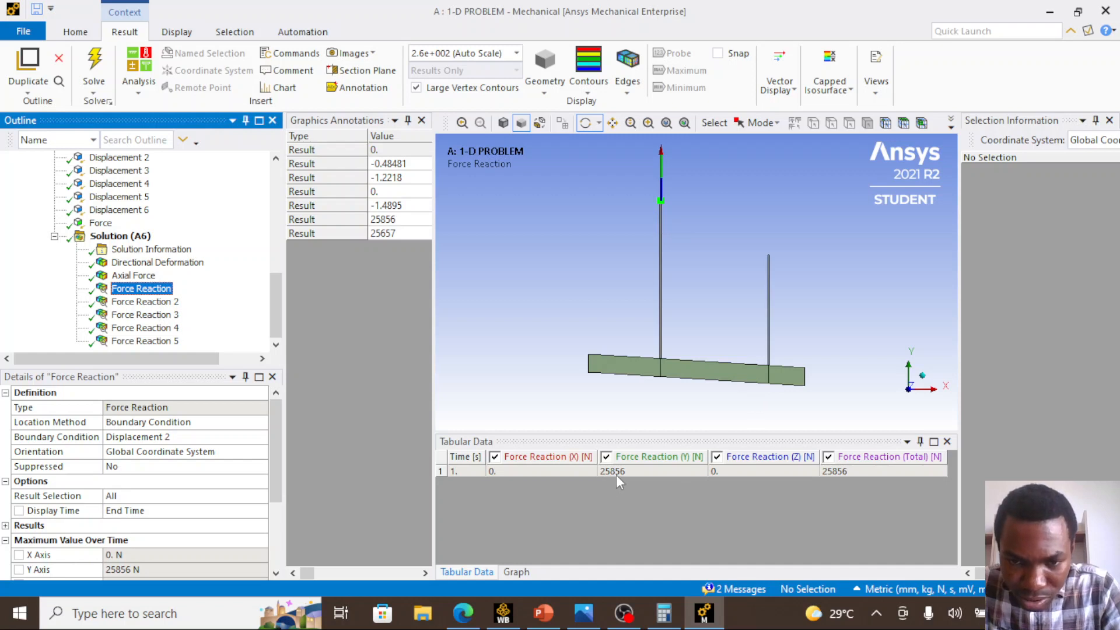
pyautogui.click(143, 302)
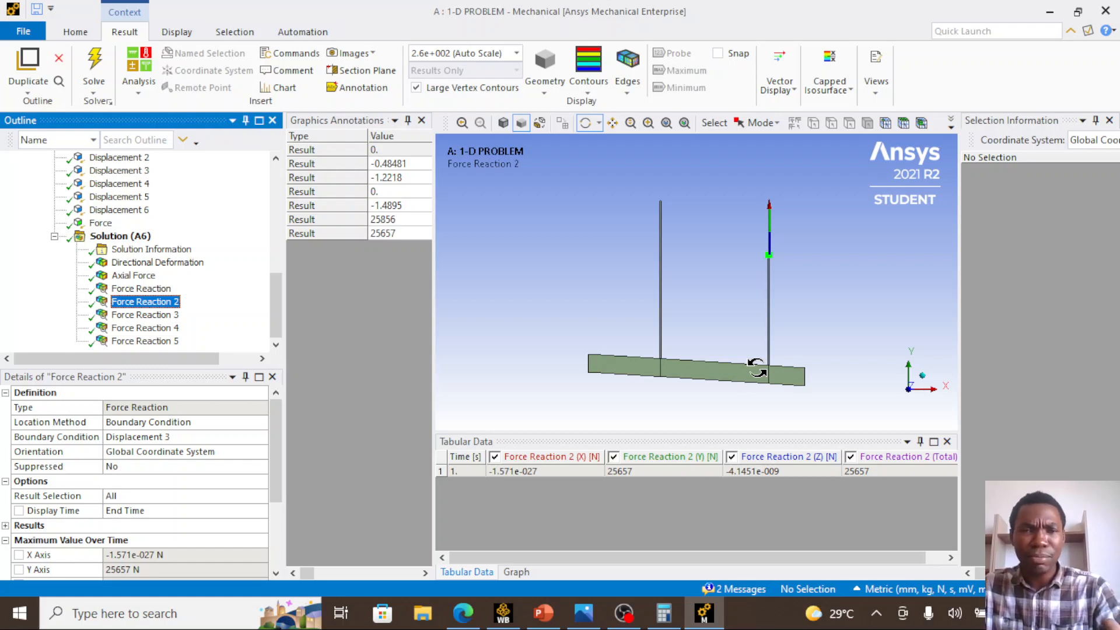
pyautogui.click(422, 120)
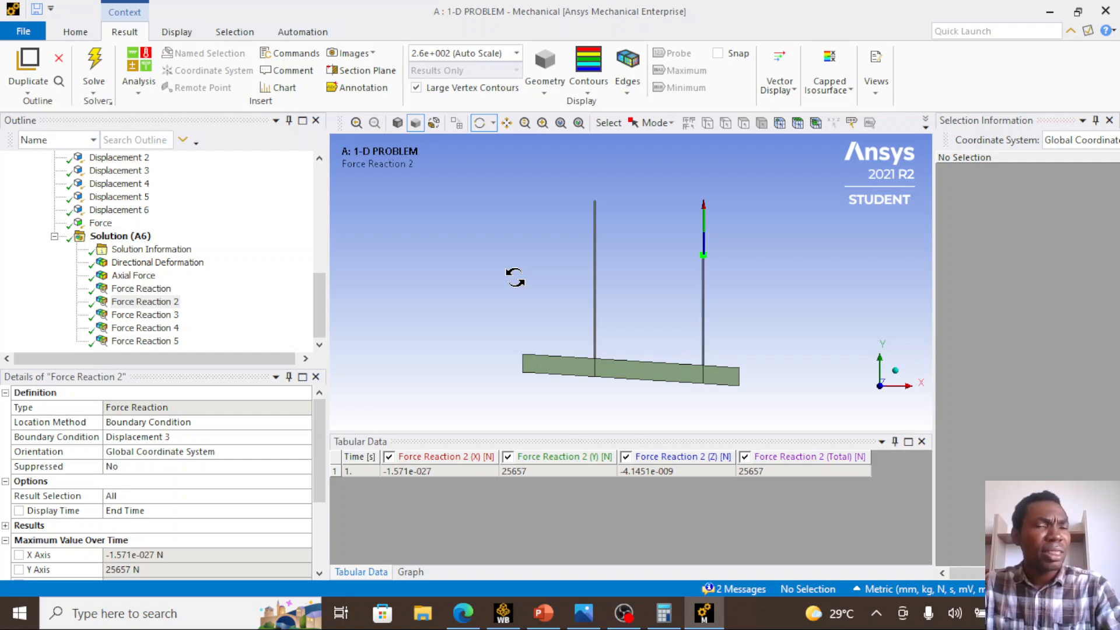
# Switch to PowerPoint and browse the slide thumbnails through to slide 61
pyautogui.click(544, 614)
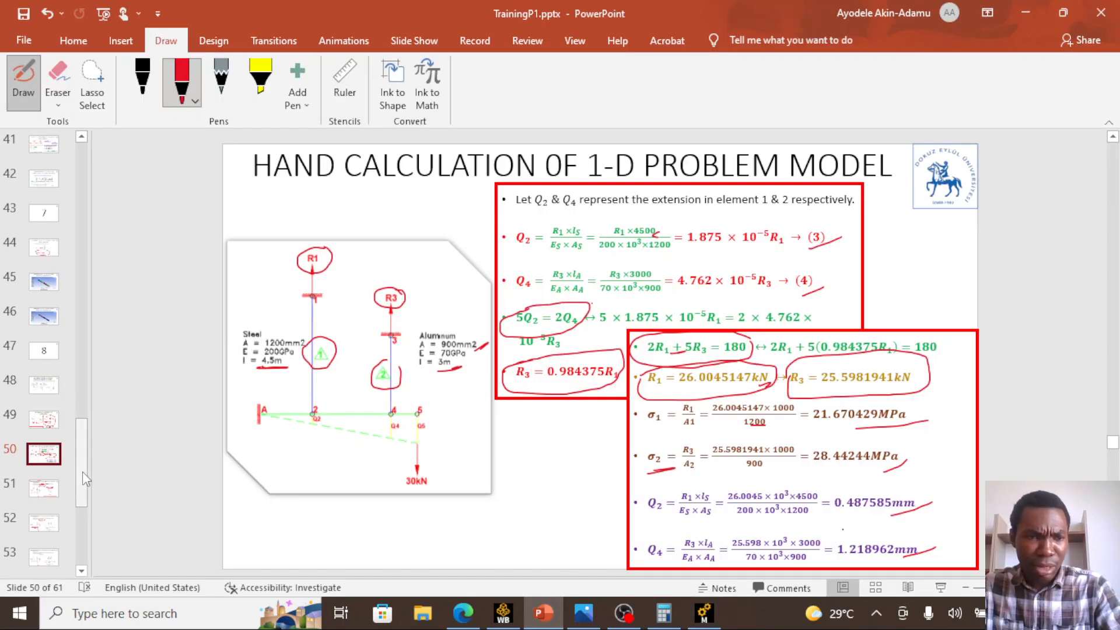
pyautogui.moveTo(85, 505); pyautogui.dragTo(83, 579)
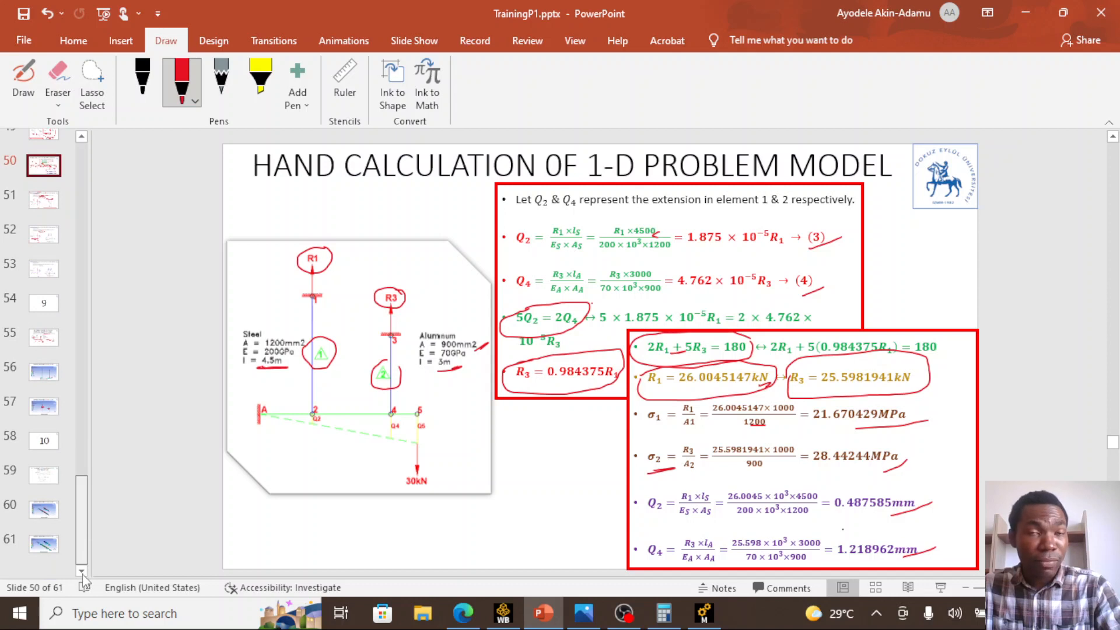